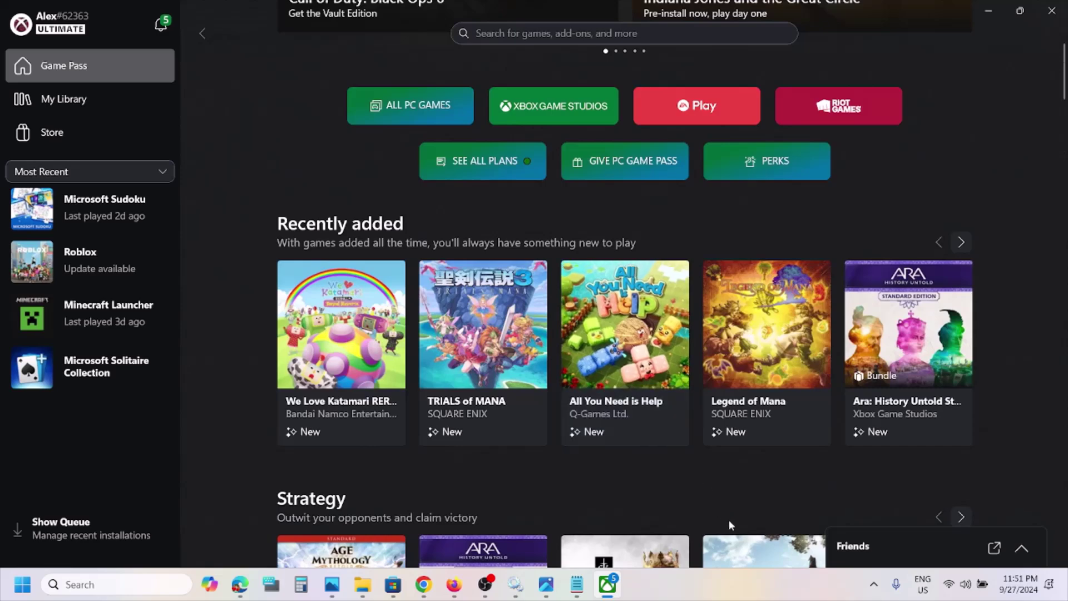
Step: Highlight the Step 1 instruction about using the same login in the Word notes, and sign out of the account in Microsoft Store
{"action": "left_click", "coordinate": [751, 590]}
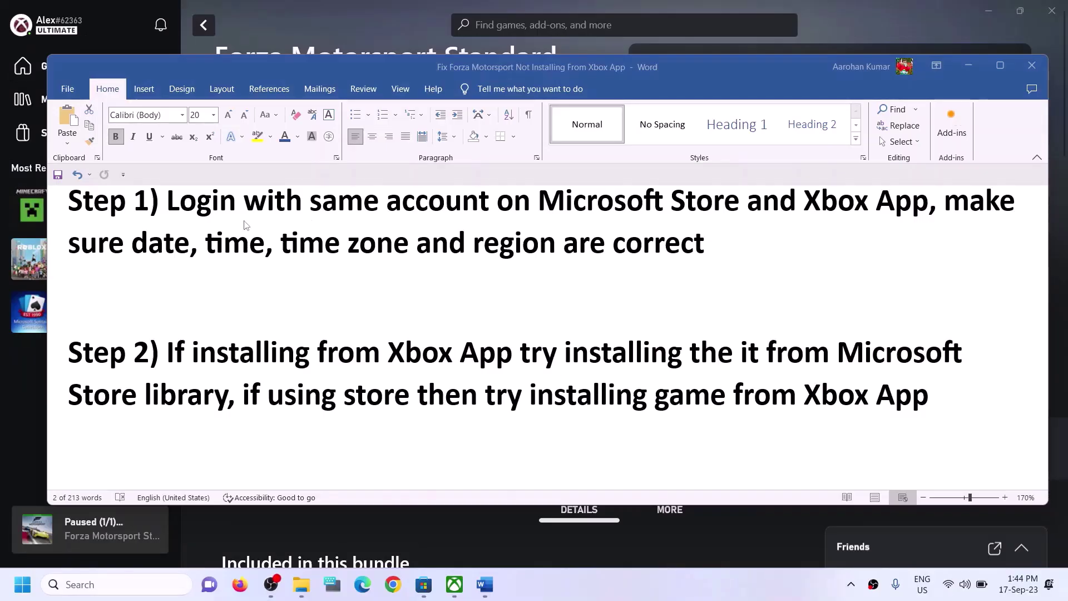
{"action": "left_click_drag", "start_coordinate": [196, 217], "coordinate": [928, 202]}
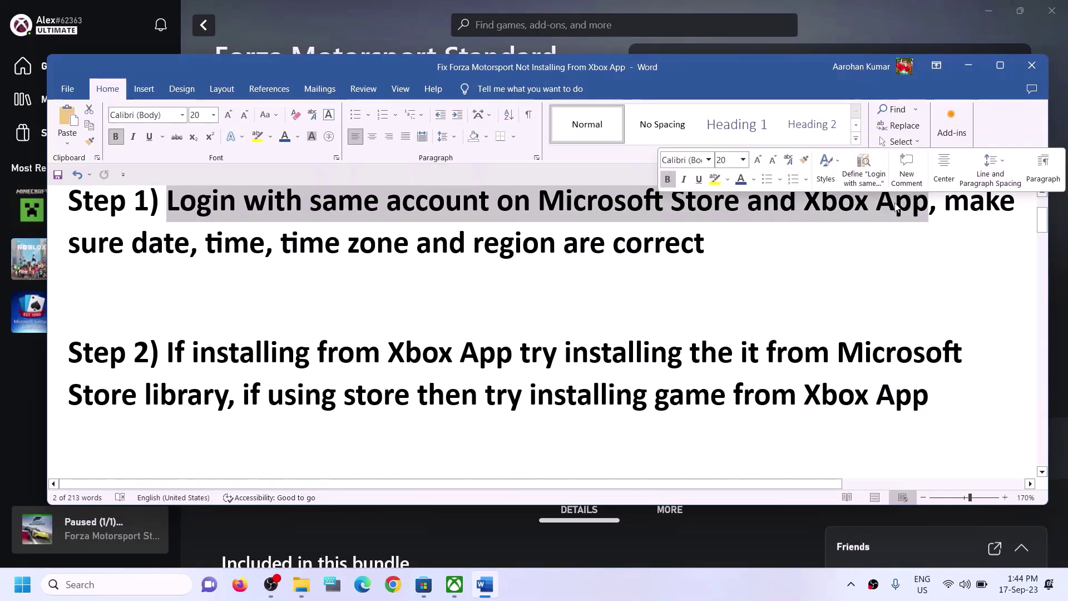
{"action": "left_click", "coordinate": [428, 587]}
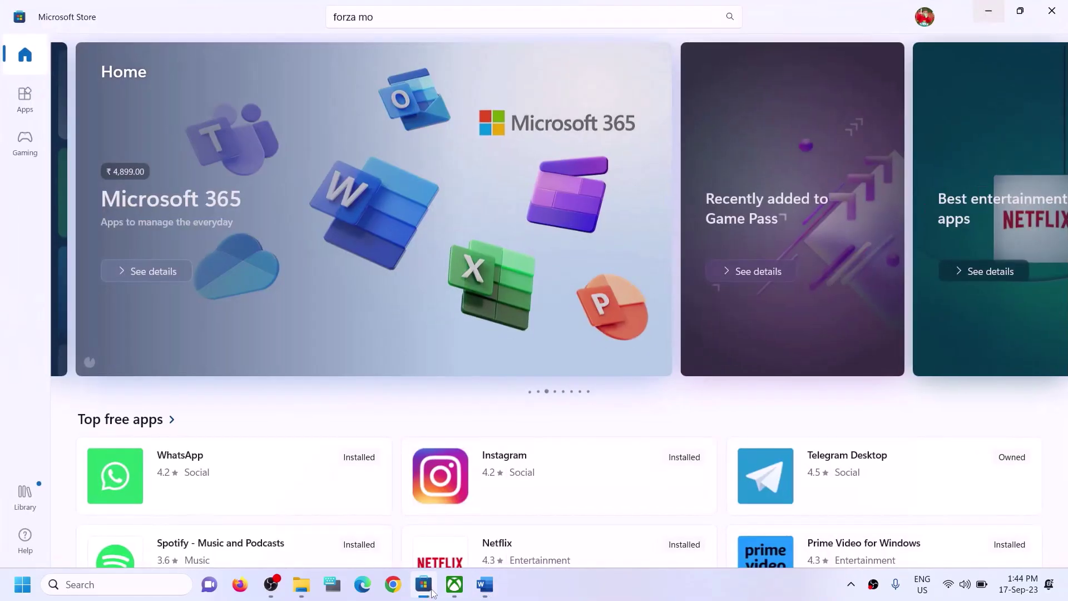
{"action": "left_click", "coordinate": [930, 22]}
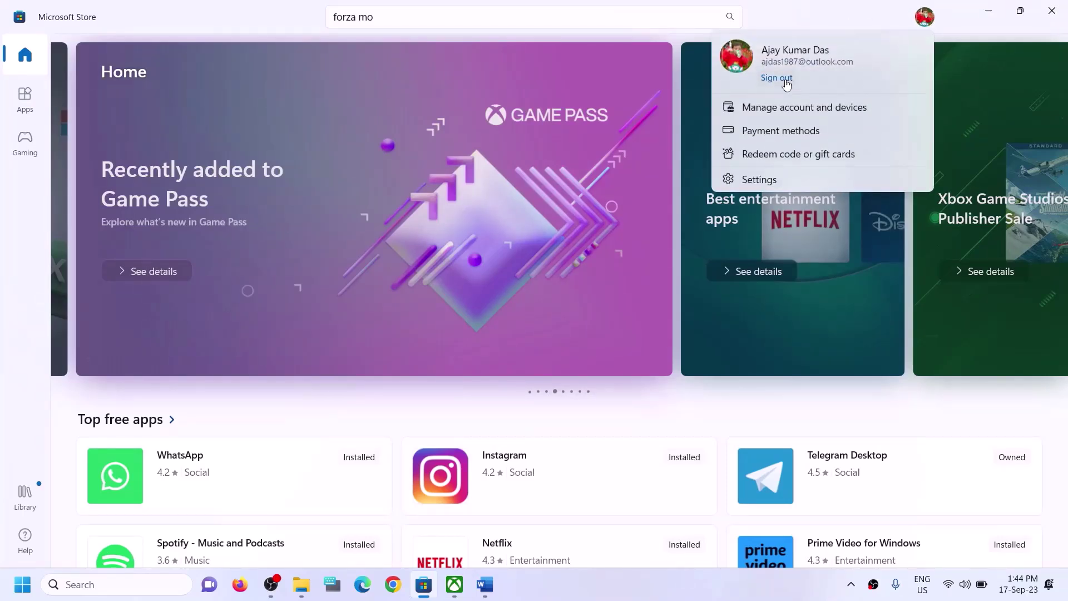
{"action": "left_click", "coordinate": [785, 79]}
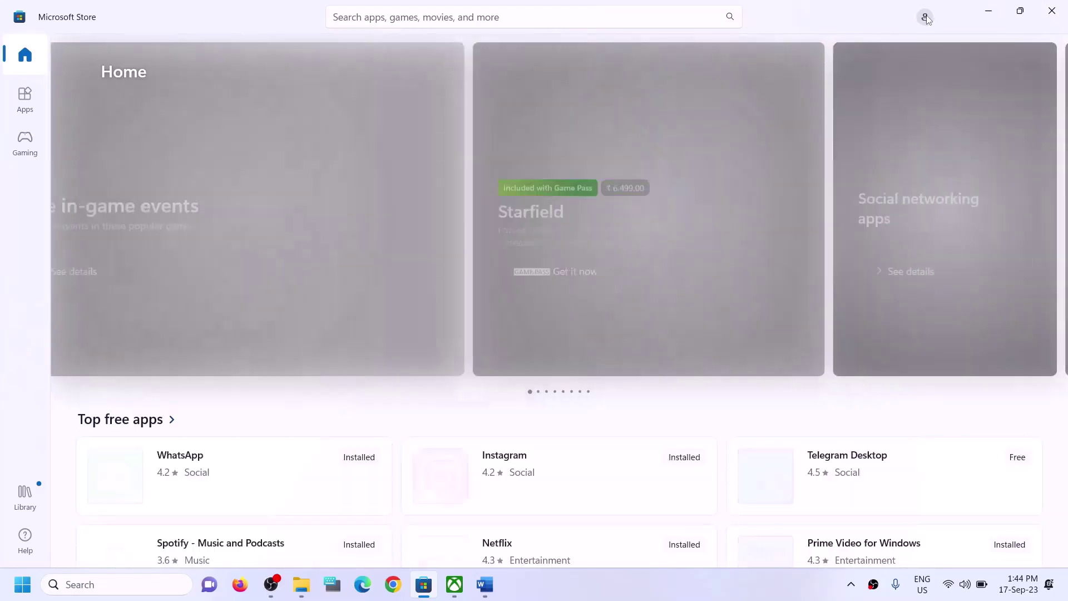
Step: Sign back in to Microsoft Store with the second listed Microsoft account, entering the account PIN to verify identity
{"action": "left_click", "coordinate": [925, 18]}
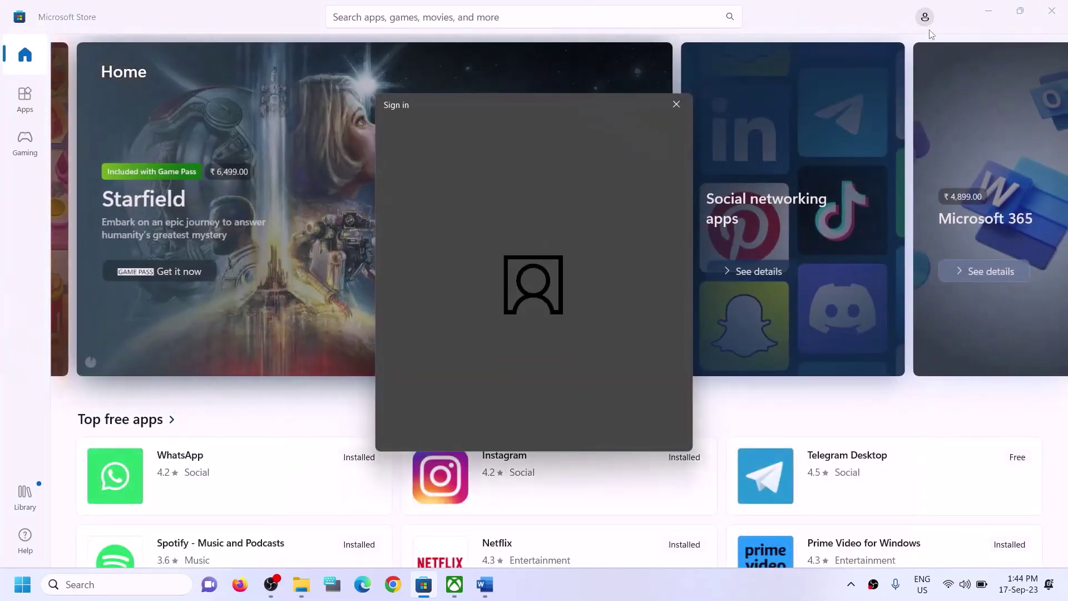
{"action": "left_click", "coordinate": [563, 263]}
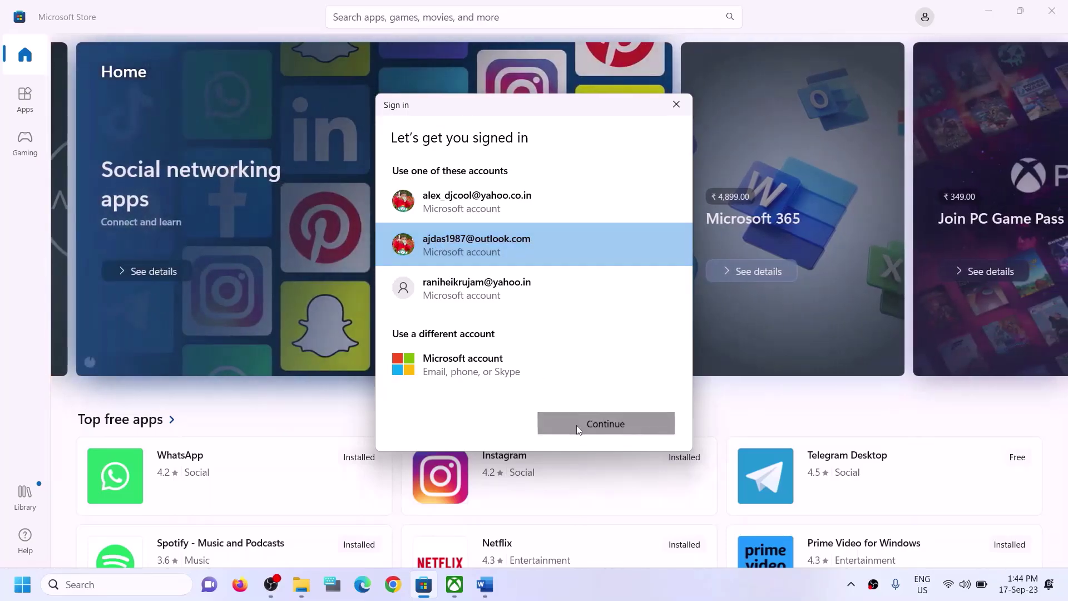
{"action": "left_click", "coordinate": [576, 425]}
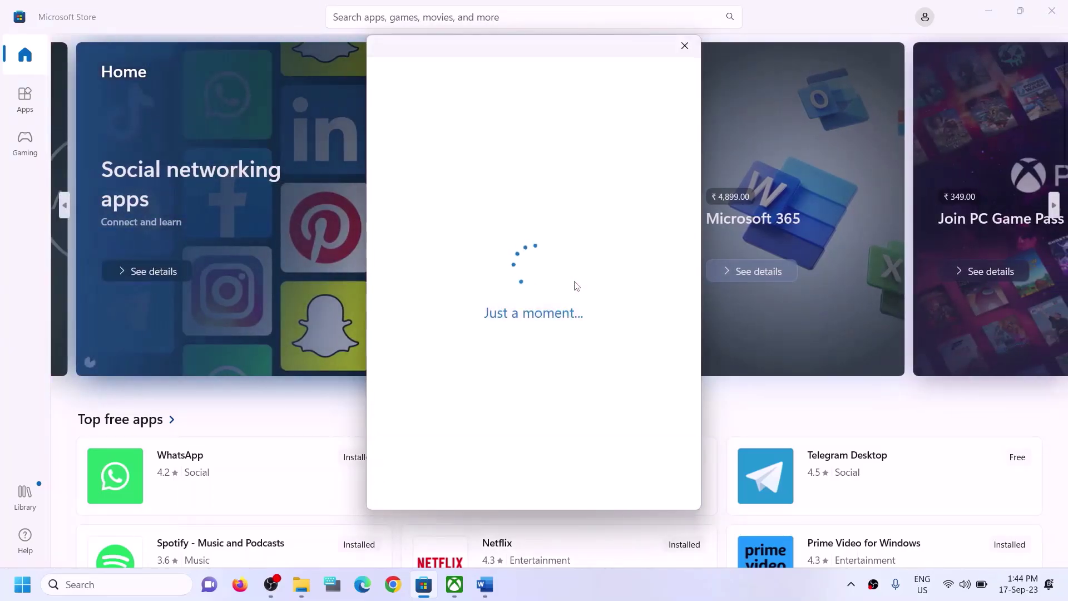
{"action": "type", "text": "•"}
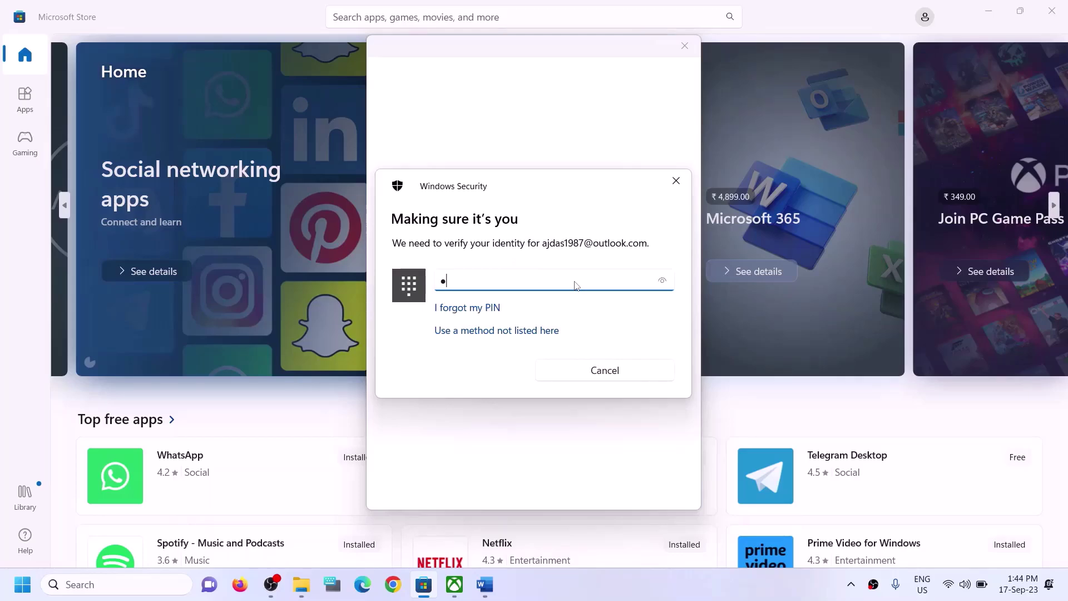
{"action": "type", "text": "•••"}
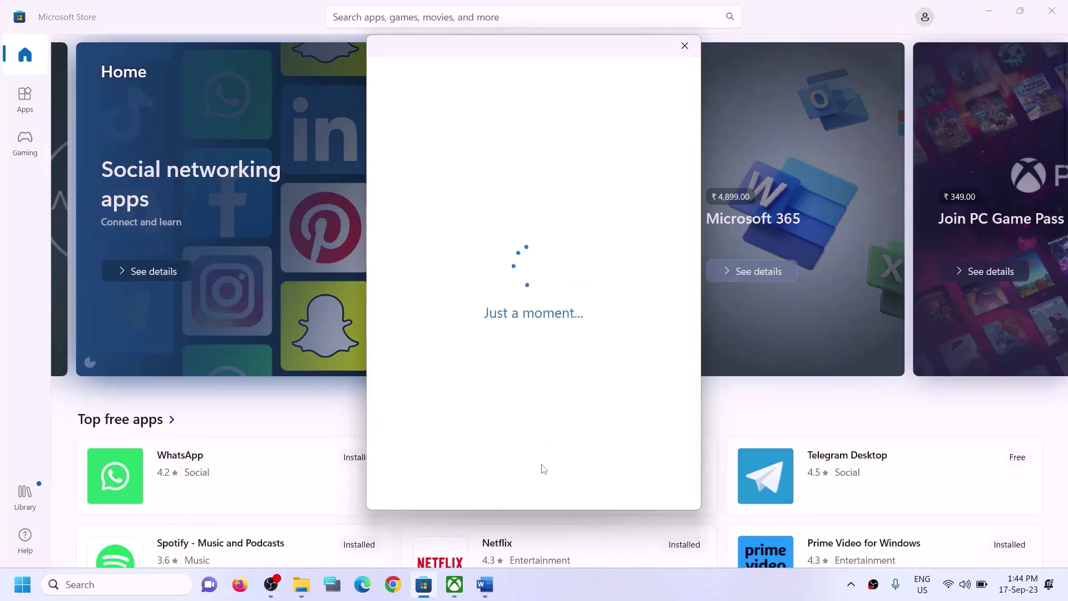
Step: Switch to the Xbox app and sign out of the current profile
{"action": "left_click", "coordinate": [454, 584]}
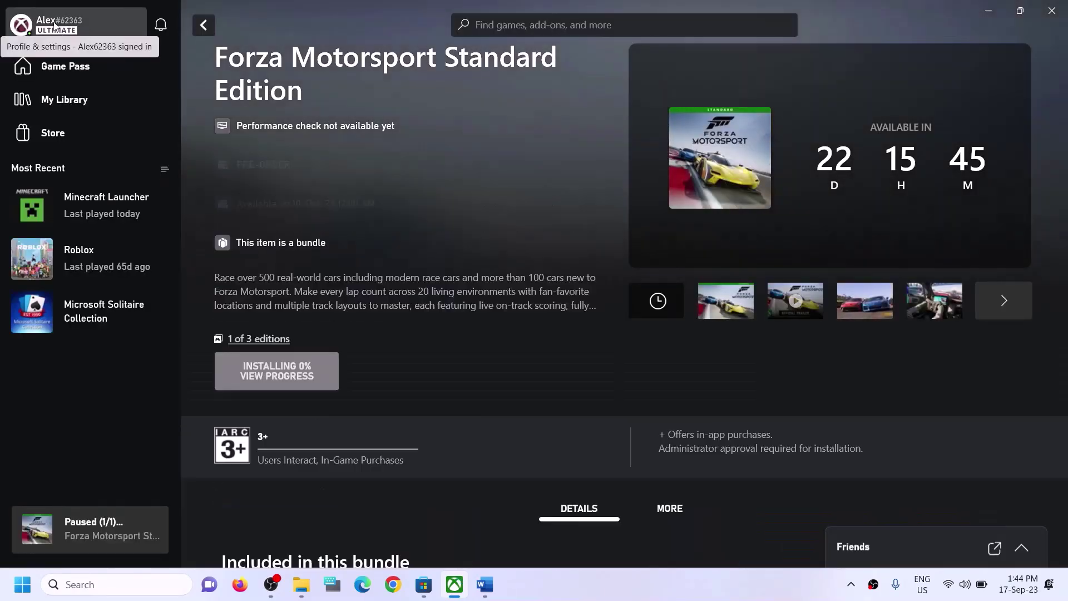
{"action": "left_click", "coordinate": [54, 24]}
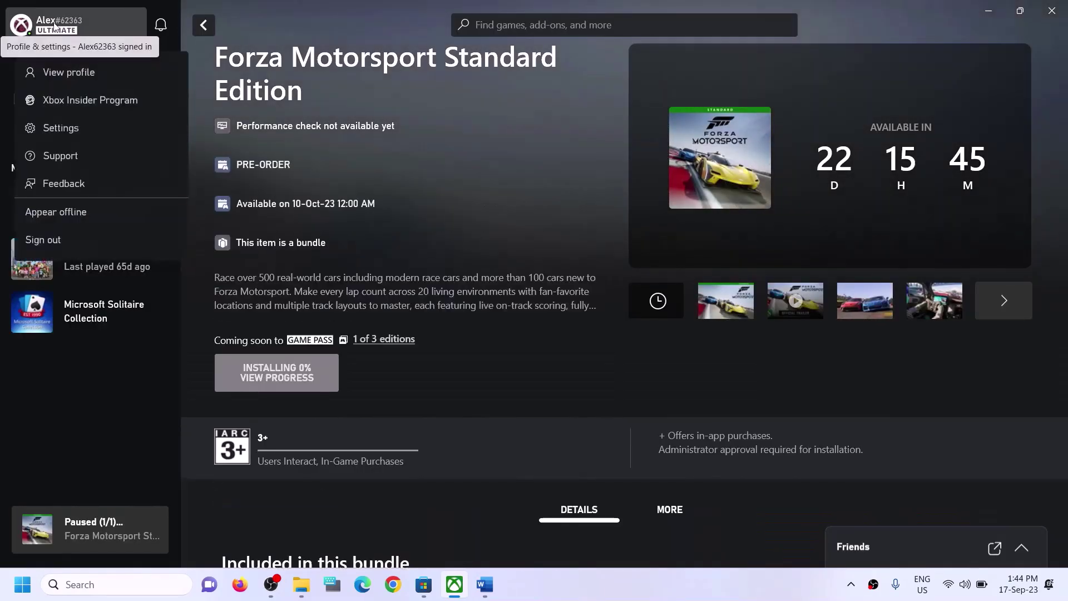
{"action": "left_click", "coordinate": [39, 241]}
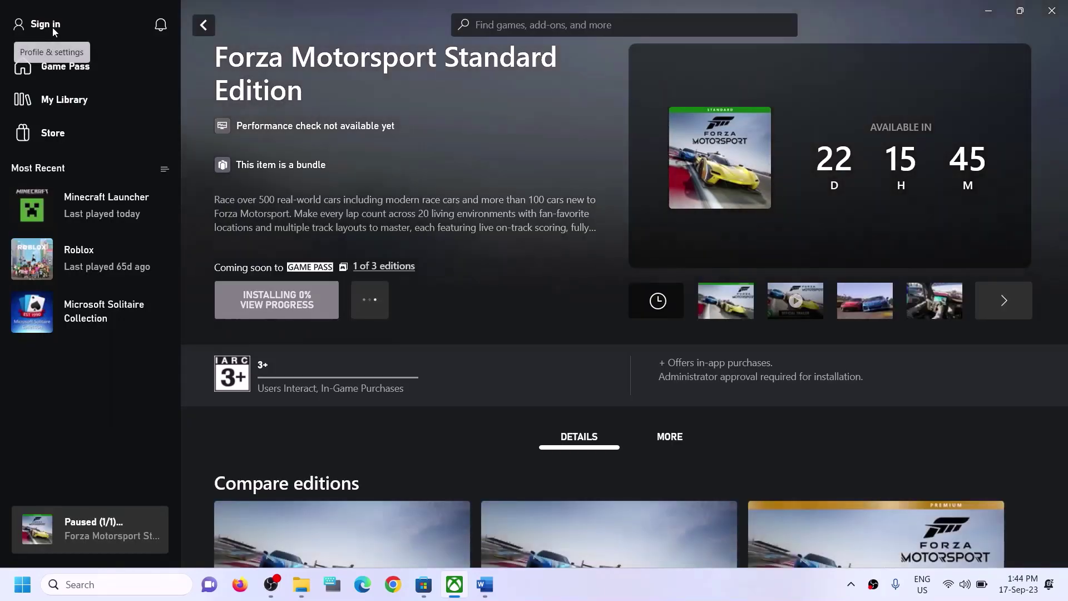
Step: Sign in to the Xbox app, switching to the same Microsoft account that is used in Microsoft Store
{"action": "left_click", "coordinate": [53, 28]}
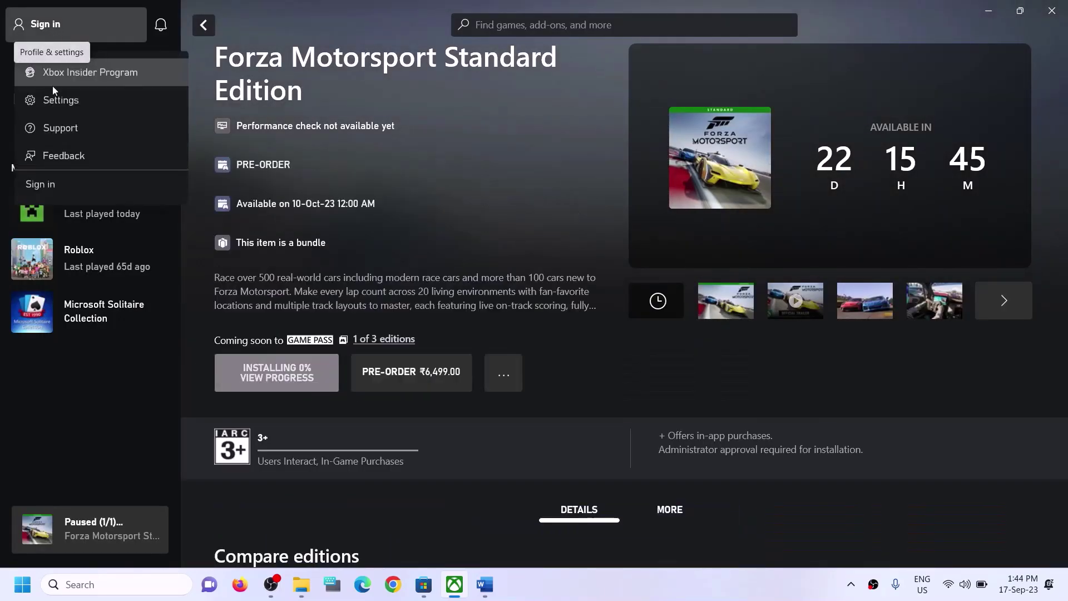
{"action": "left_click", "coordinate": [71, 186]}
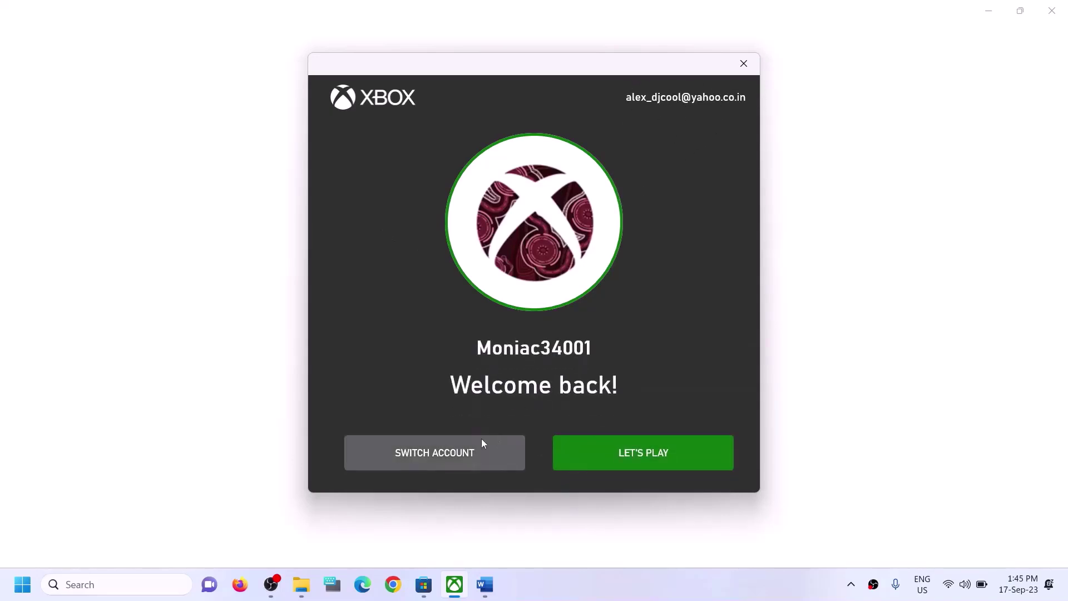
{"action": "left_click", "coordinate": [425, 452]}
{"action": "left_click", "coordinate": [456, 243]}
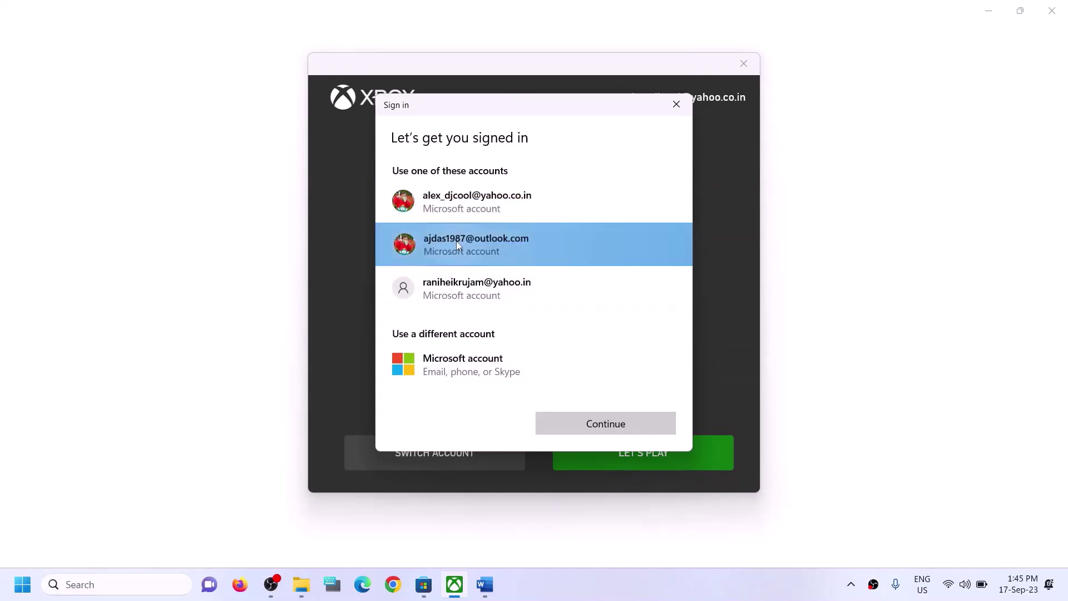
{"action": "left_click", "coordinate": [614, 430]}
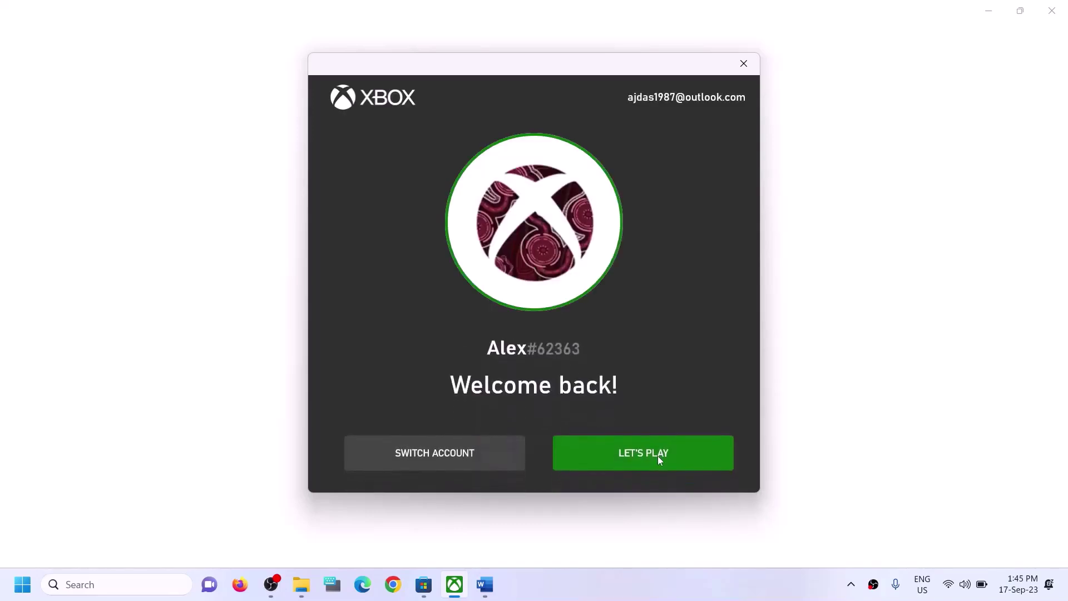
{"action": "left_click", "coordinate": [602, 456]}
Step: Highlight the Step 2 advice on Store installation in Word, and look through the Microsoft Store library for the Forza Motorsport download
{"action": "left_click", "coordinate": [486, 586]}
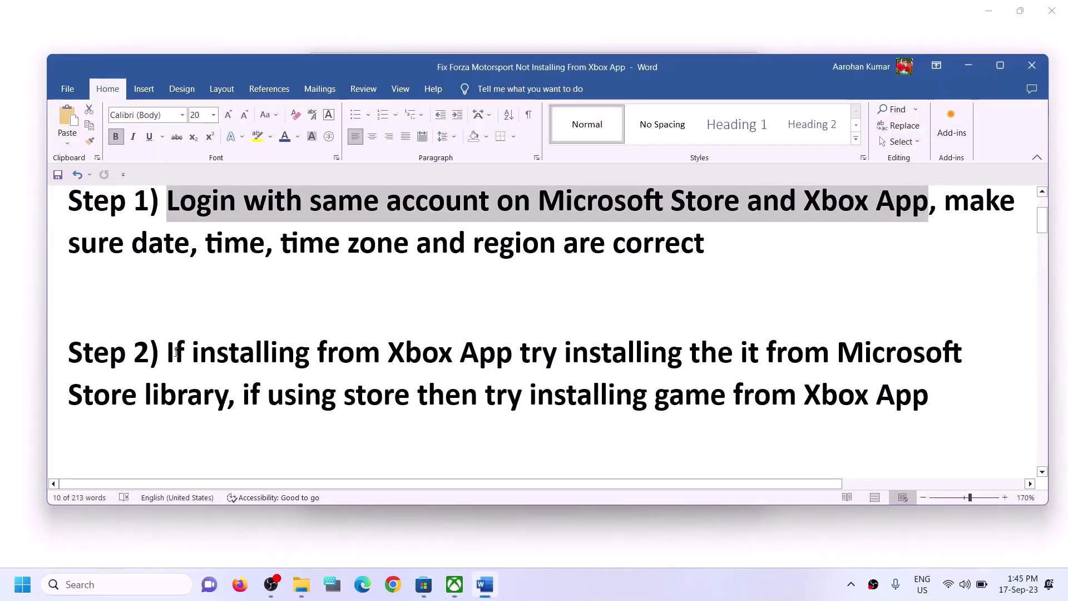
{"action": "left_click_drag", "start_coordinate": [168, 354], "coordinate": [227, 396]}
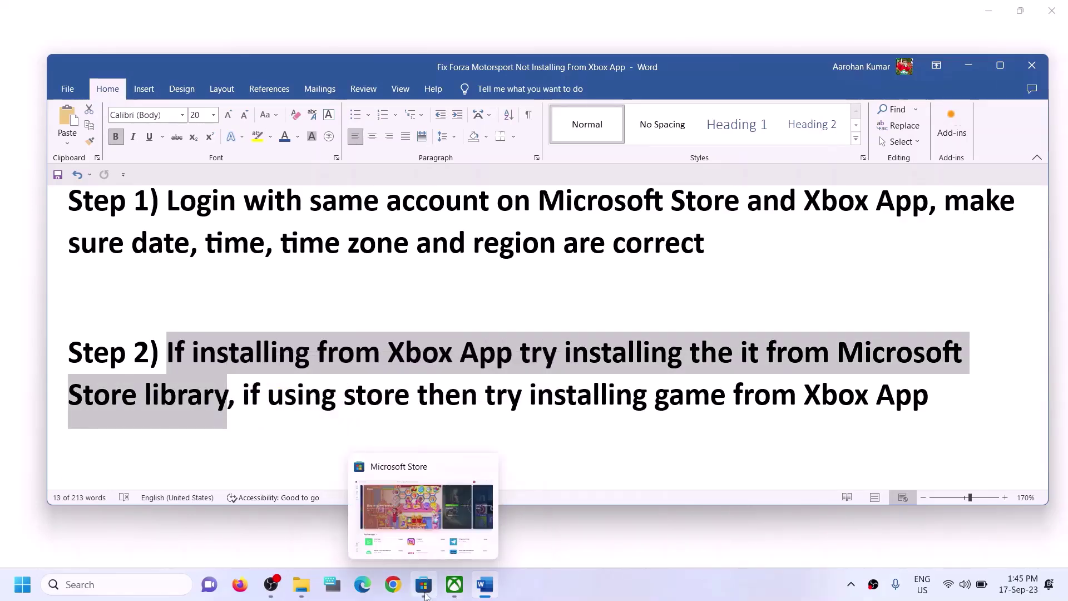
{"action": "left_click", "coordinate": [424, 593]}
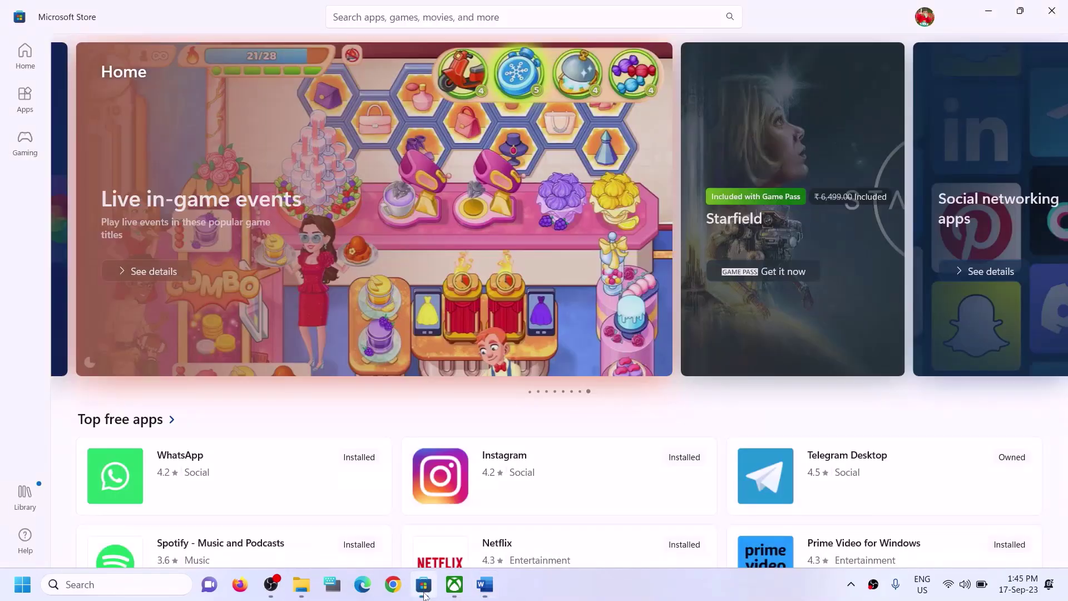
{"action": "left_click", "coordinate": [25, 493]}
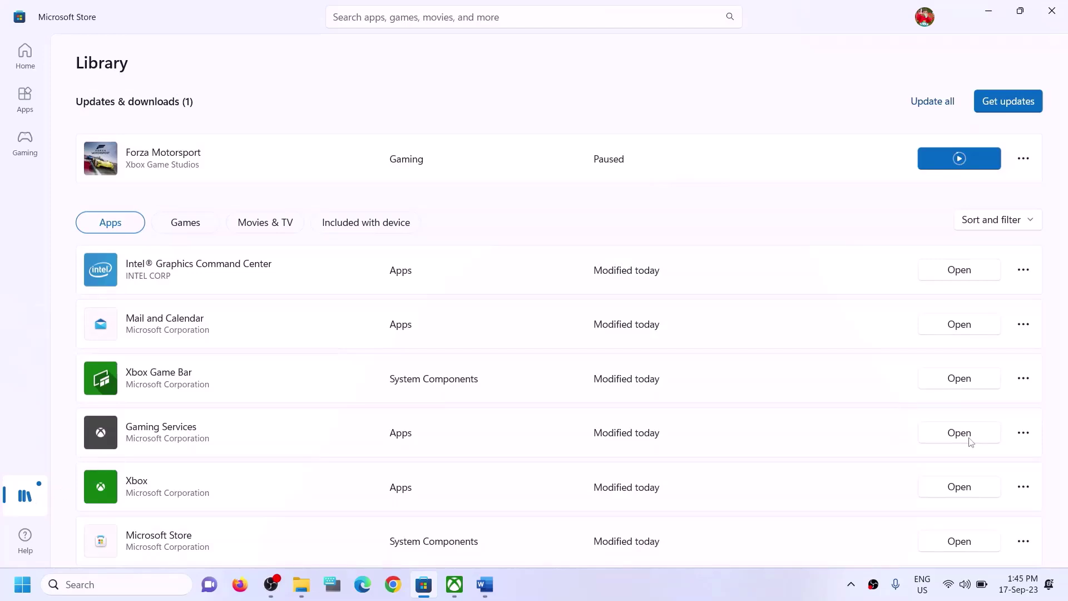
{"action": "left_click", "coordinate": [453, 583]}
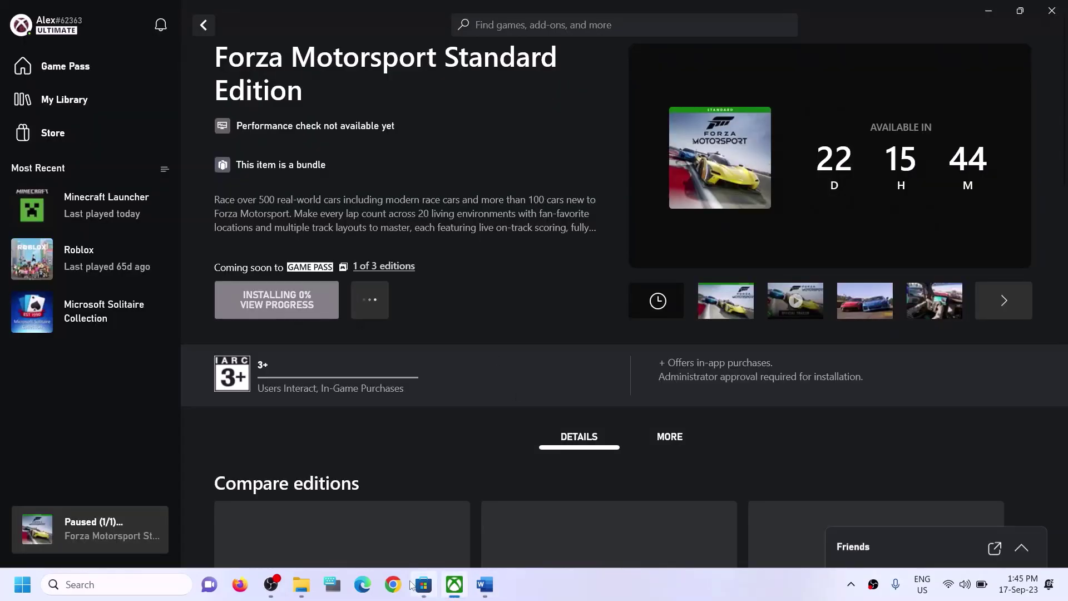
{"action": "left_click", "coordinate": [451, 580]}
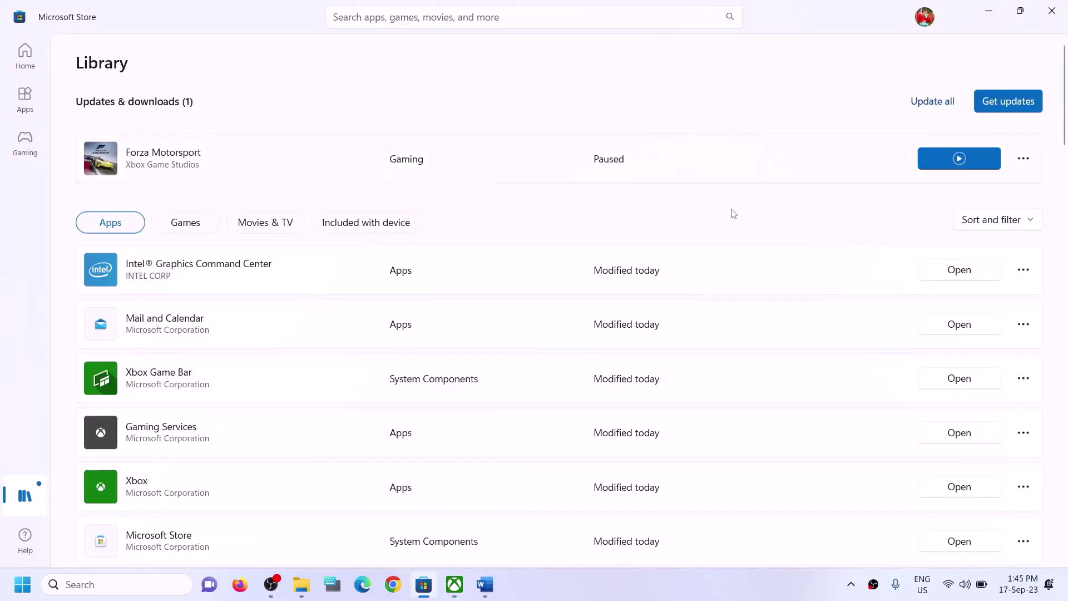
{"action": "scroll", "coordinate": [770, 374], "scroll_direction": "down", "scroll_amount": 10}
{"action": "scroll", "coordinate": [771, 442], "scroll_direction": "up", "scroll_amount": 10}
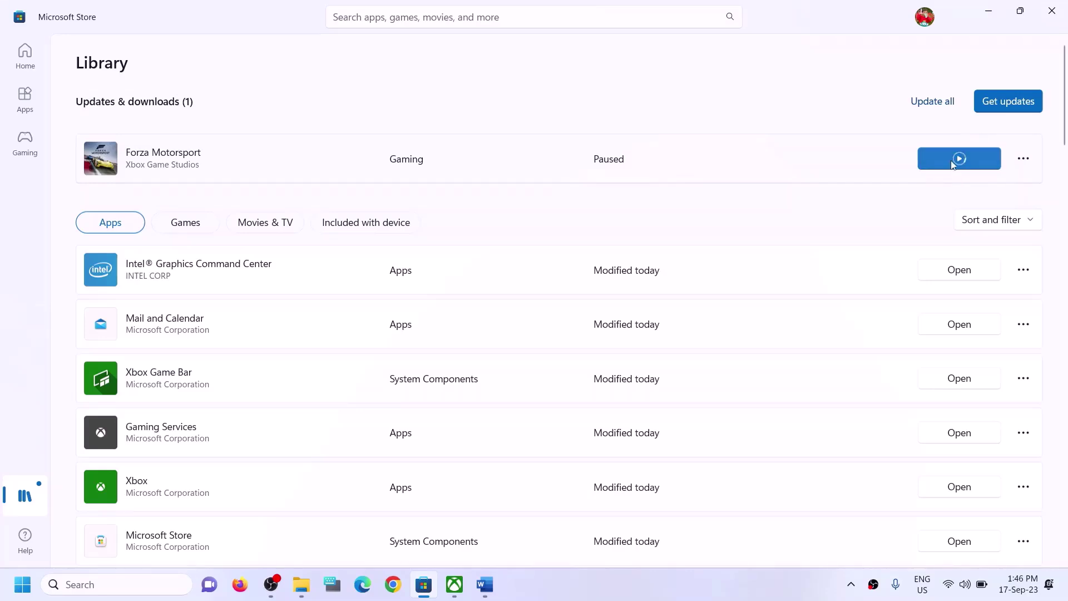
Step: Highlight the Step 2 phrases in Word about installing the game from the Xbox App when using the Store
{"action": "left_click", "coordinate": [485, 584]}
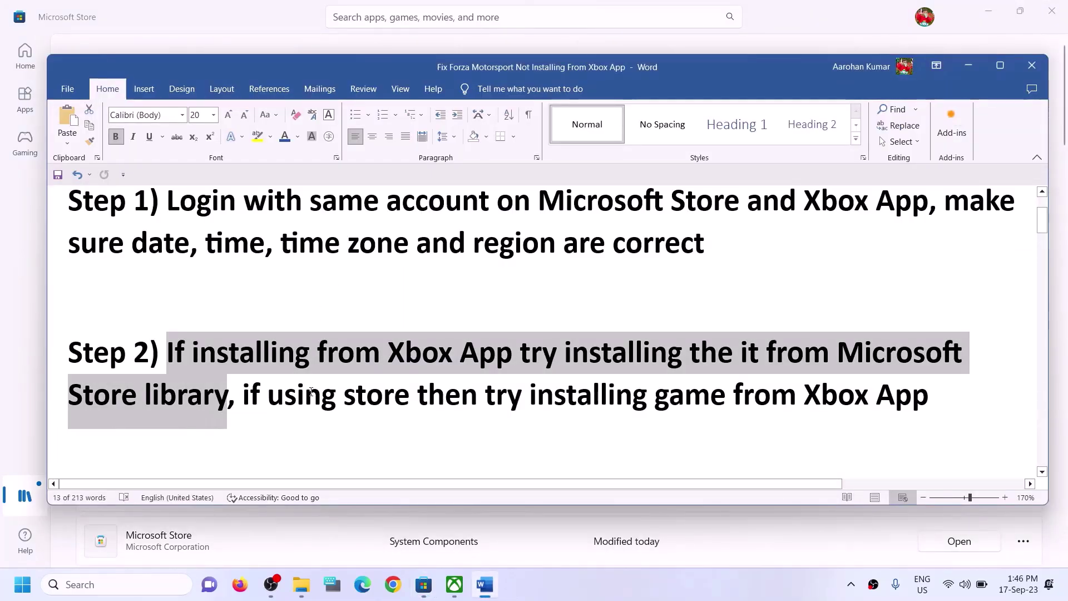
{"action": "left_click", "coordinate": [268, 389]}
{"action": "left_click_drag", "start_coordinate": [249, 384], "coordinate": [588, 382]}
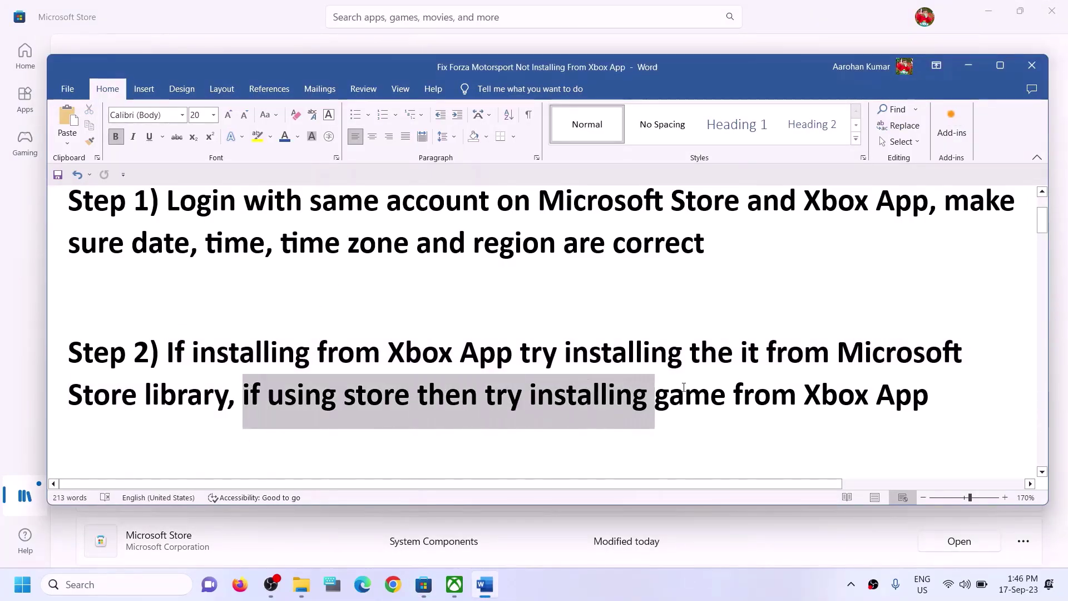
{"action": "left_click_drag", "start_coordinate": [683, 386], "coordinate": [728, 390]}
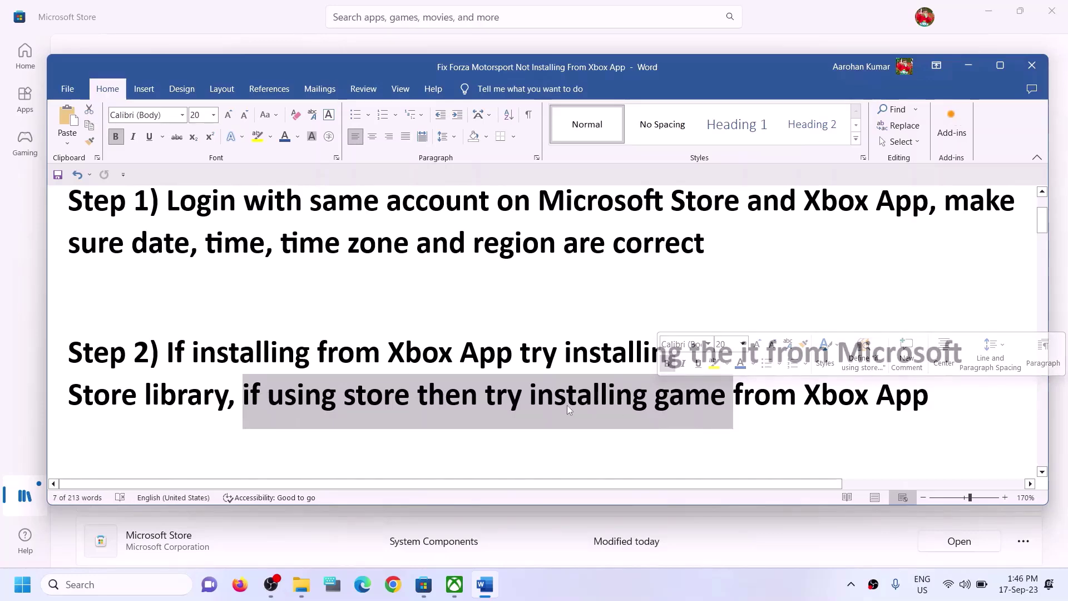
{"action": "left_click", "coordinate": [410, 395]}
{"action": "left_click_drag", "start_coordinate": [243, 395], "coordinate": [417, 395]}
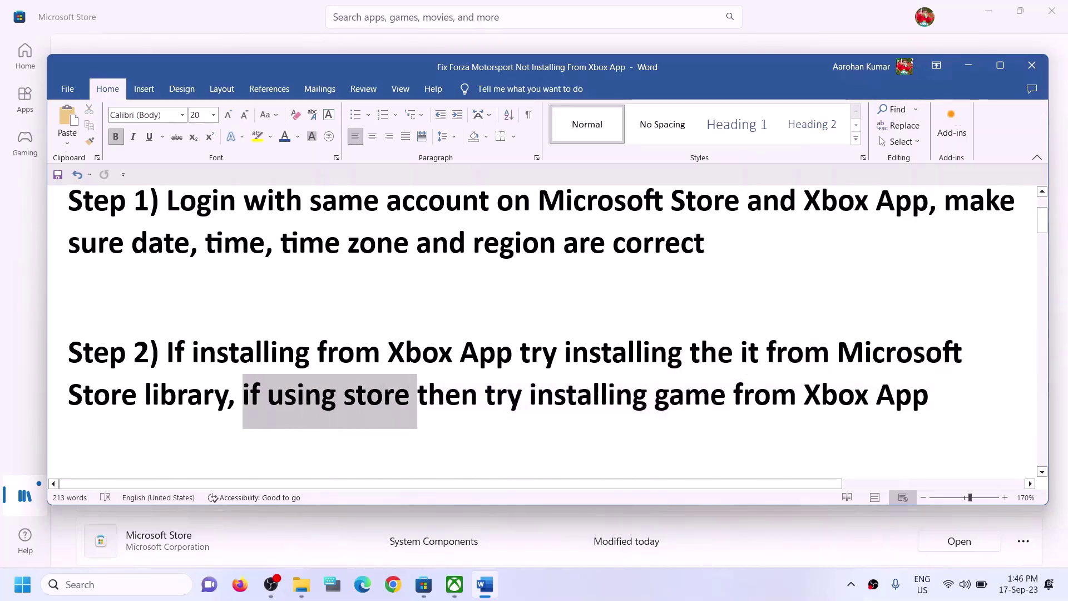
{"action": "left_click_drag", "start_coordinate": [530, 395], "coordinate": [929, 396]}
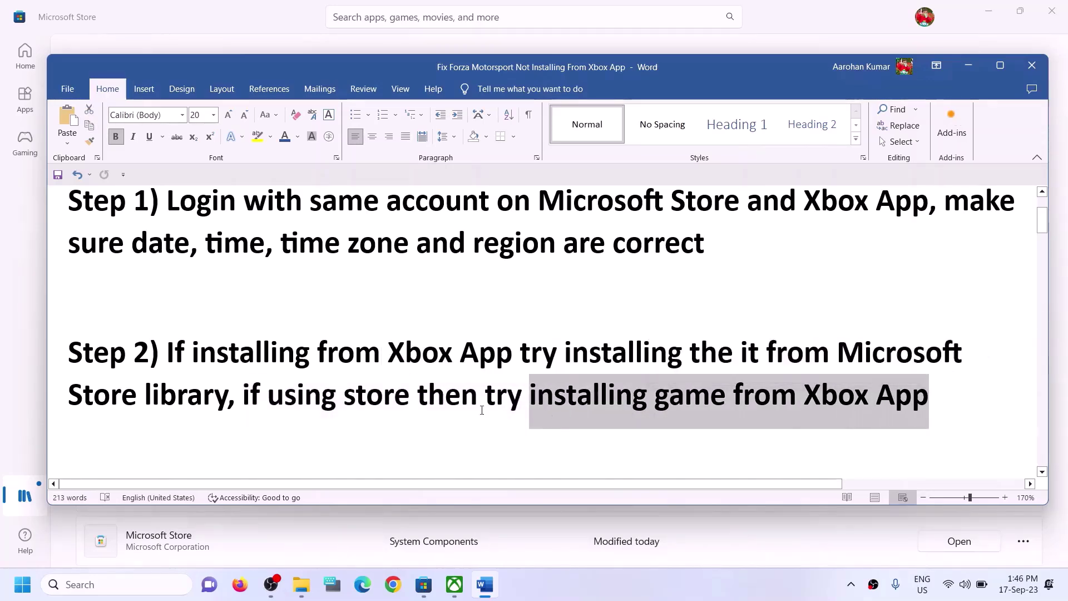
{"action": "left_click", "coordinate": [382, 395]}
{"action": "left_click", "coordinate": [273, 16]}
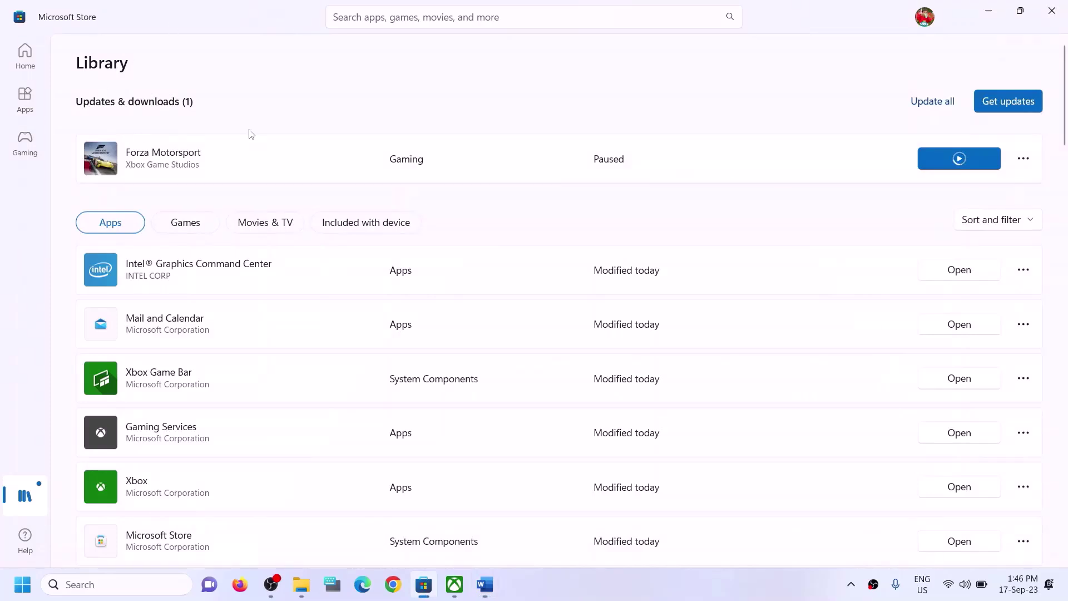
Step: Switch to the Xbox app, search for "forza" and close the suggestions
{"action": "left_click", "coordinate": [461, 590]}
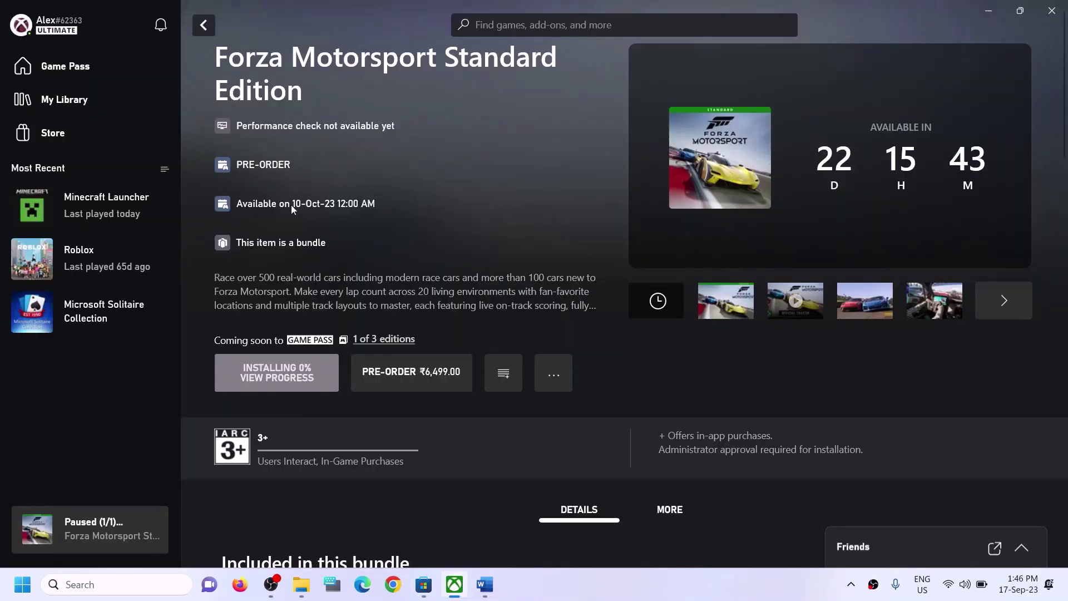
{"action": "left_click", "coordinate": [552, 23]}
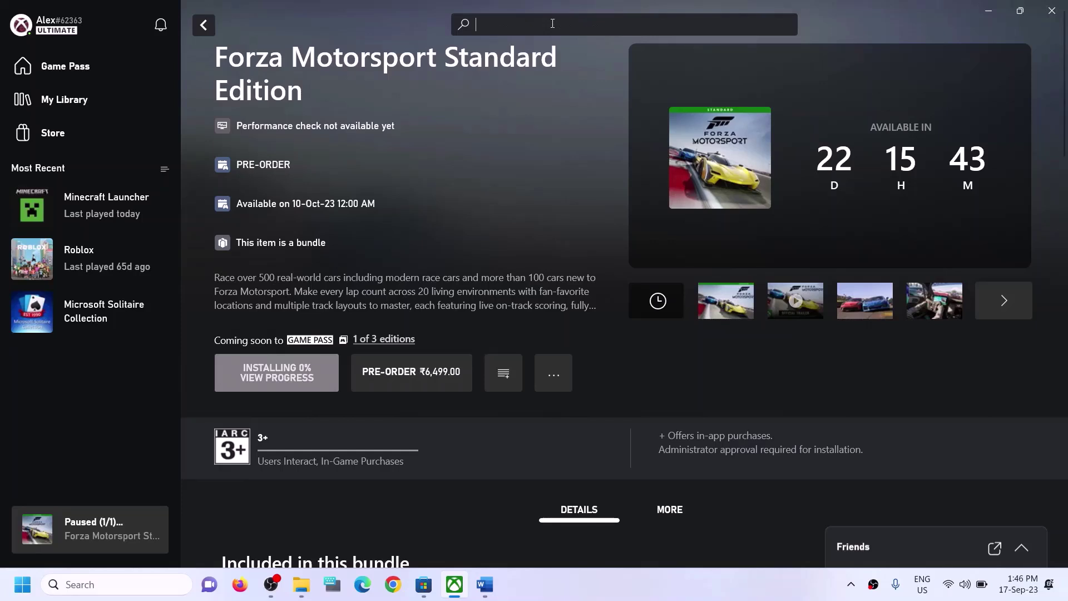
{"action": "type", "text": "forza"}
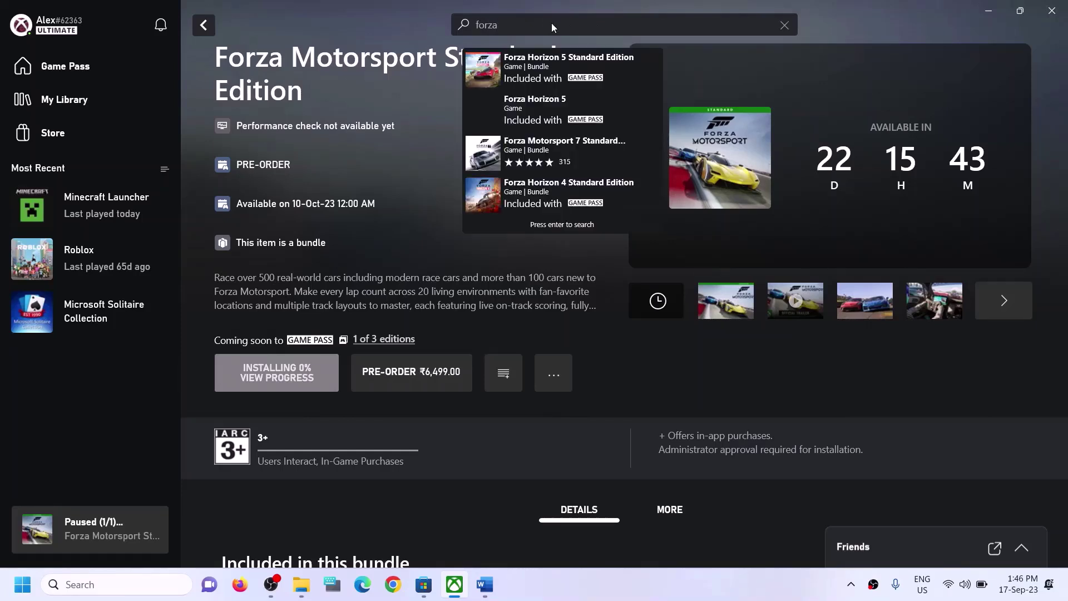
{"action": "left_click", "coordinate": [438, 238]}
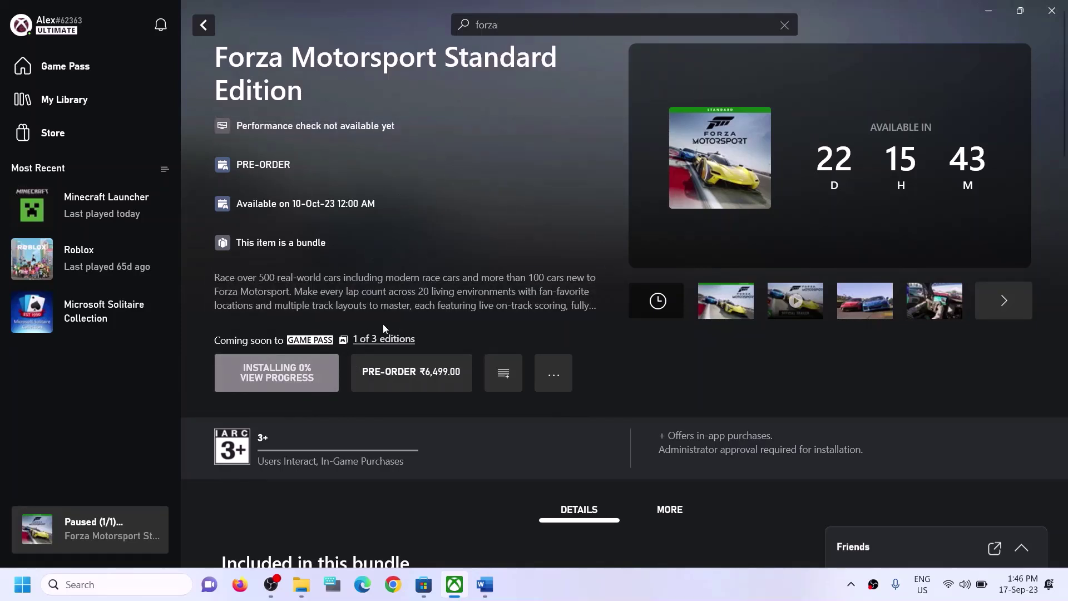
{"action": "left_click", "coordinate": [121, 591]}
{"action": "type", "text": "xbox"}
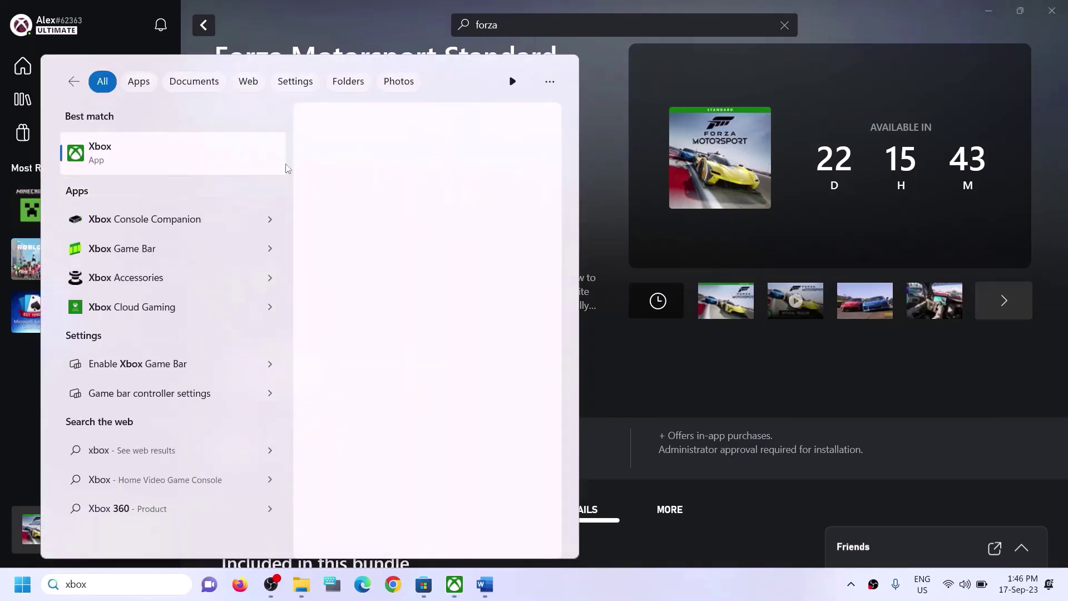
{"action": "left_click", "coordinate": [598, 141]}
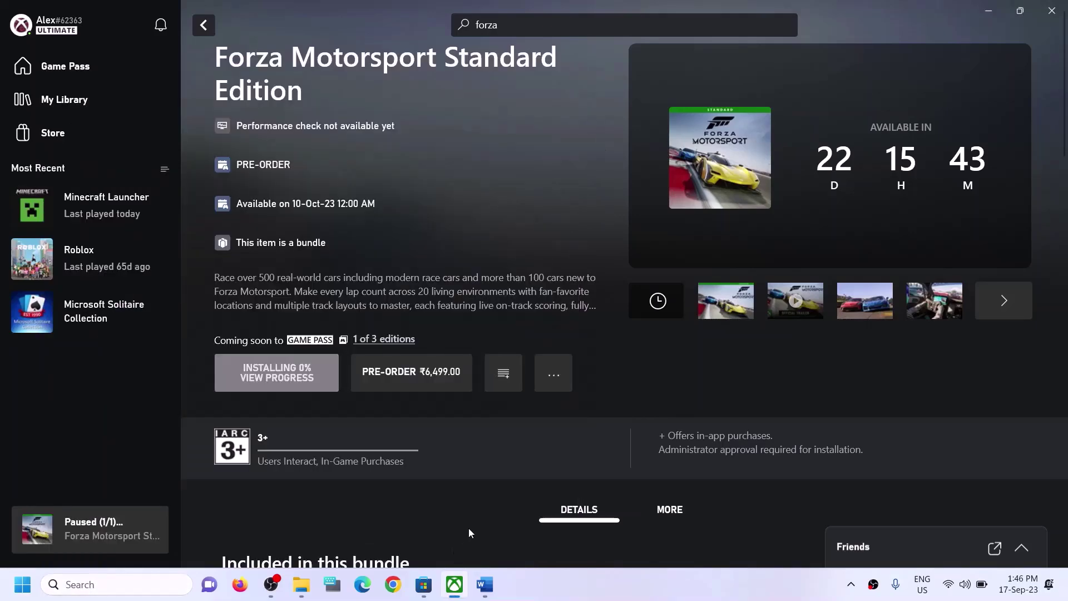
Step: Switch to the Word document and copy the Get-AppxPackage command listed under Step 3
{"action": "left_click", "coordinate": [485, 584]}
{"action": "scroll", "coordinate": [397, 366], "scroll_direction": "down", "scroll_amount": 5}
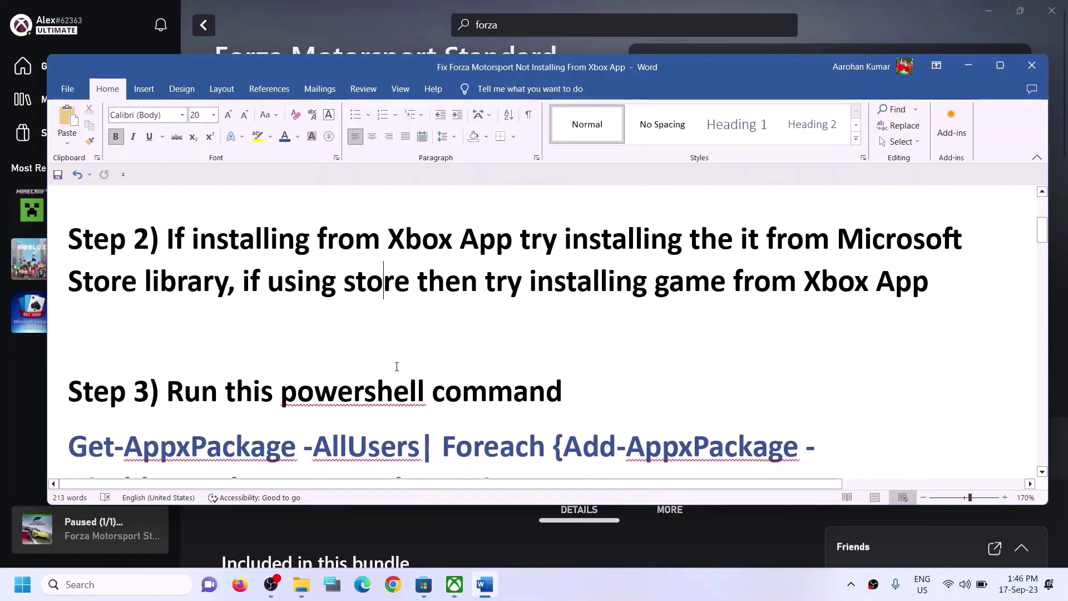
{"action": "left_click_drag", "start_coordinate": [639, 425], "coordinate": [65, 334]}
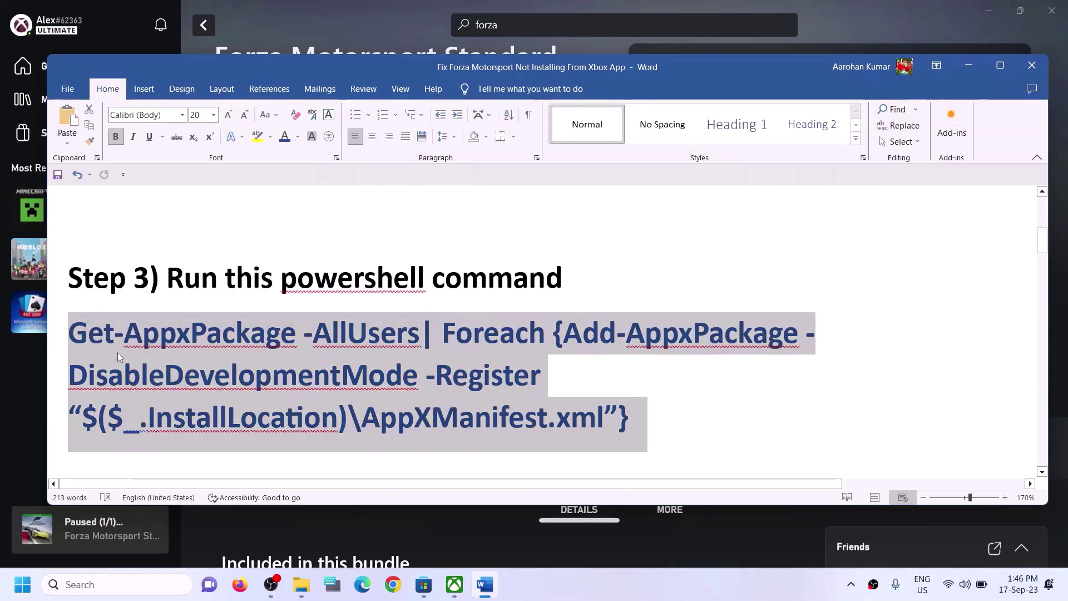
{"action": "right_click", "coordinate": [118, 352]}
{"action": "left_click", "coordinate": [142, 186]}
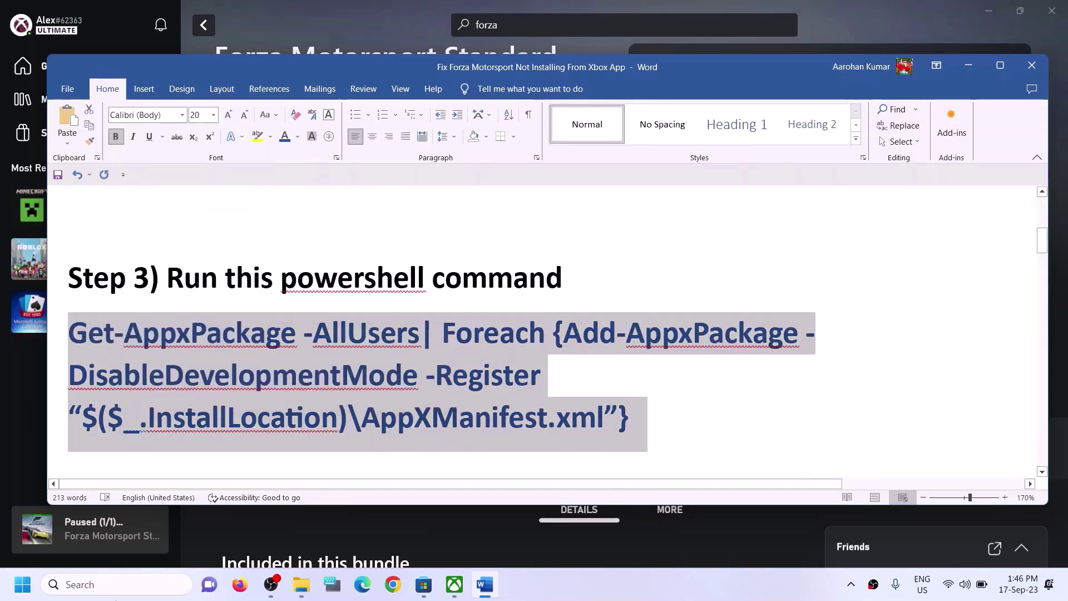
Step: Open Windows PowerShell as administrator, allowing it to make changes, and run the copied Get-AppxPackage command
{"action": "left_click", "coordinate": [110, 585]}
{"action": "type", "text": "power"}
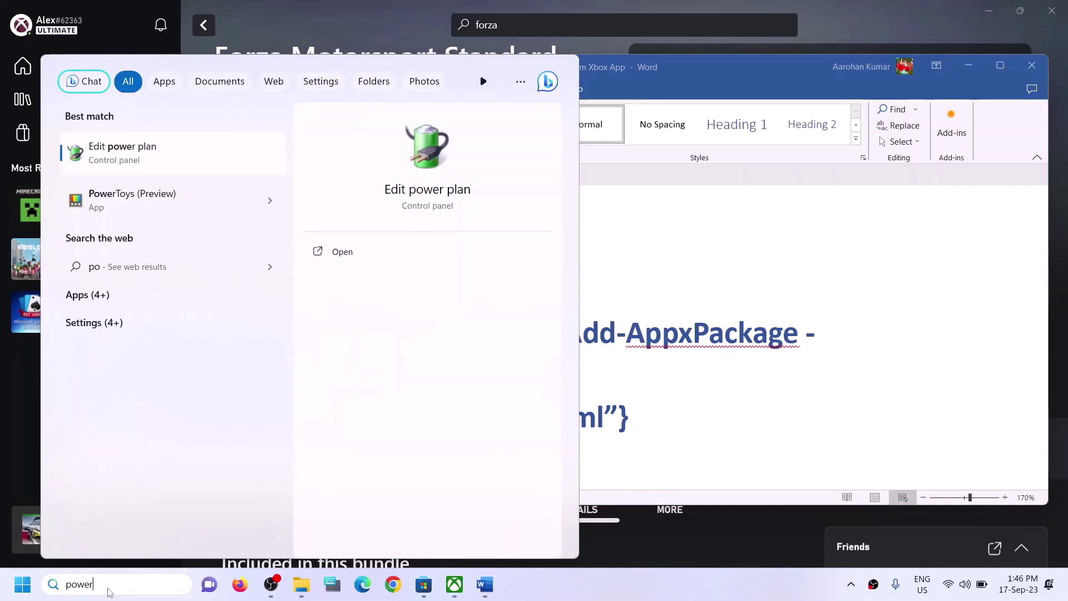
{"action": "type", "text": "shell"}
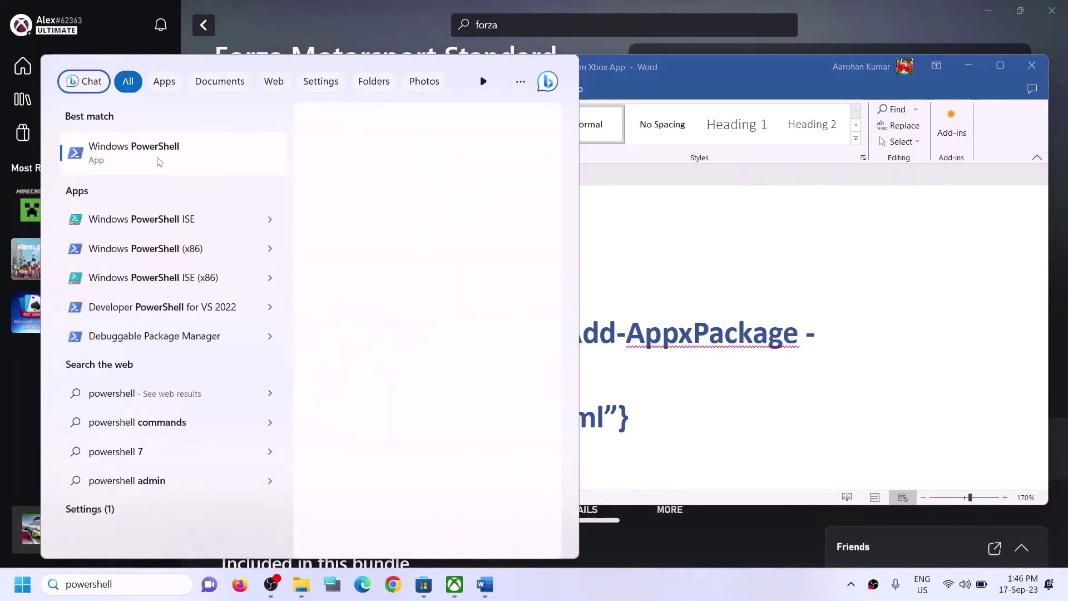
{"action": "right_click", "coordinate": [239, 175]}
{"action": "left_click", "coordinate": [452, 199]}
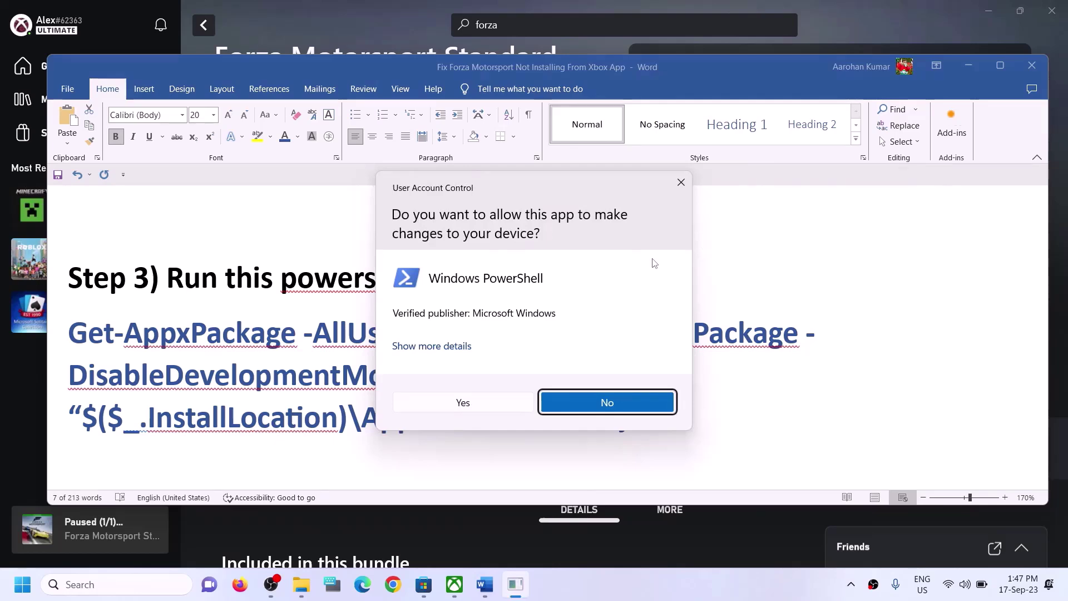
{"action": "left_click", "coordinate": [428, 404]}
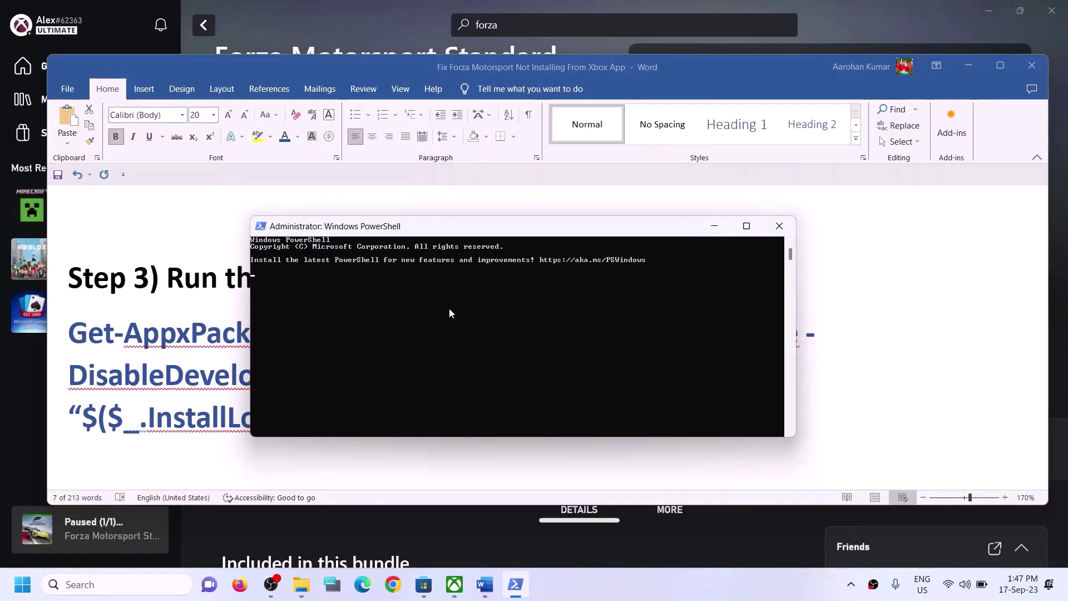
{"action": "right_click", "coordinate": [450, 309]}
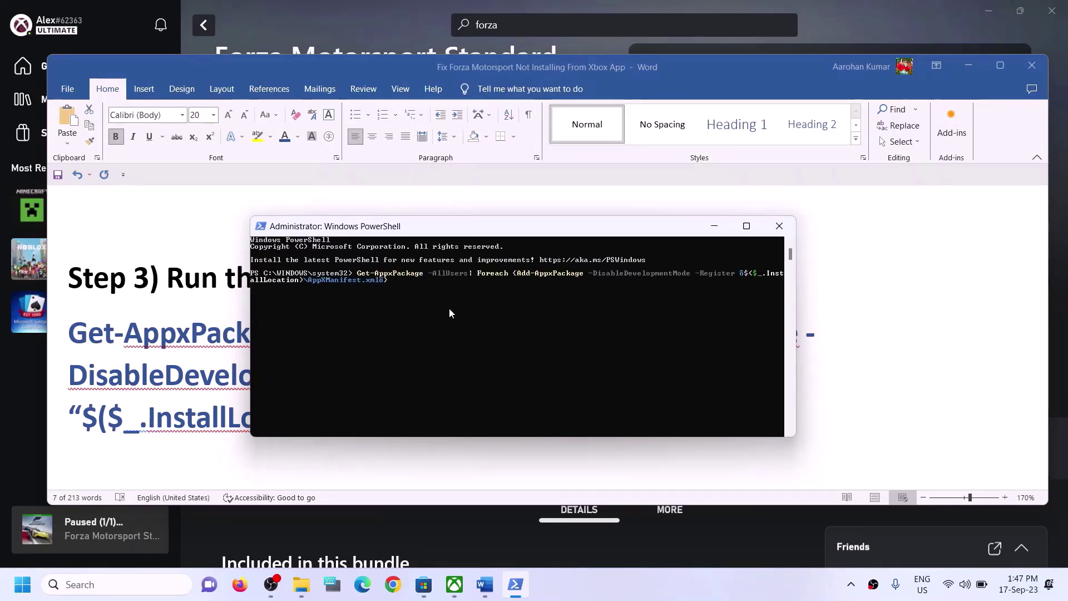
{"action": "key", "text": "Return"}
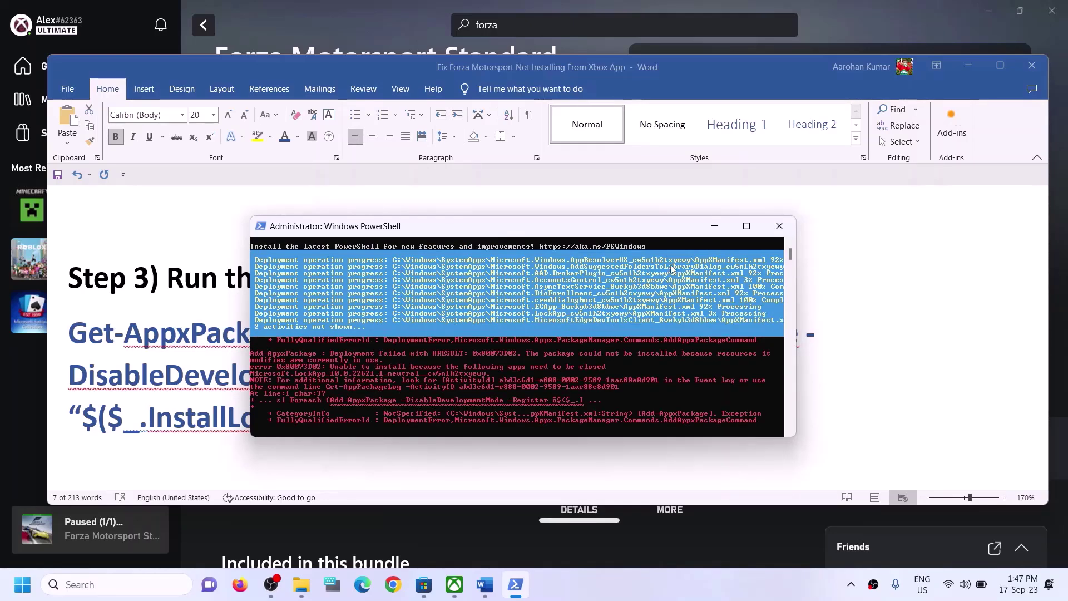
Step: Return to the Word document and highlight the Step 4 text "Delete Microsoft Store Local Cache Files"
{"action": "key", "text": "alt+Tab"}
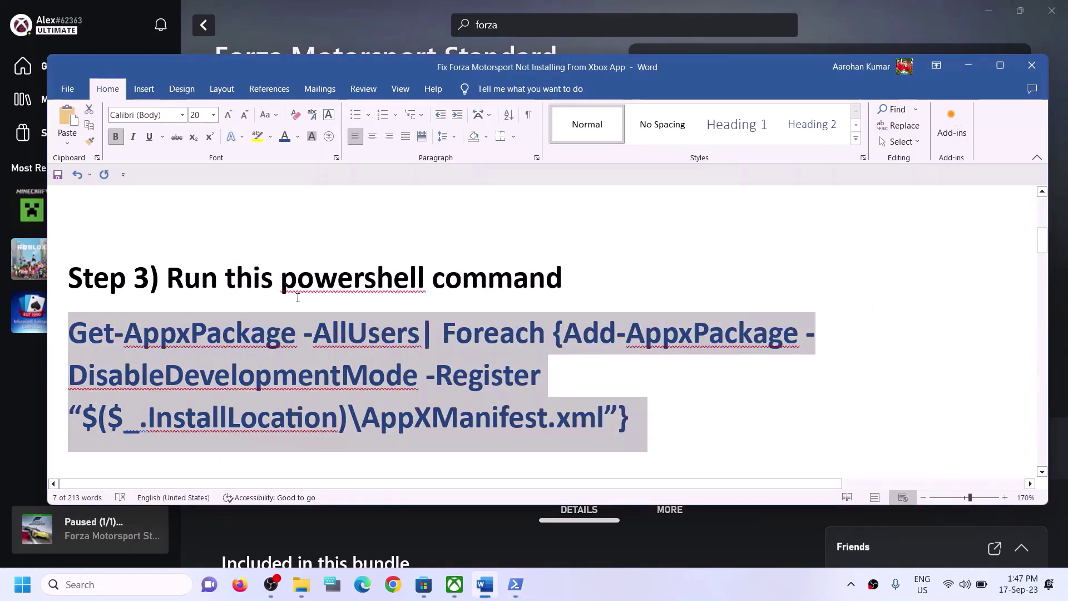
{"action": "scroll", "coordinate": [329, 347], "scroll_direction": "down", "scroll_amount": 5}
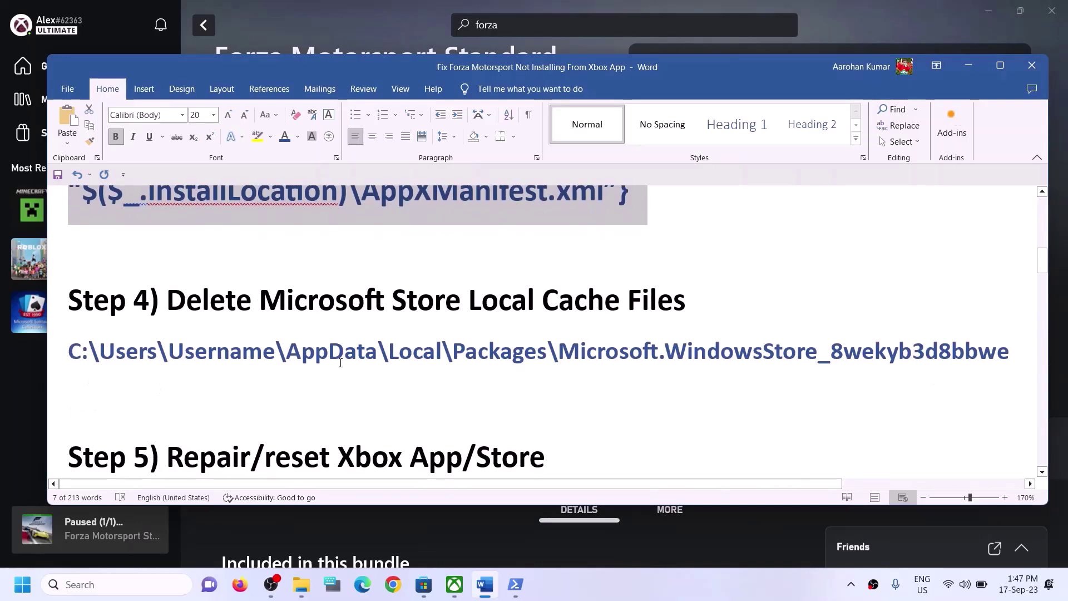
{"action": "left_click_drag", "start_coordinate": [167, 359], "coordinate": [683, 360]}
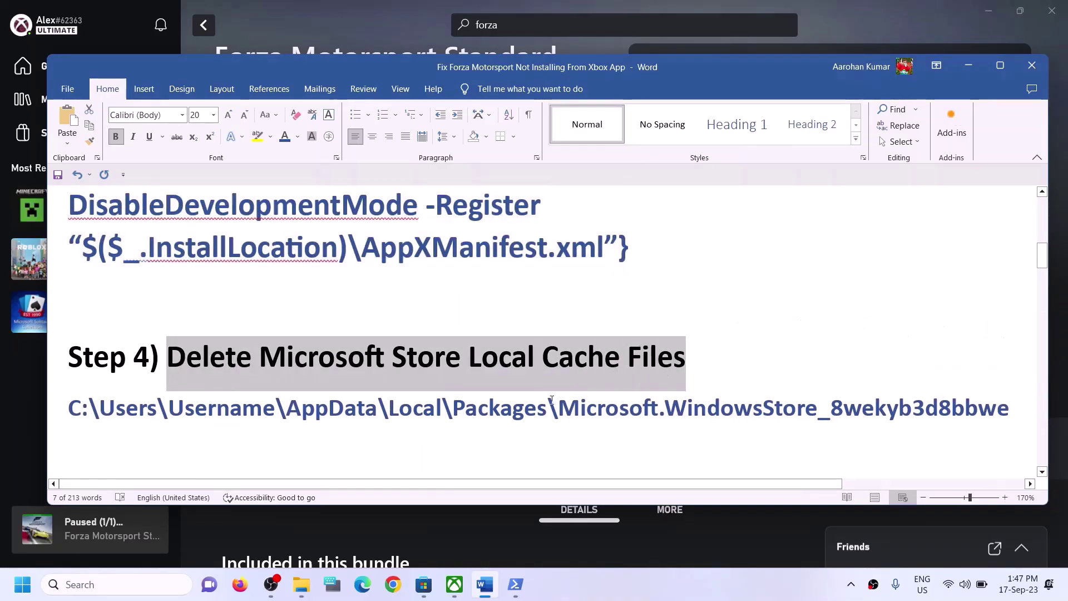
Step: Switch to File Explorer and open the Test user folder under C:\Users
{"action": "left_click", "coordinate": [311, 577]}
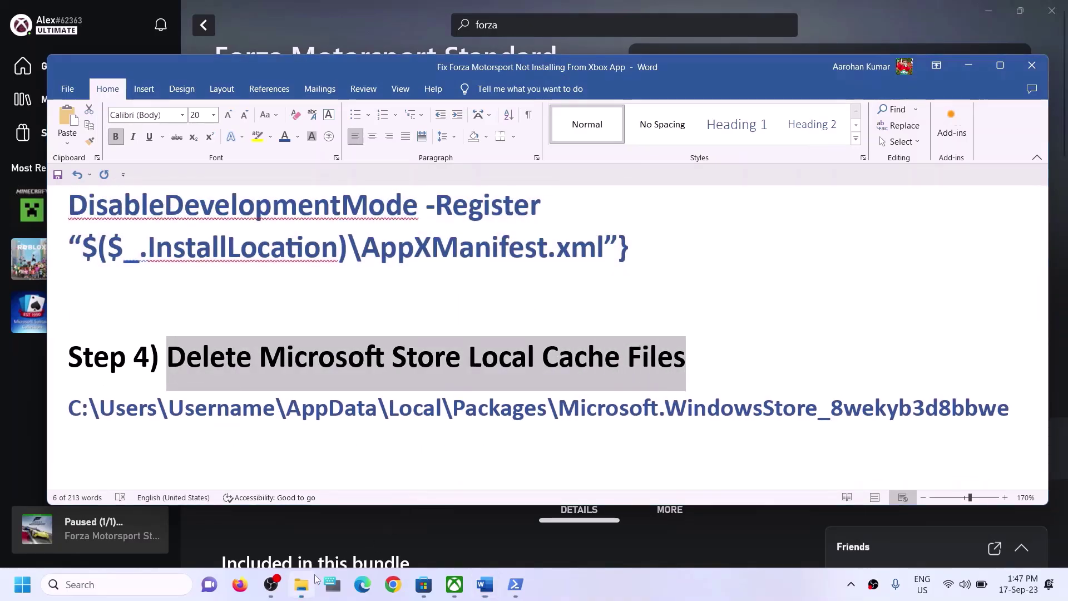
{"action": "left_click", "coordinate": [61, 336]}
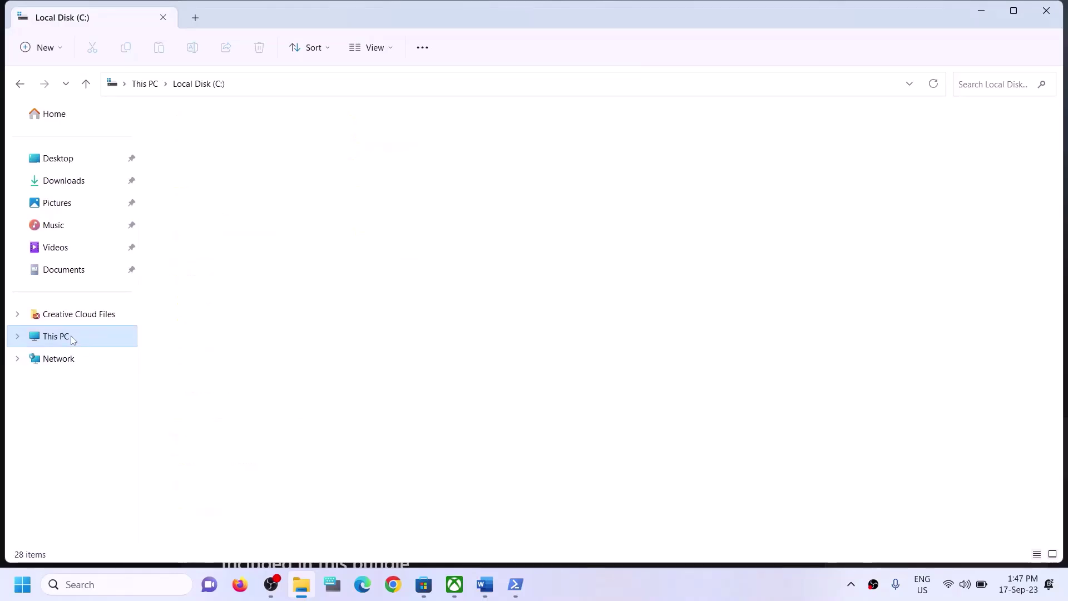
{"action": "double_click", "coordinate": [170, 249]}
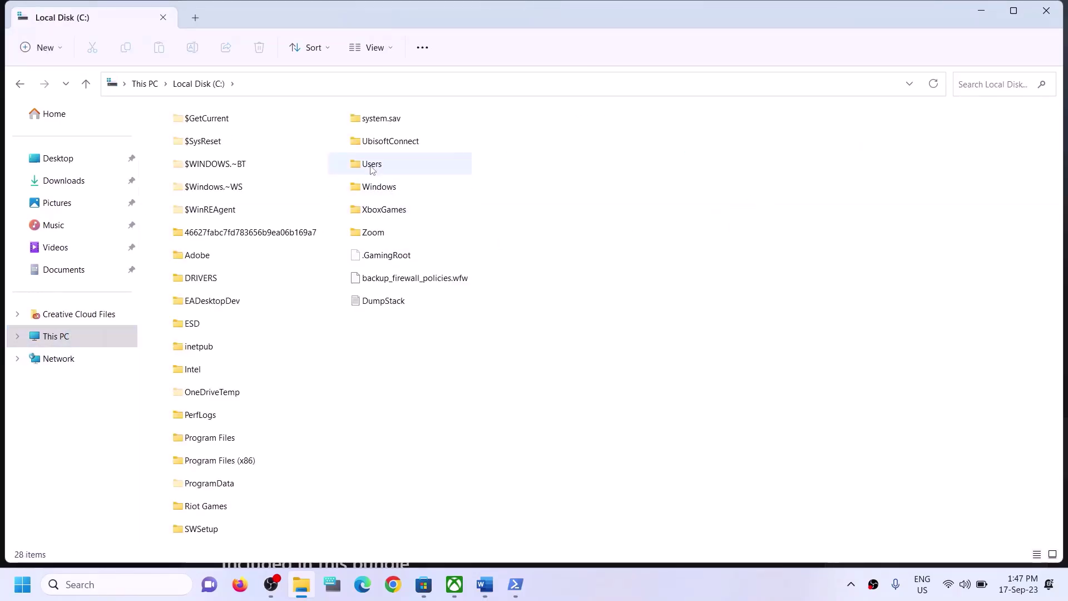
{"action": "left_click", "coordinate": [399, 166]}
{"action": "double_click", "coordinate": [399, 165]}
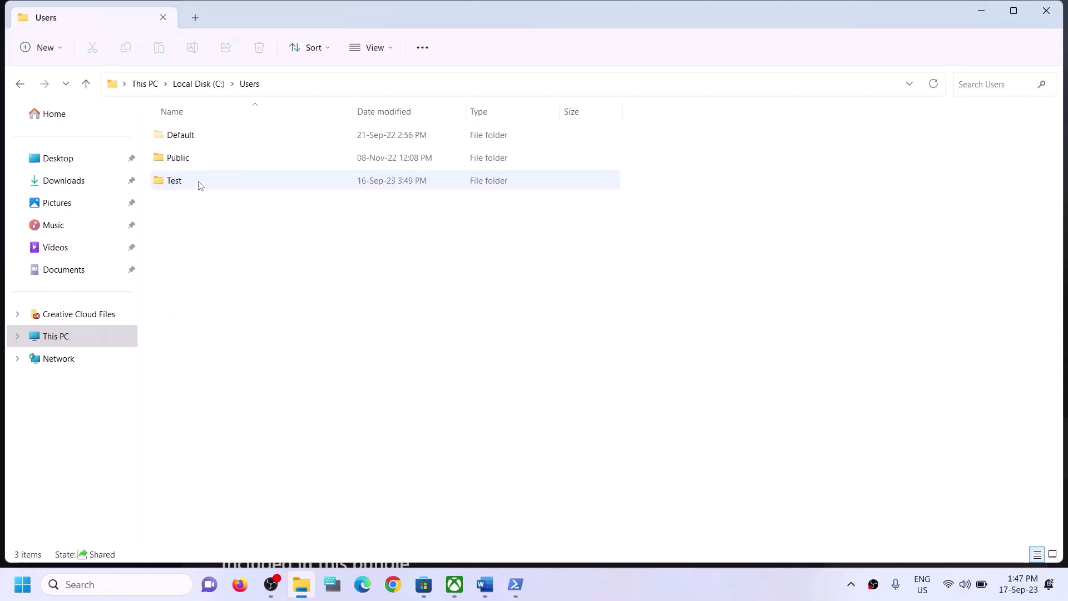
{"action": "left_click", "coordinate": [203, 179]}
{"action": "double_click", "coordinate": [203, 179]}
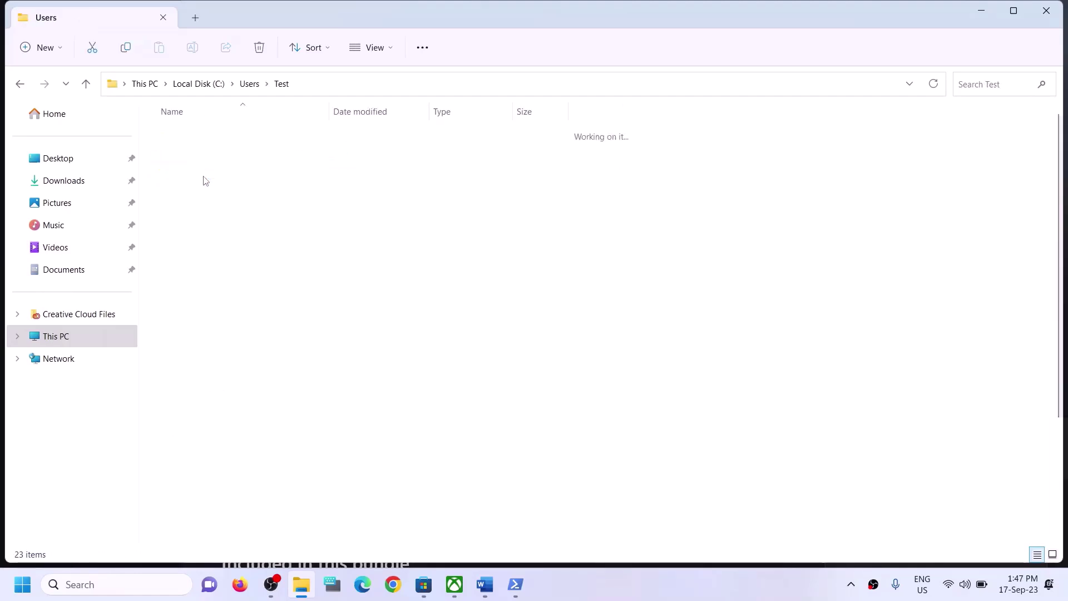
Step: Select the AppData folder and check whether the display of hidden items is enabled
{"action": "left_click", "coordinate": [214, 274]}
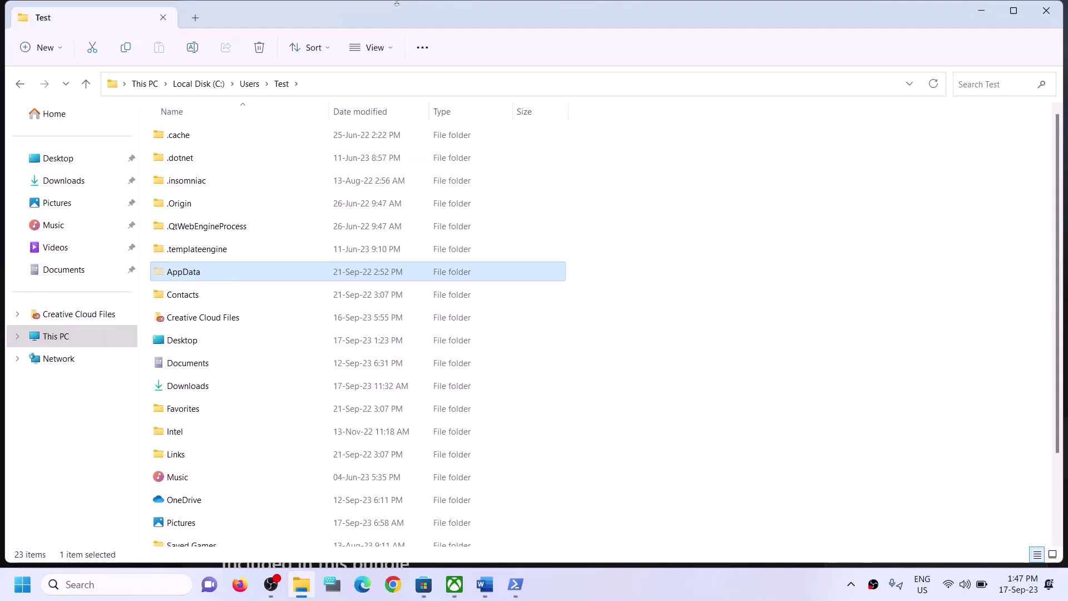
{"action": "left_click", "coordinate": [388, 46]}
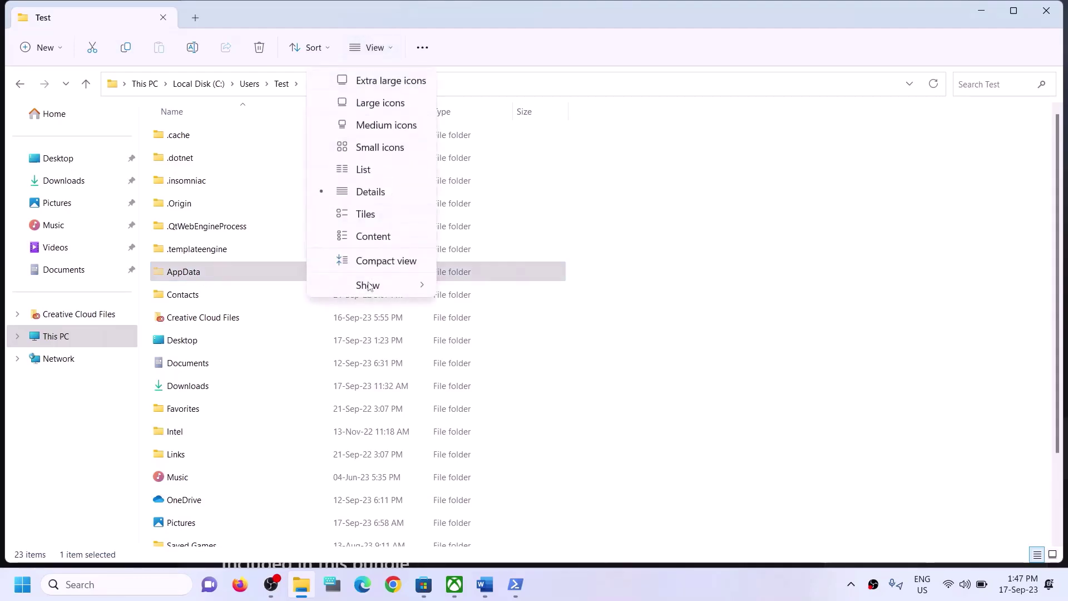
{"action": "mouse_move", "coordinate": [368, 286]}
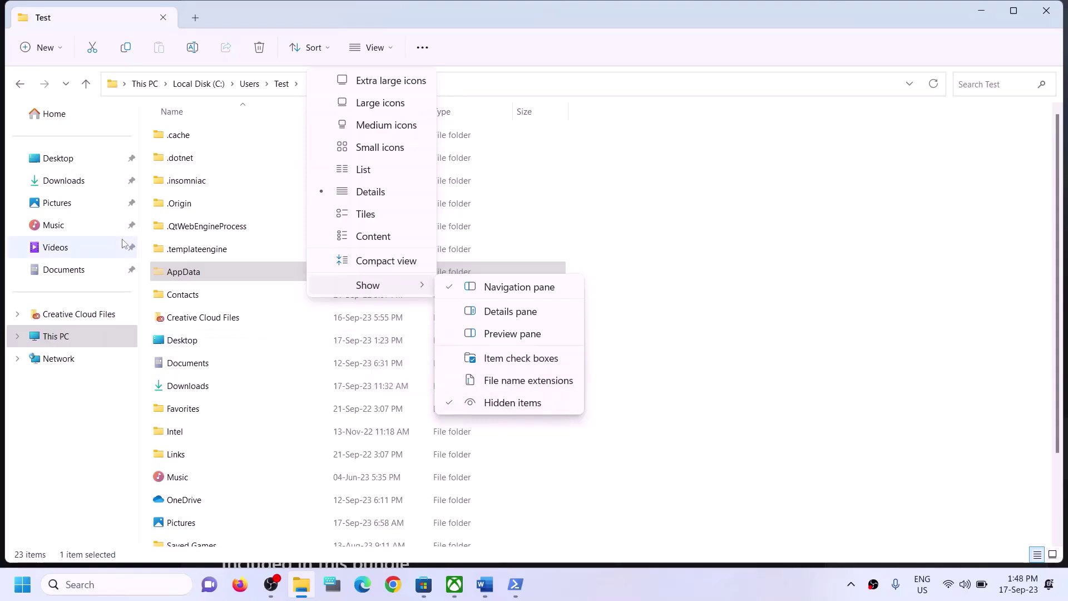
{"action": "left_click", "coordinate": [200, 278]}
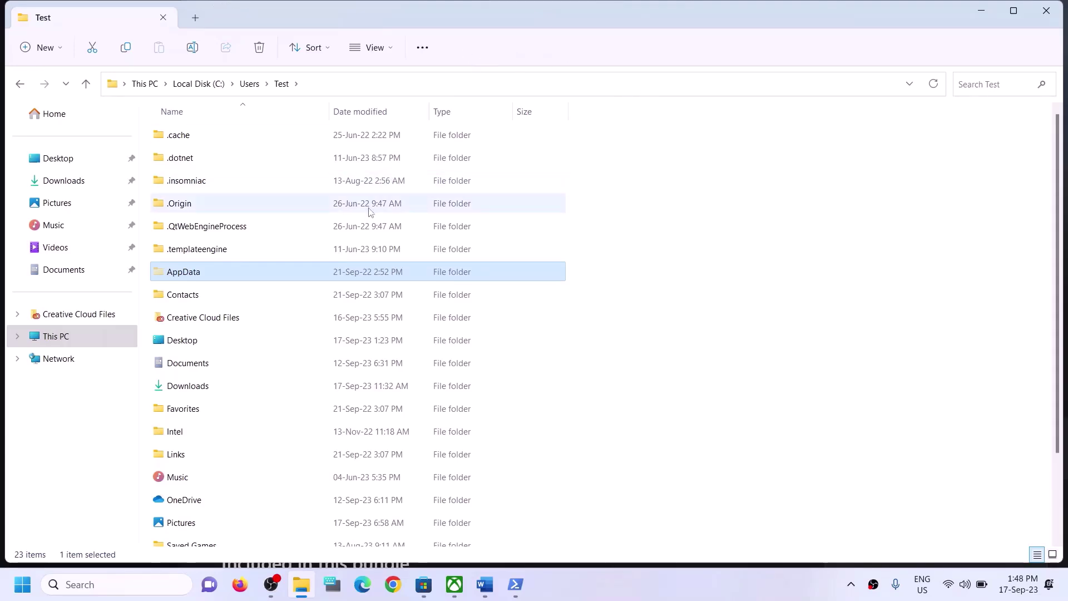
Step: Open the Packages folder inside AppData\Local
{"action": "left_click", "coordinate": [177, 277]}
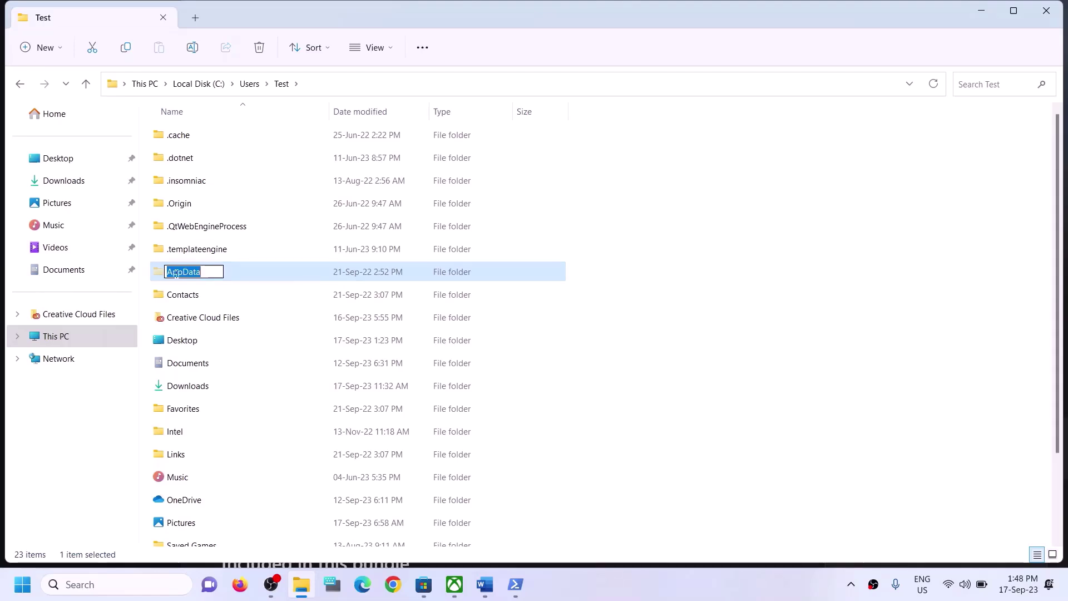
{"action": "left_click", "coordinate": [228, 269]}
{"action": "double_click", "coordinate": [229, 269]}
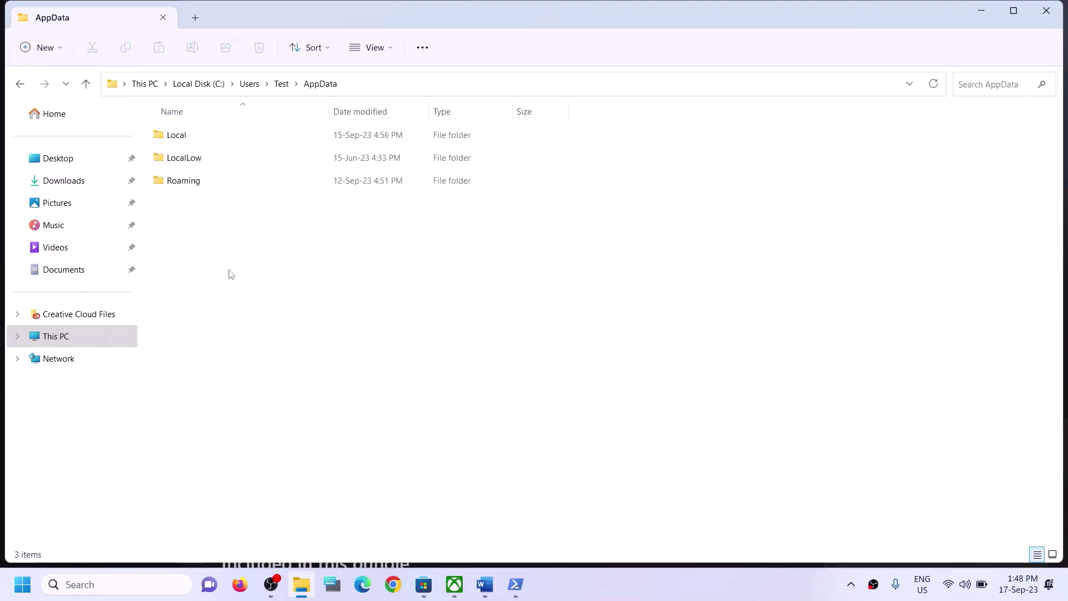
{"action": "left_click", "coordinate": [227, 136]}
{"action": "double_click", "coordinate": [227, 135]}
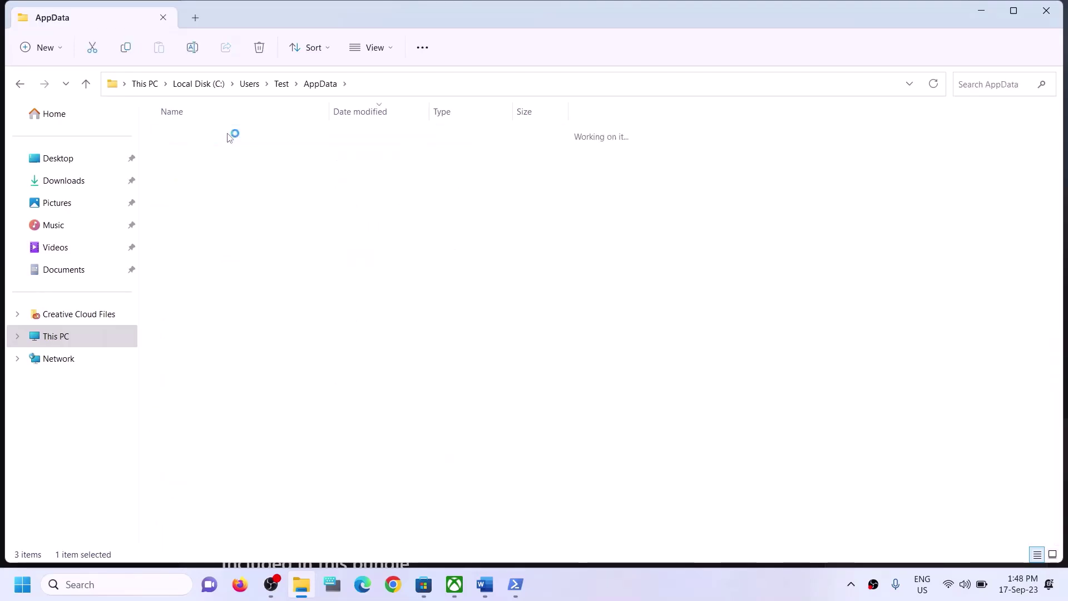
{"action": "left_click", "coordinate": [215, 253]}
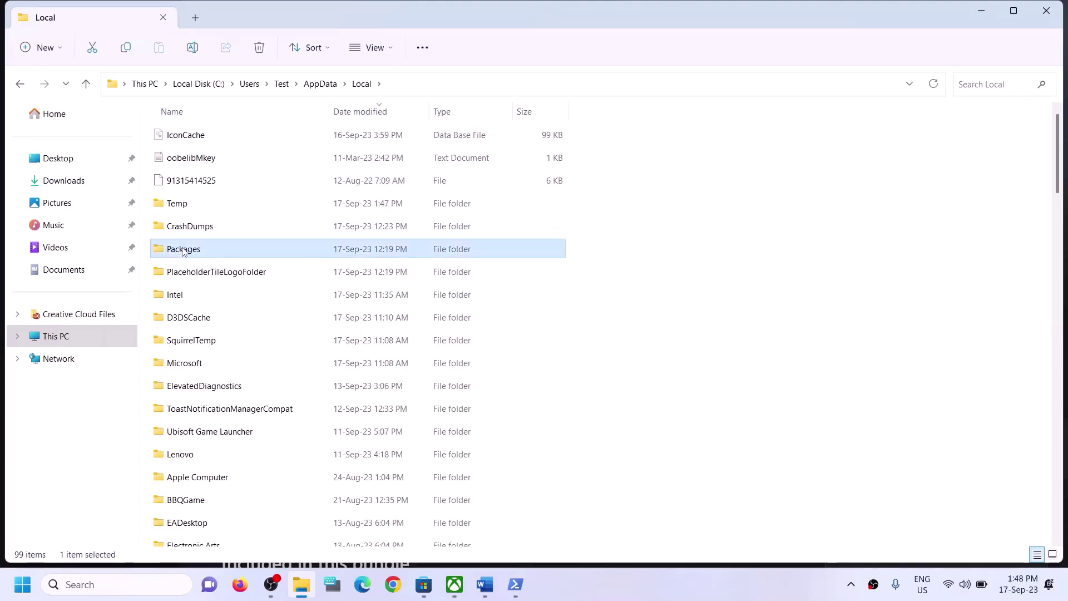
{"action": "double_click", "coordinate": [217, 253]}
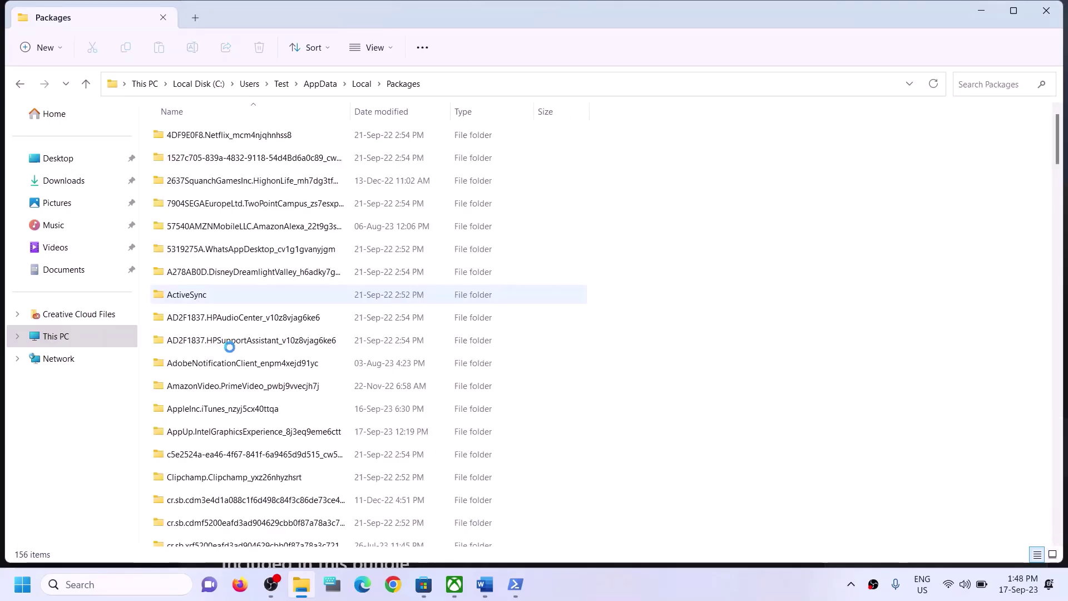
Step: Find the Microsoft.WindowsStore_8wekyb3d8bbwe folder in the Packages folder and open it
{"action": "left_click", "coordinate": [221, 341]}
{"action": "scroll", "coordinate": [239, 356], "scroll_direction": "down", "scroll_amount": 4}
{"action": "scroll", "coordinate": [242, 368], "scroll_direction": "down", "scroll_amount": 20}
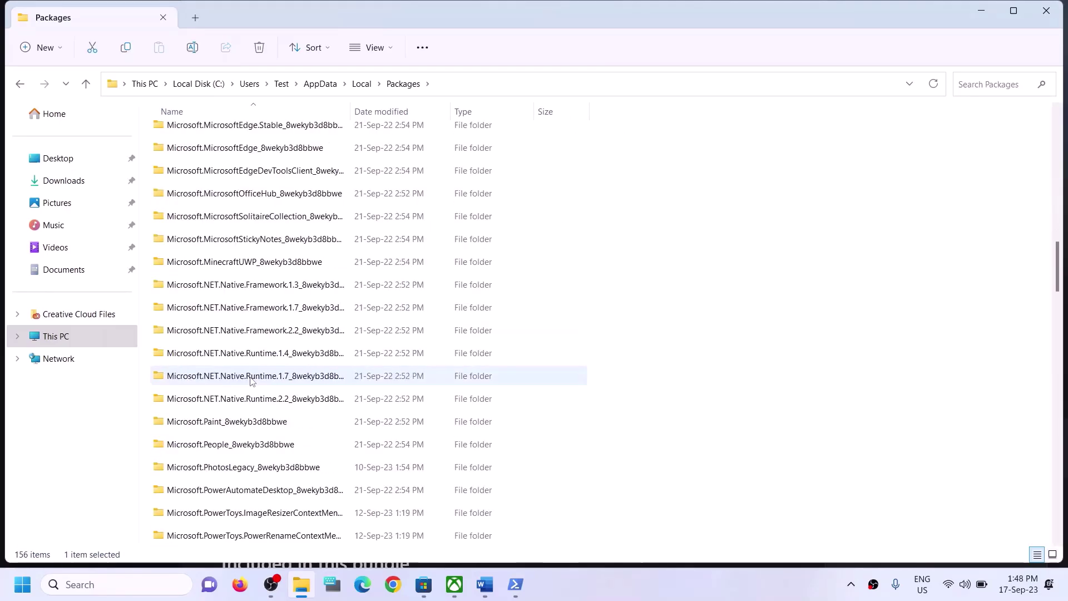
{"action": "scroll", "coordinate": [250, 380], "scroll_direction": "down", "scroll_amount": 13}
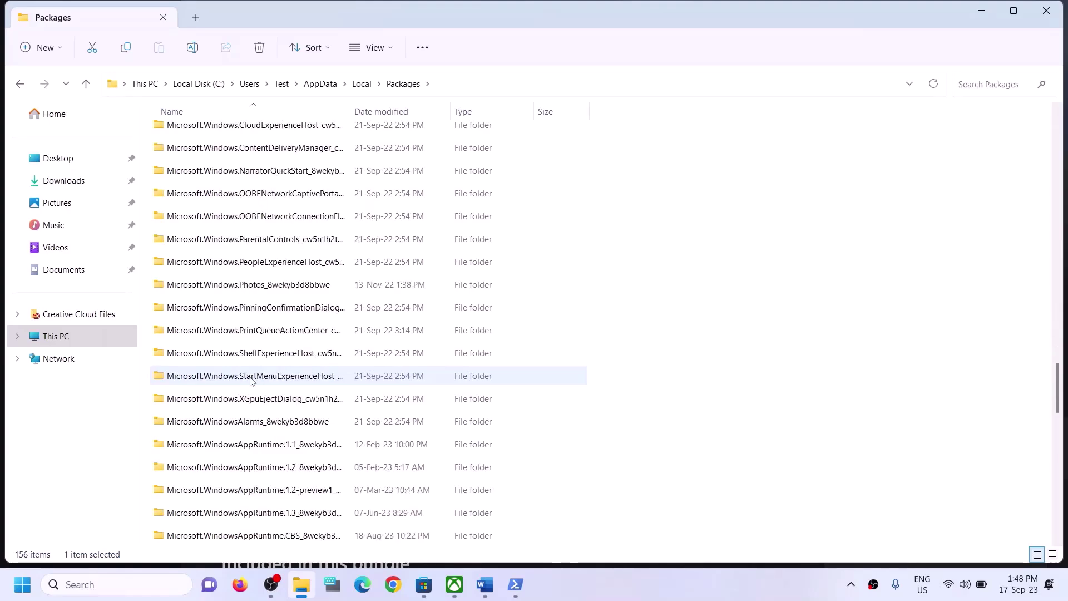
{"action": "scroll", "coordinate": [281, 378], "scroll_direction": "down", "scroll_amount": 3}
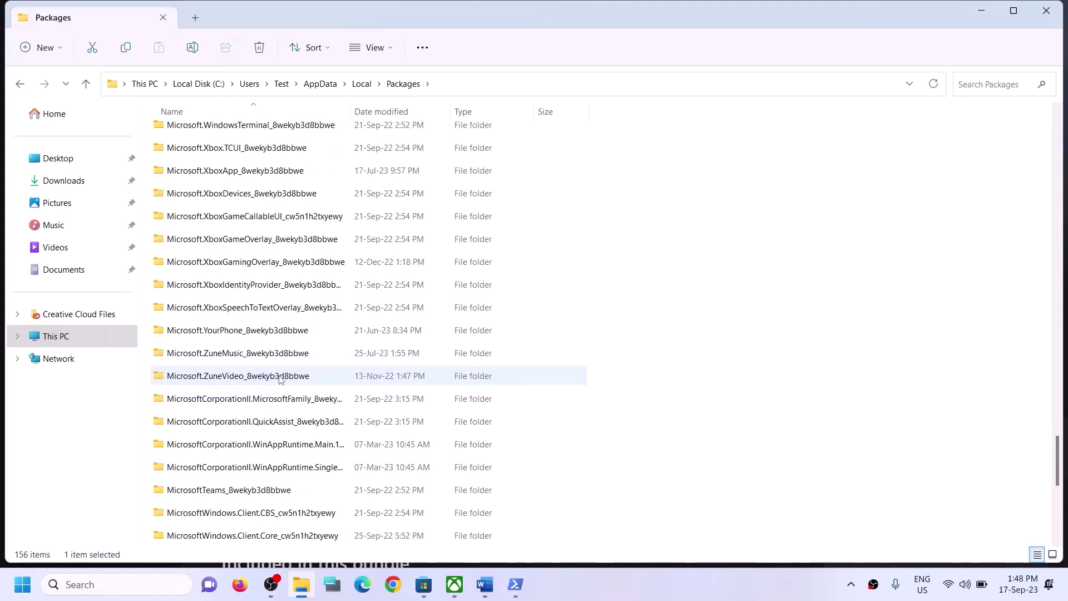
{"action": "scroll", "coordinate": [281, 378], "scroll_direction": "down", "scroll_amount": 4}
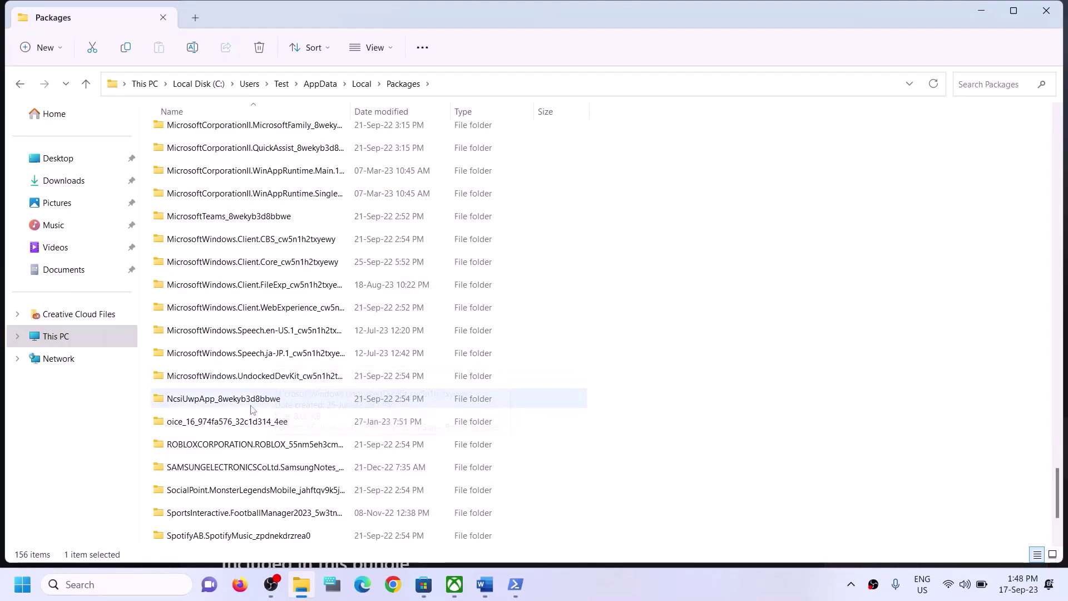
{"action": "scroll", "coordinate": [251, 444], "scroll_direction": "down", "scroll_amount": 2}
{"action": "scroll", "coordinate": [245, 411], "scroll_direction": "up", "scroll_amount": 1}
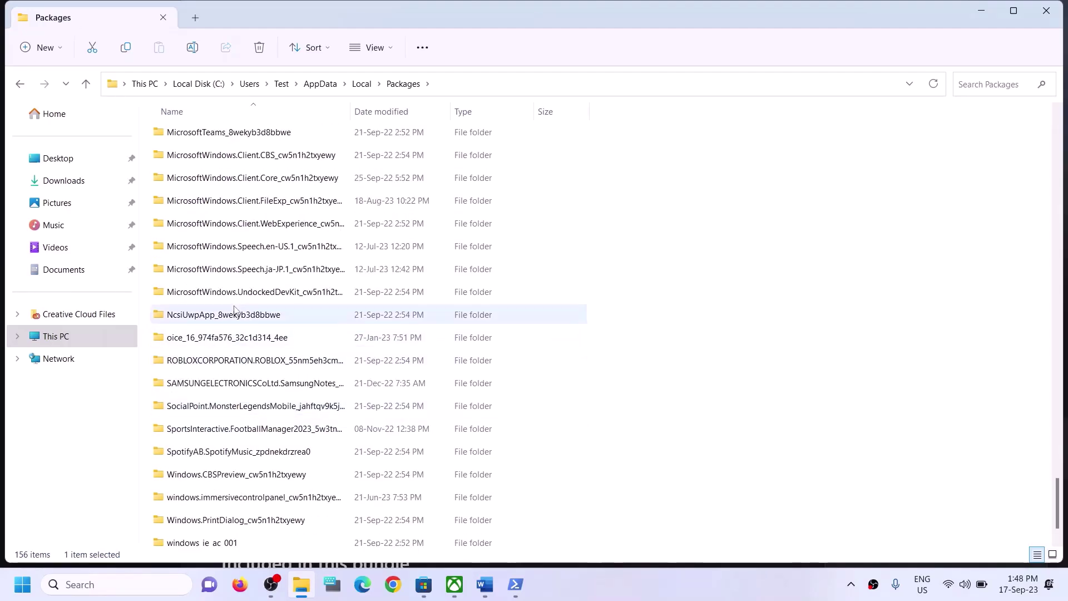
{"action": "scroll", "coordinate": [283, 245], "scroll_direction": "up", "scroll_amount": 2}
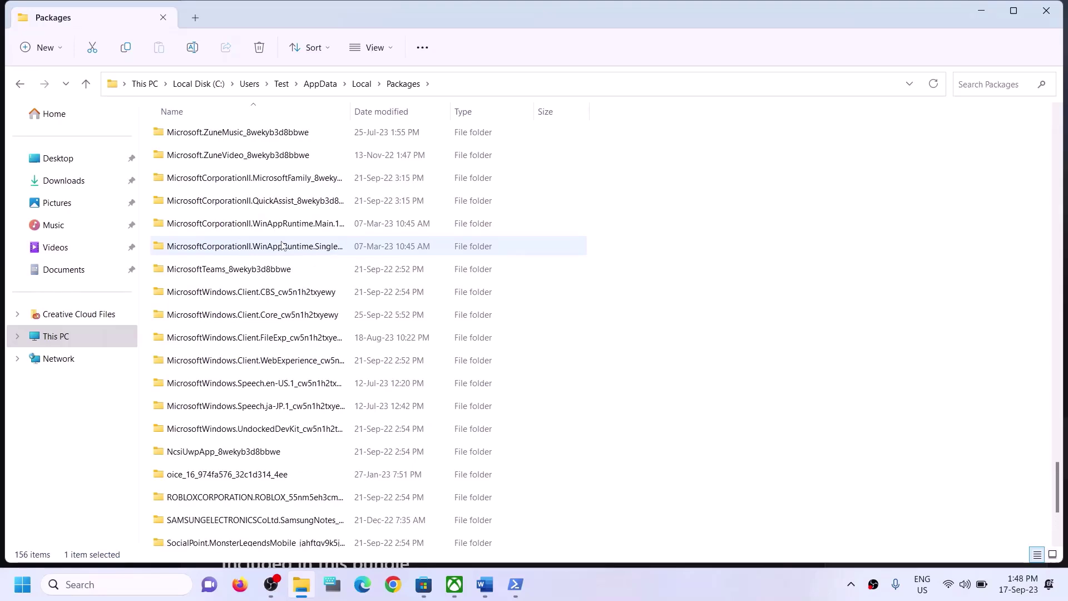
{"action": "left_click", "coordinate": [277, 430]}
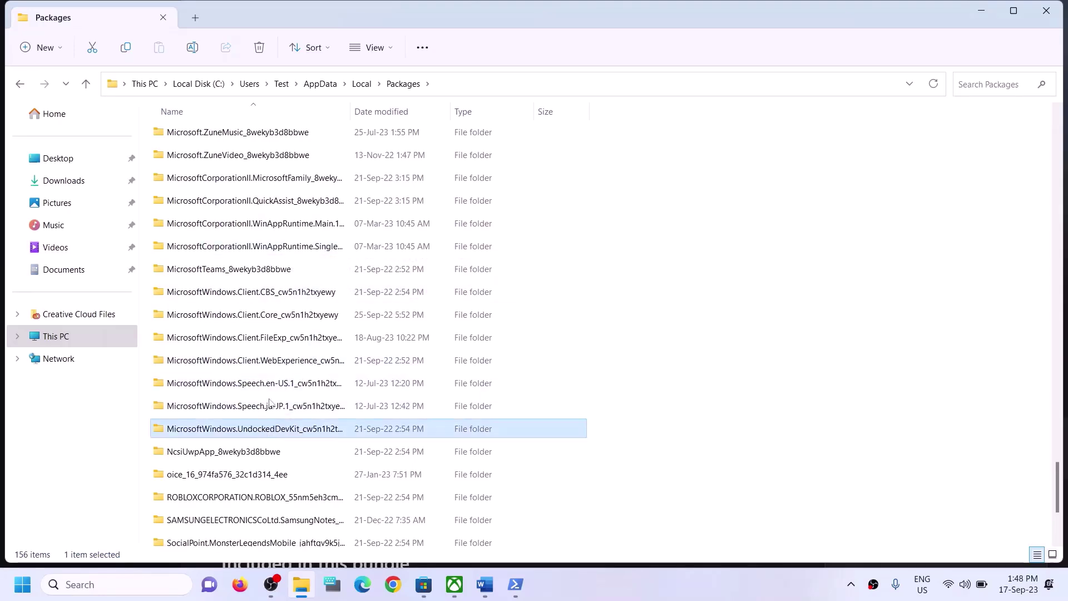
{"action": "left_click", "coordinate": [266, 290]}
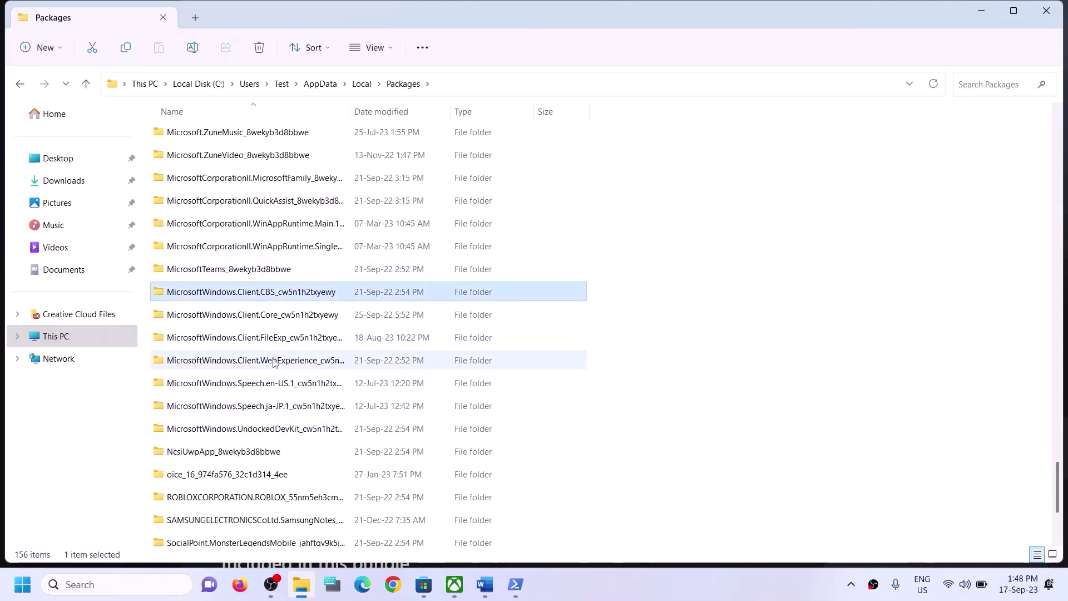
{"action": "left_click", "coordinate": [274, 362]}
{"action": "left_click", "coordinate": [273, 362], "text": "ctrl"}
{"action": "scroll", "coordinate": [285, 412], "scroll_direction": "down", "scroll_amount": 1}
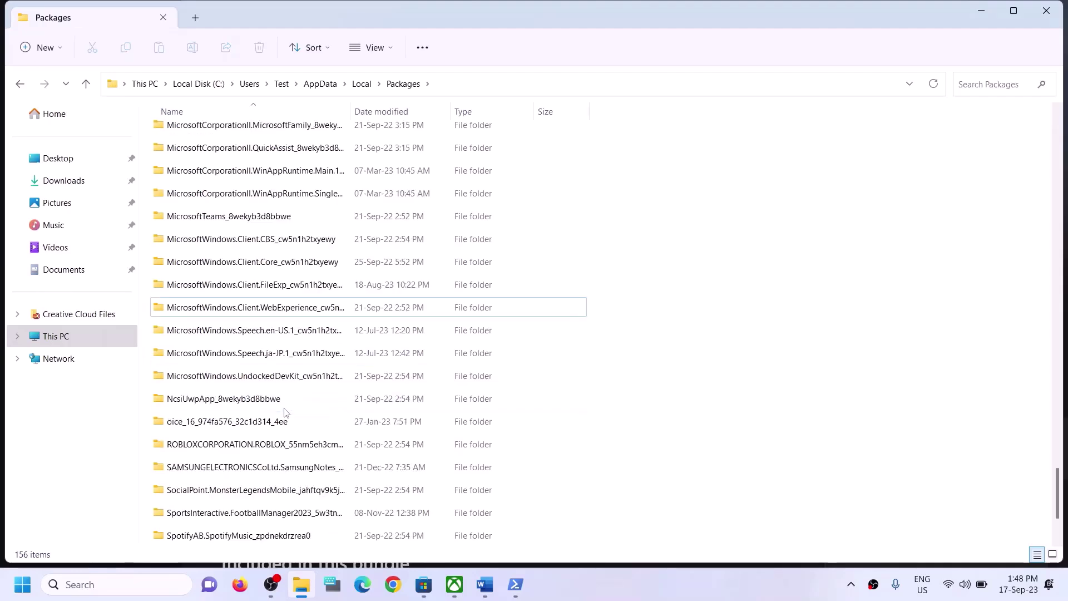
{"action": "scroll", "coordinate": [285, 412], "scroll_direction": "up", "scroll_amount": 2}
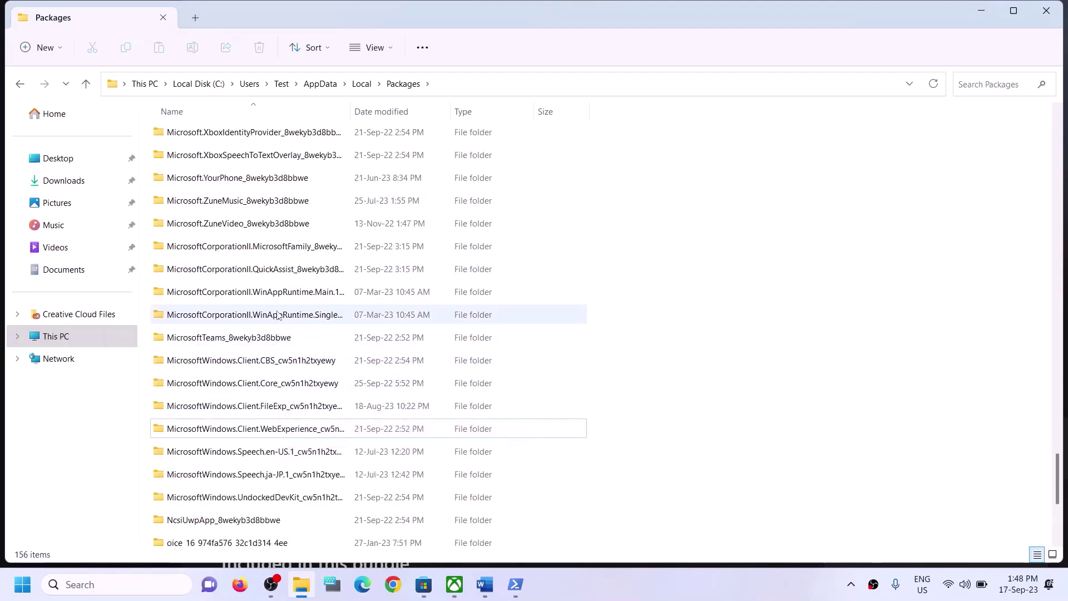
{"action": "scroll", "coordinate": [278, 315], "scroll_direction": "up", "scroll_amount": 2}
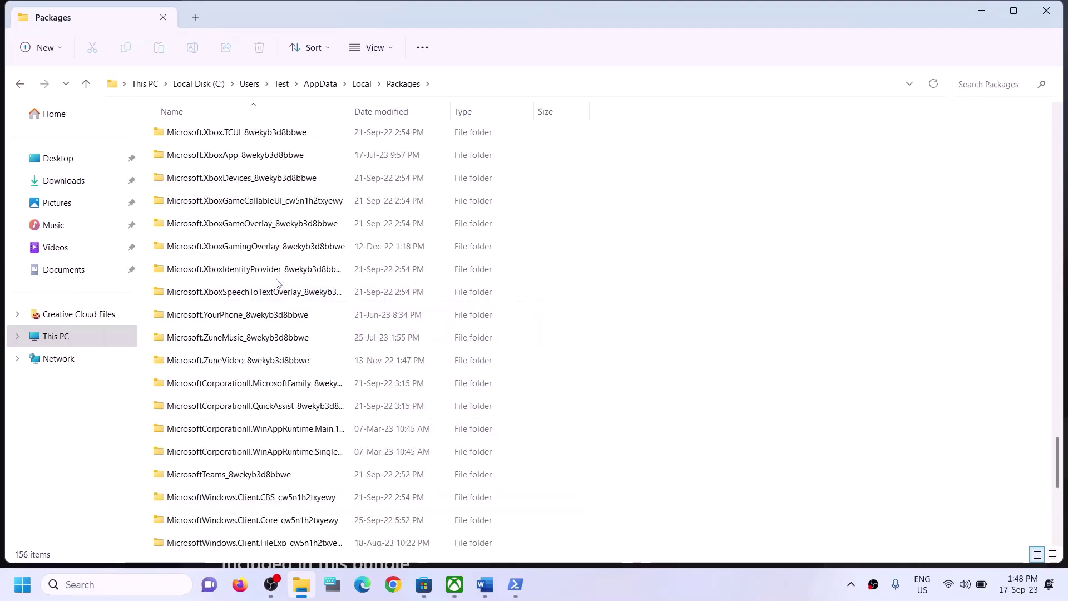
{"action": "scroll", "coordinate": [276, 284], "scroll_direction": "up", "scroll_amount": 3}
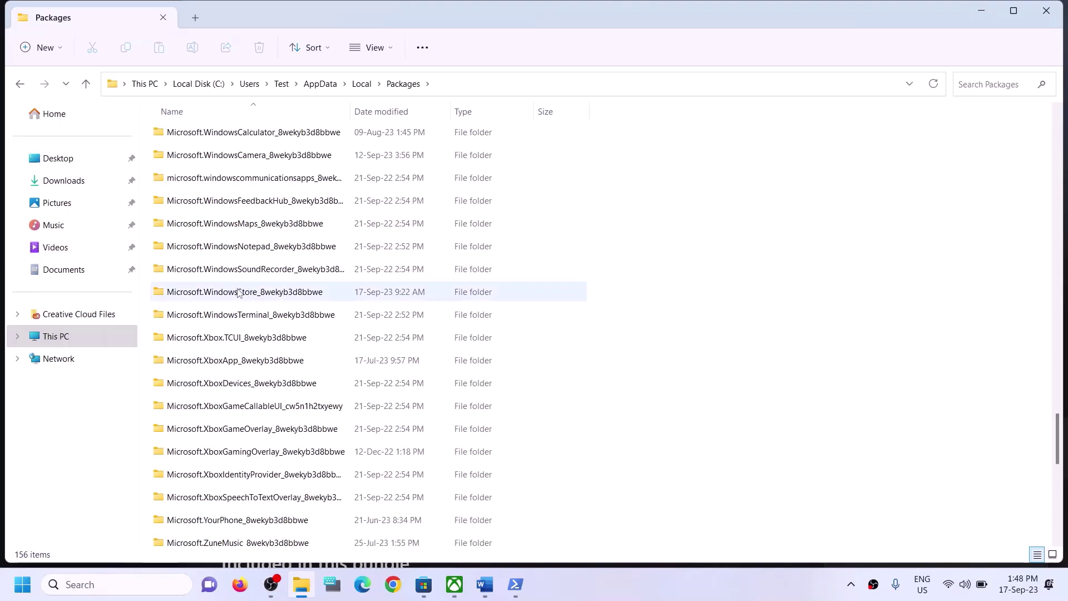
{"action": "left_click", "coordinate": [277, 288]}
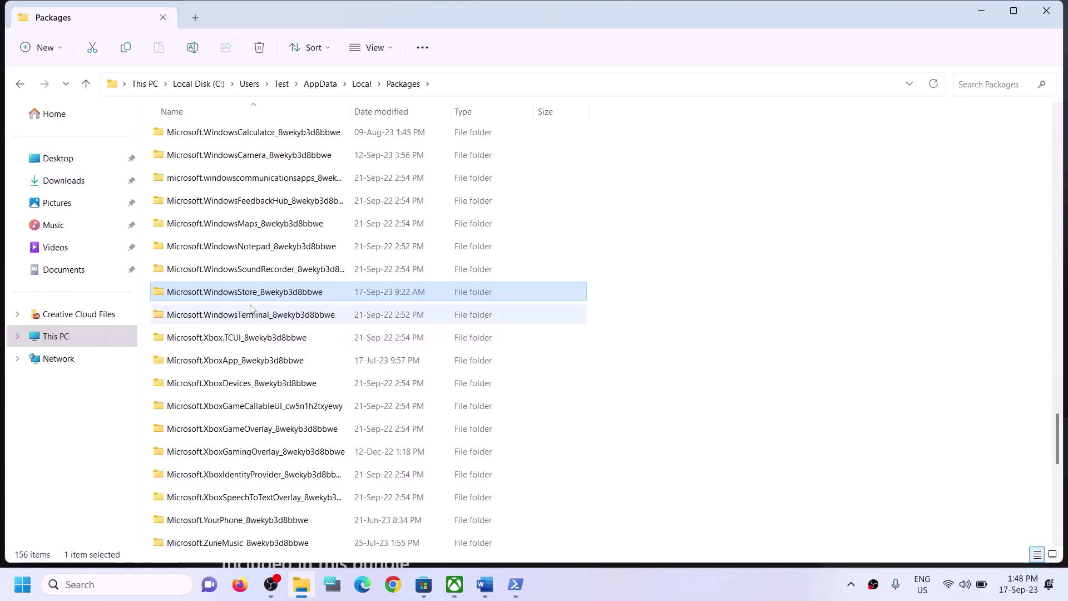
{"action": "double_click", "coordinate": [223, 293]}
Step: Try to delete the LocalCache folder of the Microsoft Store package, and close the File Explorer window
{"action": "left_click", "coordinate": [180, 187]}
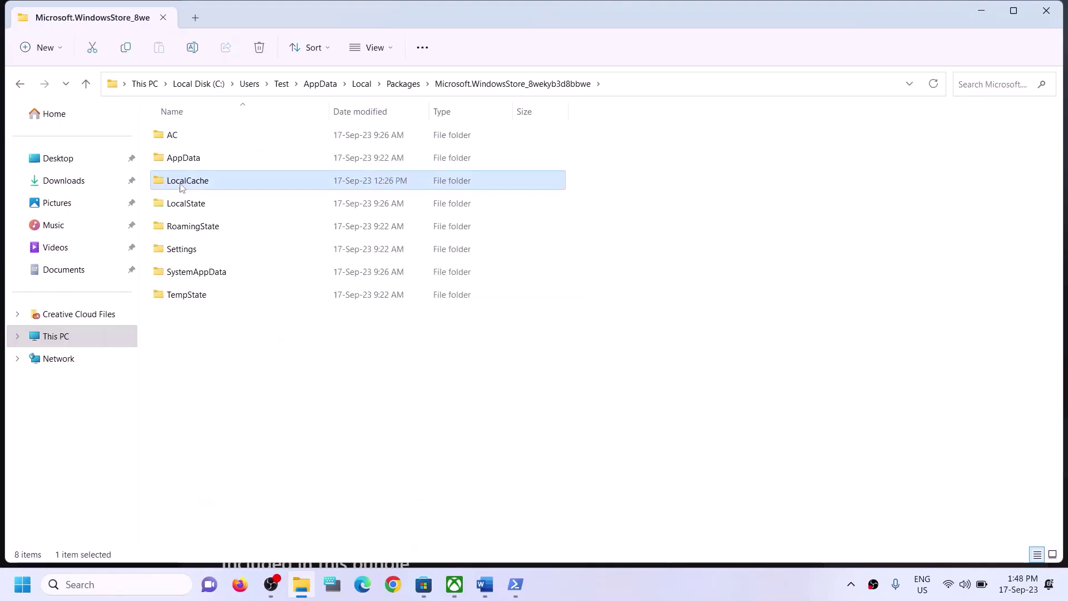
{"action": "right_click", "coordinate": [209, 183]}
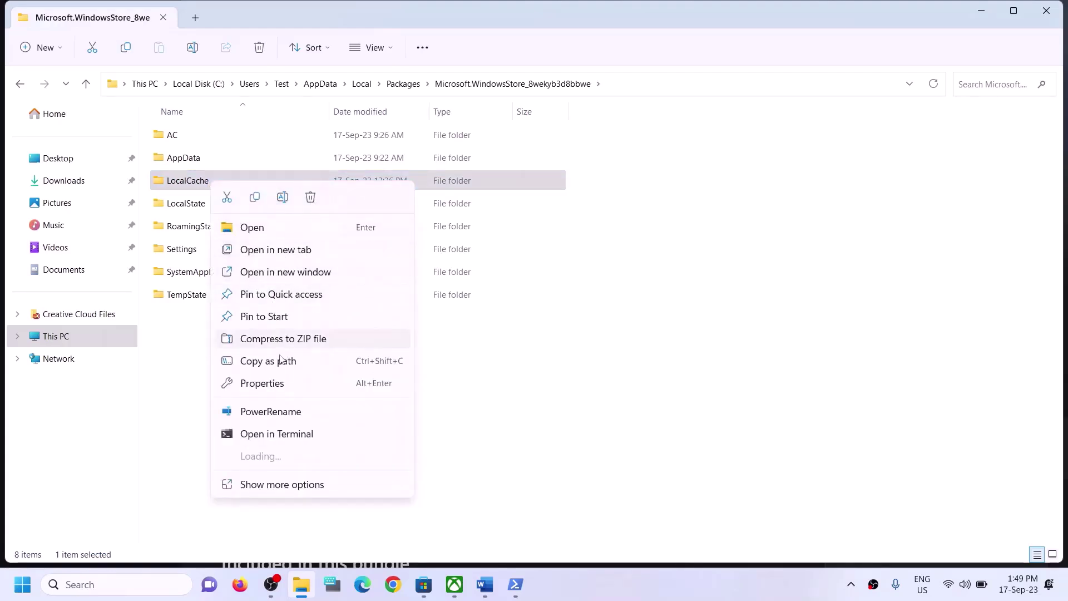
{"action": "left_click", "coordinate": [311, 198]}
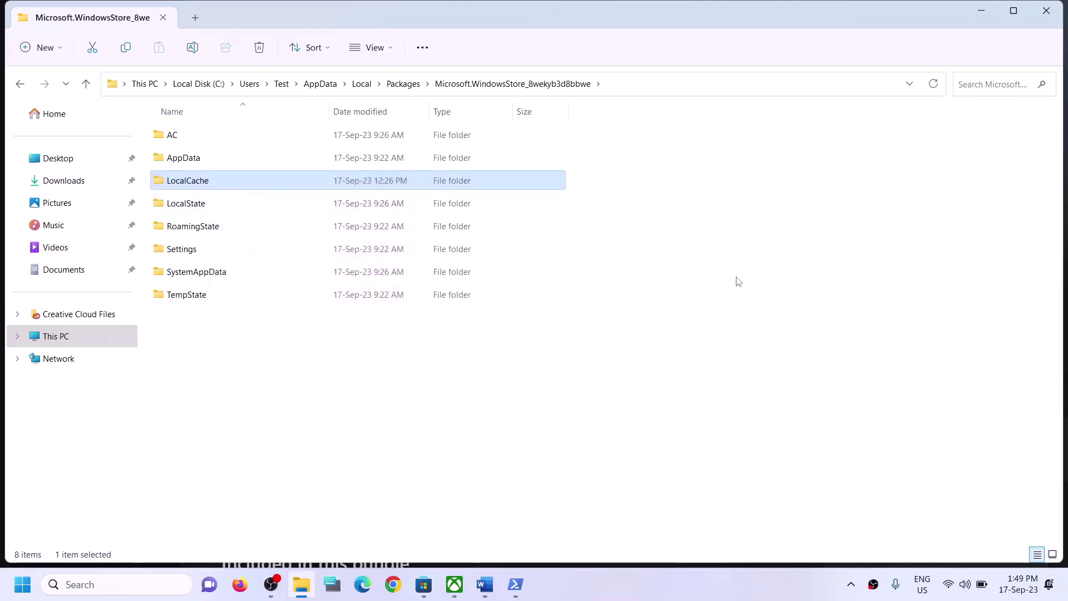
{"action": "left_click", "coordinate": [1045, 11]}
Step: Highlight the Step 5 text "Repair/reset Xbox App/Store" in the Word document
{"action": "scroll", "coordinate": [220, 393], "scroll_direction": "down", "scroll_amount": 3}
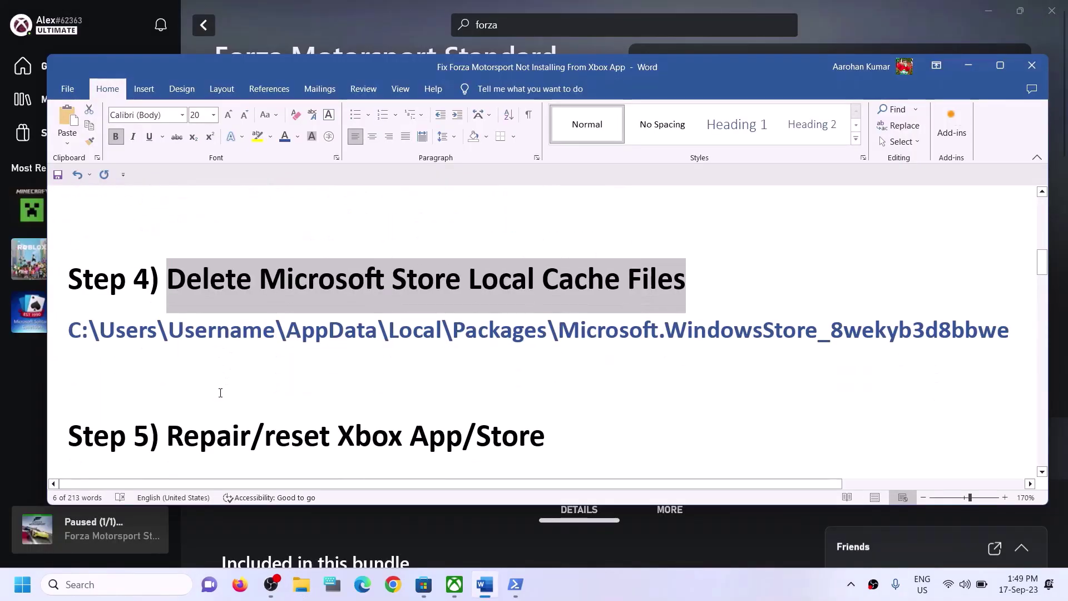
{"action": "scroll", "coordinate": [220, 392], "scroll_direction": "up", "scroll_amount": 1}
{"action": "left_click_drag", "start_coordinate": [169, 399], "coordinate": [493, 416]}
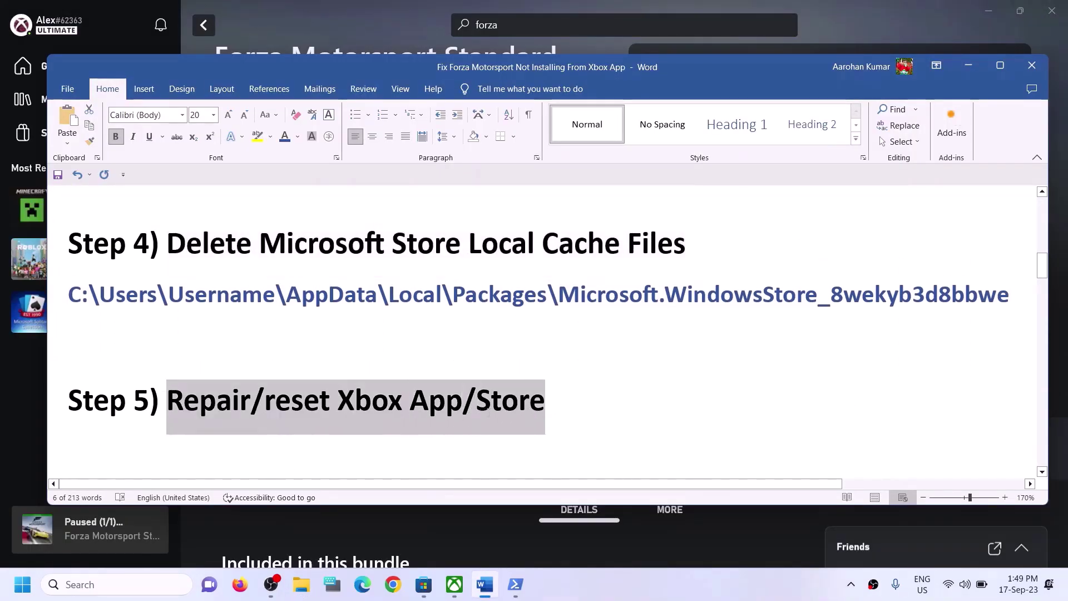
Step: Search Windows for "xbox" and open the app settings page of the Xbox app
{"action": "left_click", "coordinate": [148, 587]}
{"action": "type", "text": "xb"}
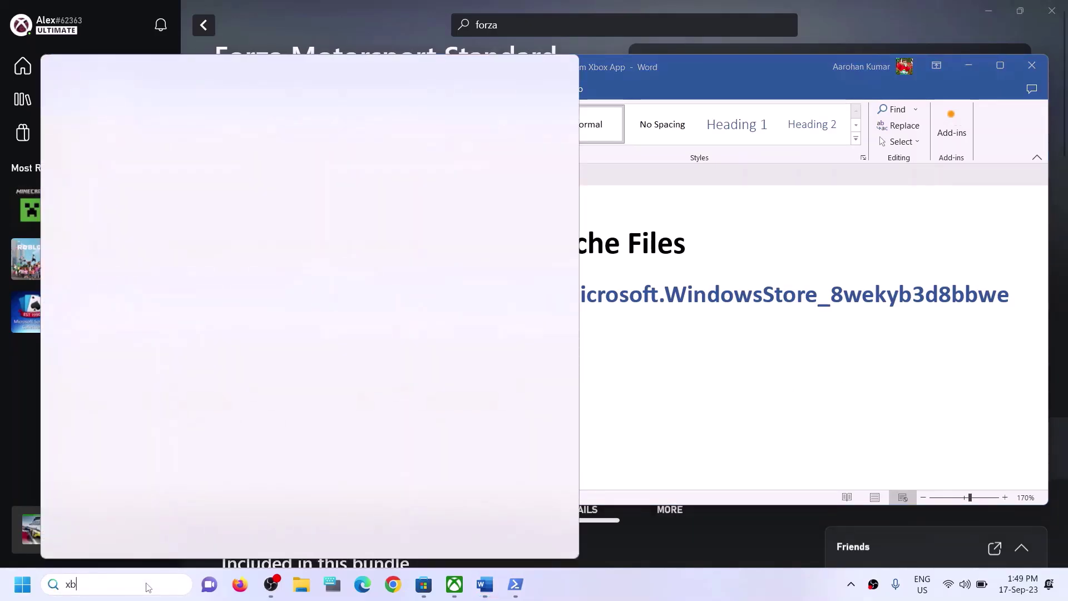
{"action": "type", "text": "ox"}
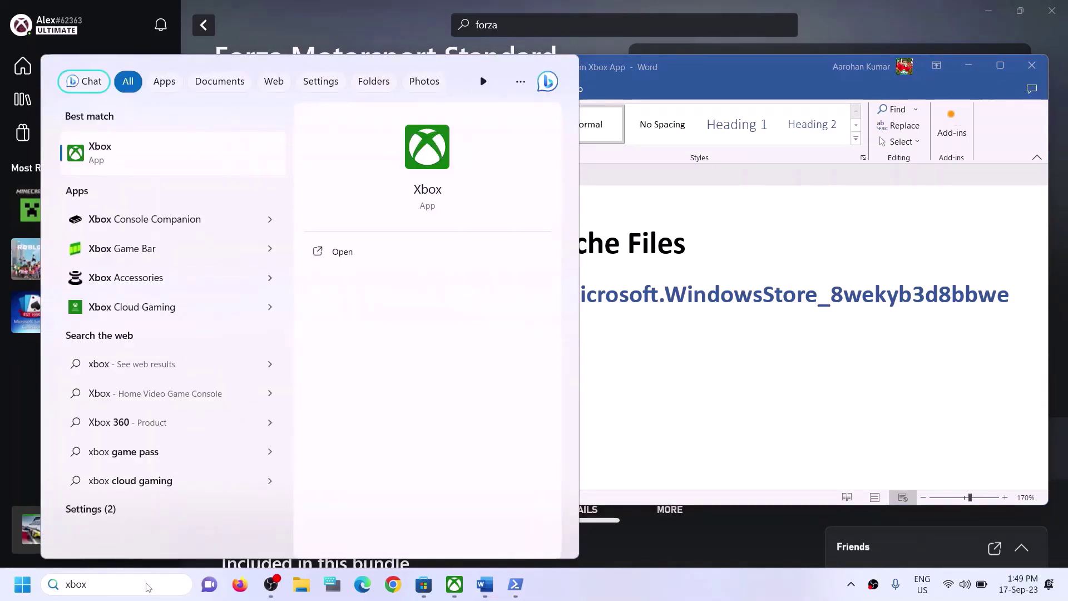
{"action": "right_click", "coordinate": [132, 157]}
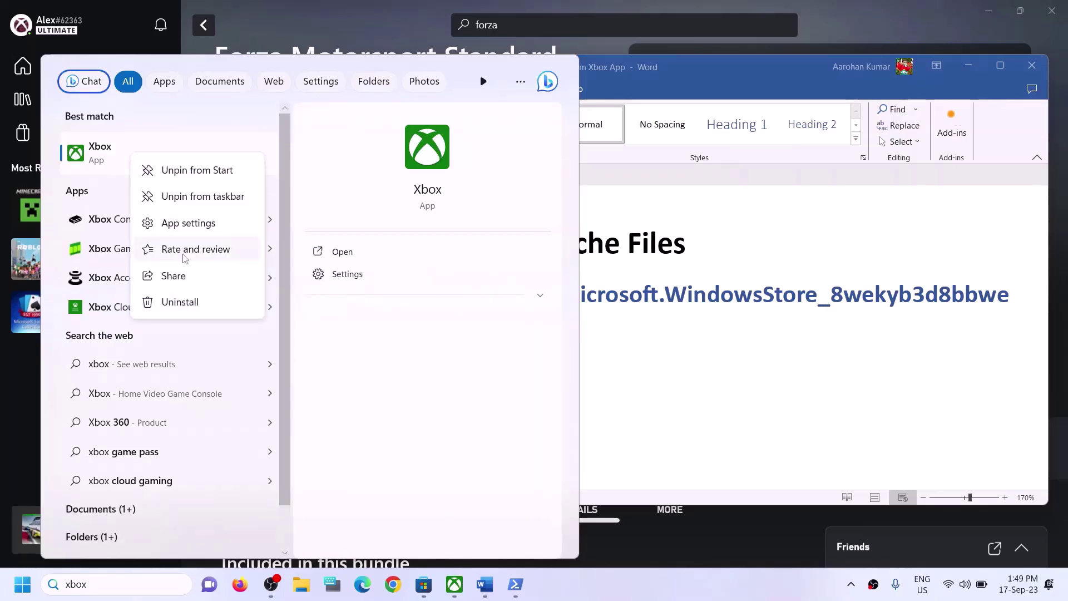
{"action": "key", "text": "Escape"}
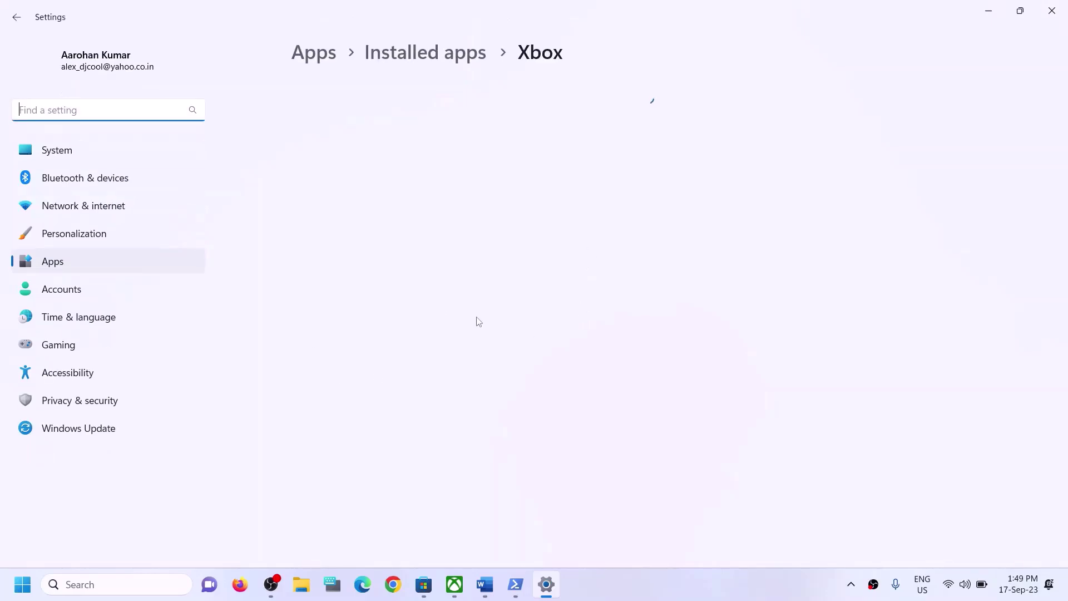
Step: Repair the Xbox app, and reset it with confirmation that its data may be deleted
{"action": "scroll", "coordinate": [425, 322], "scroll_direction": "down", "scroll_amount": 4}
{"action": "scroll", "coordinate": [502, 377], "scroll_direction": "down", "scroll_amount": 8}
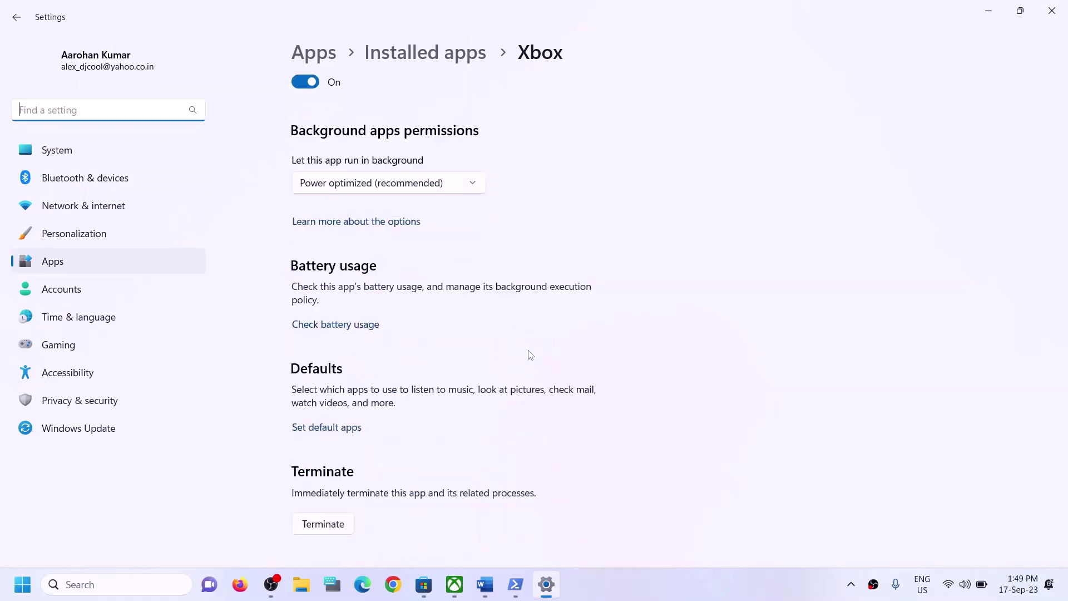
{"action": "scroll", "coordinate": [422, 286], "scroll_direction": "up", "scroll_amount": 3}
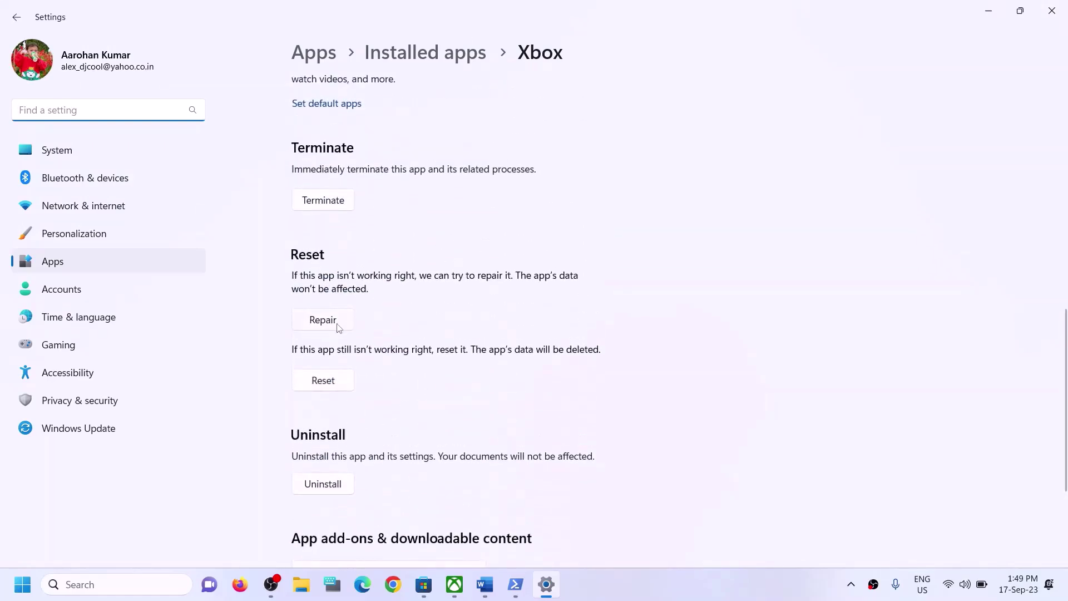
{"action": "left_click", "coordinate": [336, 326]}
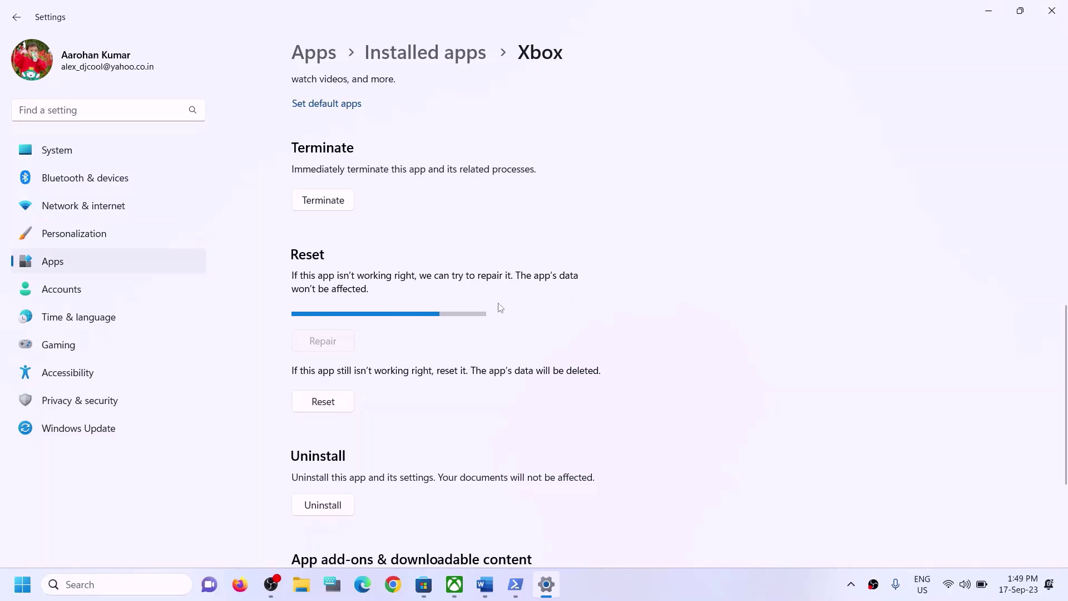
{"action": "left_click", "coordinate": [328, 393]}
{"action": "left_click", "coordinate": [385, 341]}
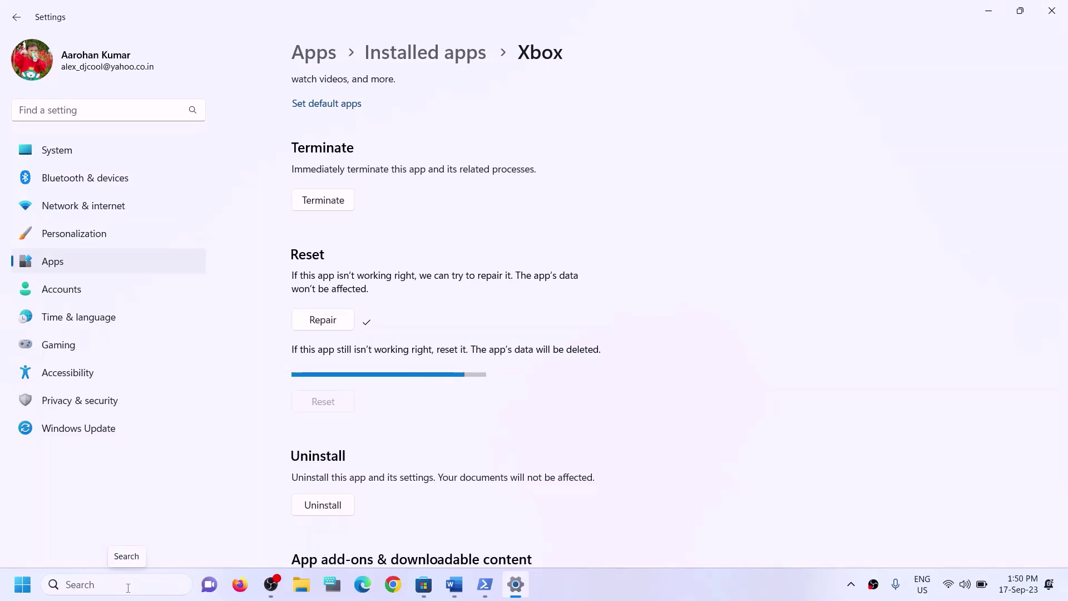
Step: Search Windows for "store" and open the app settings page of Microsoft Store
{"action": "left_click", "coordinate": [128, 584]}
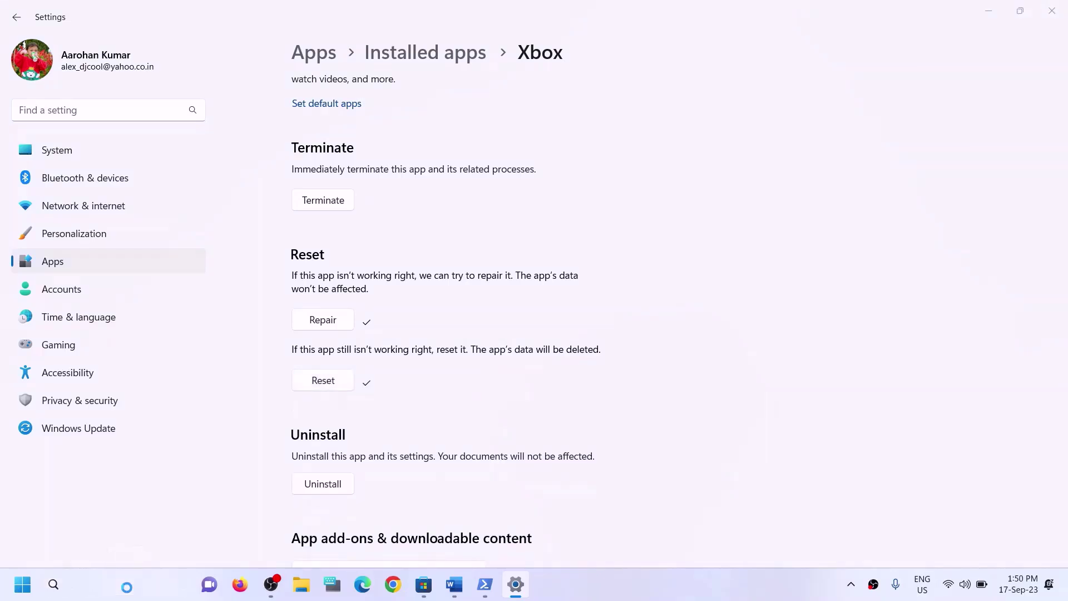
{"action": "type", "text": "store"}
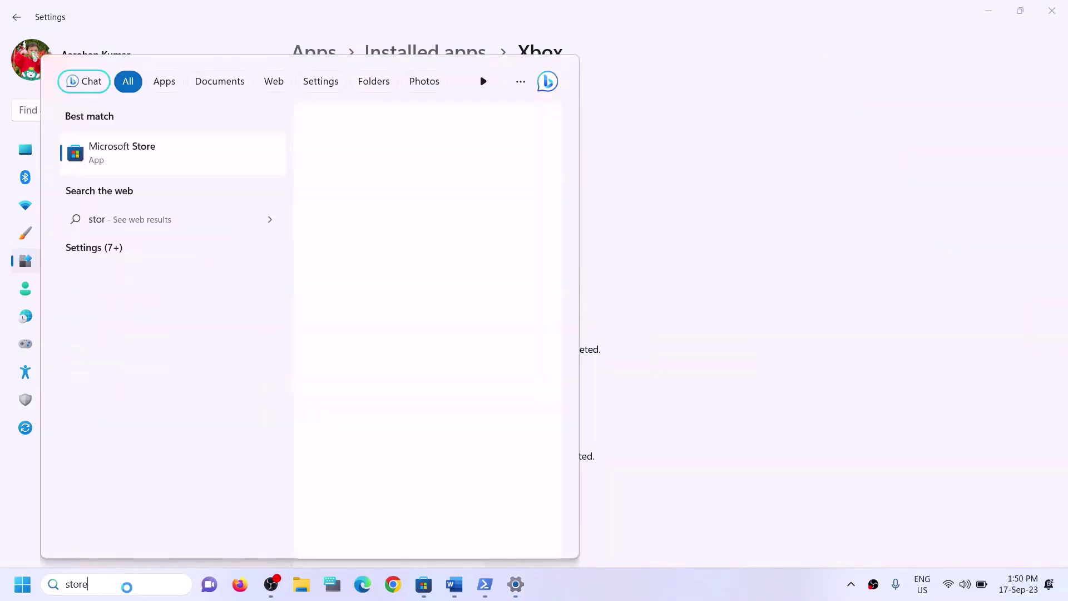
{"action": "right_click", "coordinate": [164, 170]}
{"action": "left_click", "coordinate": [220, 238]}
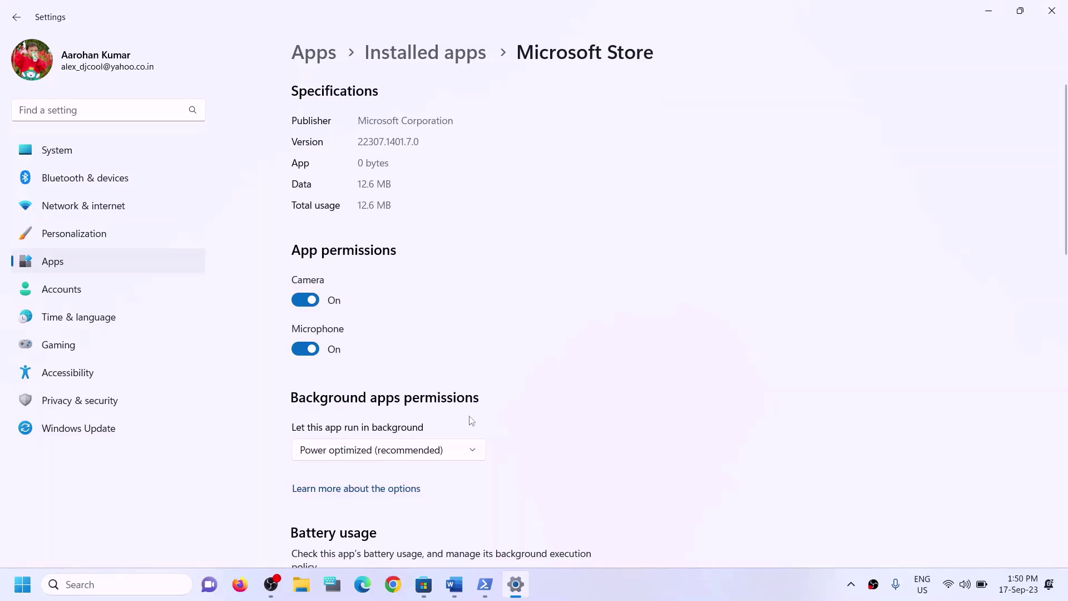
Step: Repair the Microsoft Store app, and reset it with confirmation that its data may be deleted
{"action": "scroll", "coordinate": [469, 419], "scroll_direction": "down", "scroll_amount": 10}
{"action": "left_click", "coordinate": [324, 336]}
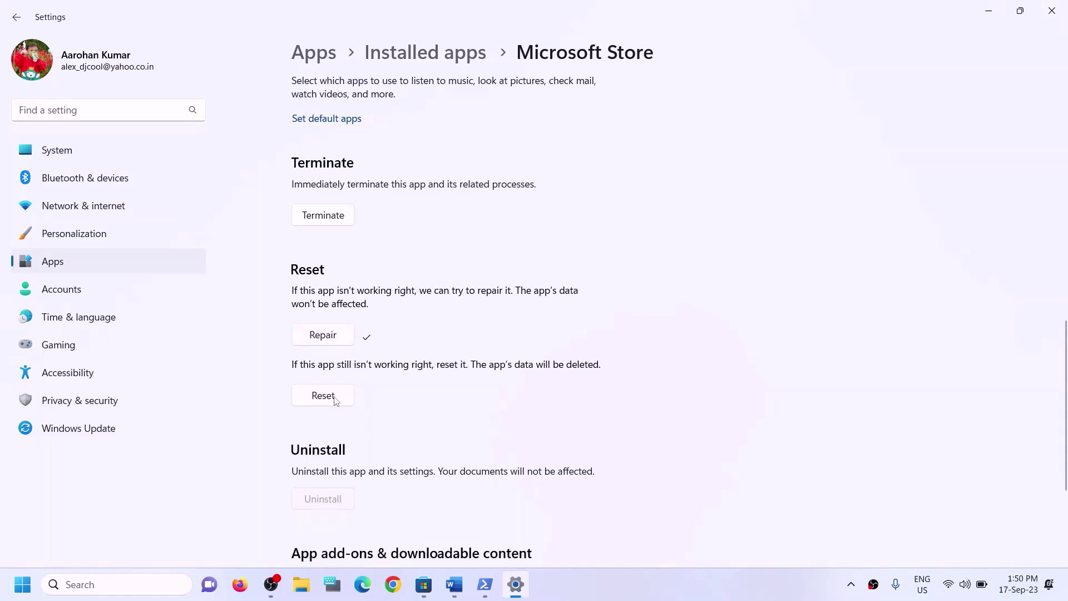
{"action": "left_click", "coordinate": [351, 392]}
{"action": "left_click", "coordinate": [405, 362]}
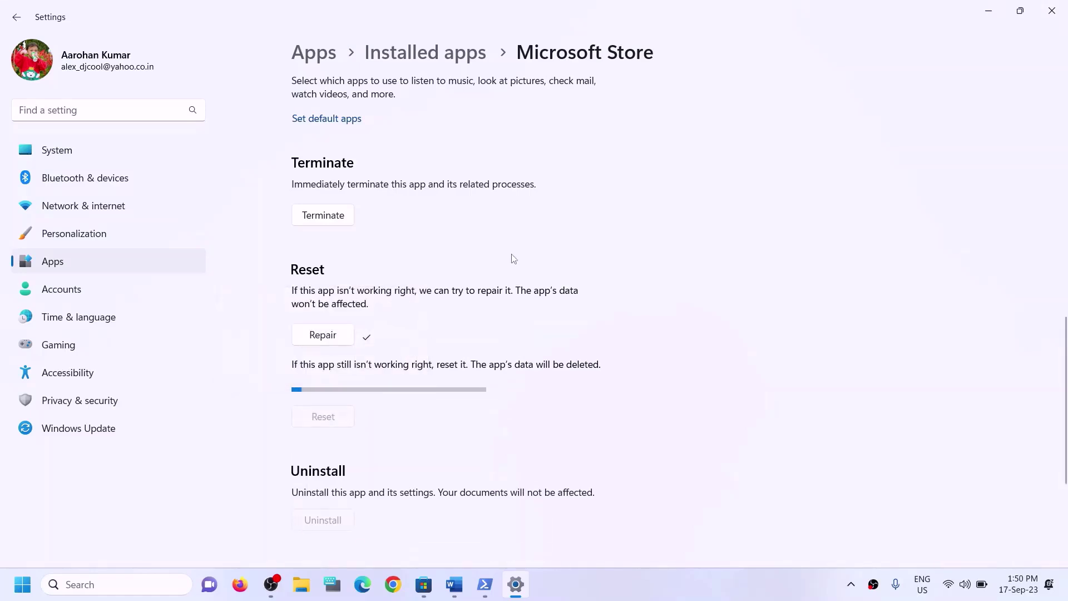
Step: Return to the Word document and highlight the Step 6 text "Update Xbox App/Store from store library"
{"action": "left_click", "coordinate": [461, 587]}
{"action": "left_click_drag", "start_coordinate": [167, 406], "coordinate": [546, 405]}
{"action": "scroll", "coordinate": [333, 384], "scroll_direction": "down", "scroll_amount": 3}
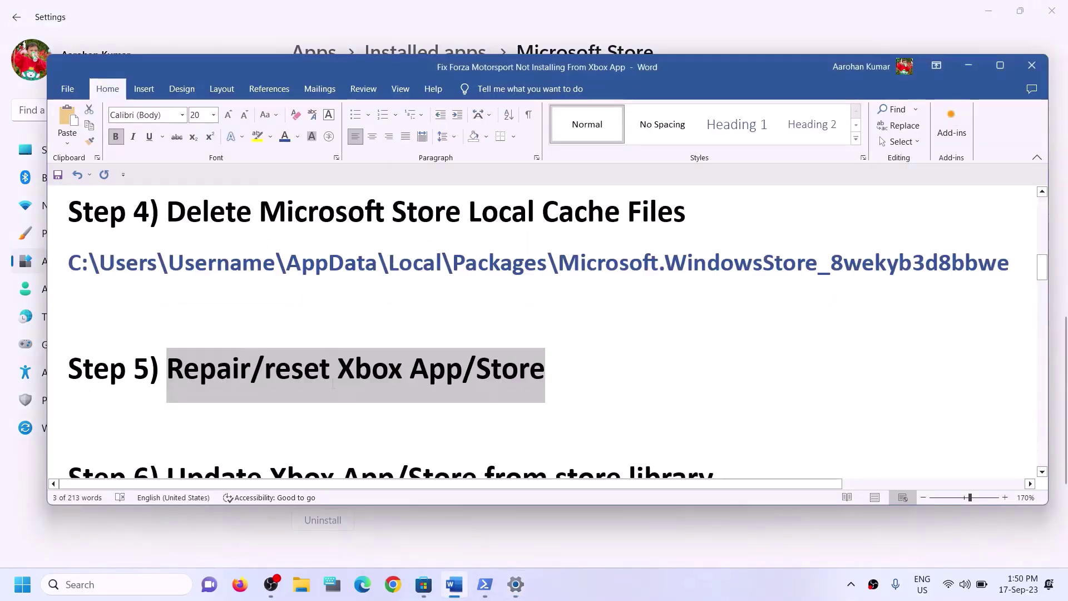
{"action": "left_click_drag", "start_coordinate": [181, 391], "coordinate": [715, 398]}
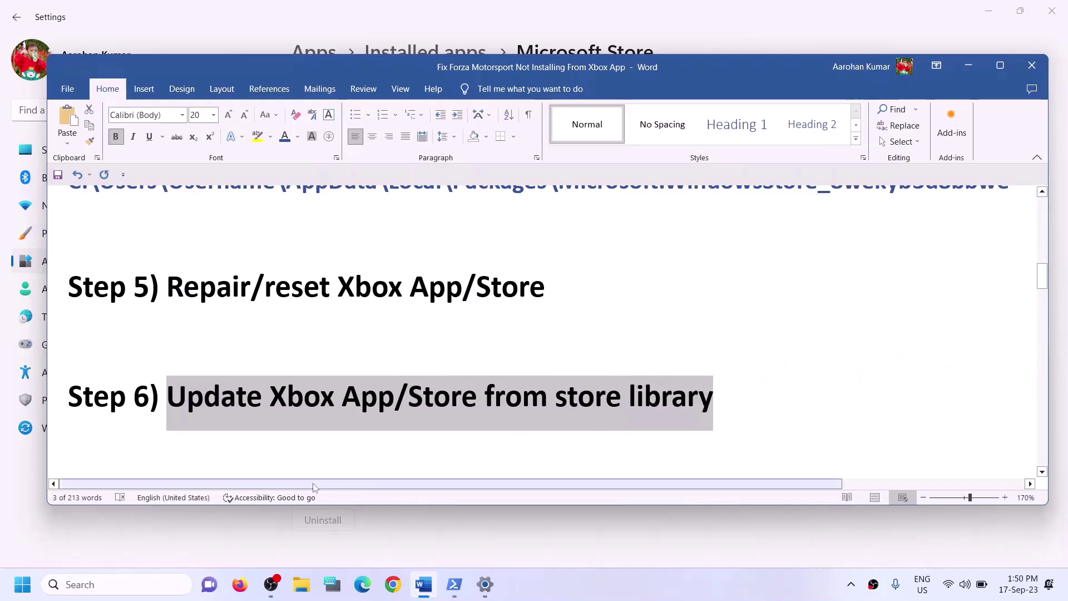
Step: Search Windows for "store" and open the Microsoft Store app
{"action": "left_click", "coordinate": [139, 578]}
{"action": "type", "text": "st"}
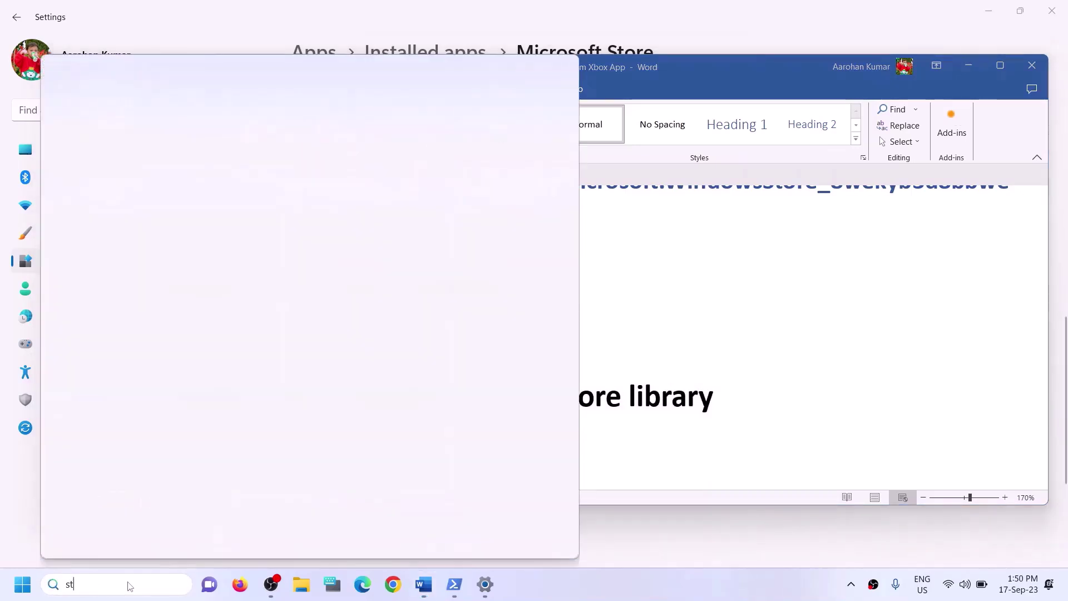
{"action": "type", "text": "ore"}
{"action": "left_click", "coordinate": [128, 190]}
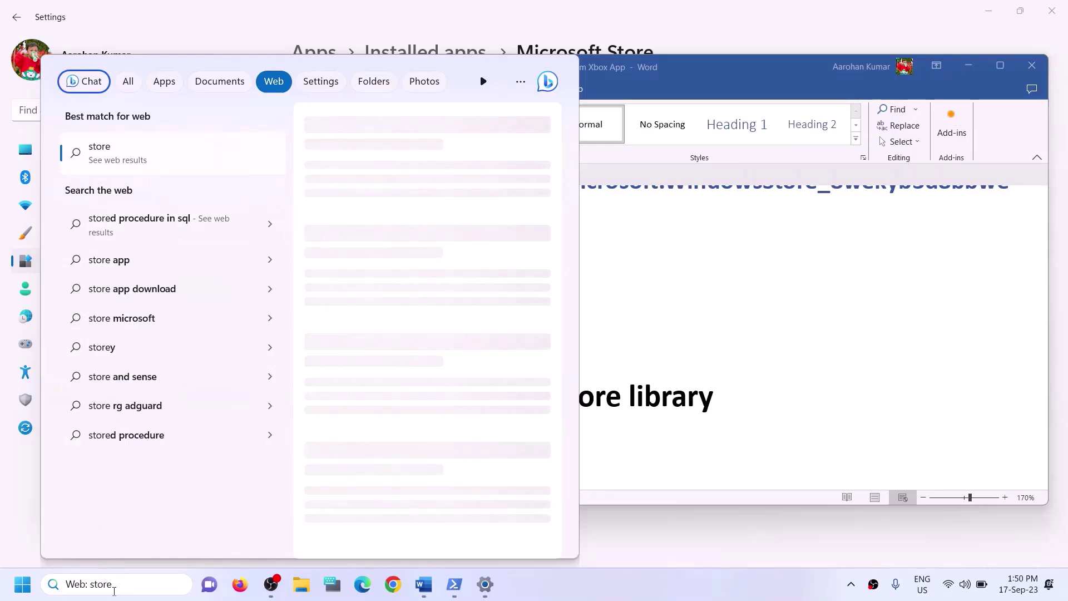
{"action": "left_click_drag", "start_coordinate": [114, 585], "coordinate": [2, 571]}
{"action": "type", "text": "store"}
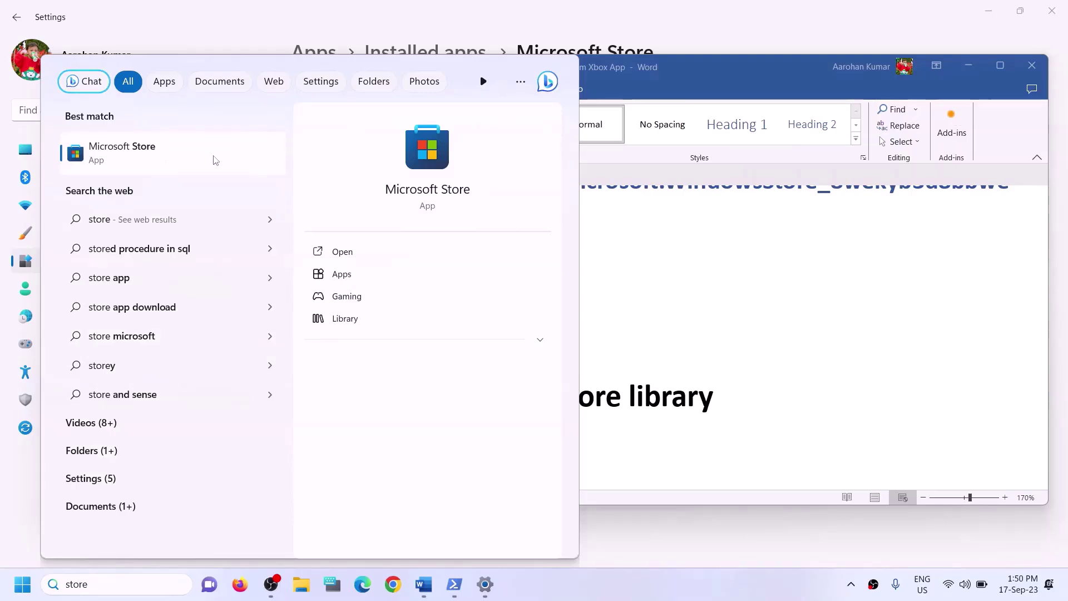
{"action": "left_click", "coordinate": [410, 170]}
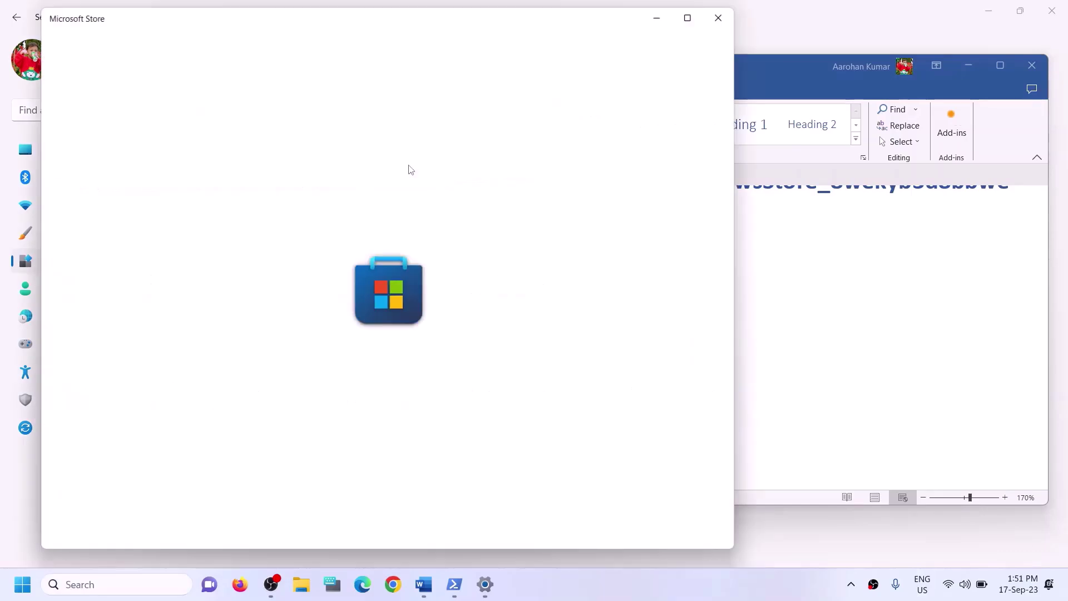
Step: Maximize Microsoft Store and view the Library's updates and downloads, closing the store when done
{"action": "left_click", "coordinate": [697, 11]}
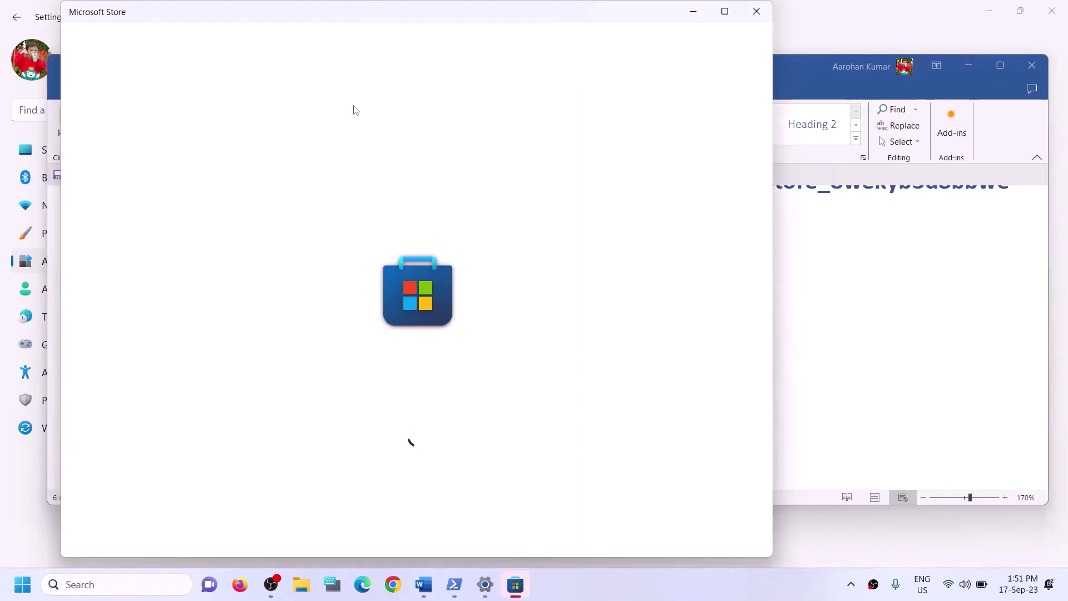
{"action": "left_click", "coordinate": [724, 11]}
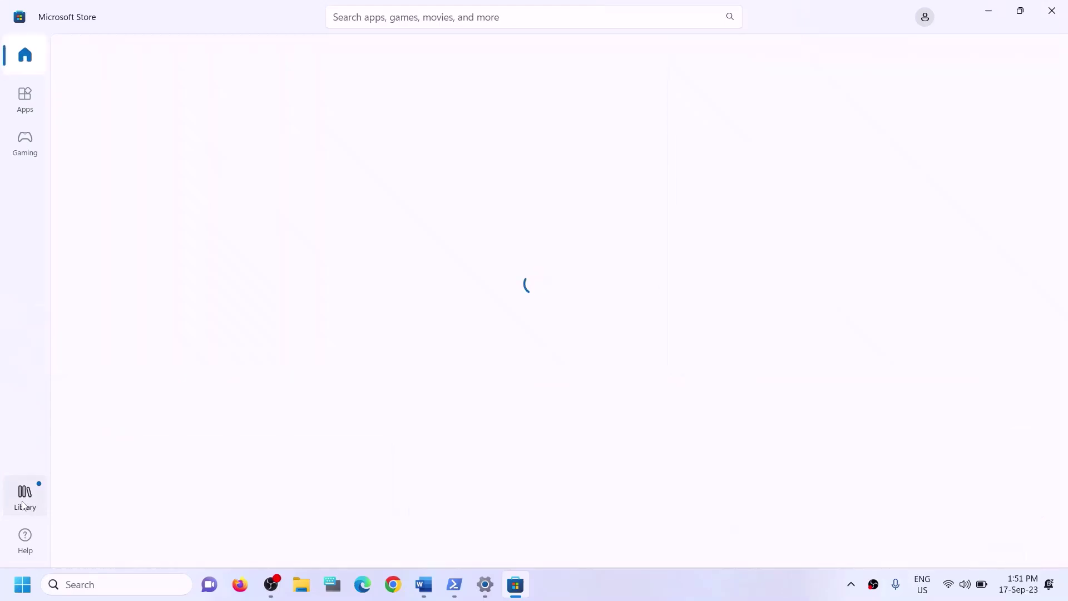
{"action": "left_click", "coordinate": [23, 505]}
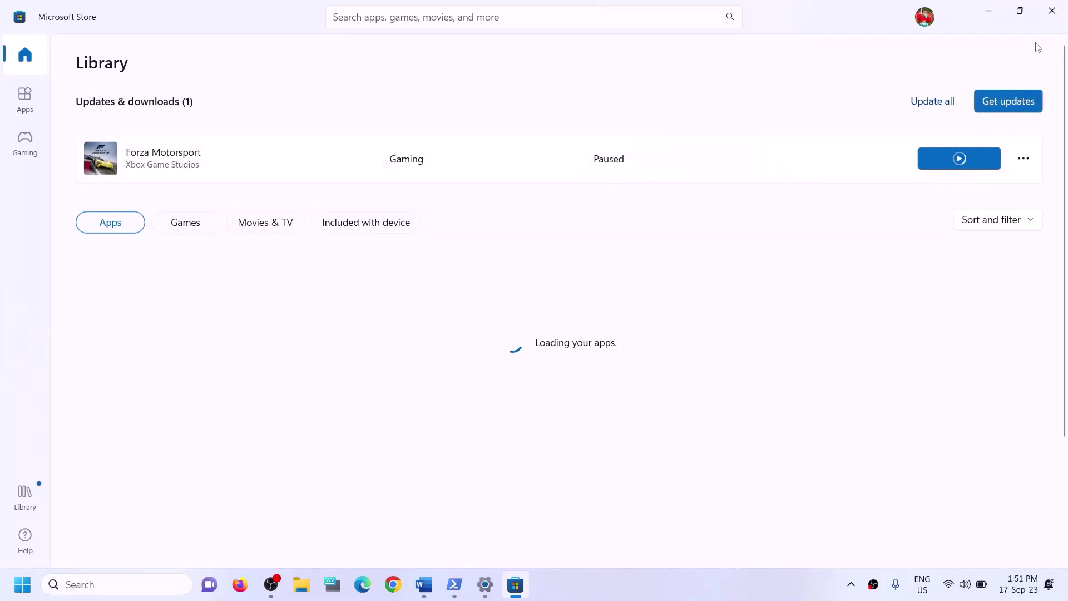
{"action": "left_click", "coordinate": [1050, 13]}
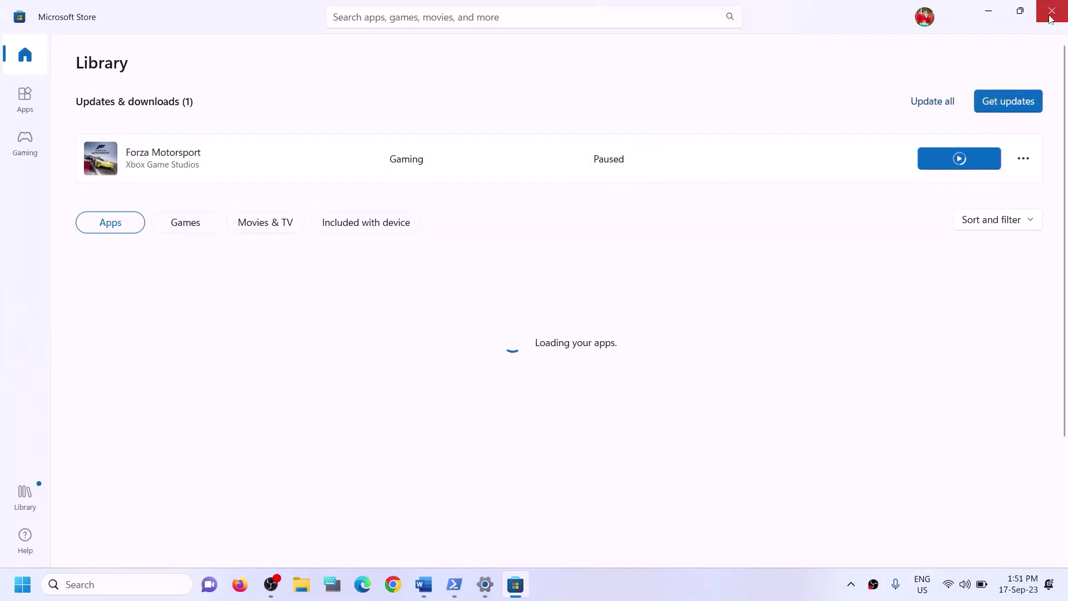
Step: In the Word document, highlight the Step 7 text "Xbox identity provider and Gaming services"
{"action": "scroll", "coordinate": [376, 381], "scroll_direction": "down", "scroll_amount": 2}
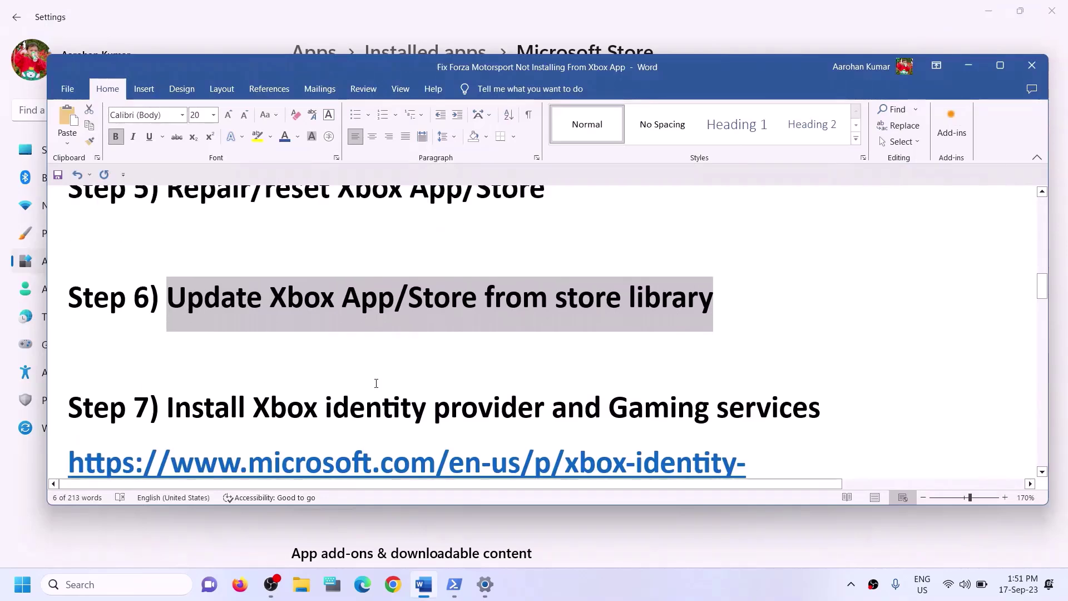
{"action": "scroll", "coordinate": [372, 382], "scroll_direction": "down", "scroll_amount": 2}
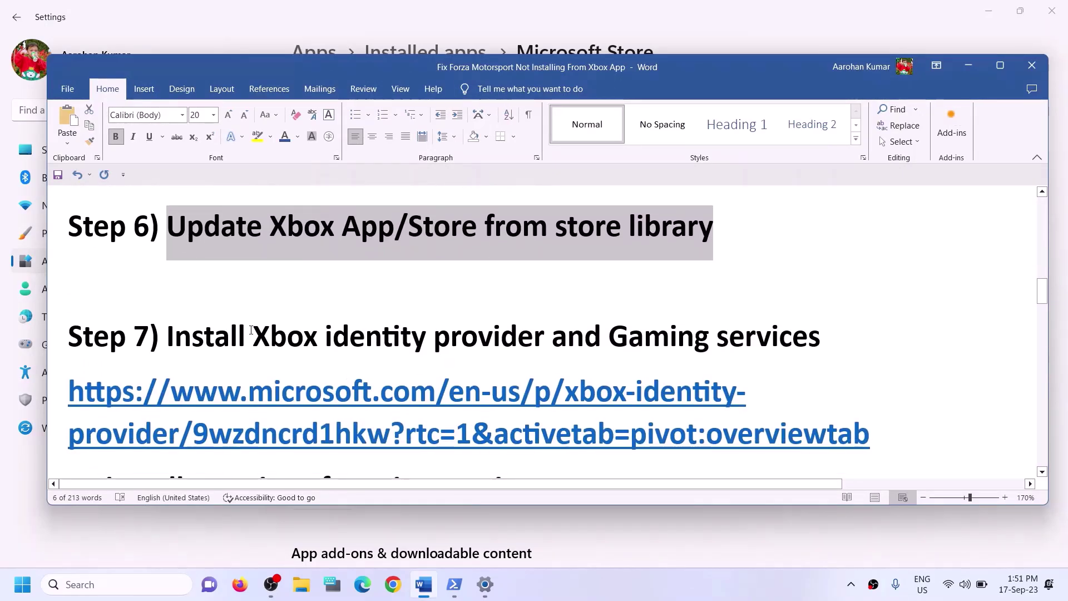
{"action": "left_click_drag", "start_coordinate": [254, 336], "coordinate": [822, 337]}
{"action": "scroll", "coordinate": [830, 361], "scroll_direction": "down", "scroll_amount": 1}
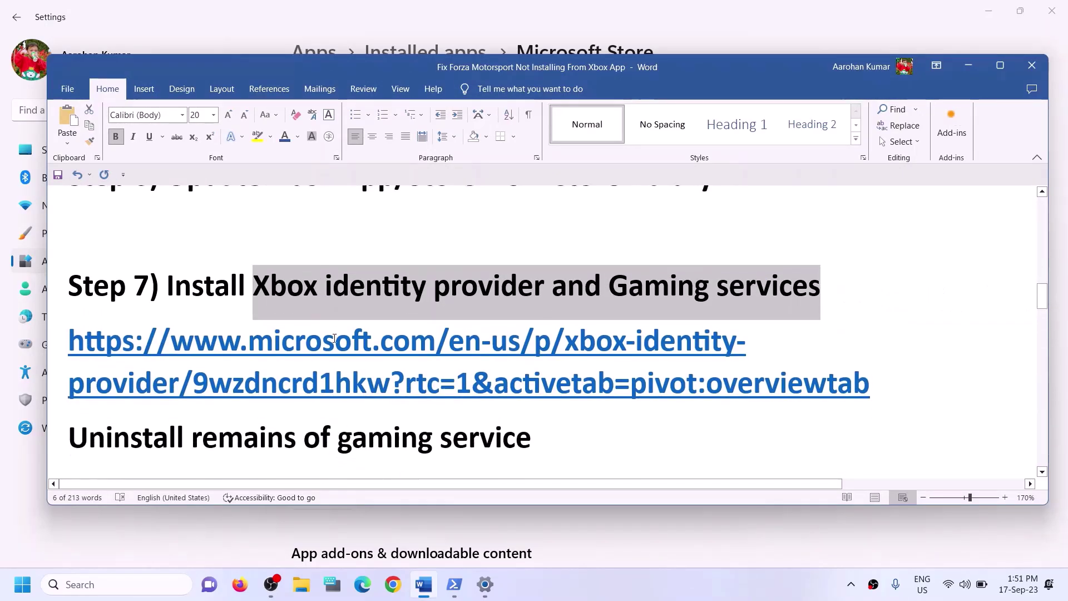
Step: Copy the Xbox Identity Provider link under Step 7 and open it in Chrome
{"action": "triple_click", "coordinate": [893, 383]}
{"action": "key", "text": "ctrl+c"}
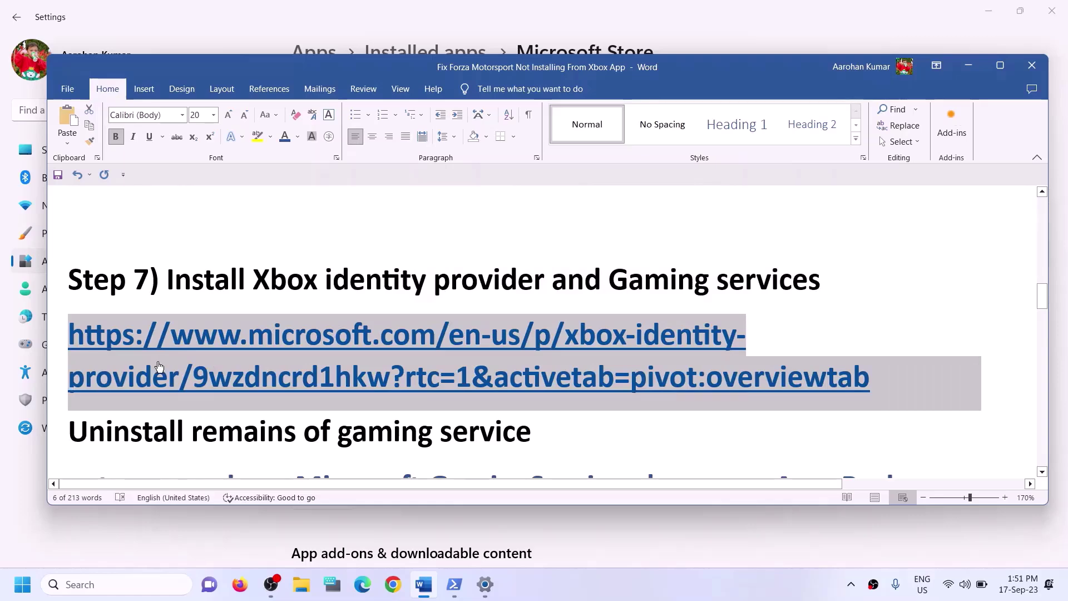
{"action": "left_click", "coordinate": [395, 595]}
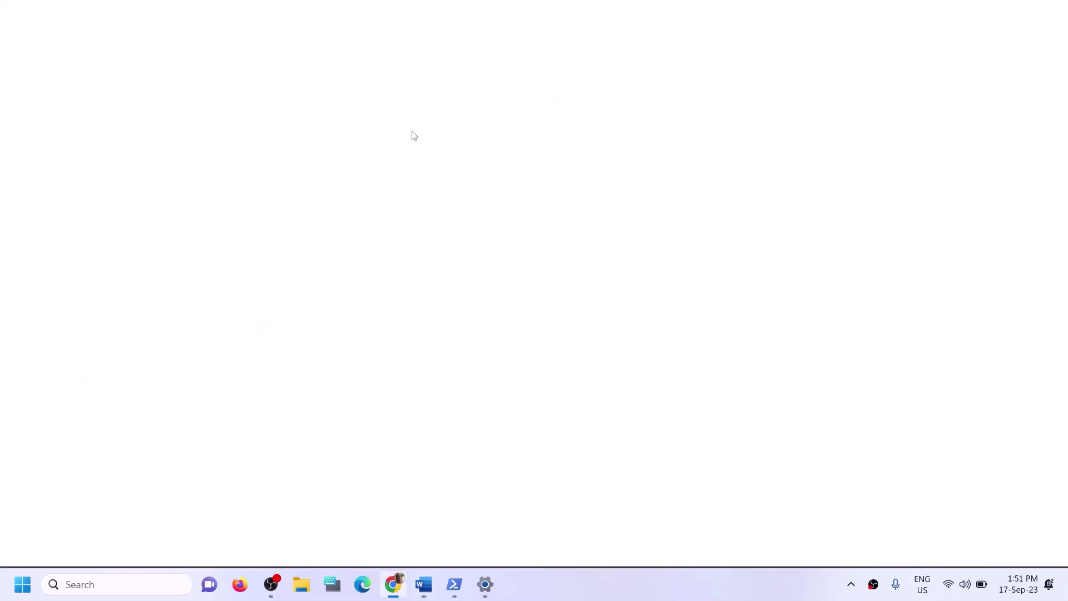
{"action": "key", "text": "ctrl+v"}
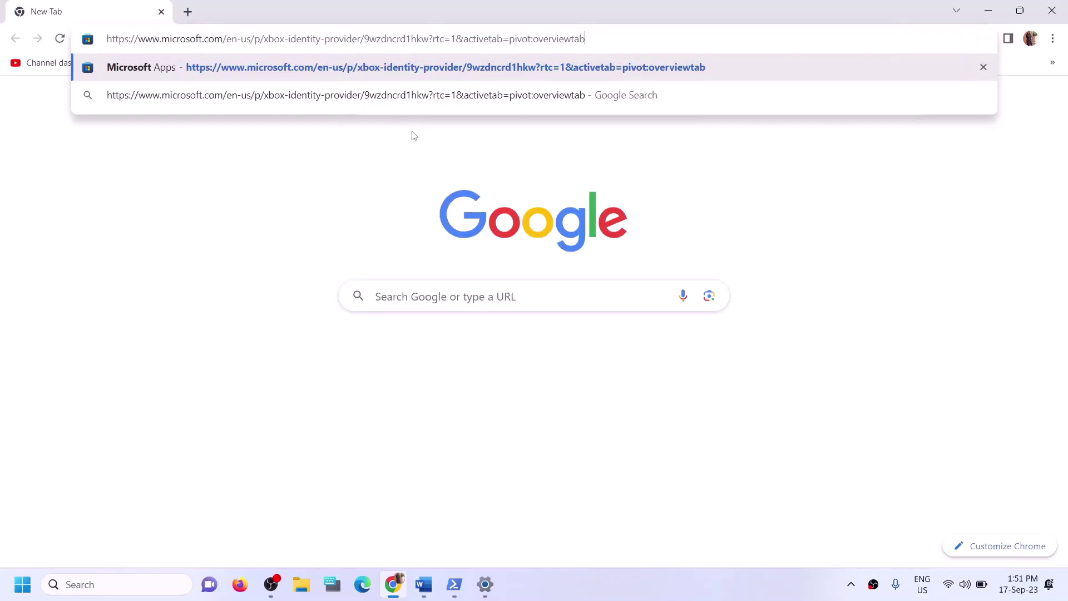
{"action": "key", "text": "Return"}
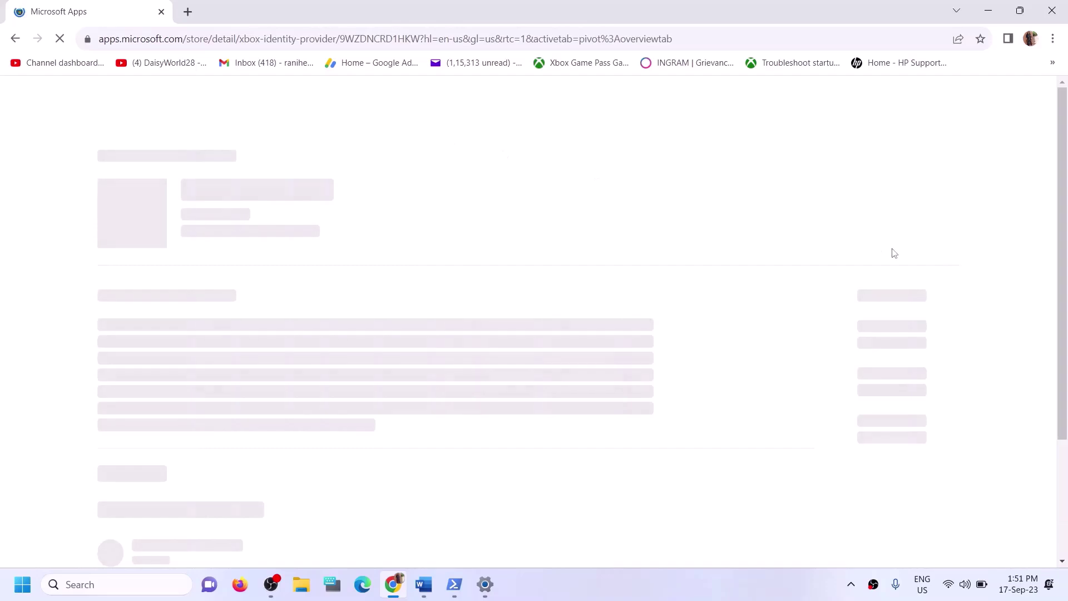
Step: Open the Xbox Identity Provider listing in the Microsoft Store app from its web page, and close the store window
{"action": "left_click_drag", "start_coordinate": [218, 205], "coordinate": [339, 211]}
{"action": "left_click", "coordinate": [852, 215]}
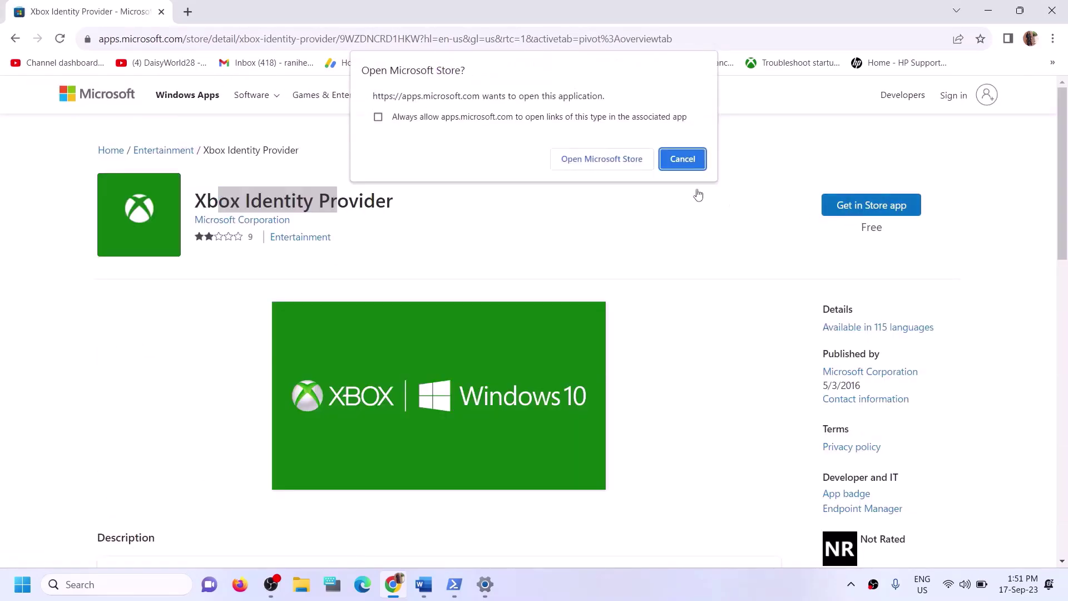
{"action": "left_click", "coordinate": [583, 166]}
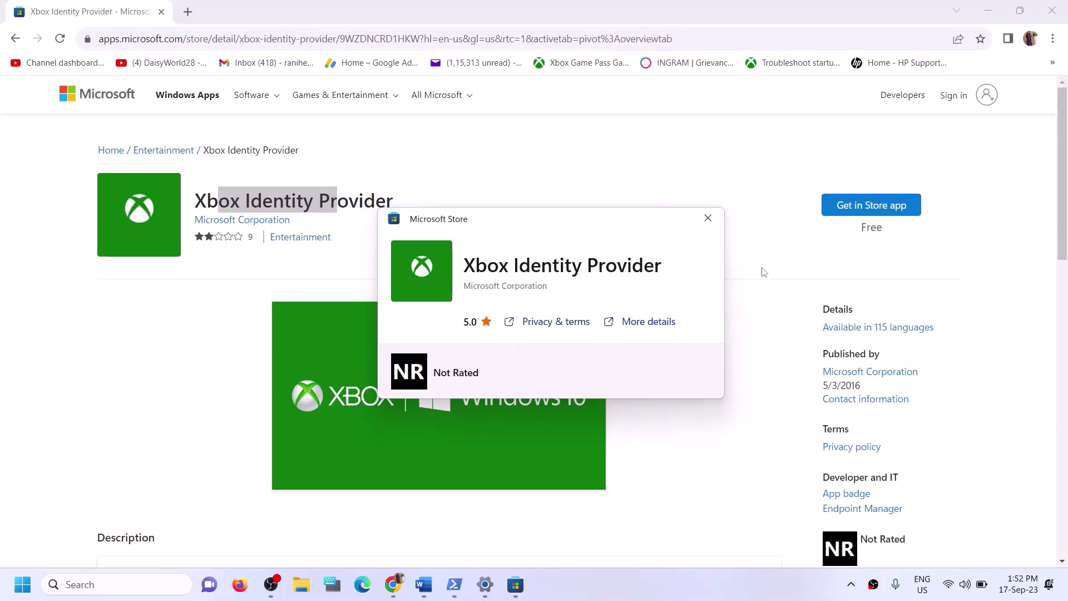
{"action": "left_click", "coordinate": [708, 218]}
Step: Return to the Word document and copy the get-appxpackage command under "Uninstall remains of gaming service"
{"action": "left_click", "coordinate": [424, 584]}
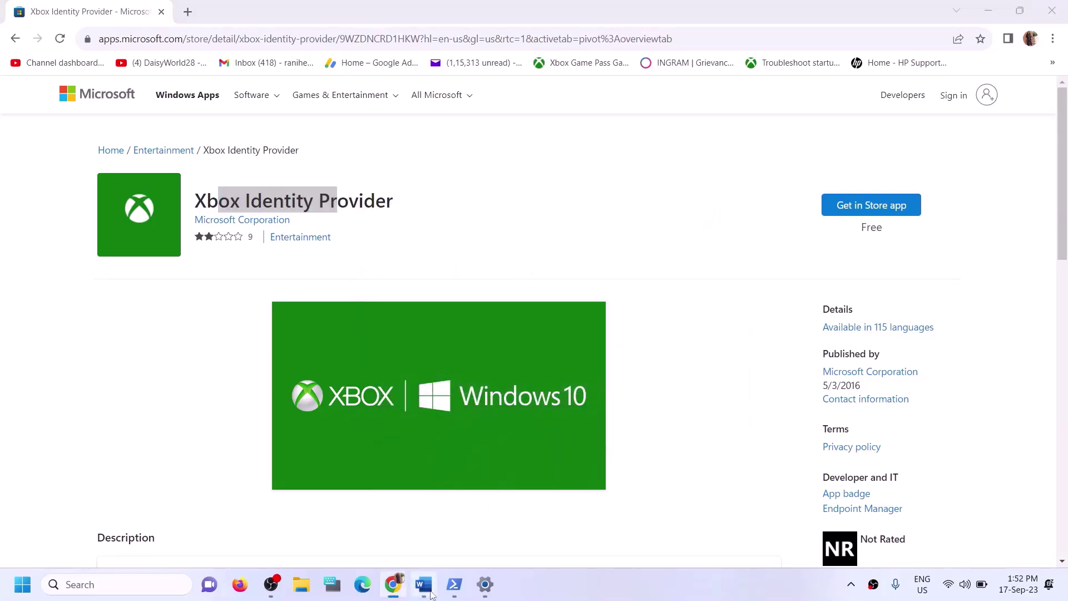
{"action": "scroll", "coordinate": [411, 447], "scroll_direction": "down", "scroll_amount": 3}
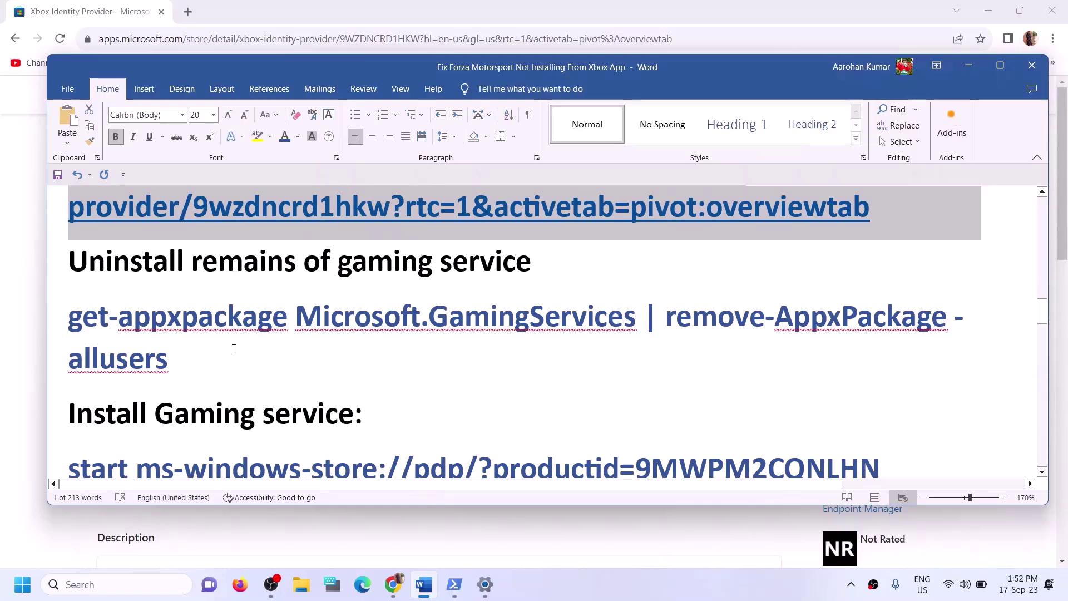
{"action": "triple_click", "coordinate": [89, 342]}
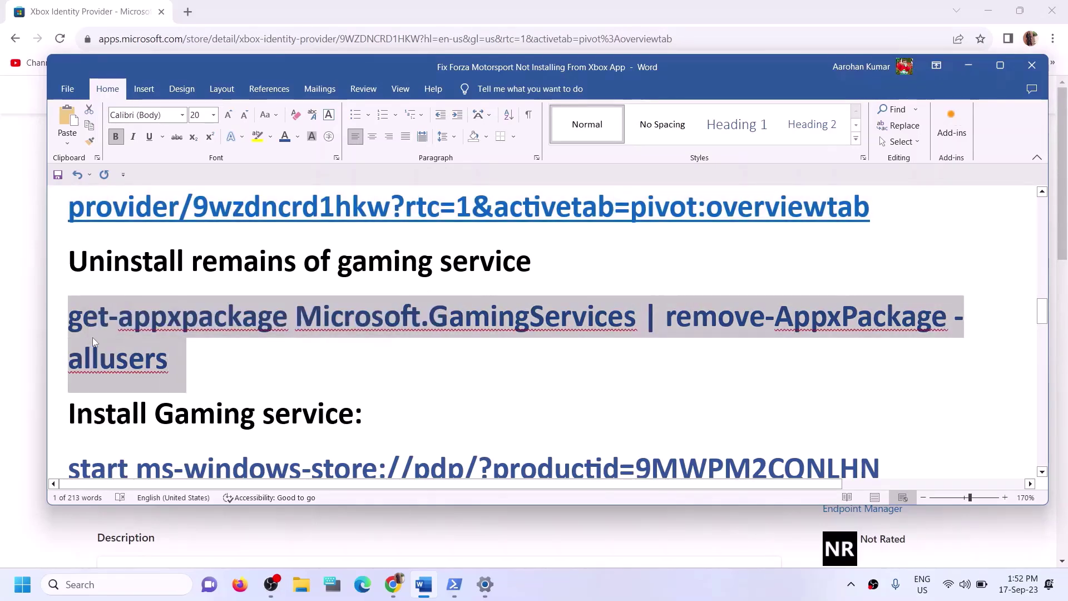
{"action": "right_click", "coordinate": [91, 340]}
{"action": "left_click", "coordinate": [127, 385]}
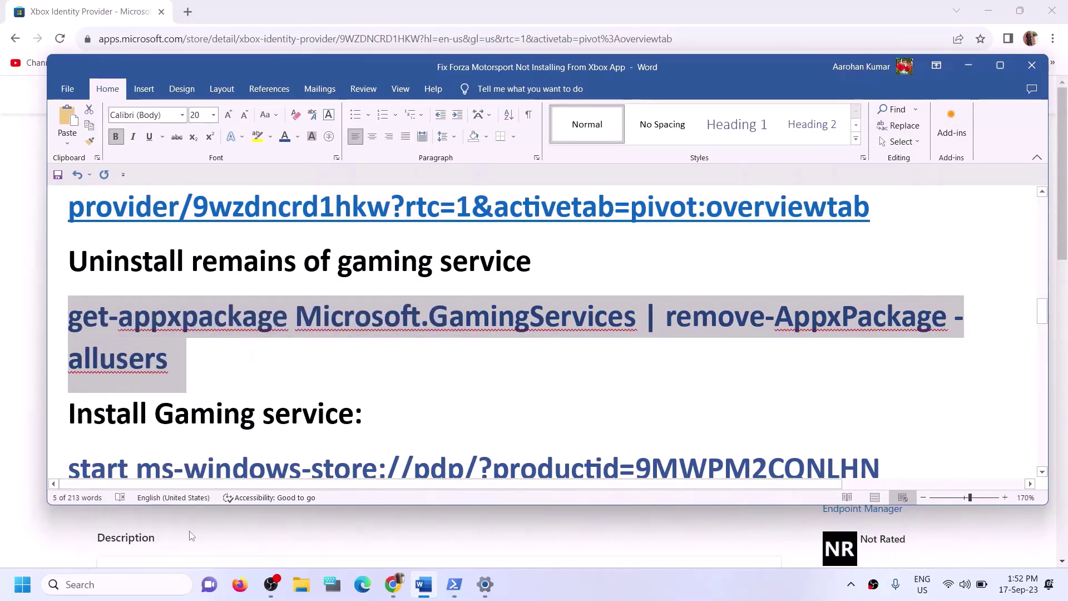
Step: Open Windows PowerShell as administrator and run "get-appxpackage Microsoft.GamingServices | remove-AppxPackage -allusers"
{"action": "left_click", "coordinate": [66, 584]}
{"action": "type", "text": "po"}
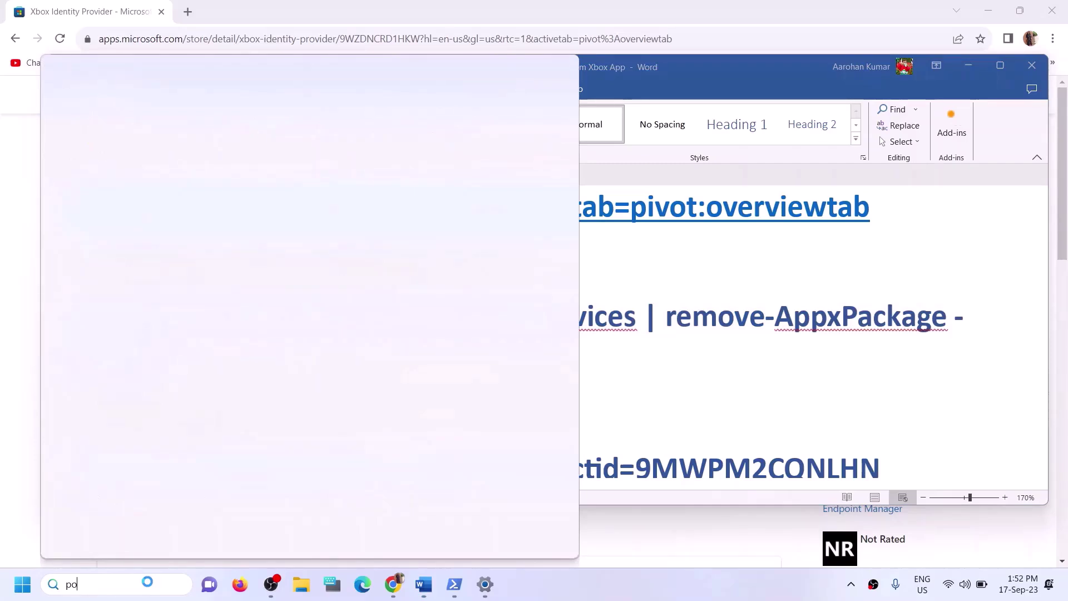
{"action": "type", "text": "wershell"}
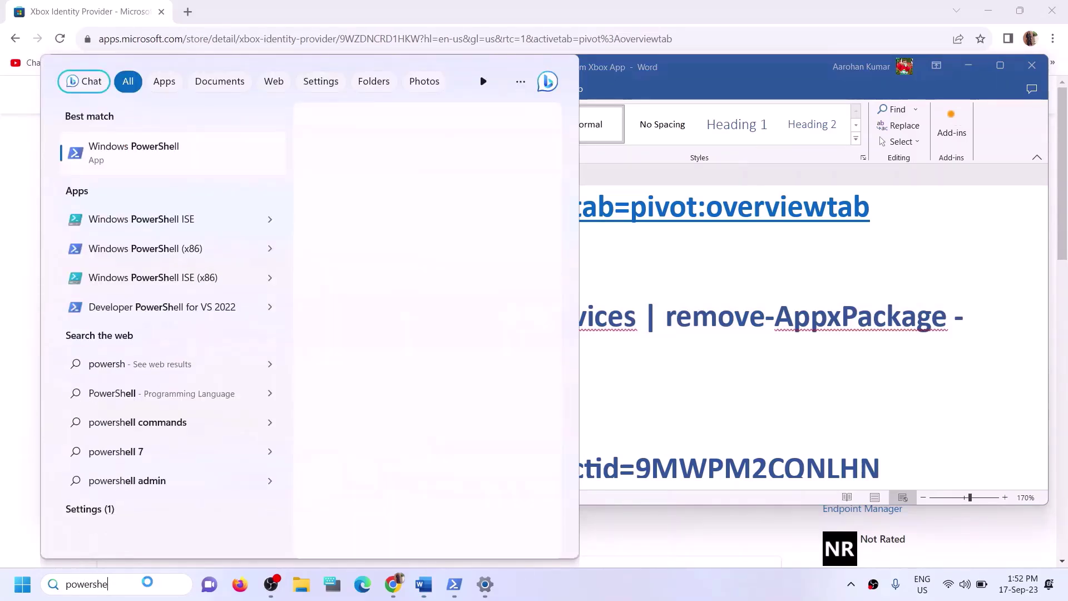
{"action": "right_click", "coordinate": [191, 159]}
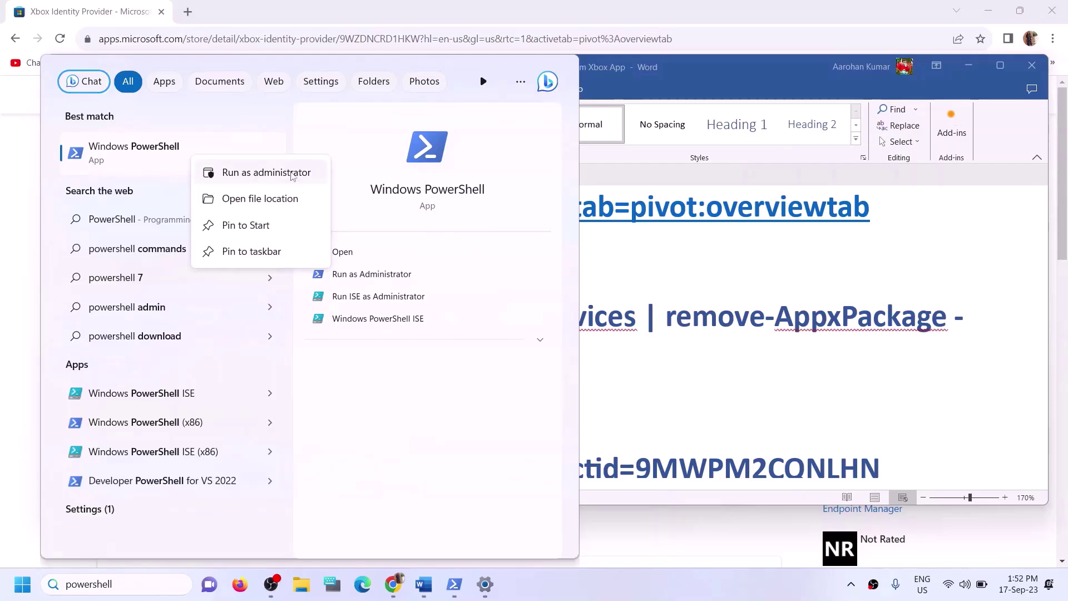
{"action": "left_click", "coordinate": [273, 174]}
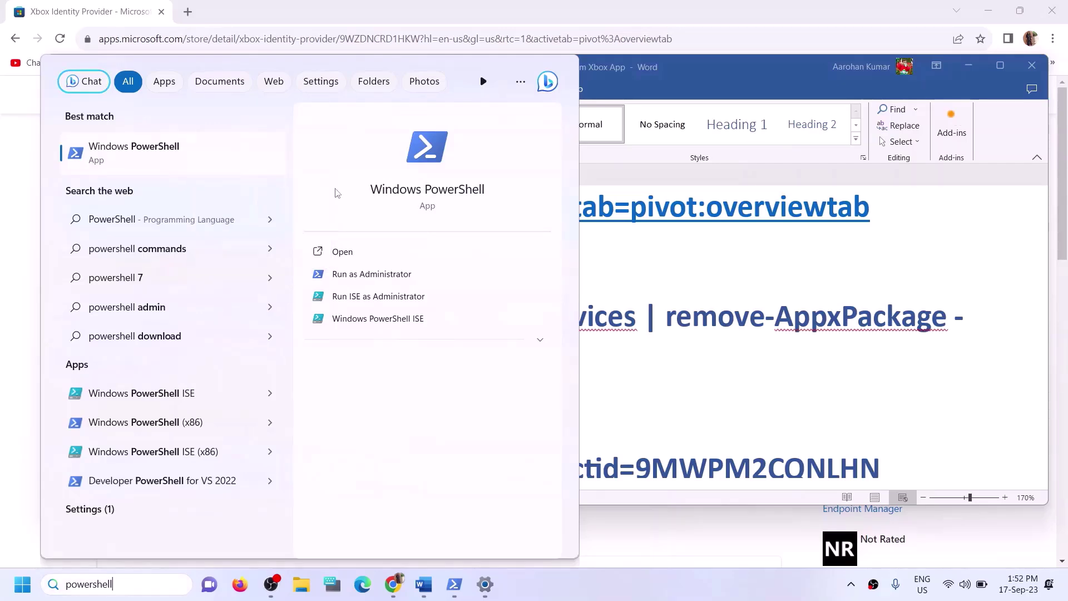
{"action": "left_click", "coordinate": [442, 398]}
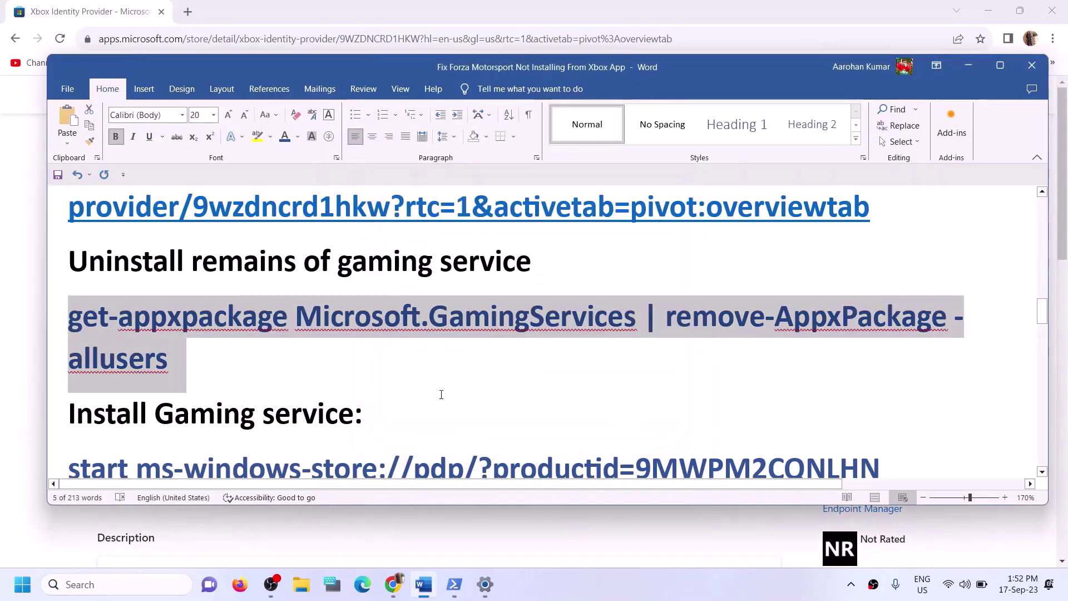
{"action": "type", "text": "get-appxpackage Microsoft.GamingServices | remove-AppxPackage -allusers"}
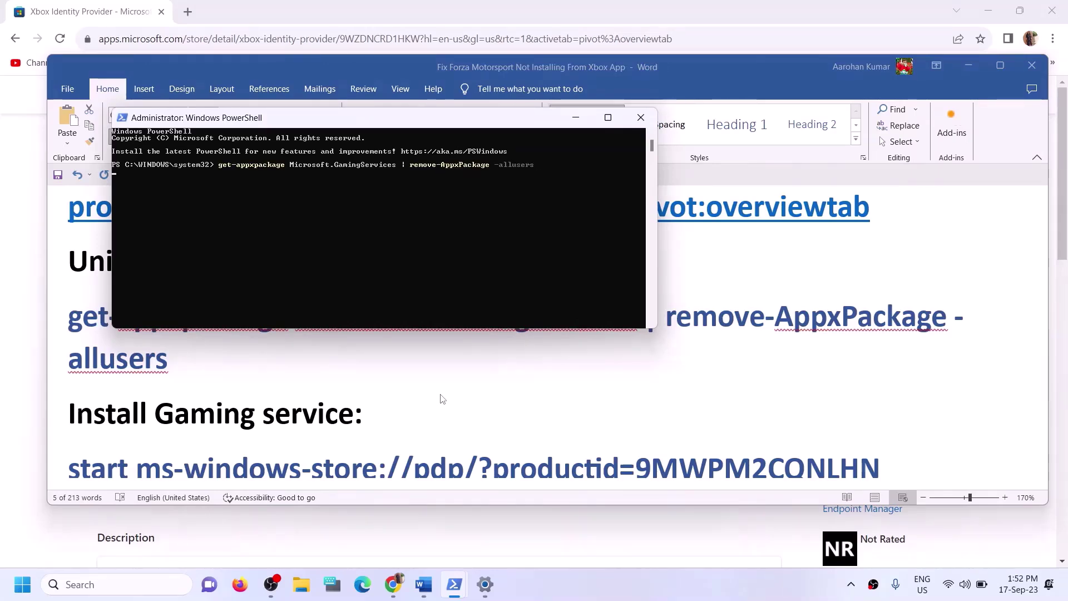
Step: Copy the "Install Gaming service" command from the Word document and run "start ms-windows-store://pdp/?productid=9MWPM2CQNLHN" in PowerShell
{"action": "key", "text": "alt+Tab"}
{"action": "scroll", "coordinate": [855, 351], "scroll_direction": "down", "scroll_amount": 3}
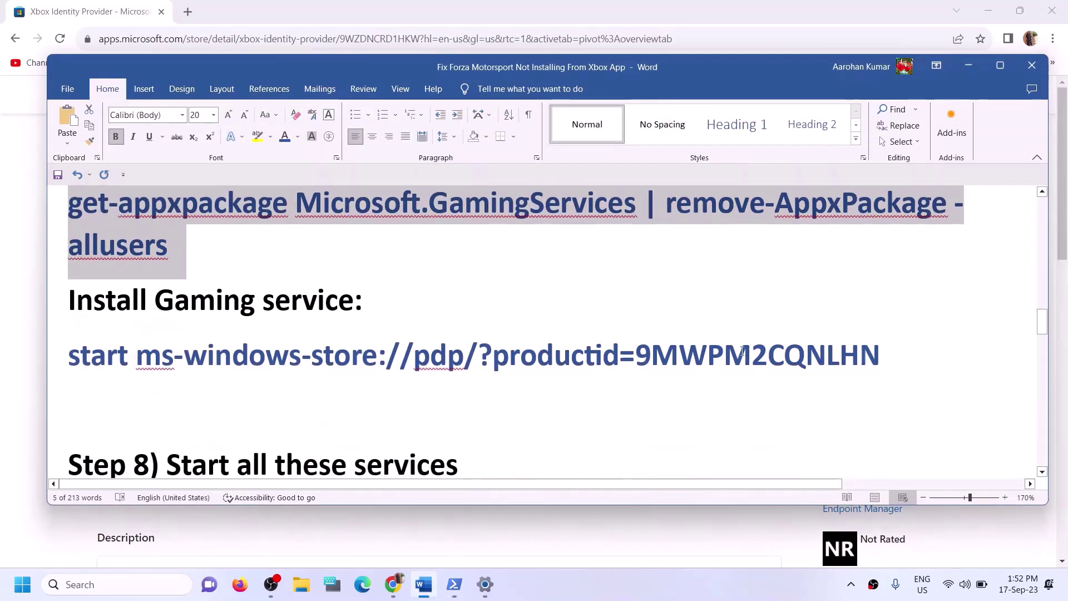
{"action": "left_click_drag", "start_coordinate": [887, 359], "coordinate": [70, 360]}
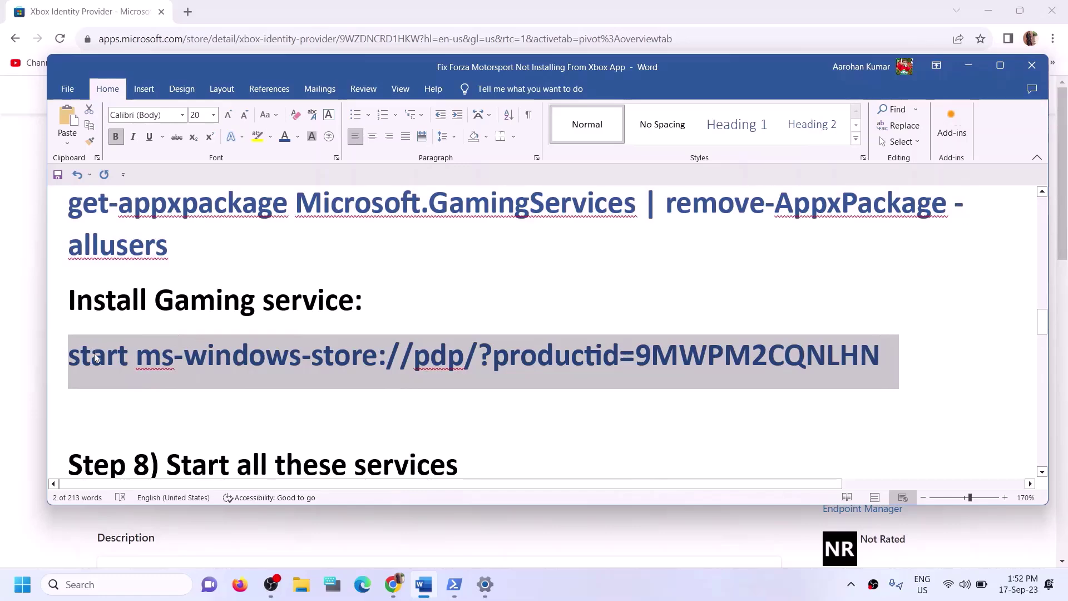
{"action": "key", "text": "ctrl+c"}
{"action": "key", "text": "alt+Tab"}
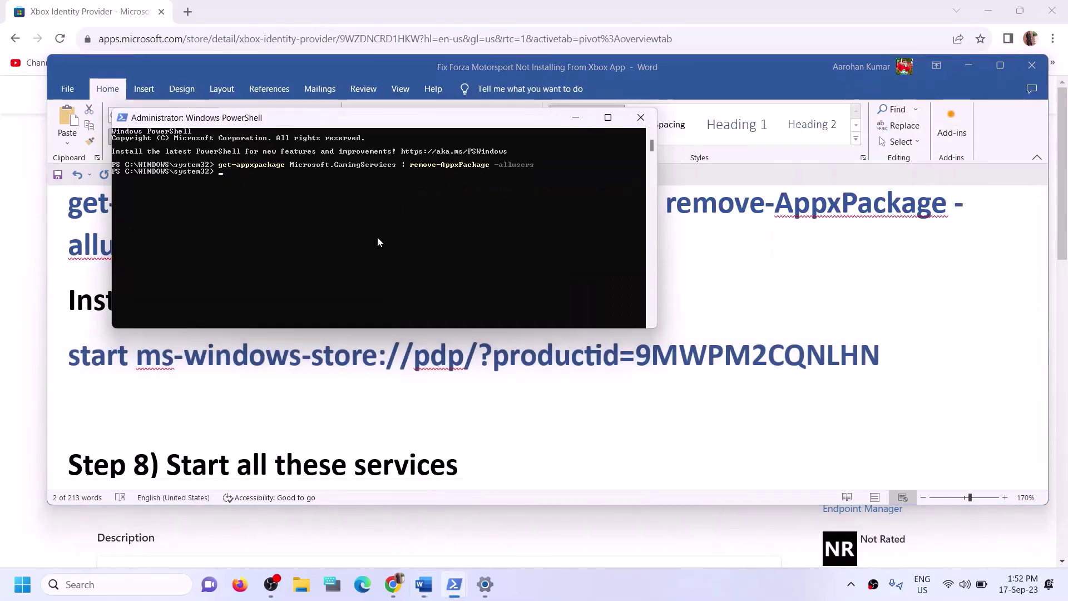
{"action": "key", "text": "ctrl+v"}
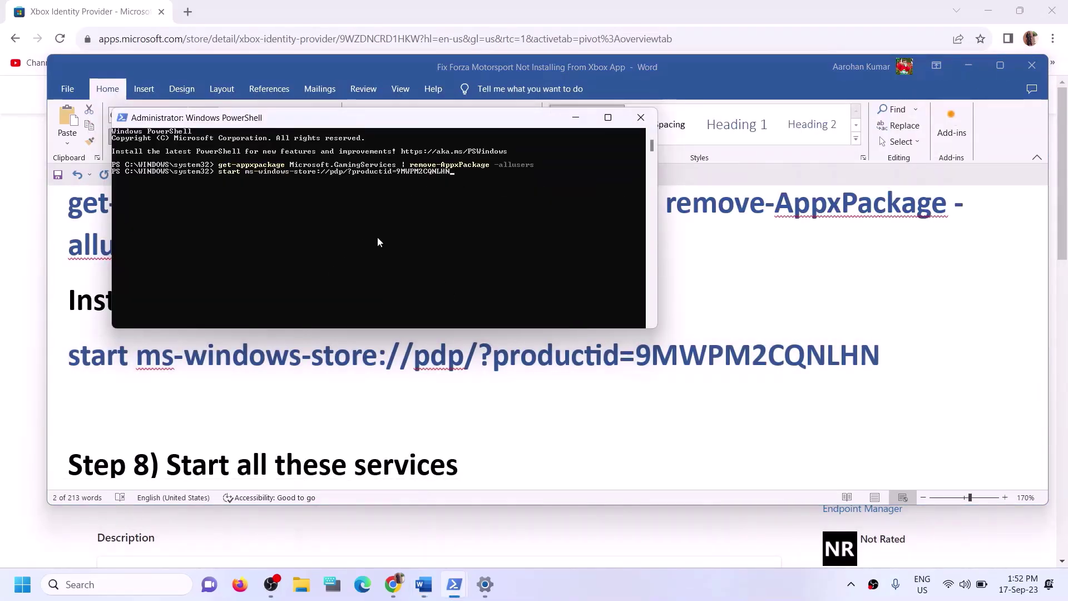
{"action": "key", "text": "Return"}
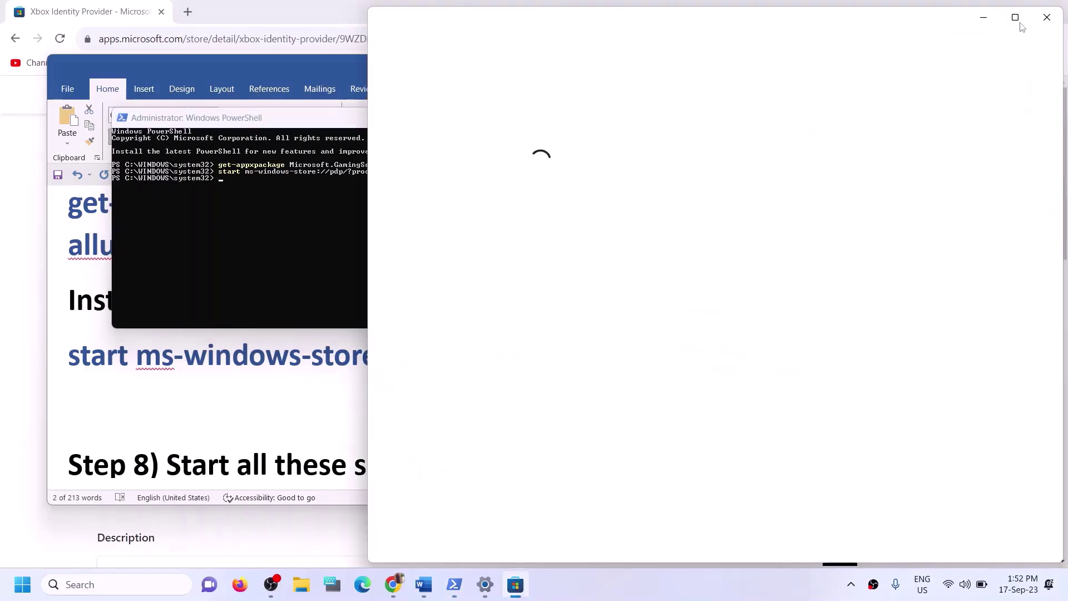
Step: Maximize the store window and install Gaming Services, allowing Host Process for Windows Services to make changes
{"action": "left_click", "coordinate": [1021, 23]}
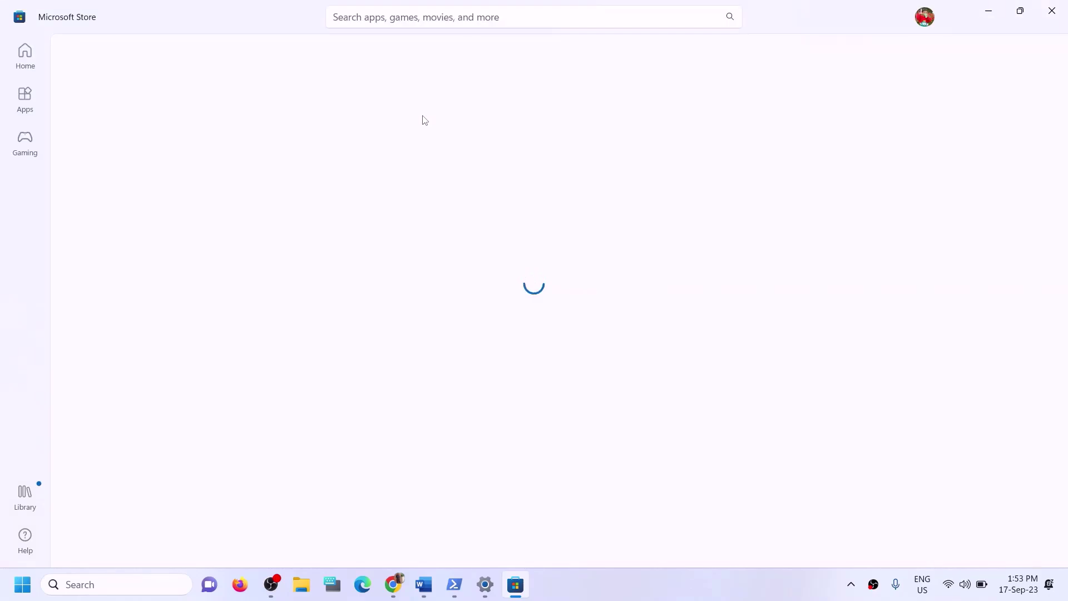
{"action": "left_click", "coordinate": [204, 284]}
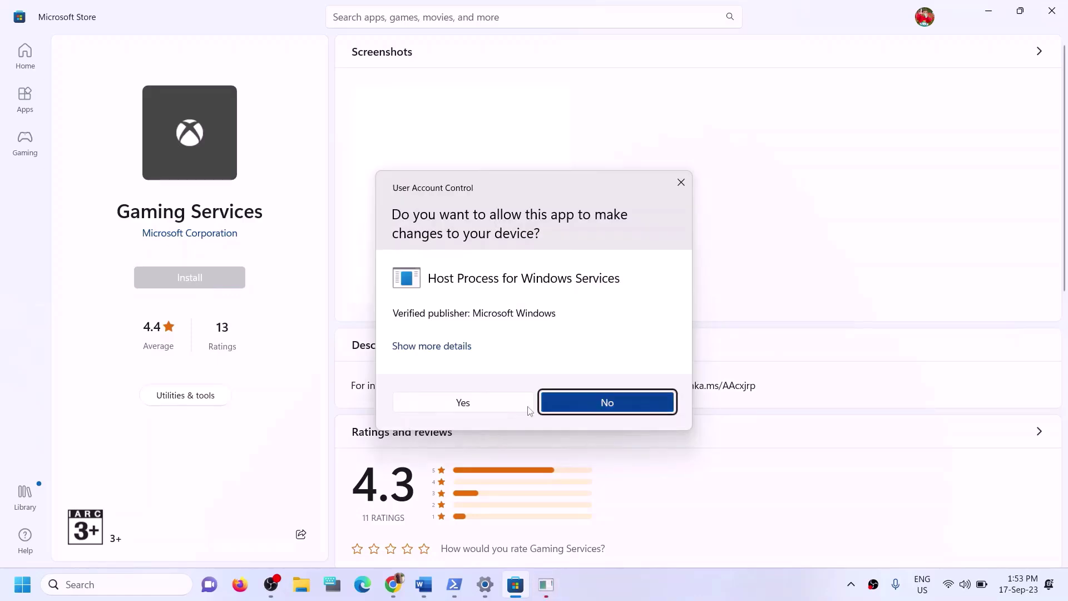
{"action": "left_click", "coordinate": [461, 407]}
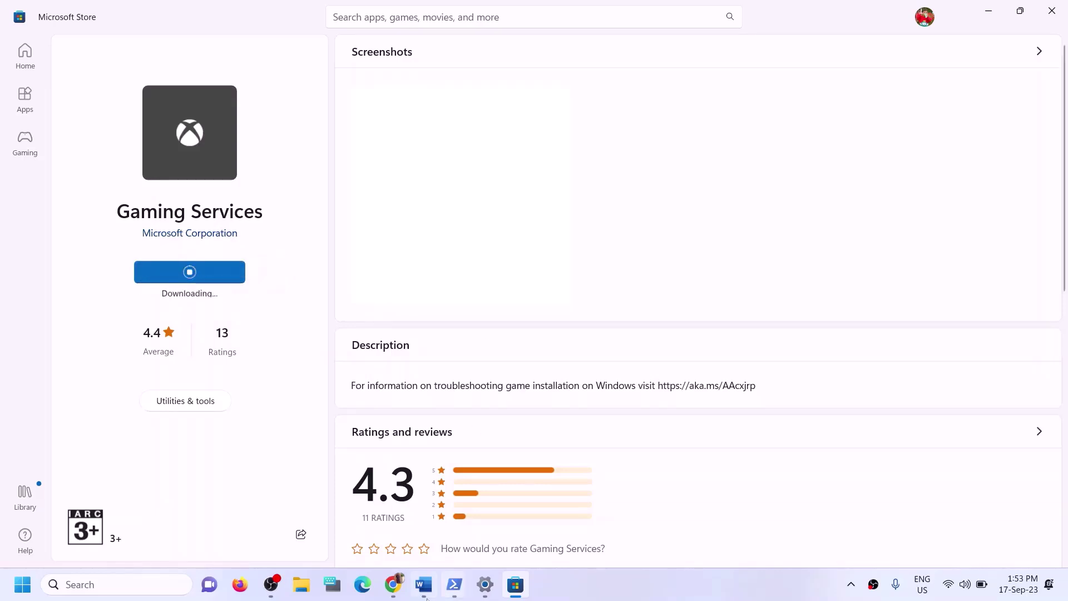
Step: Return to the Word document and review the services listed under "Step 8) Start all these services"
{"action": "left_click", "coordinate": [423, 584]}
{"action": "scroll", "coordinate": [322, 405], "scroll_direction": "down", "scroll_amount": 4}
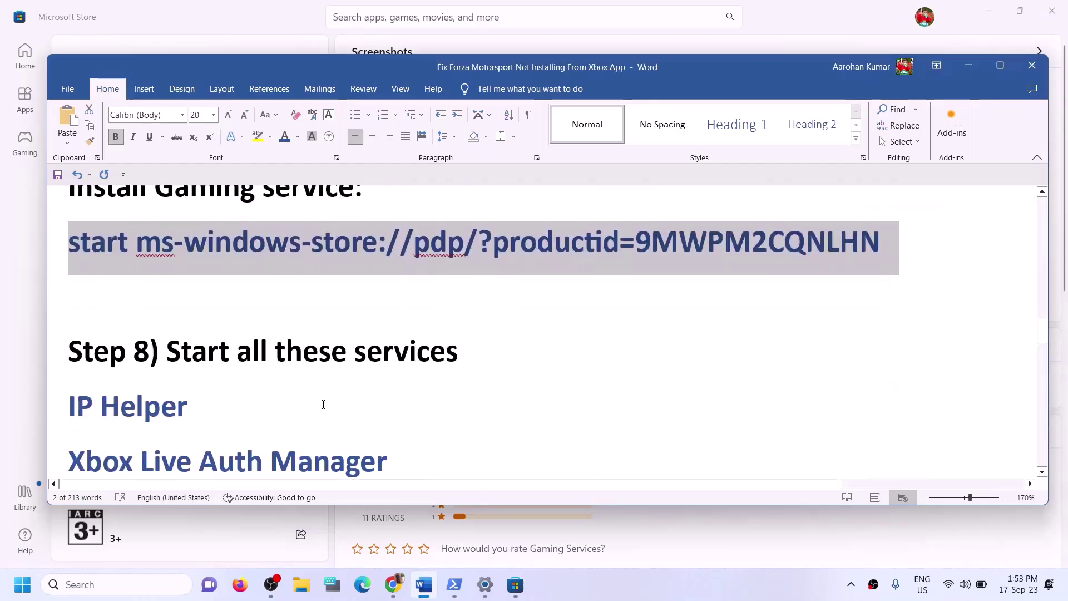
{"action": "left_click_drag", "start_coordinate": [195, 259], "coordinate": [548, 248]}
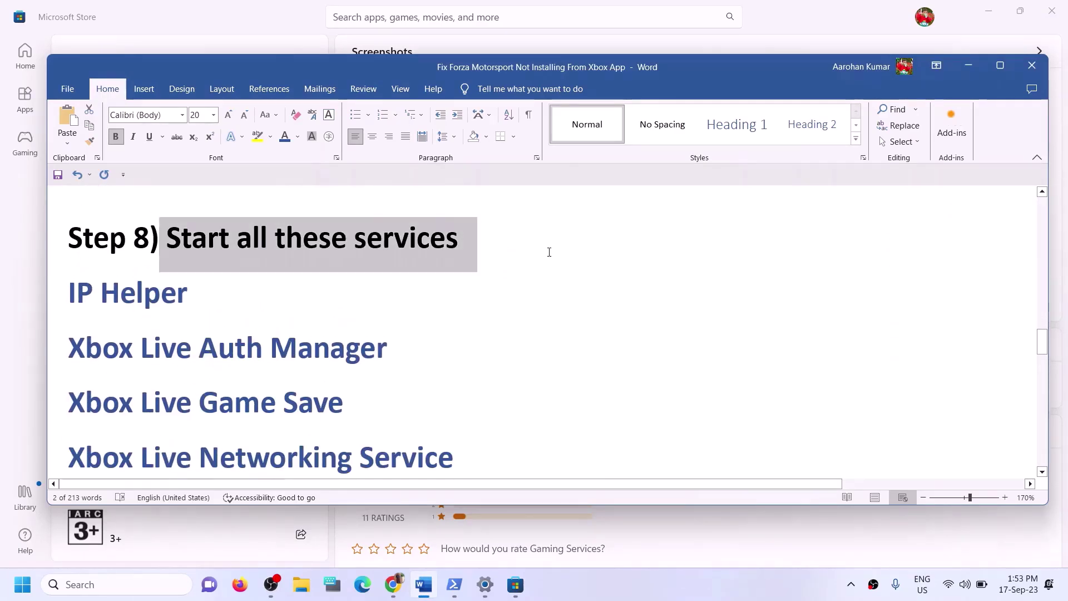
Step: Search Windows for "services" and open the Services app
{"action": "left_click", "coordinate": [139, 588]}
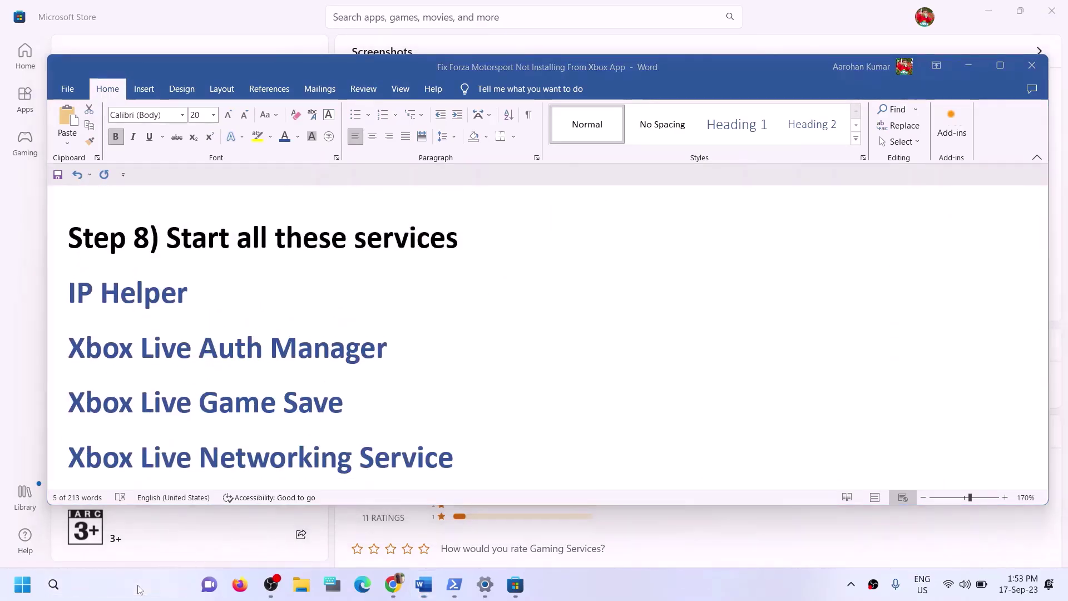
{"action": "type", "text": "services"}
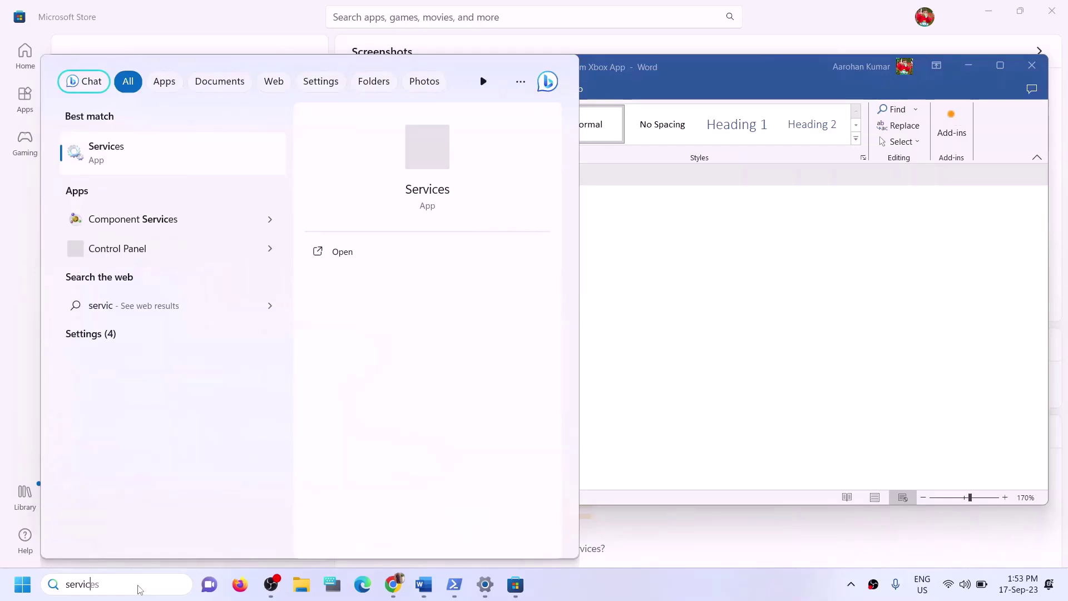
{"action": "left_click", "coordinate": [117, 153]}
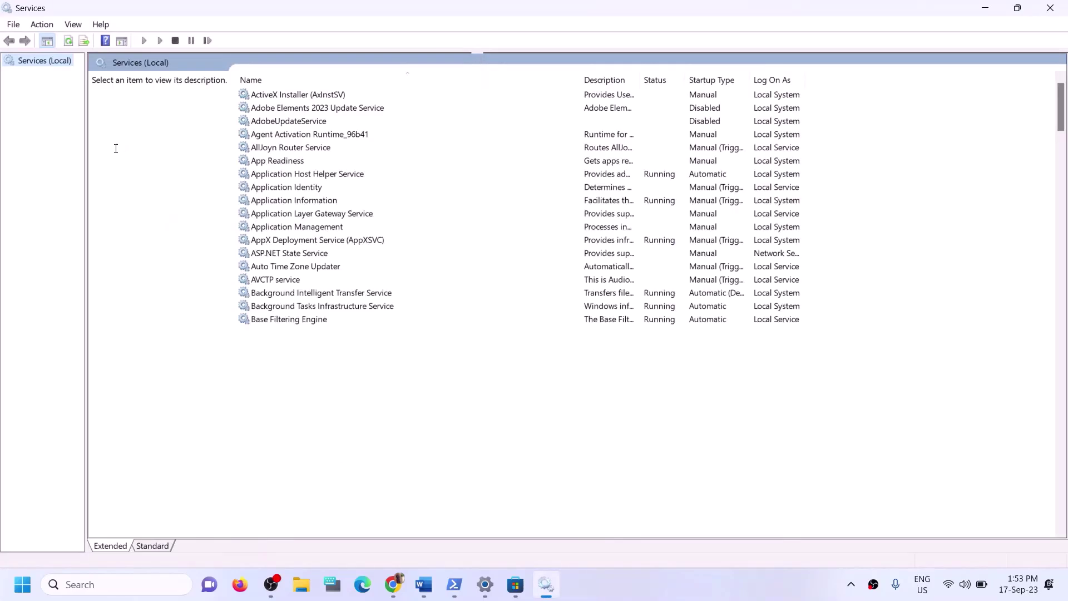
Step: Set the IP Helper service's startup type to Automatic and apply the setting
{"action": "left_click", "coordinate": [335, 360]}
{"action": "key", "text": "i"}
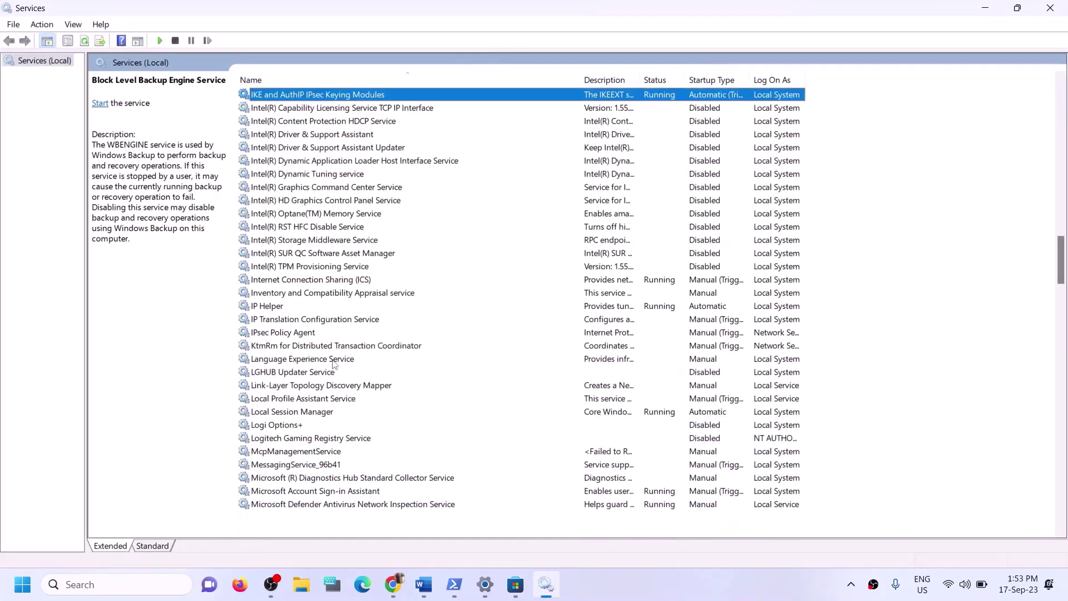
{"action": "left_click", "coordinate": [268, 307]}
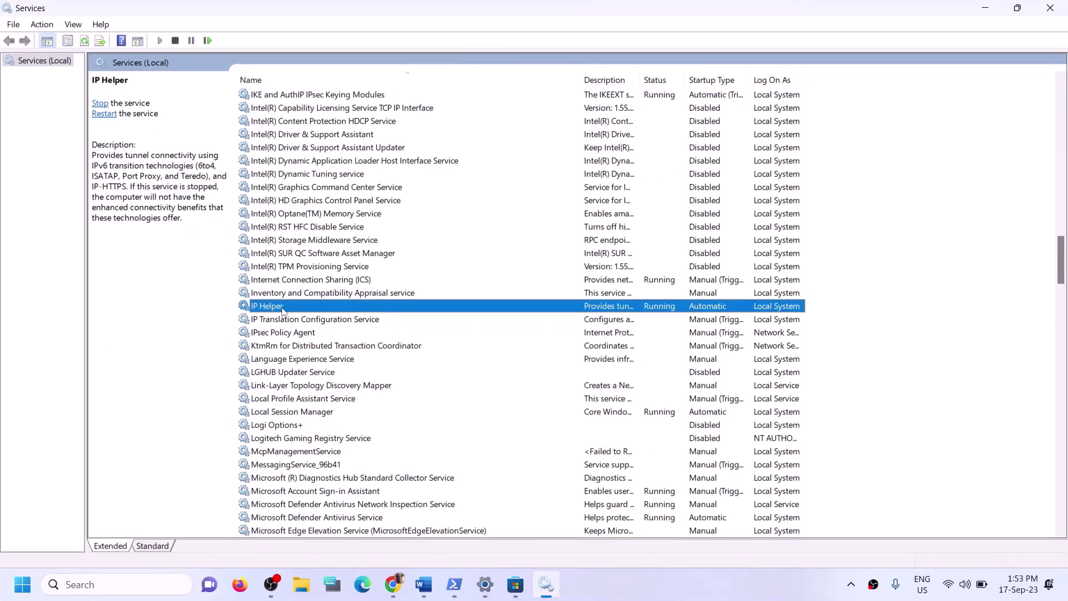
{"action": "double_click", "coordinate": [282, 311]}
{"action": "left_click", "coordinate": [514, 276]}
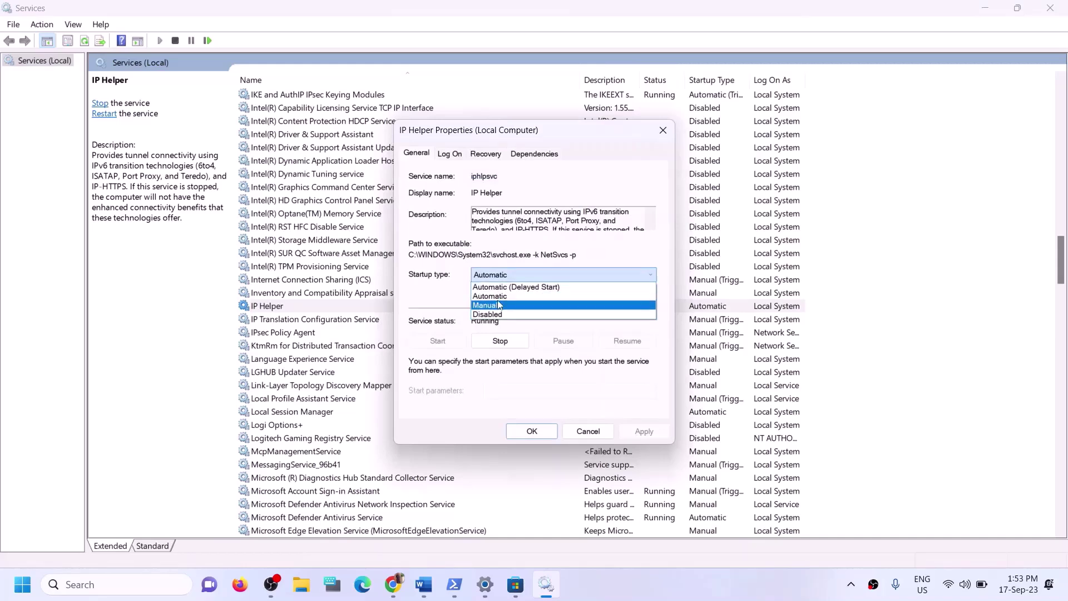
{"action": "left_click", "coordinate": [499, 305]}
{"action": "left_click", "coordinate": [501, 276]}
{"action": "left_click", "coordinate": [489, 296]}
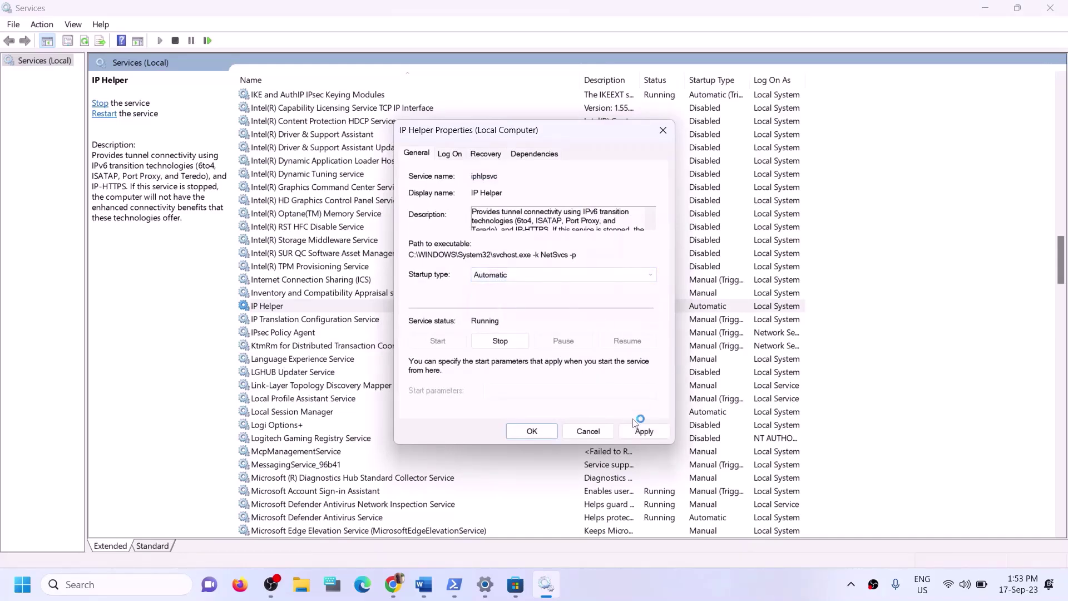
{"action": "left_click", "coordinate": [634, 431]}
{"action": "left_click", "coordinate": [523, 430]}
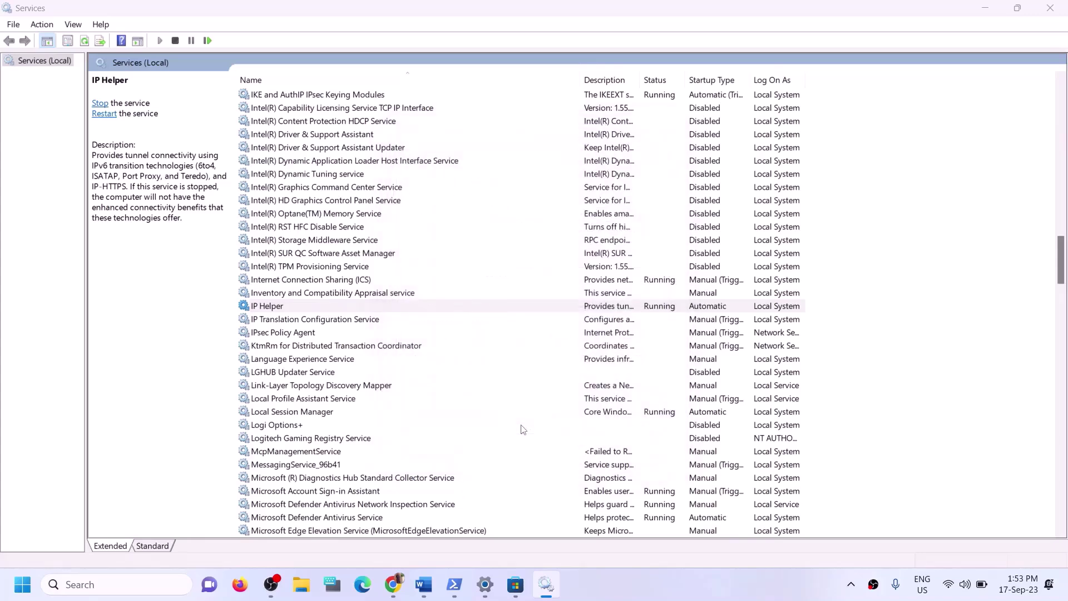
Step: Set the Xbox Accessory Management Service's startup type to Automatic and confirm its properties
{"action": "left_click", "coordinate": [356, 426]}
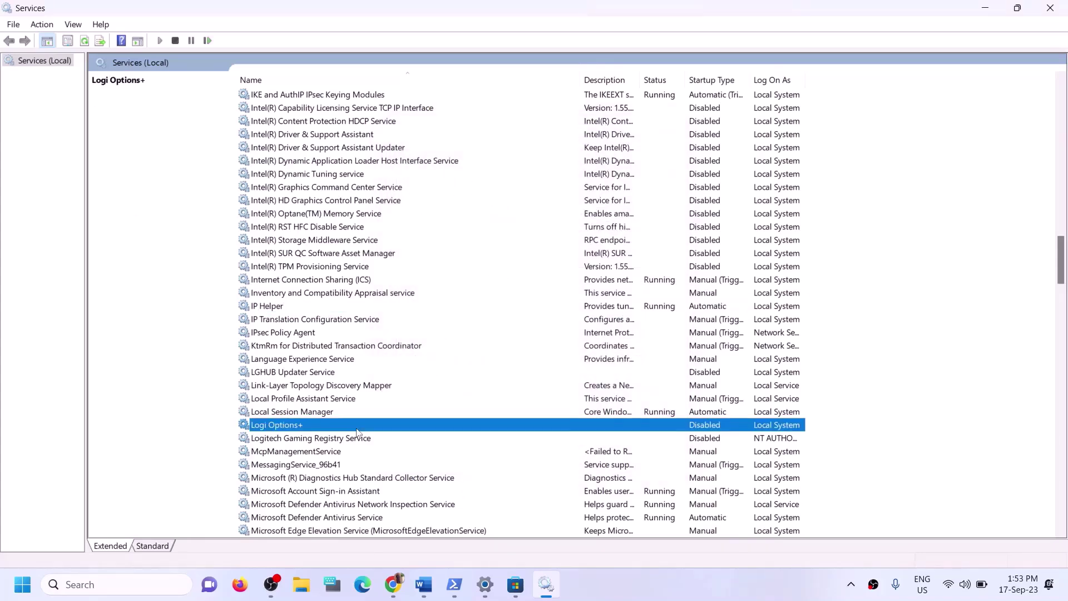
{"action": "key", "text": "x"}
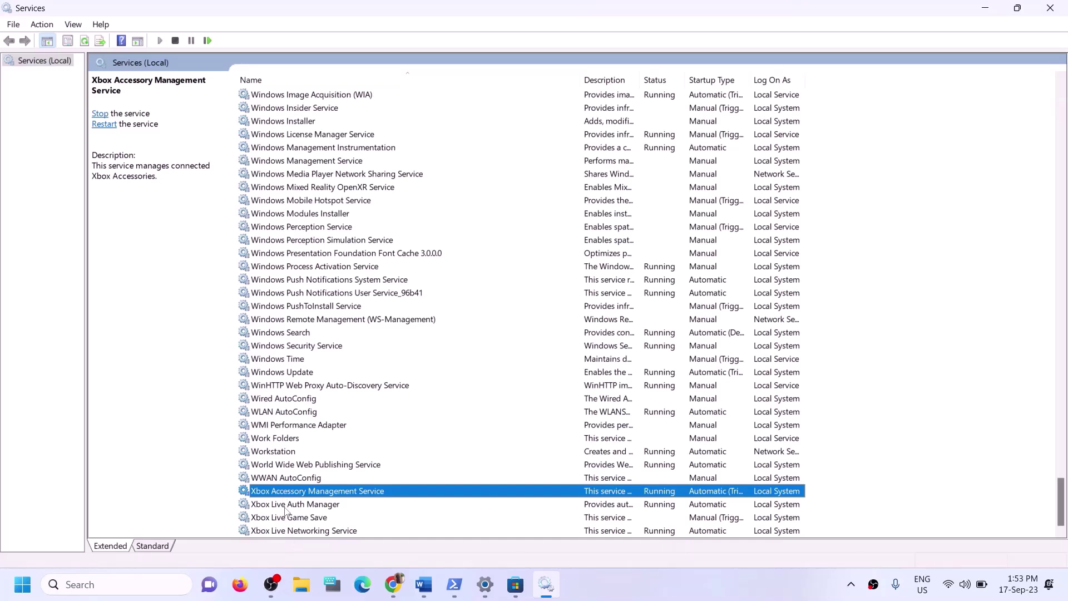
{"action": "double_click", "coordinate": [366, 493]}
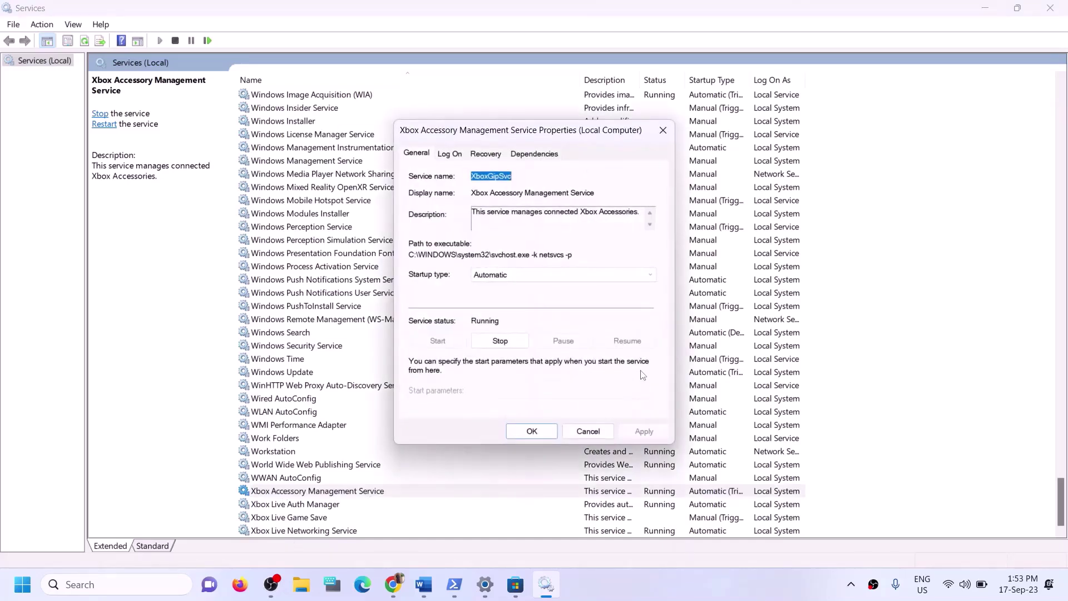
{"action": "left_click", "coordinate": [538, 275]}
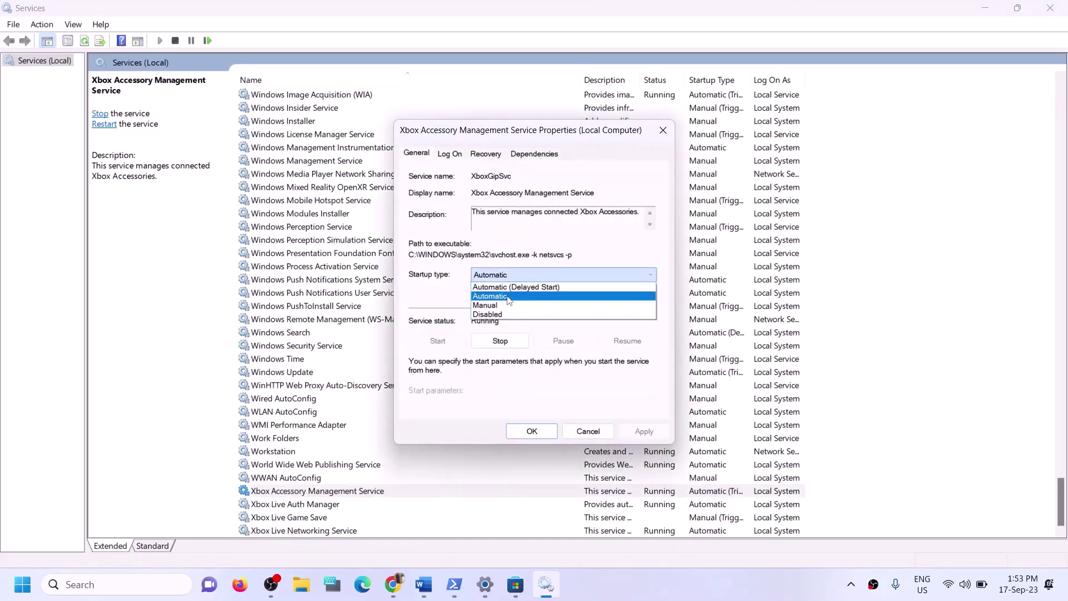
{"action": "left_click", "coordinate": [534, 296]}
{"action": "left_click", "coordinate": [645, 432]}
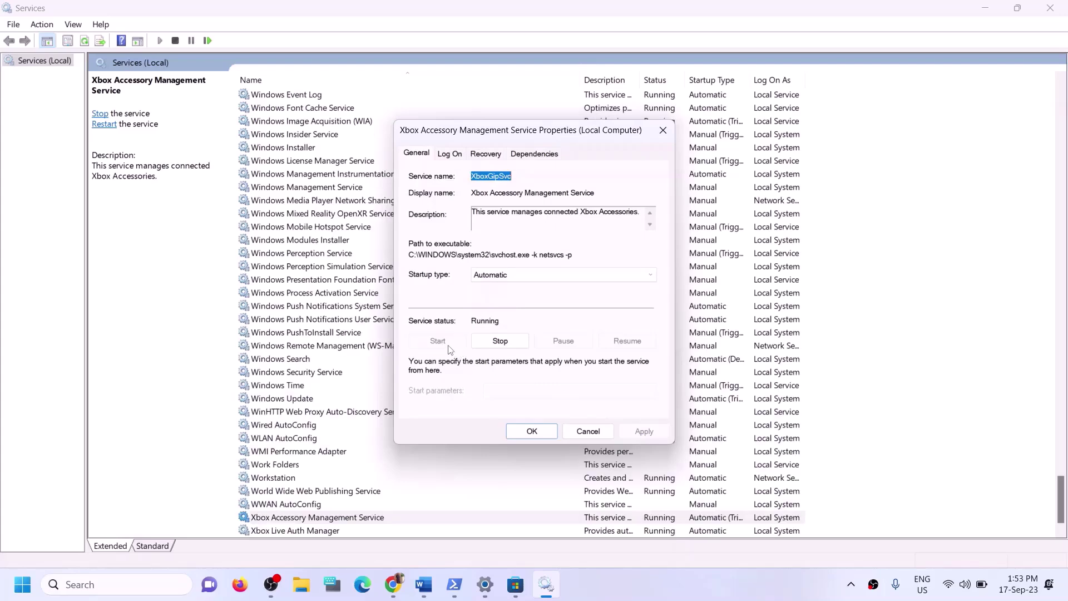
{"action": "left_click", "coordinate": [544, 431]}
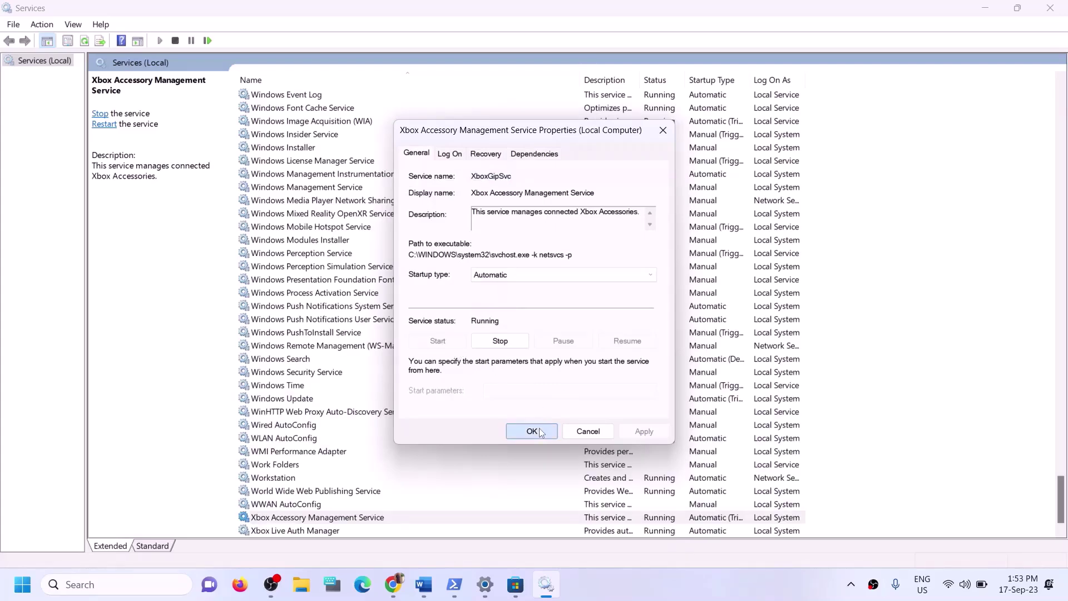
Step: Set the Xbox Live Auth Manager service's startup type to Automatic and confirm its properties
{"action": "scroll", "coordinate": [311, 507], "scroll_direction": "down", "scroll_amount": 1}
{"action": "left_click", "coordinate": [314, 505]}
{"action": "double_click", "coordinate": [313, 505]}
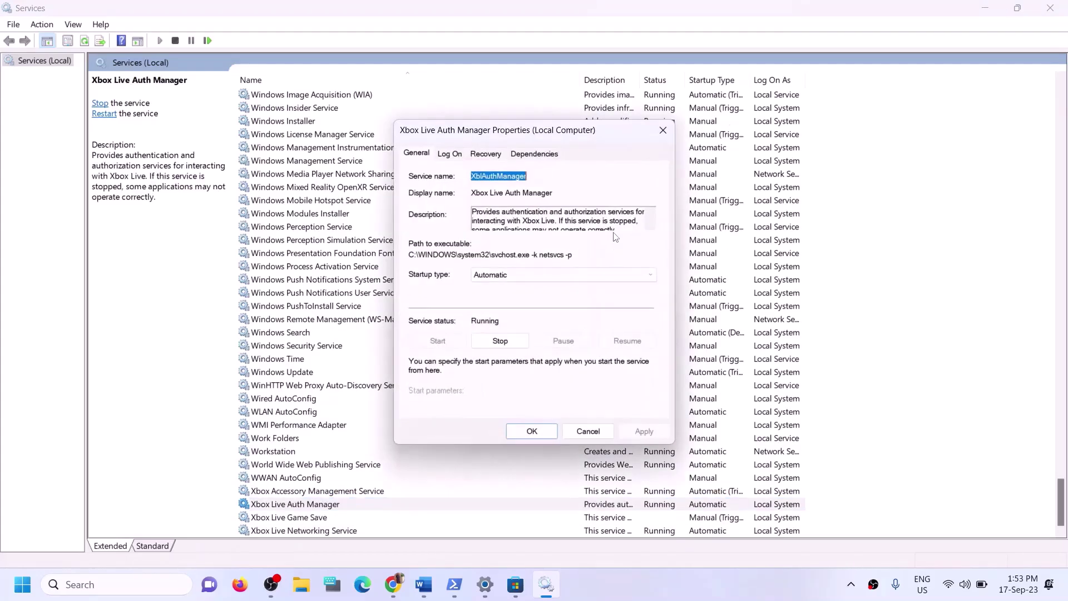
{"action": "left_click", "coordinate": [539, 275]}
{"action": "left_click", "coordinate": [567, 377]}
{"action": "left_click", "coordinate": [632, 432]}
{"action": "left_click", "coordinate": [541, 435]}
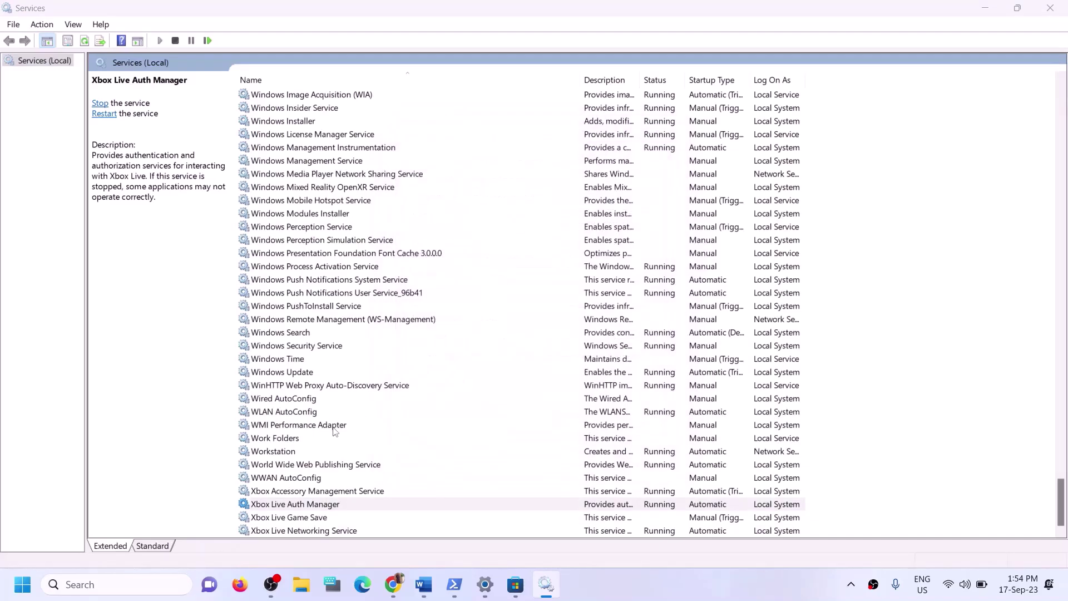
Step: Set the Xbox Live Game Save service's startup type to Automatic, apply it, and start the service
{"action": "double_click", "coordinate": [300, 517]}
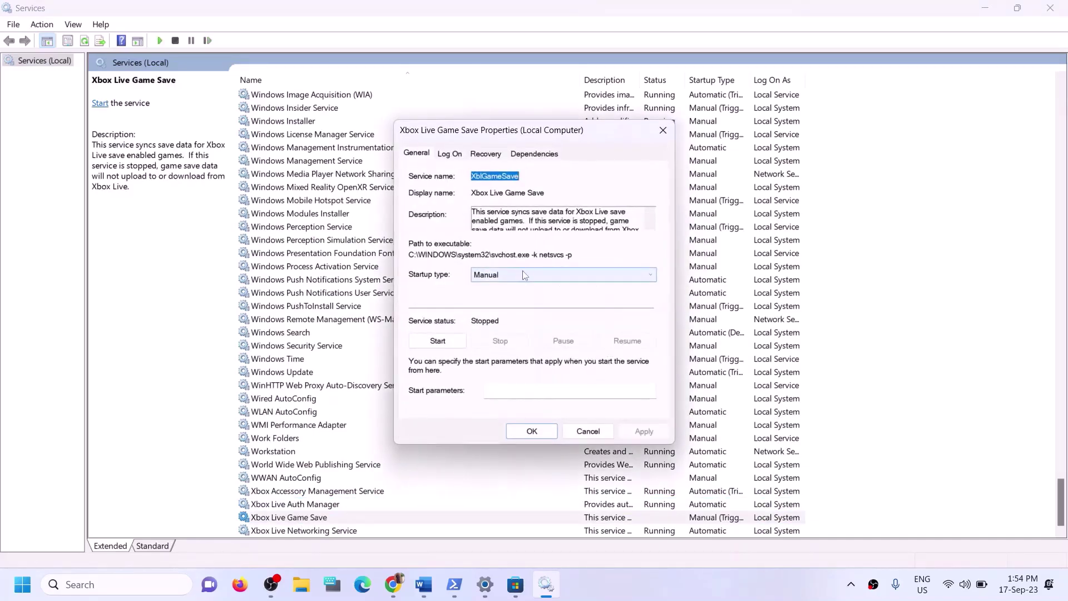
{"action": "left_click", "coordinate": [562, 274]}
{"action": "left_click", "coordinate": [500, 296]}
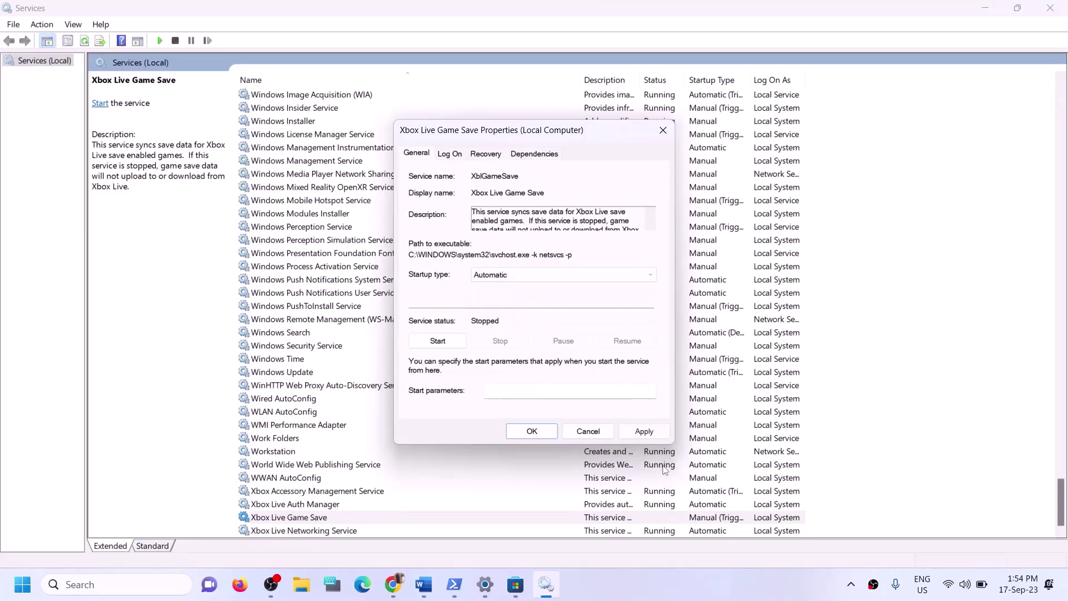
{"action": "left_click", "coordinate": [644, 431]}
{"action": "left_click", "coordinate": [438, 341]}
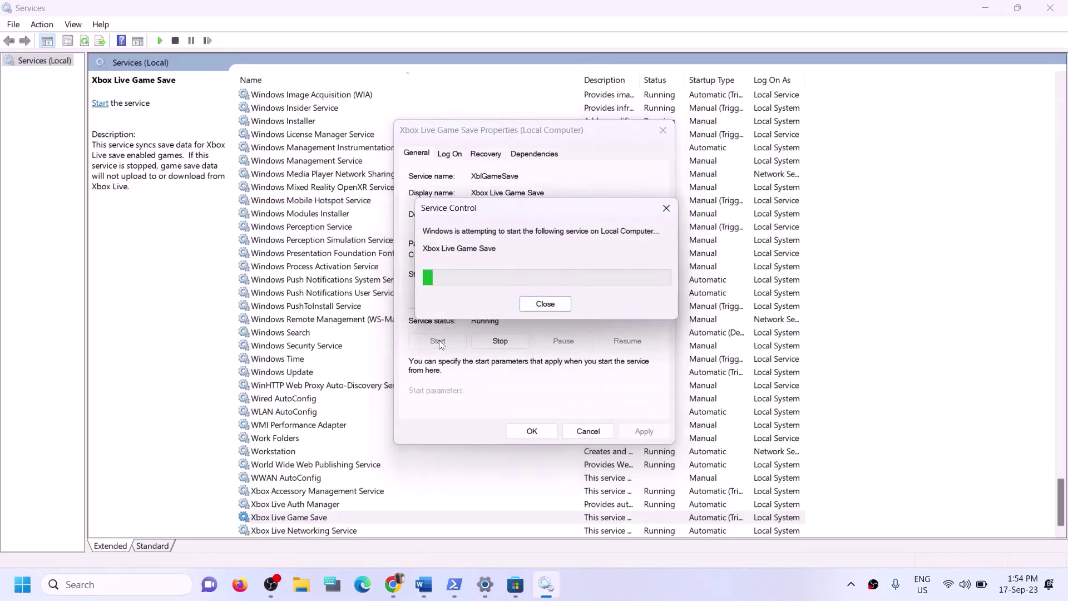
{"action": "left_click", "coordinate": [530, 436]}
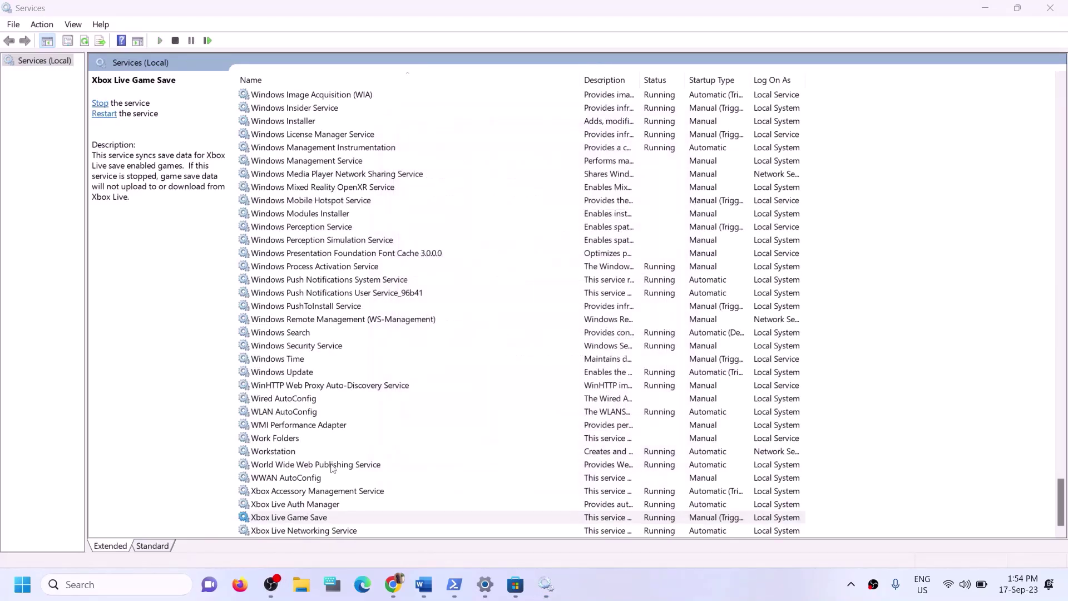
Step: Set the Xbox Live Networking Service's startup type to Automatic and confirm its properties
{"action": "double_click", "coordinate": [314, 531]}
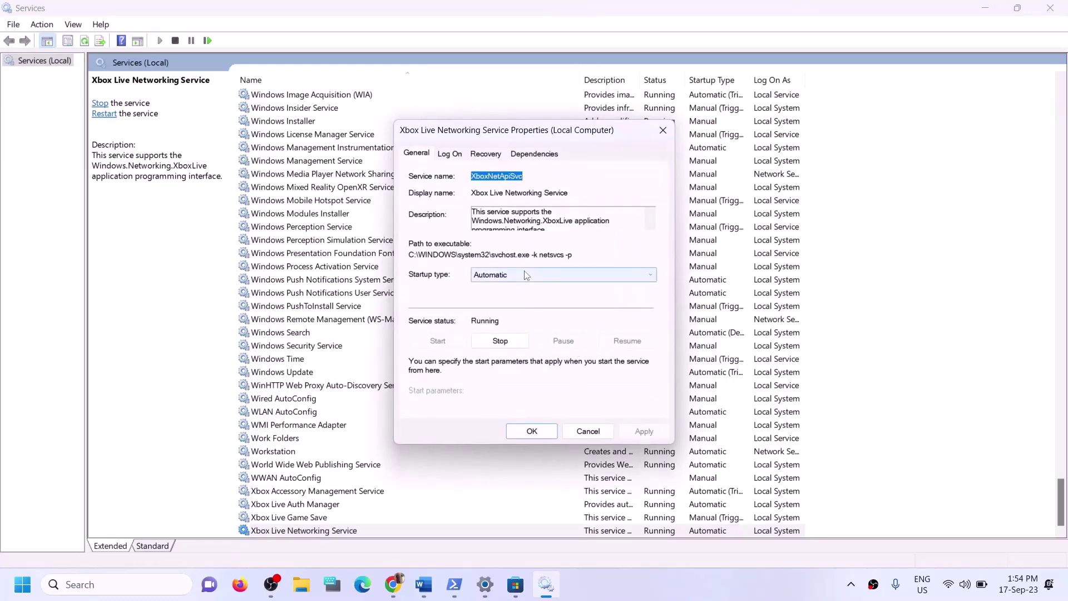
{"action": "left_click", "coordinate": [526, 275]}
{"action": "left_click", "coordinate": [497, 293]}
{"action": "left_click", "coordinate": [643, 431]}
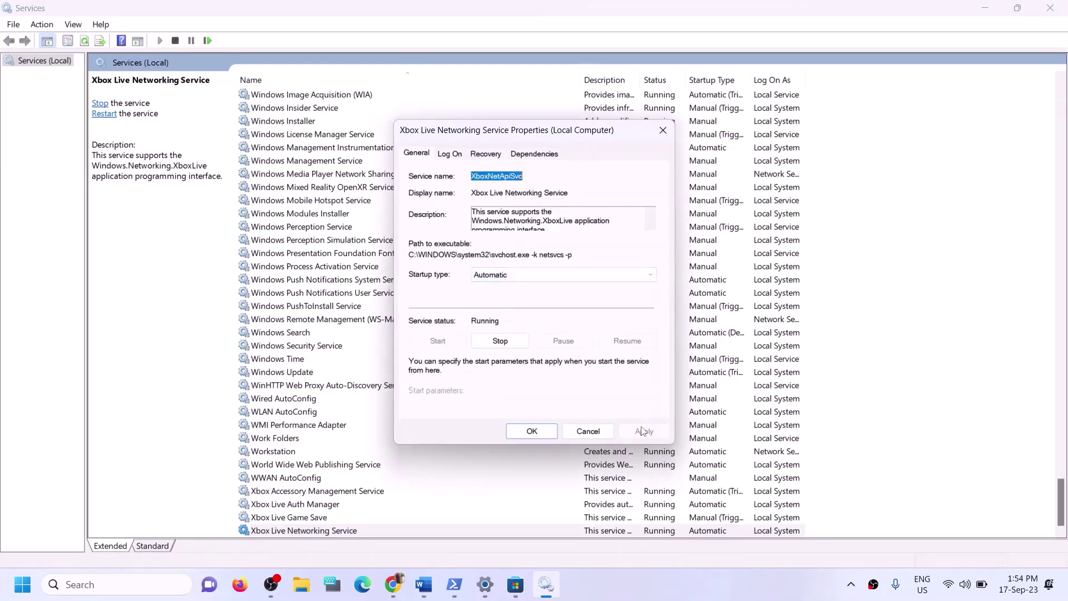
{"action": "left_click", "coordinate": [523, 434]}
Step: Set the Windows Update service's startup type to Automatic and confirm its properties
{"action": "left_click", "coordinate": [307, 373]}
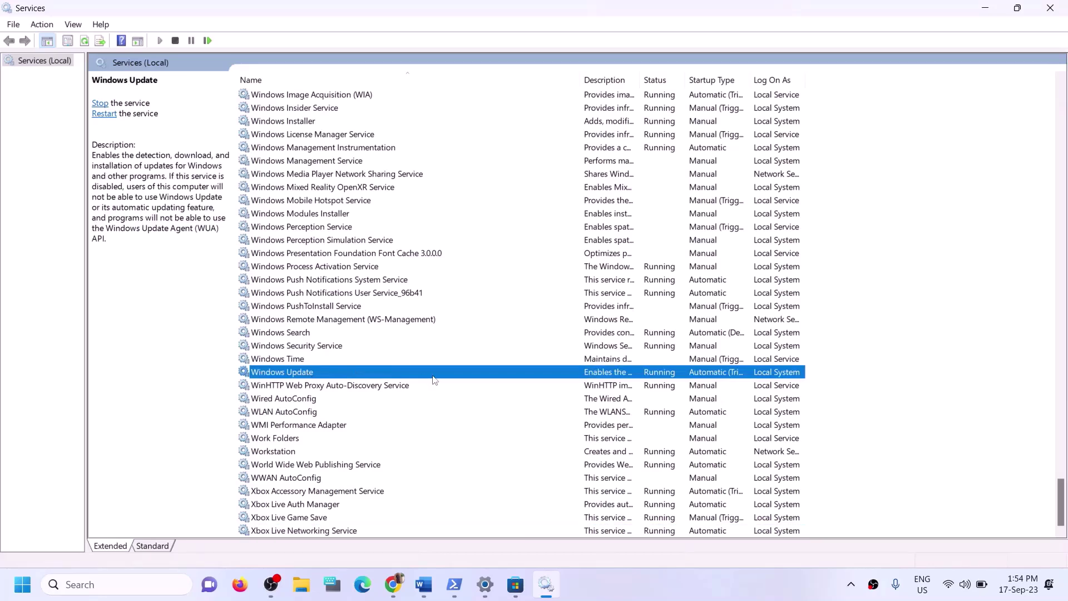
{"action": "double_click", "coordinate": [434, 376]}
{"action": "left_click", "coordinate": [528, 278]}
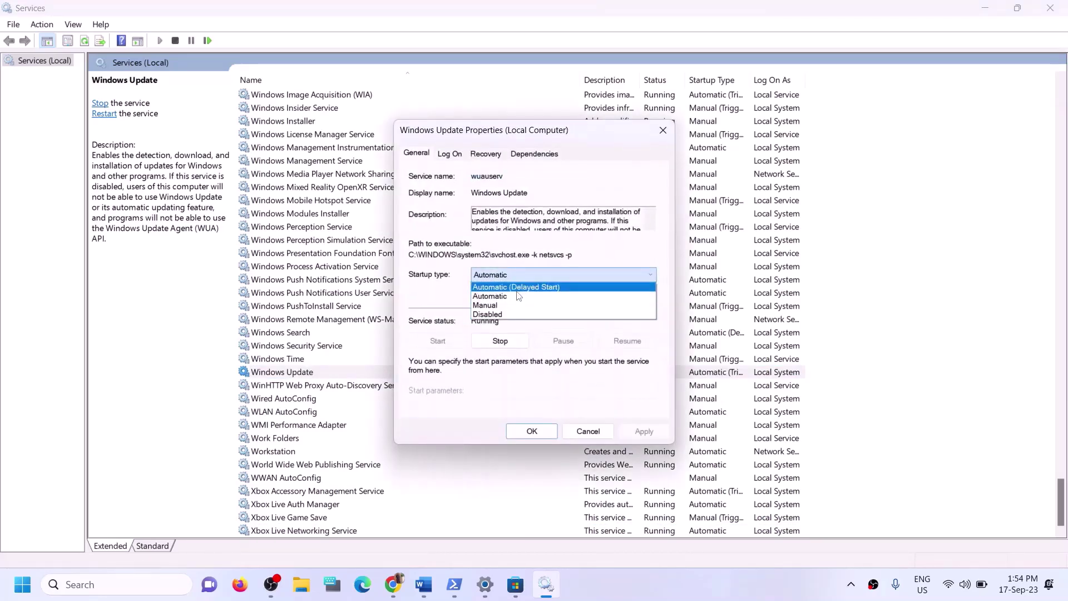
{"action": "left_click", "coordinate": [514, 286]}
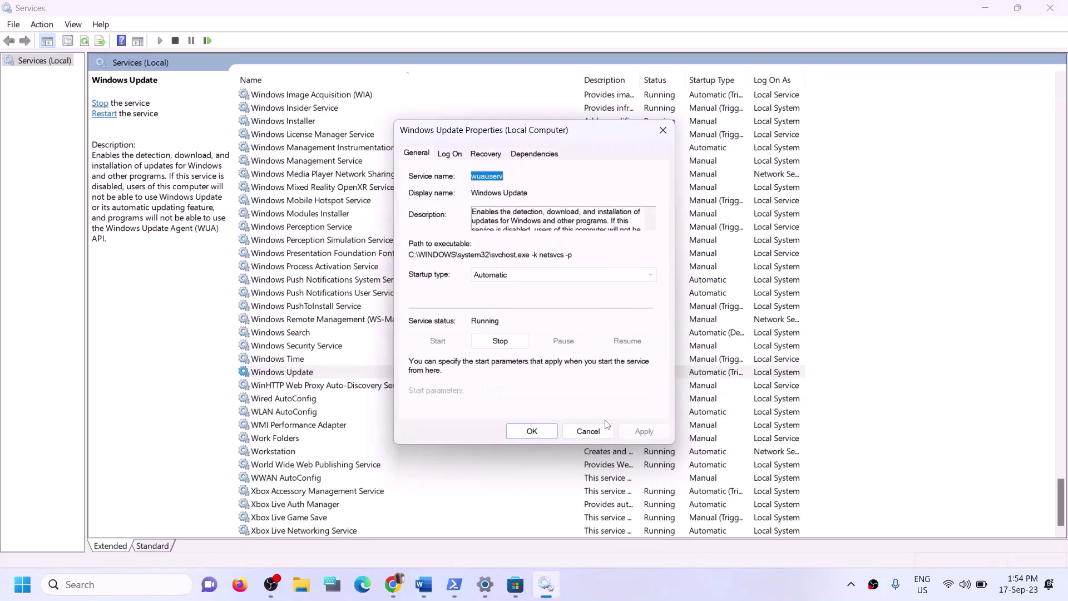
{"action": "left_click", "coordinate": [529, 431]}
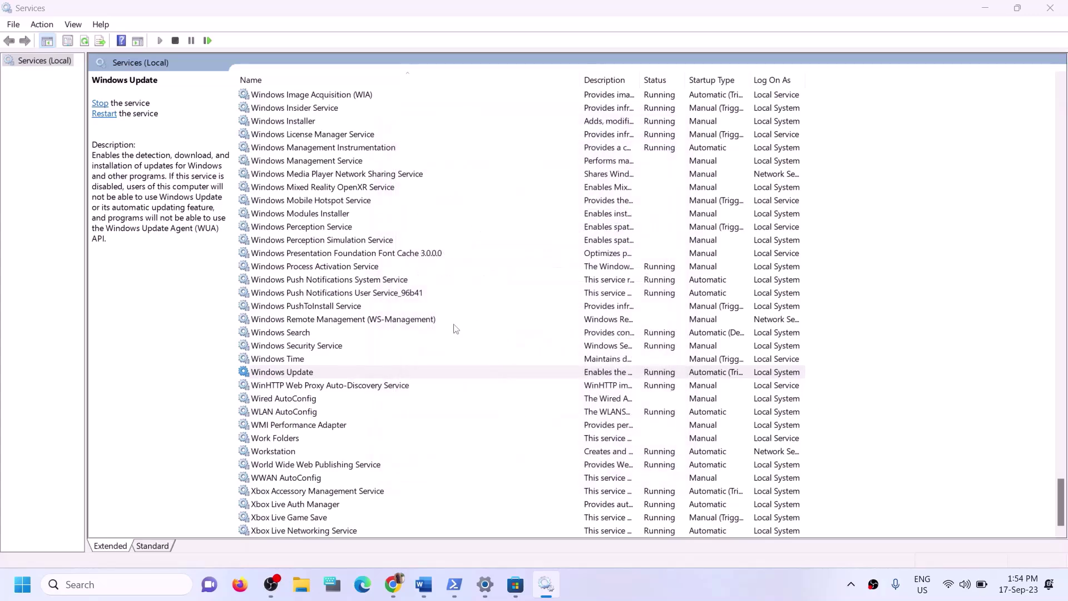
Step: Find the two Gaming Services entries in the services list and check their status
{"action": "left_click", "coordinate": [361, 295]}
{"action": "key", "text": "g"}
{"action": "scroll", "coordinate": [431, 294], "scroll_direction": "up", "scroll_amount": 3}
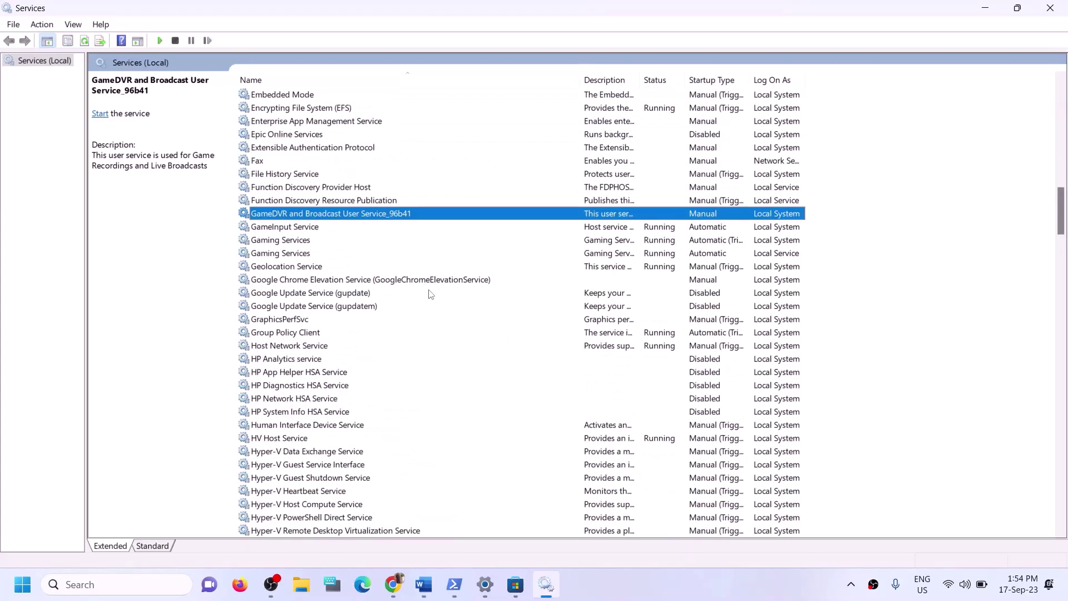
{"action": "left_click", "coordinate": [646, 243]}
{"action": "left_click", "coordinate": [645, 255]}
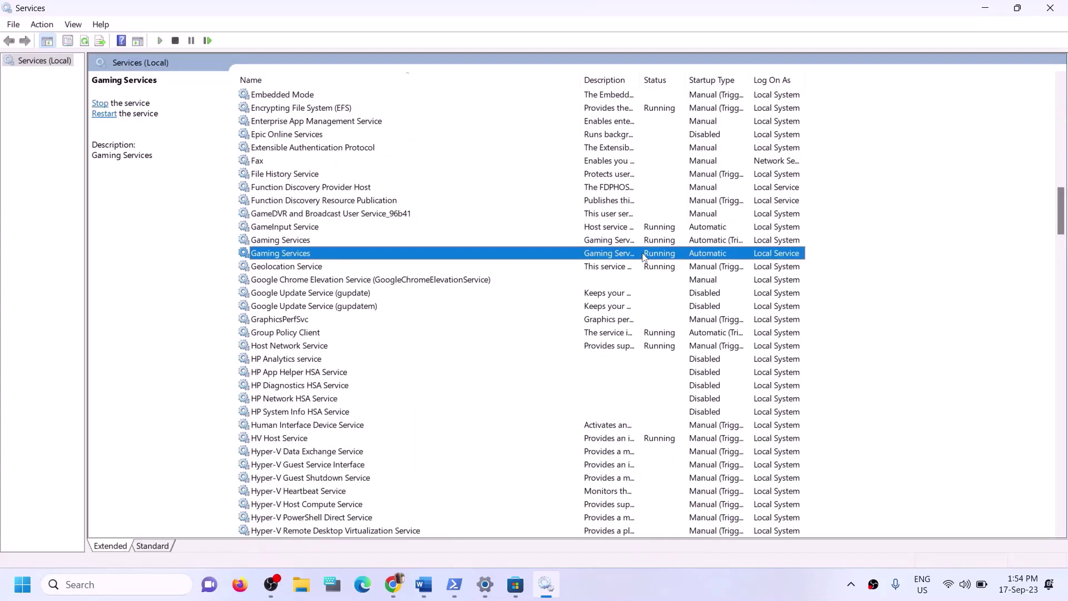
{"action": "left_click", "coordinate": [646, 245]}
{"action": "left_click", "coordinate": [655, 255]}
{"action": "left_click", "coordinate": [654, 245]}
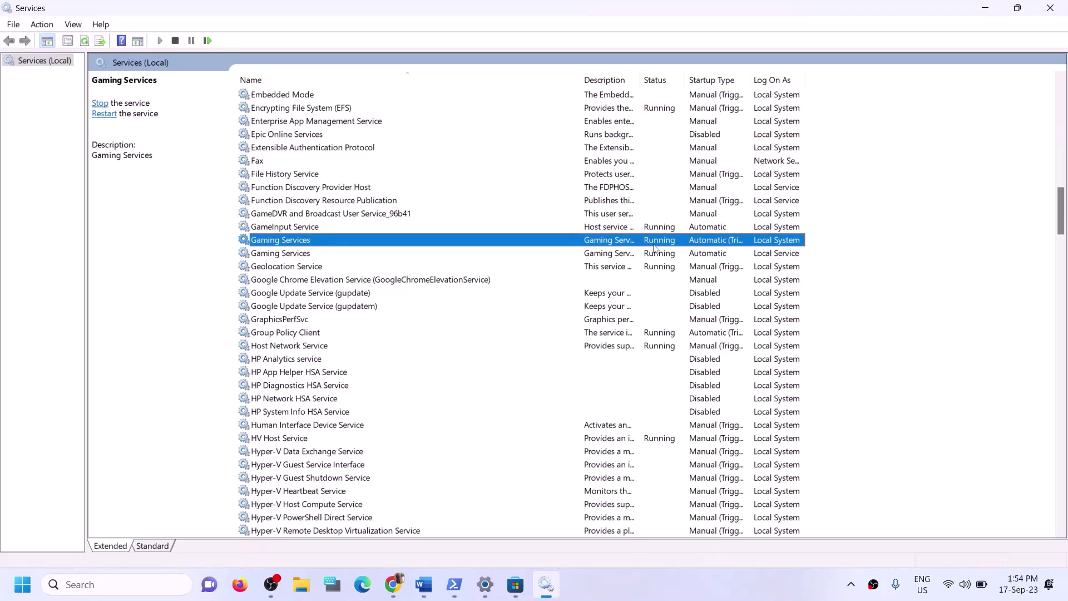
{"action": "left_click", "coordinate": [651, 255]}
{"action": "left_click", "coordinate": [651, 243]}
Step: Stop the Gaming Services entry that logs on as Local System
{"action": "right_click", "coordinate": [651, 243]}
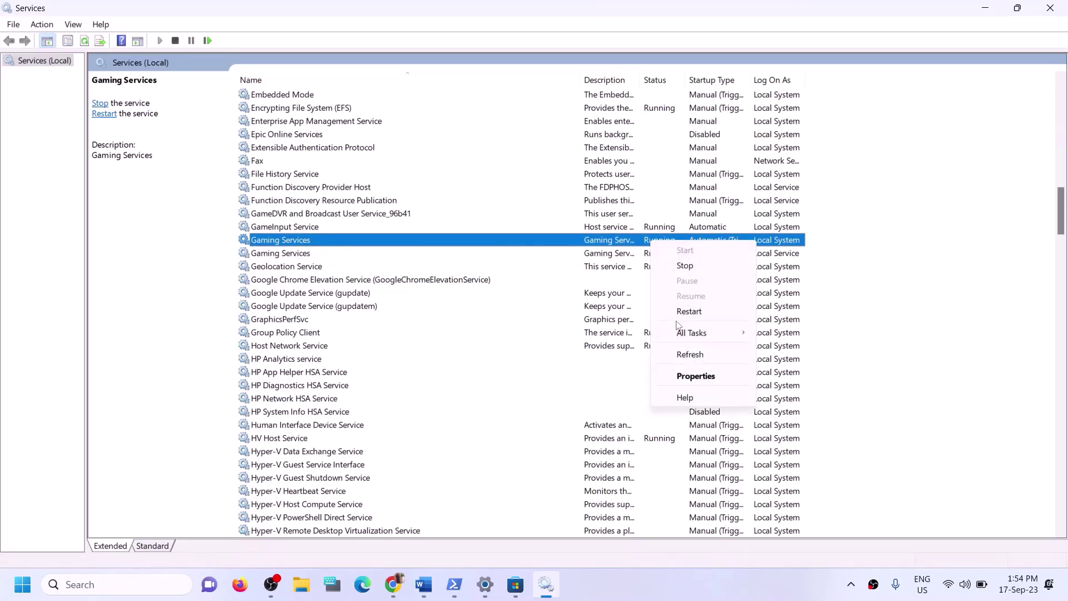
{"action": "left_click", "coordinate": [593, 244]}
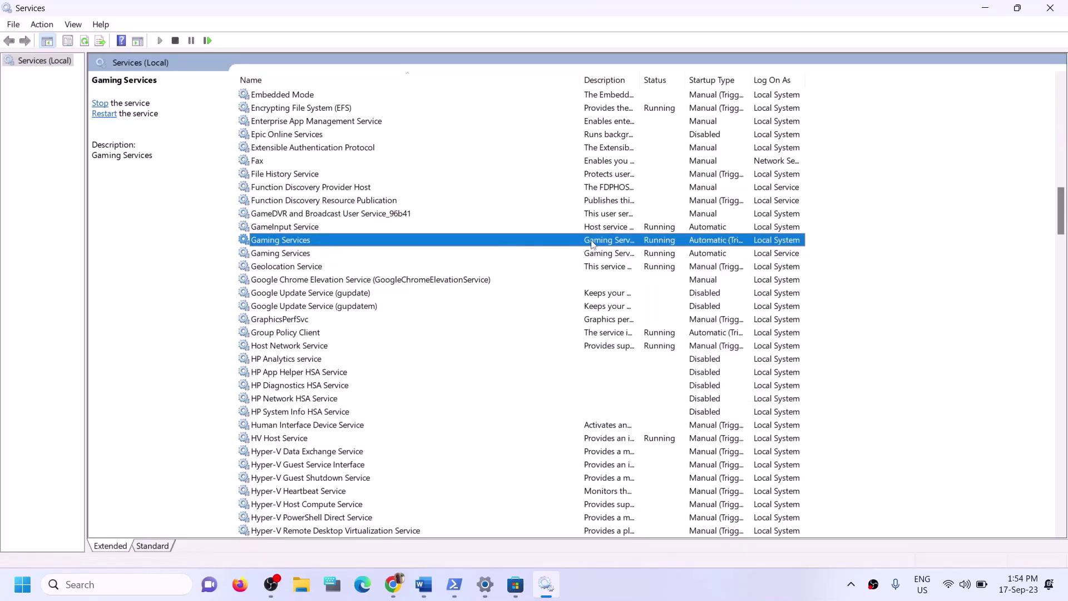
{"action": "left_click", "coordinate": [667, 257]}
{"action": "left_click", "coordinate": [664, 244]}
{"action": "right_click", "coordinate": [657, 243]}
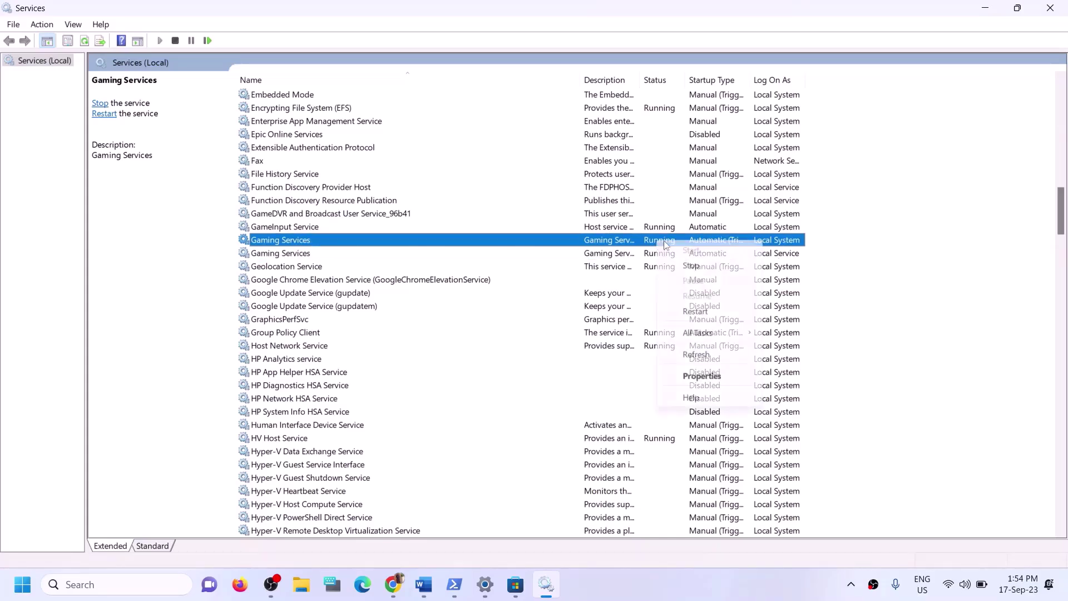
{"action": "left_click", "coordinate": [686, 268]}
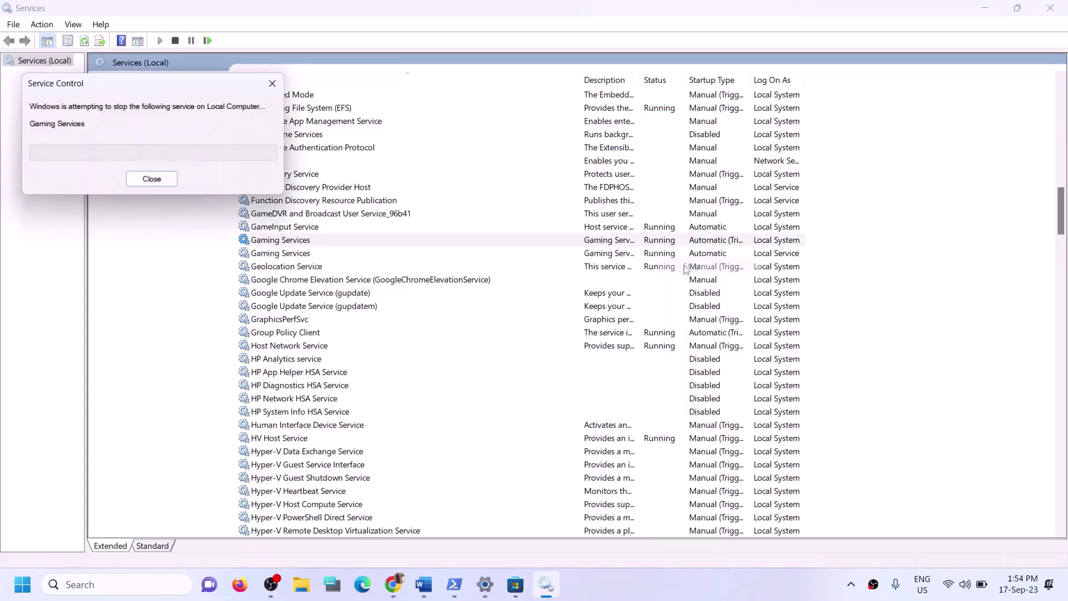
Step: Stop the Gaming Services entry that logs on as Local Service
{"action": "left_click", "coordinate": [623, 255]}
{"action": "right_click", "coordinate": [622, 258]}
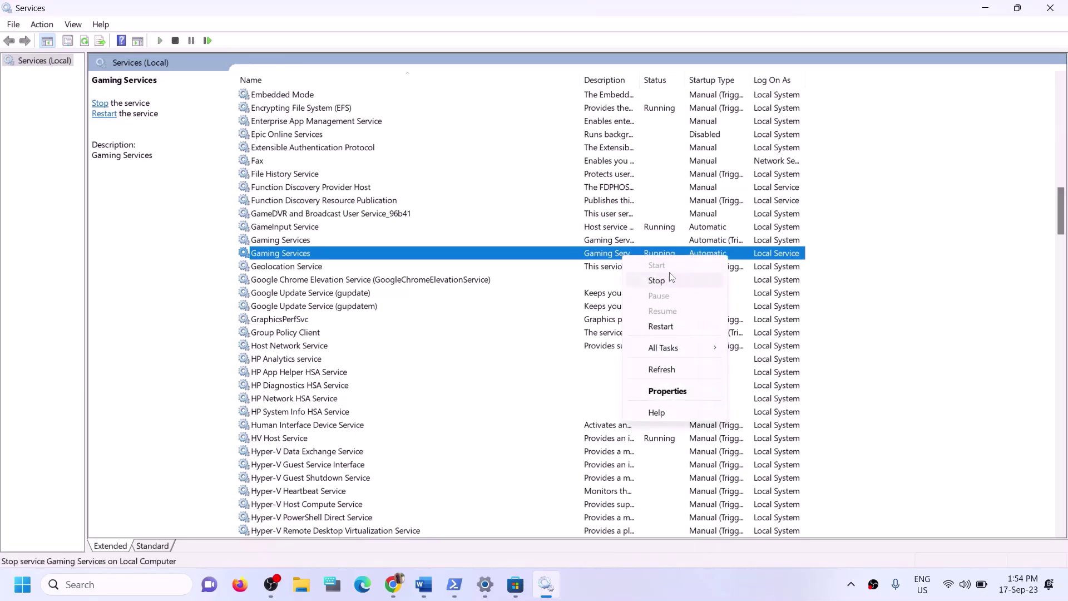
{"action": "left_click", "coordinate": [657, 281]}
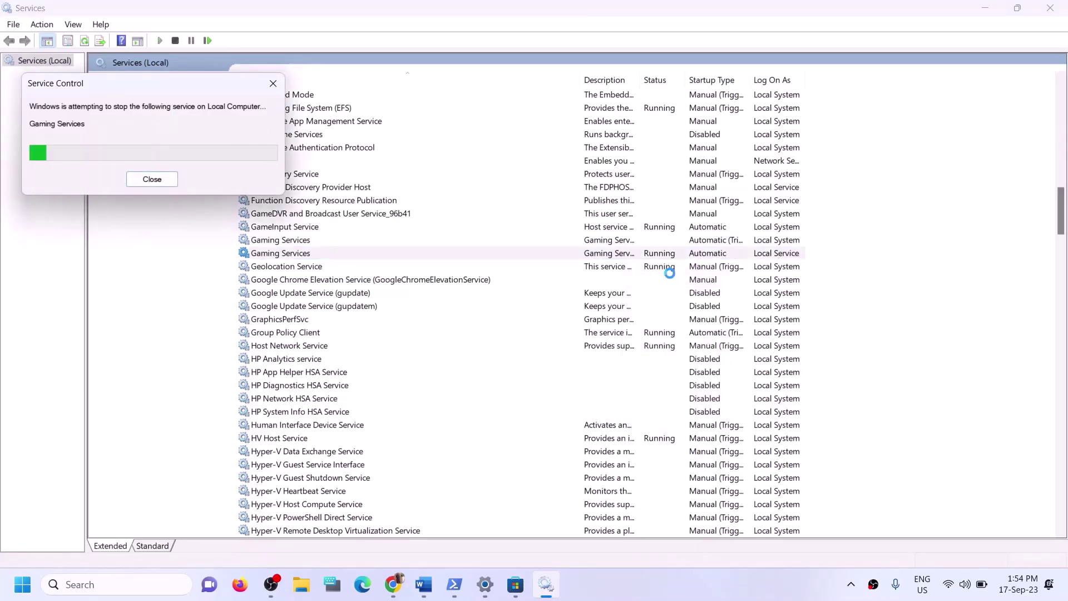
Step: Start both Gaming Services entries again, first the Local System one and then the Local Service one
{"action": "left_click", "coordinate": [603, 245]}
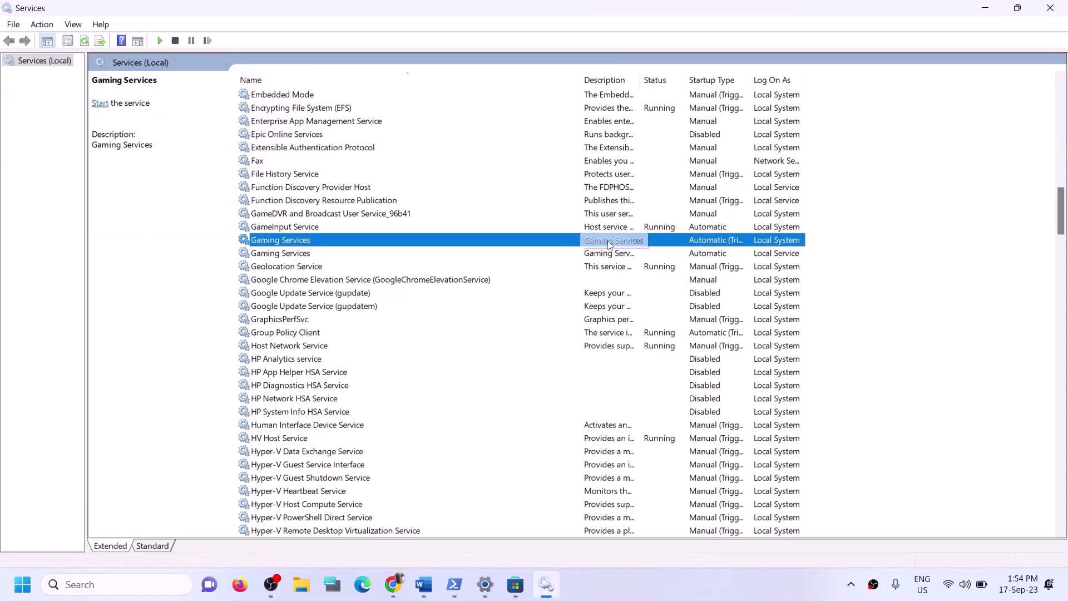
{"action": "right_click", "coordinate": [608, 243]}
{"action": "left_click", "coordinate": [299, 259]}
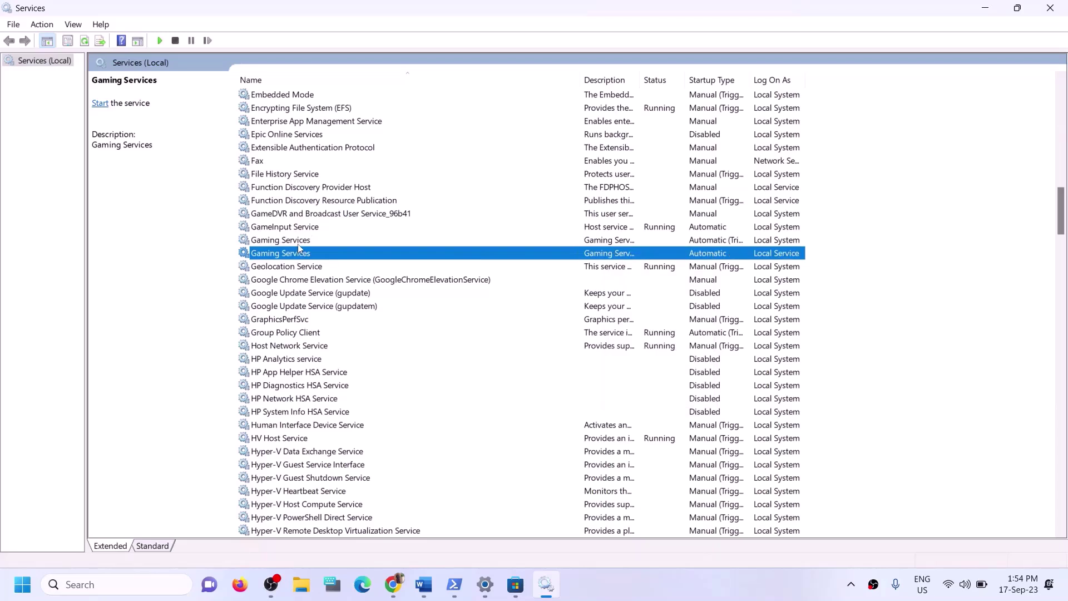
{"action": "left_click", "coordinate": [299, 248]}
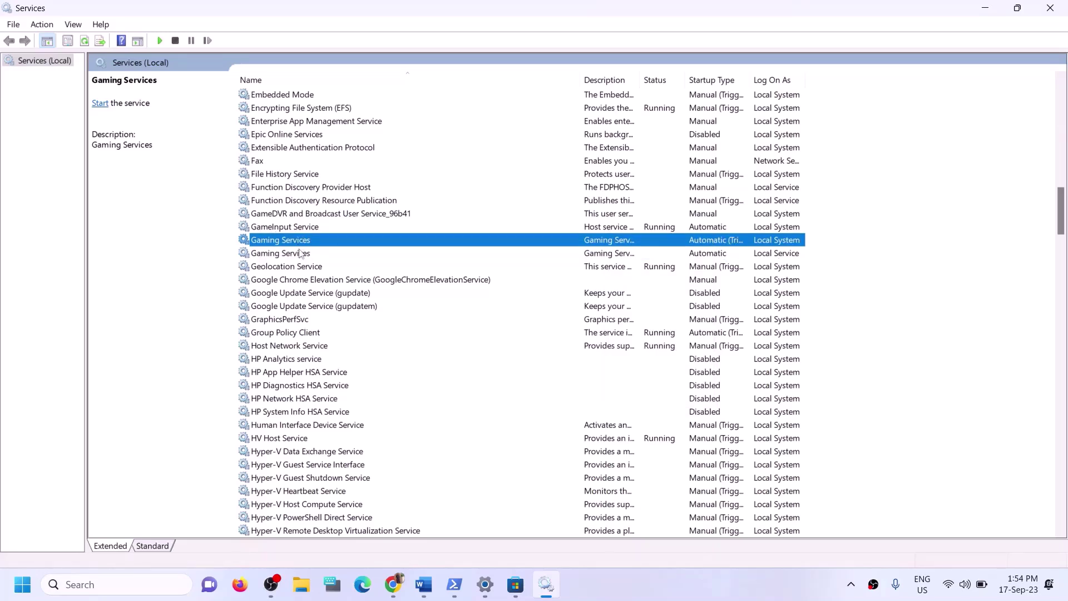
{"action": "left_click", "coordinate": [299, 257]}
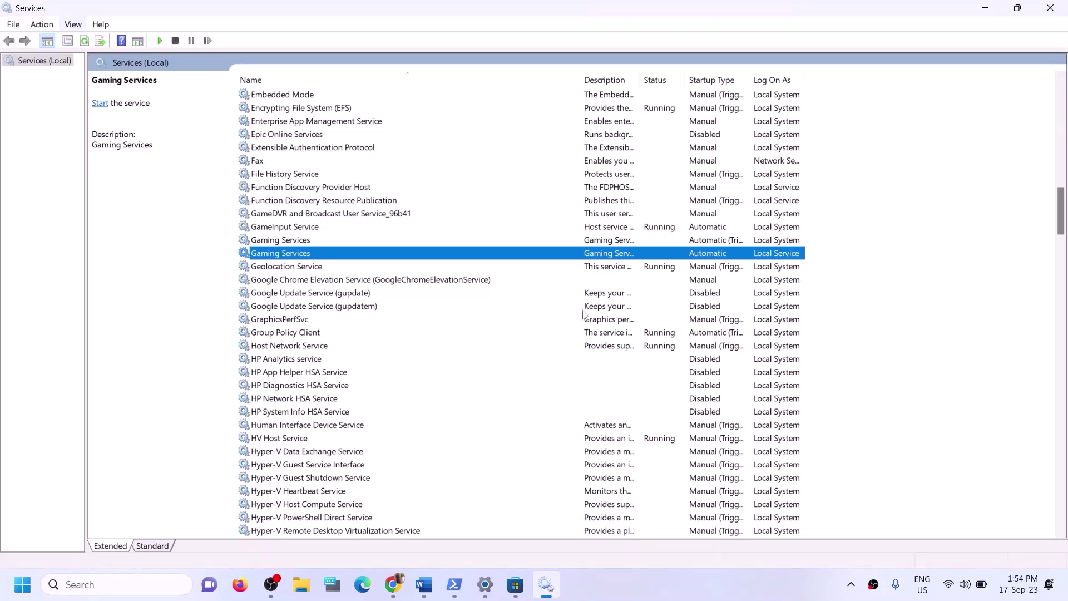
{"action": "left_click", "coordinate": [595, 241]}
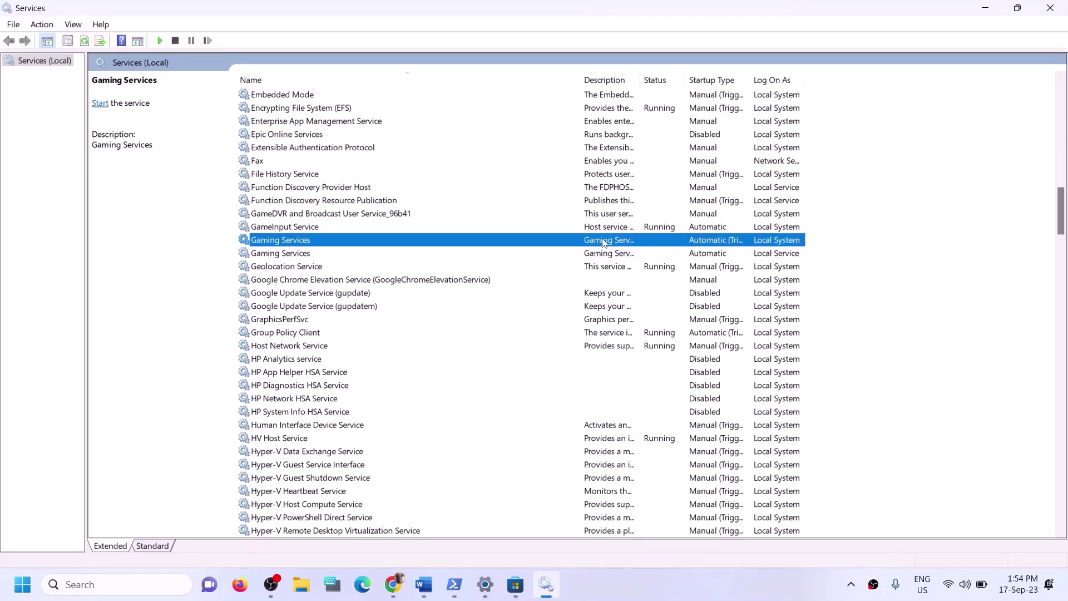
{"action": "right_click", "coordinate": [605, 243]}
{"action": "left_click", "coordinate": [623, 249]}
{"action": "left_click", "coordinate": [617, 255]}
{"action": "right_click", "coordinate": [616, 256]}
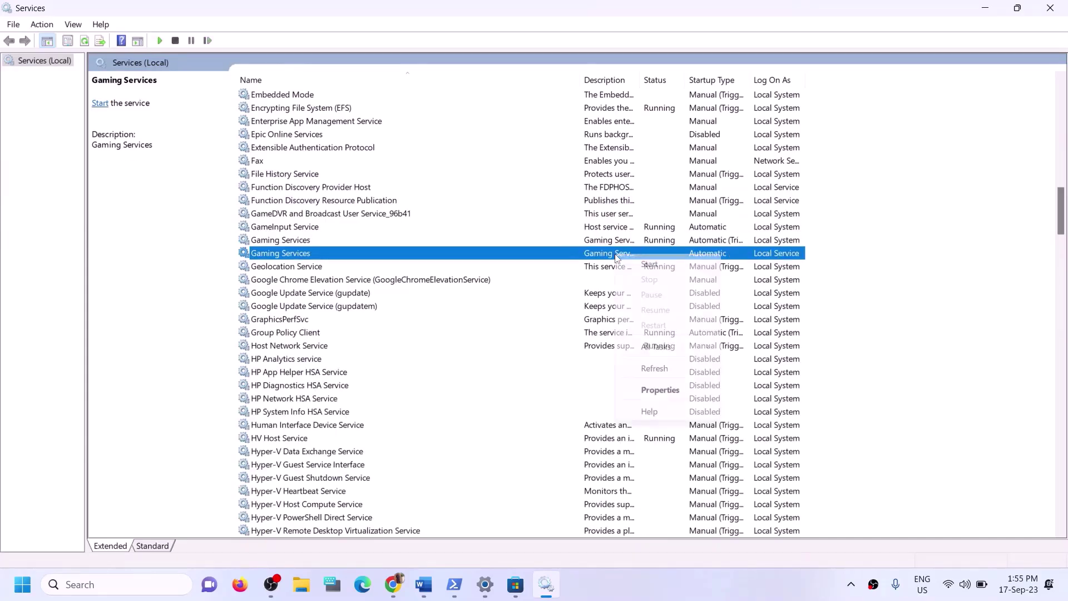
{"action": "left_click", "coordinate": [654, 264]}
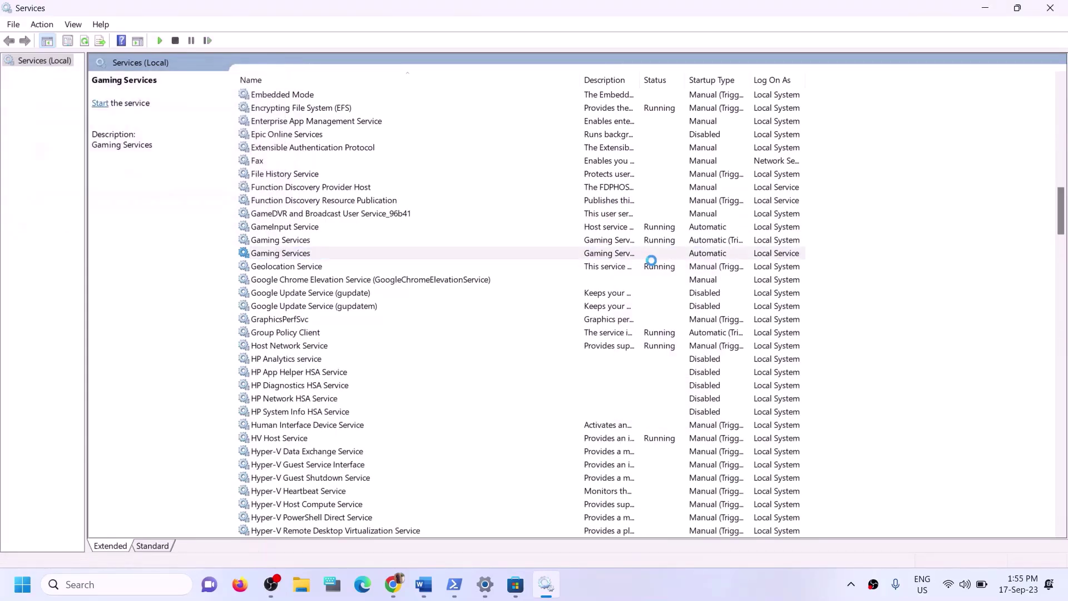
Step: Set the Microsoft Store Install Service's startup type to Automatic, confirm its properties and close the Services window
{"action": "left_click", "coordinate": [371, 241]}
{"action": "key", "text": "m"}
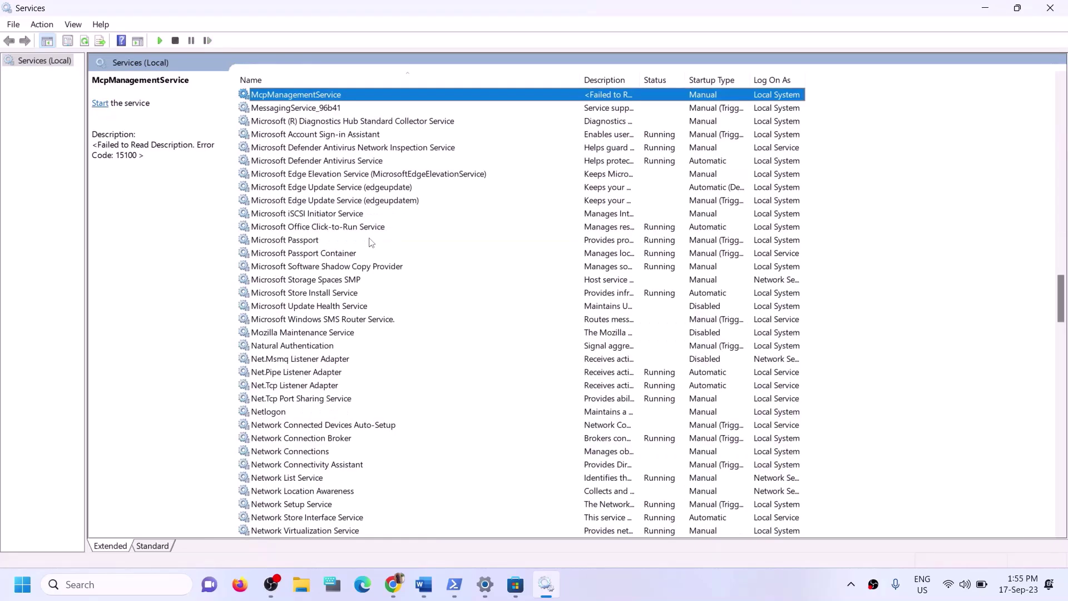
{"action": "left_click", "coordinate": [324, 292]}
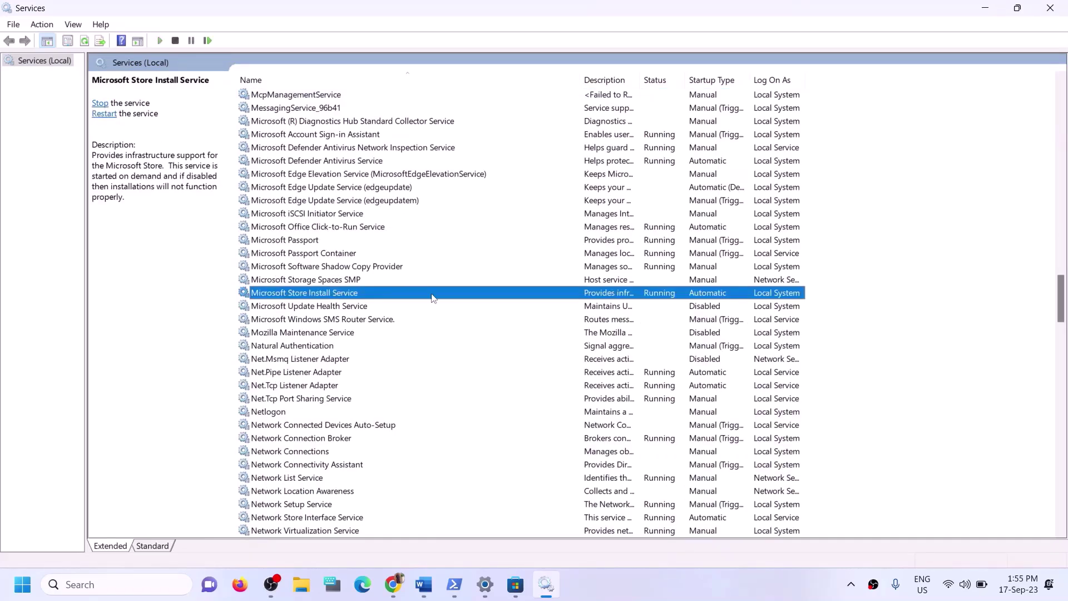
{"action": "double_click", "coordinate": [434, 297]}
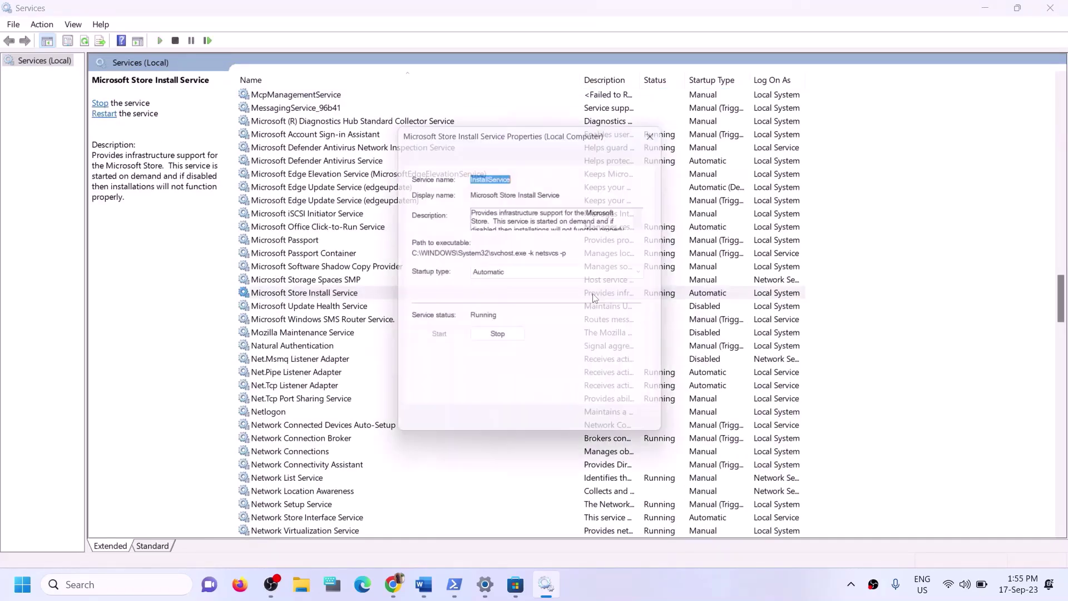
{"action": "left_click", "coordinate": [517, 272]}
{"action": "left_click", "coordinate": [510, 299]}
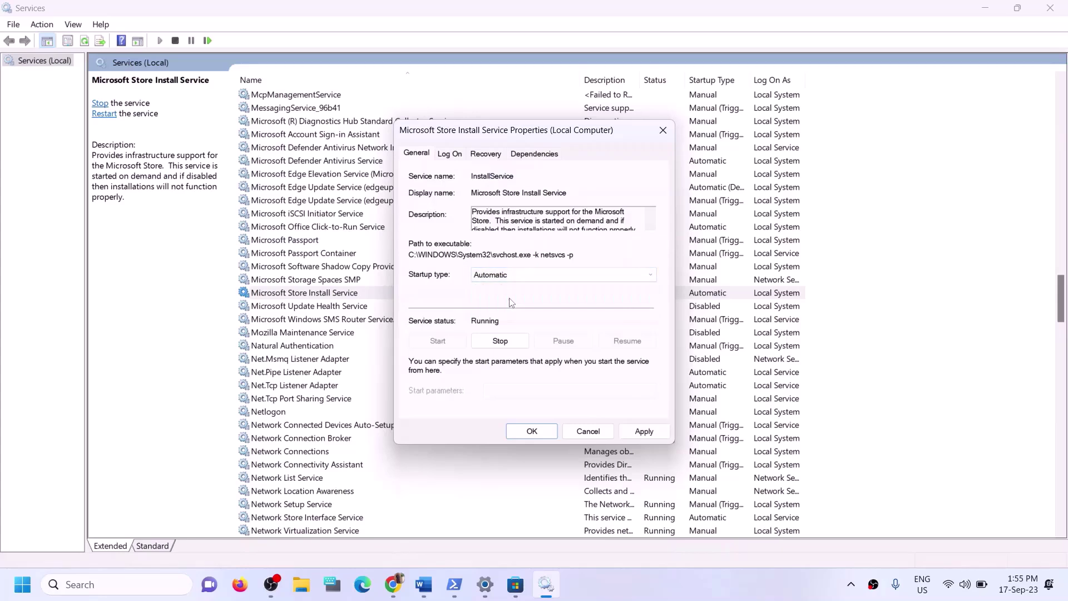
{"action": "left_click", "coordinate": [641, 430]}
{"action": "left_click", "coordinate": [541, 433]}
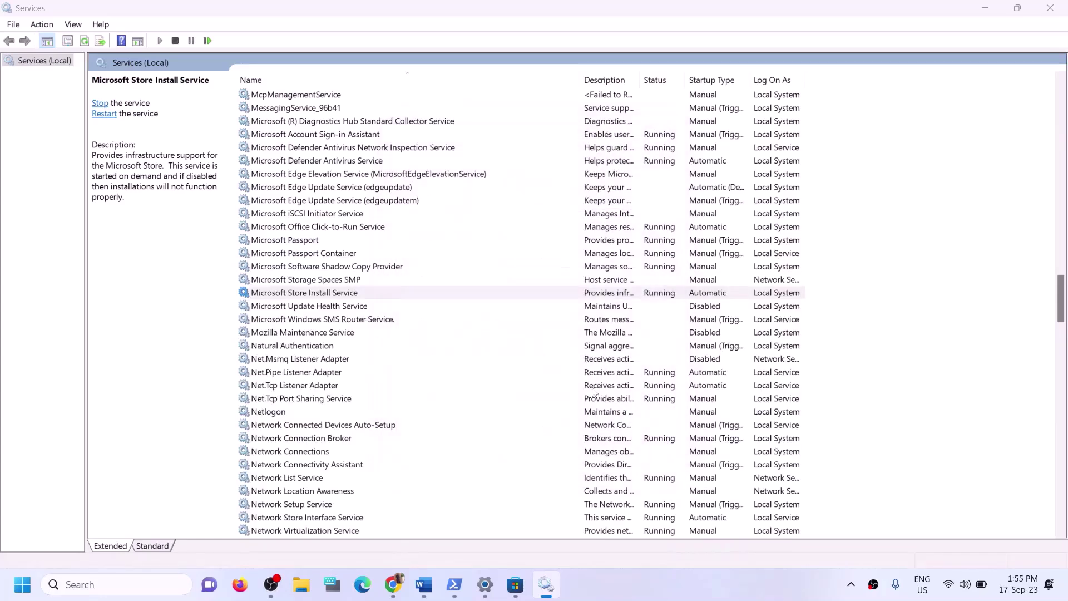
{"action": "left_click", "coordinate": [1050, 9]}
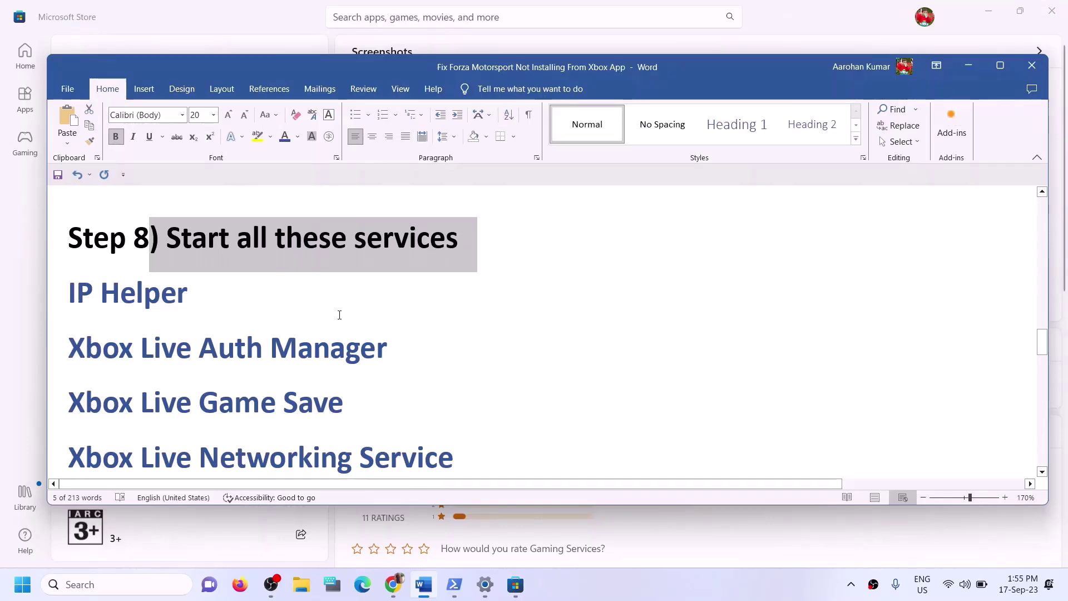
Step: Follow Step 9 of the Word guide by checking for Windows updates in Settings, and close Settings
{"action": "scroll", "coordinate": [328, 308], "scroll_direction": "down", "scroll_amount": 5}
{"action": "scroll", "coordinate": [348, 313], "scroll_direction": "down", "scroll_amount": 2}
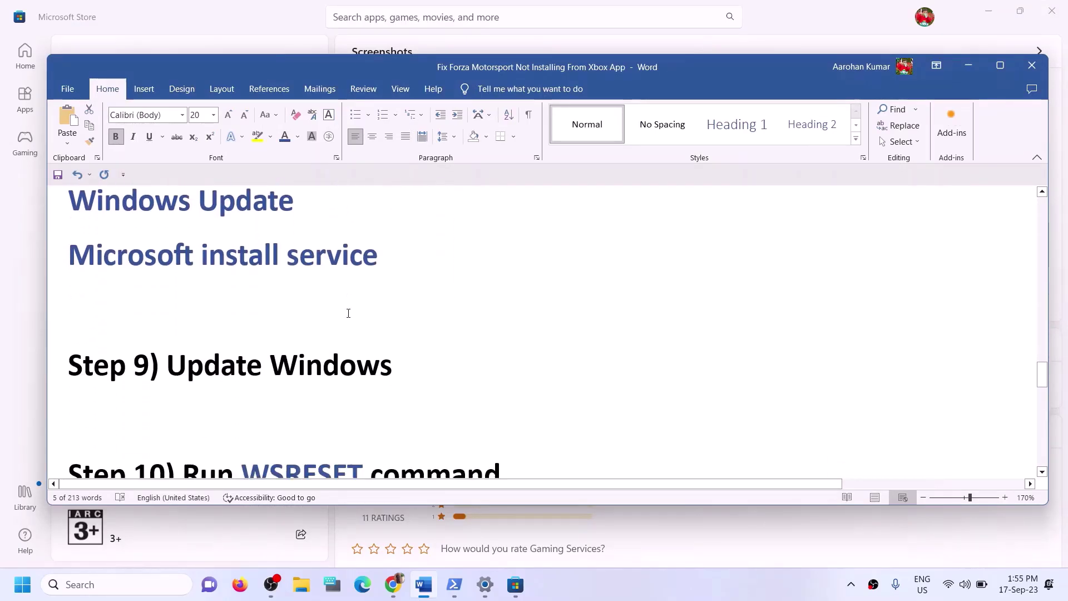
{"action": "scroll", "coordinate": [336, 327], "scroll_direction": "up", "scroll_amount": 1}
{"action": "left_click_drag", "start_coordinate": [423, 385], "coordinate": [167, 393]}
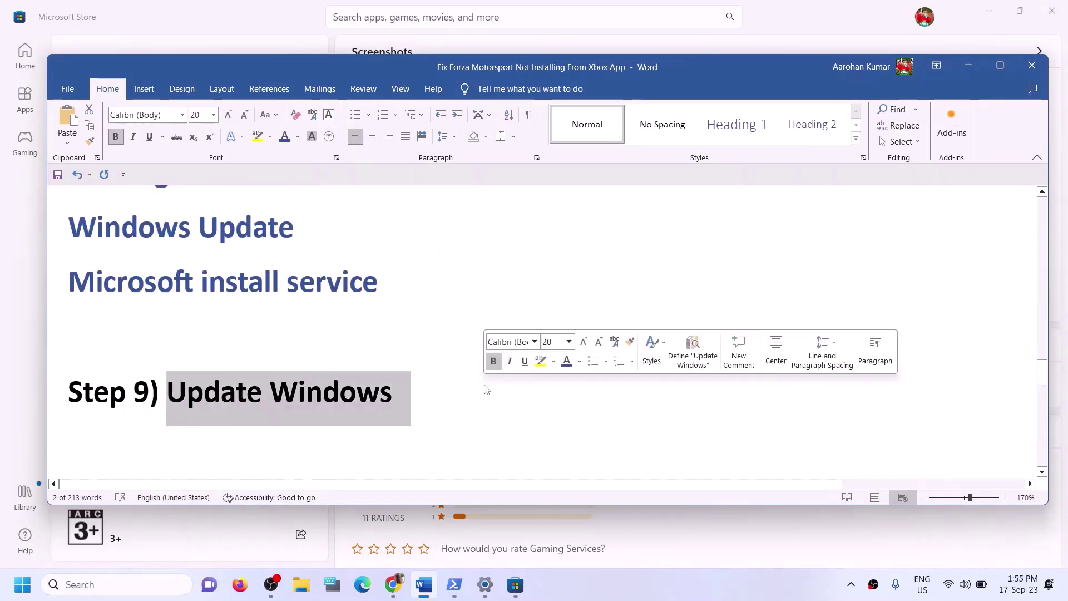
{"action": "key", "text": "alt+Tab"}
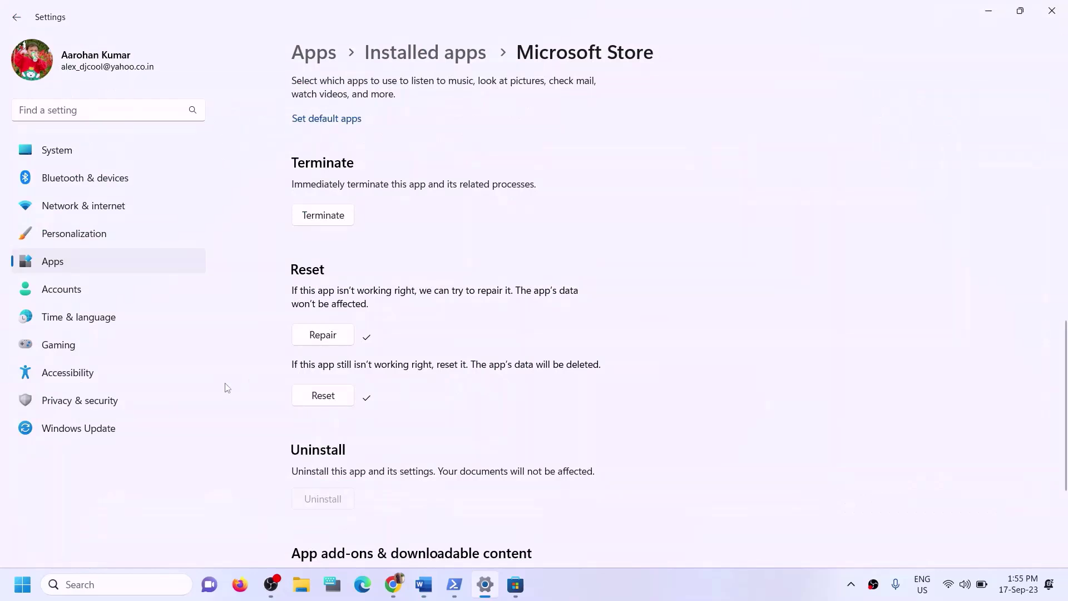
{"action": "left_click", "coordinate": [98, 428]}
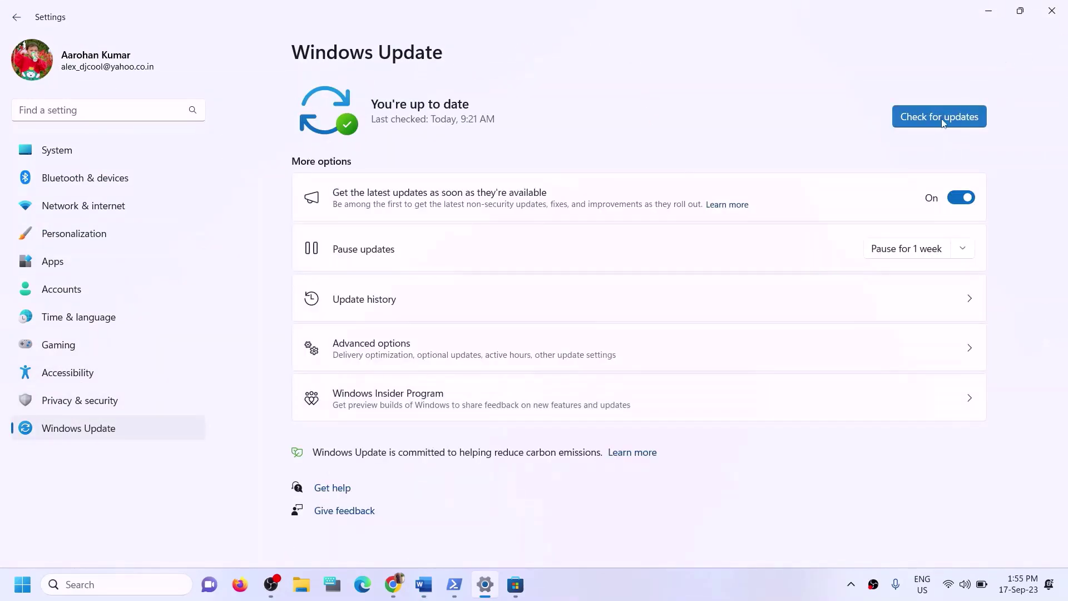
{"action": "left_click", "coordinate": [943, 117]}
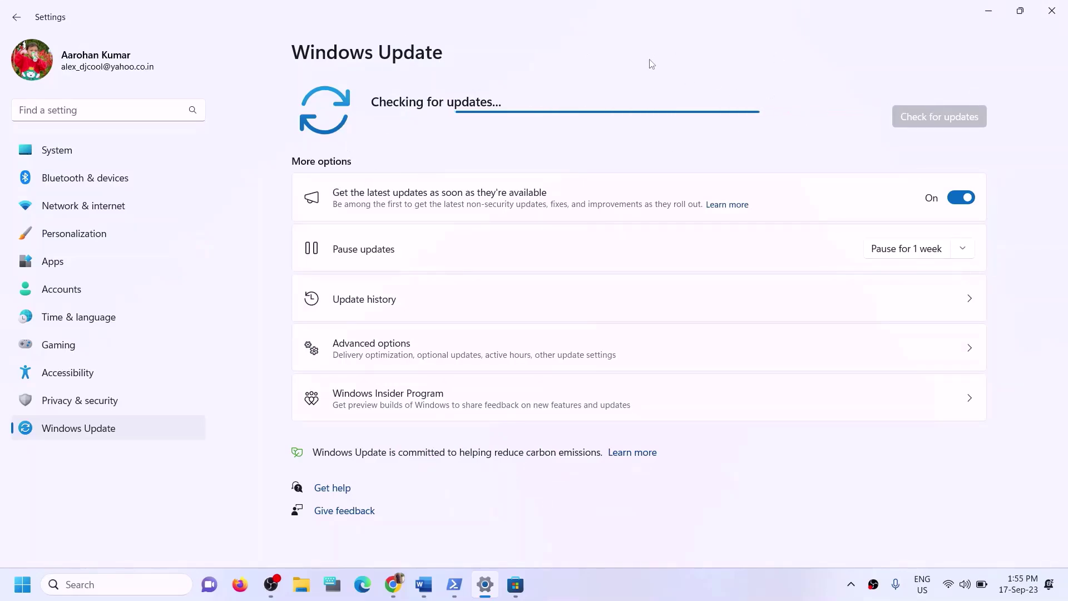
{"action": "left_click", "coordinate": [1051, 11]}
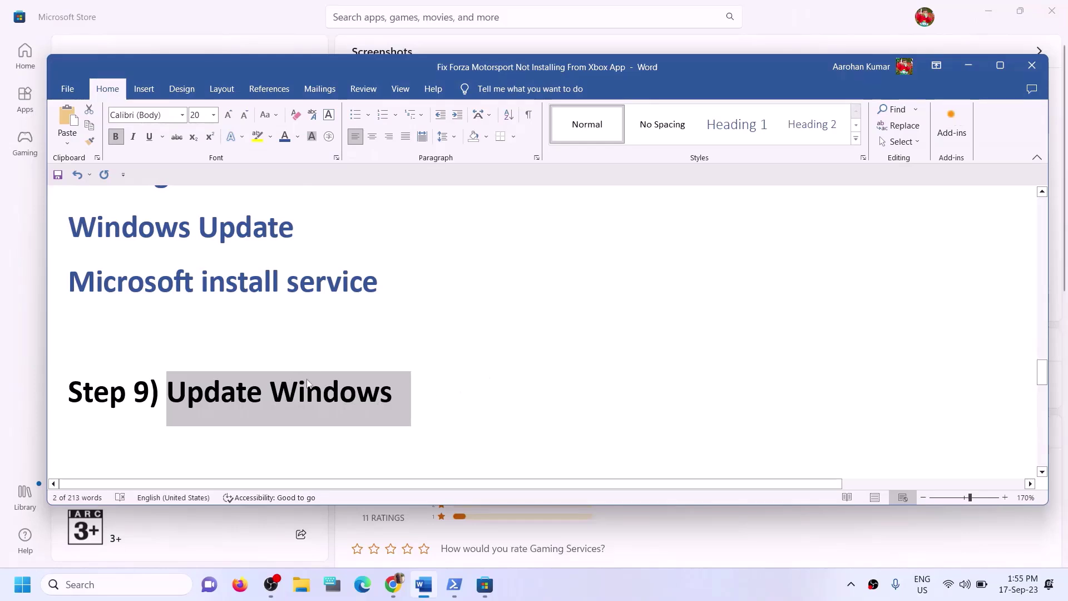
Step: Copy the WSRESET command from Step 10 of the guide and run it through Windows search
{"action": "scroll", "coordinate": [310, 382], "scroll_direction": "down", "scroll_amount": 2}
{"action": "scroll", "coordinate": [309, 382], "scroll_direction": "down", "scroll_amount": 3}
{"action": "scroll", "coordinate": [309, 332], "scroll_direction": "up", "scroll_amount": 2}
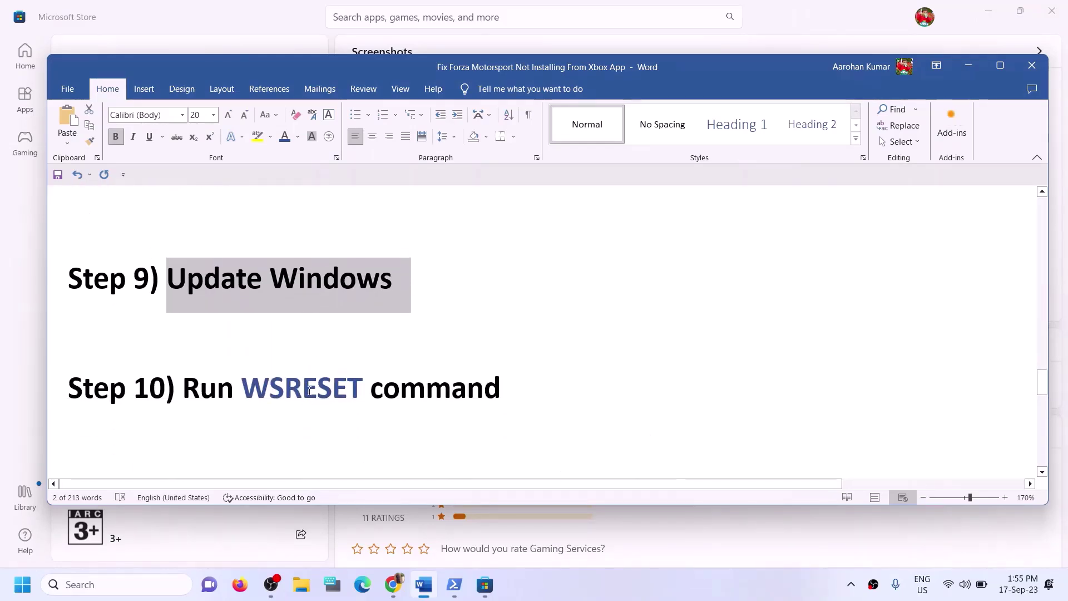
{"action": "double_click", "coordinate": [303, 388]}
{"action": "key", "text": "ctrl+c"}
{"action": "left_click", "coordinate": [145, 590]}
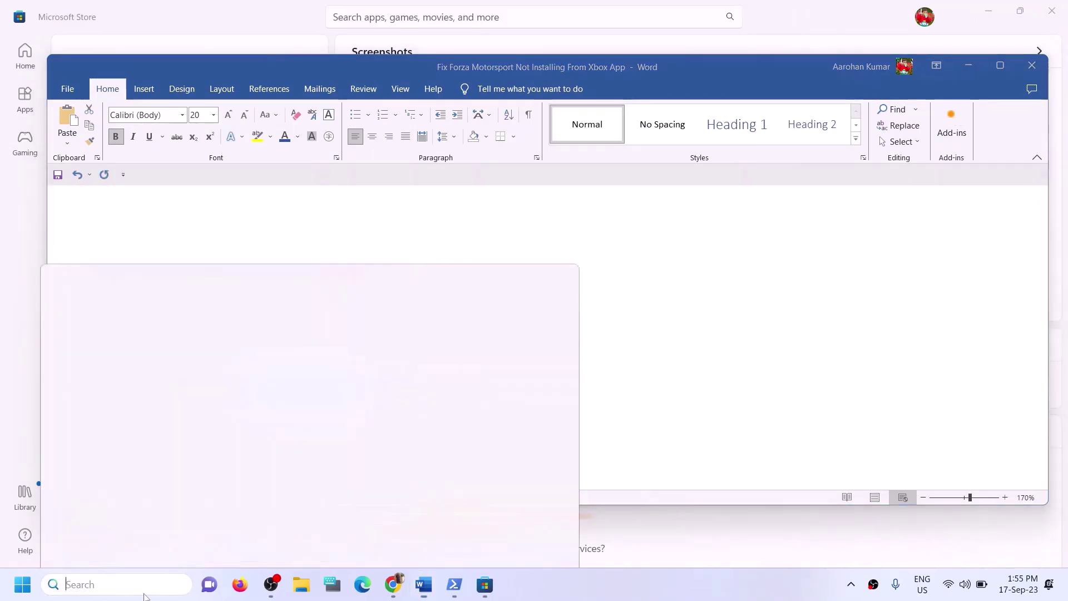
{"action": "key", "text": "ctrl+v"}
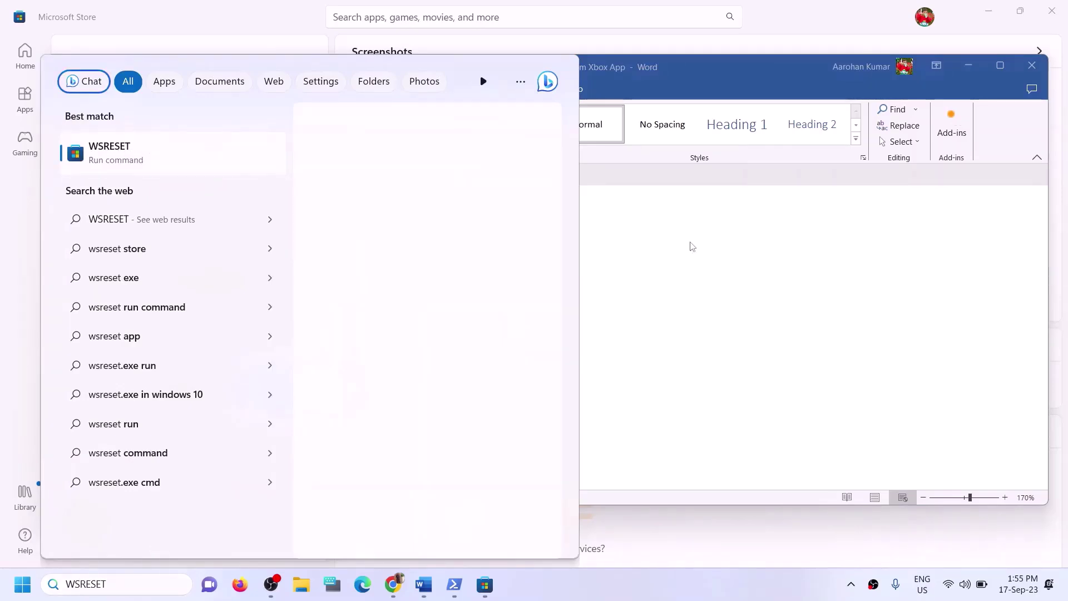
{"action": "key", "text": "Return"}
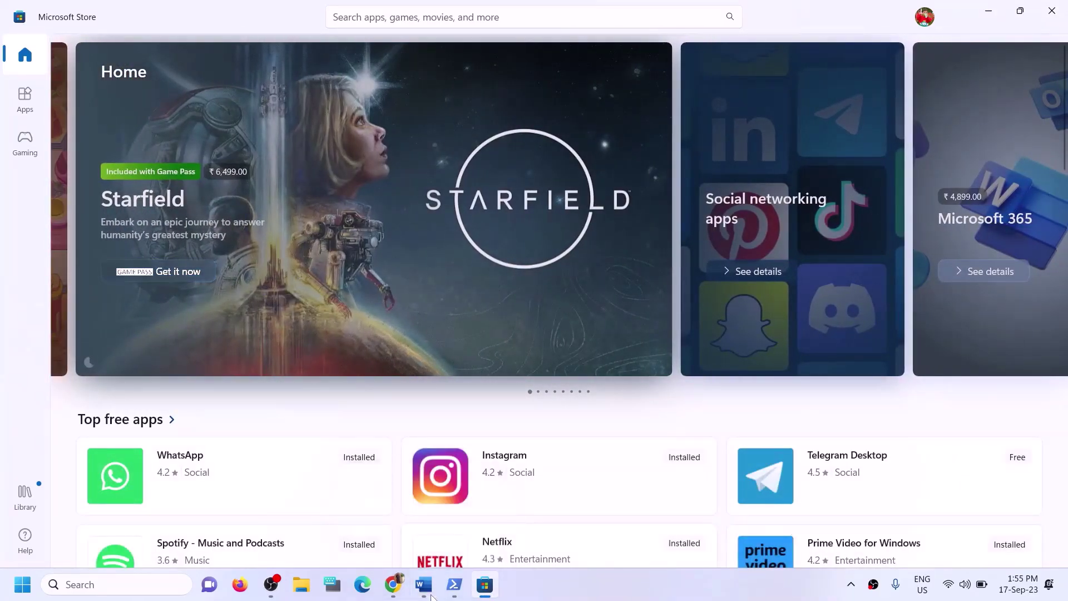
Step: Return to the Word guide and read the Step 11 instructions on uninstalling and reinstalling the Xbox App/Store
{"action": "left_click", "coordinate": [424, 584]}
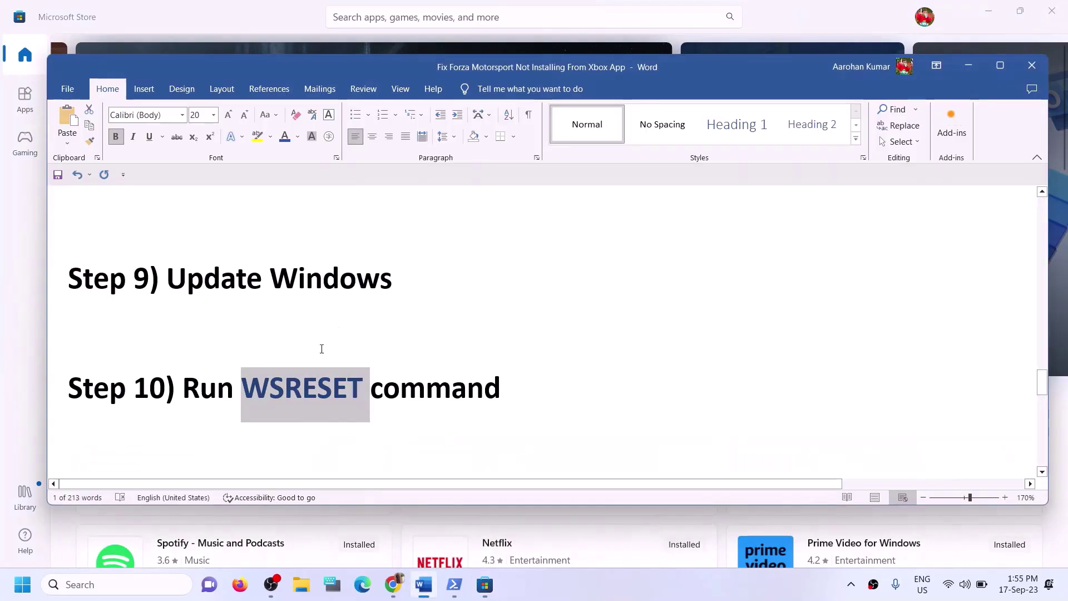
{"action": "scroll", "coordinate": [320, 348], "scroll_direction": "down", "scroll_amount": 4}
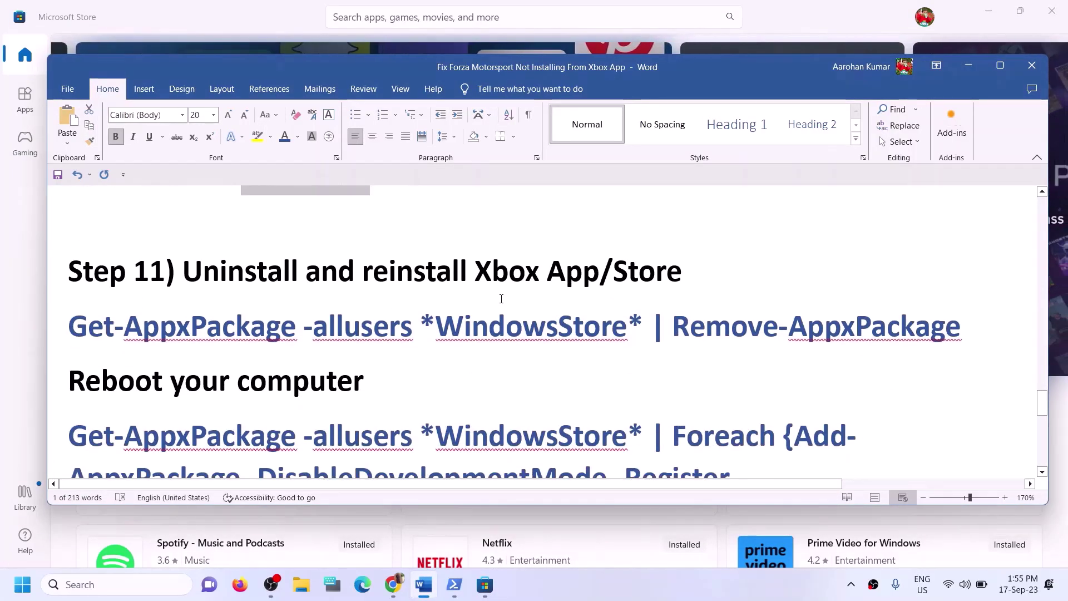
{"action": "left_click_drag", "start_coordinate": [362, 271], "coordinate": [683, 272]}
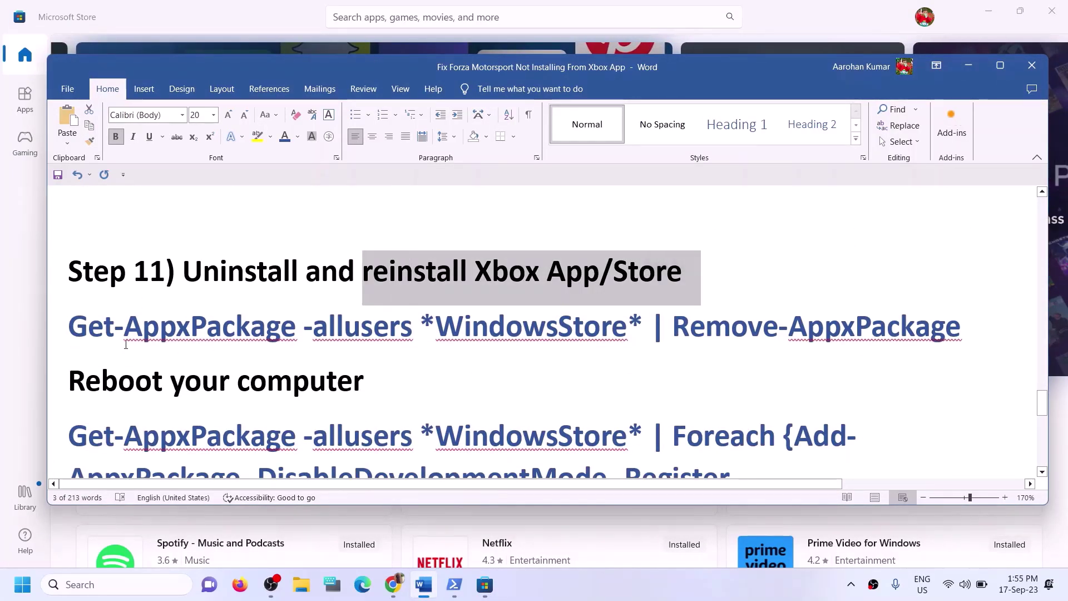
{"action": "left_click", "coordinate": [124, 327]}
{"action": "scroll", "coordinate": [496, 357], "scroll_direction": "down", "scroll_amount": 2}
{"action": "scroll", "coordinate": [496, 353], "scroll_direction": "up", "scroll_amount": 2}
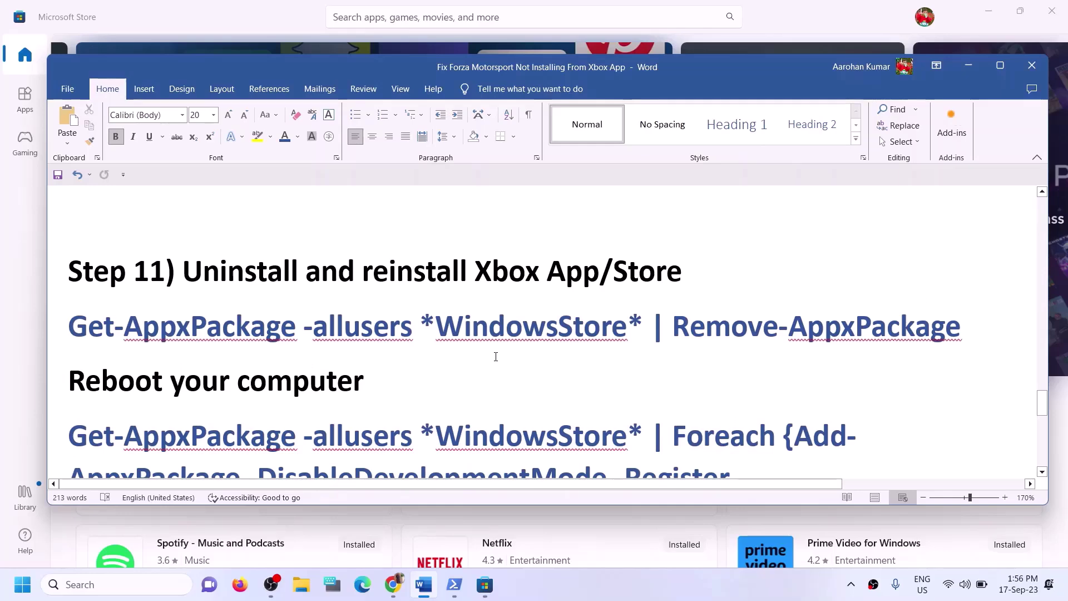
Step: Find the Xbox app with Windows search, uninstall it and return to the Word guide
{"action": "left_click", "coordinate": [109, 586]}
{"action": "type", "text": "xbox"}
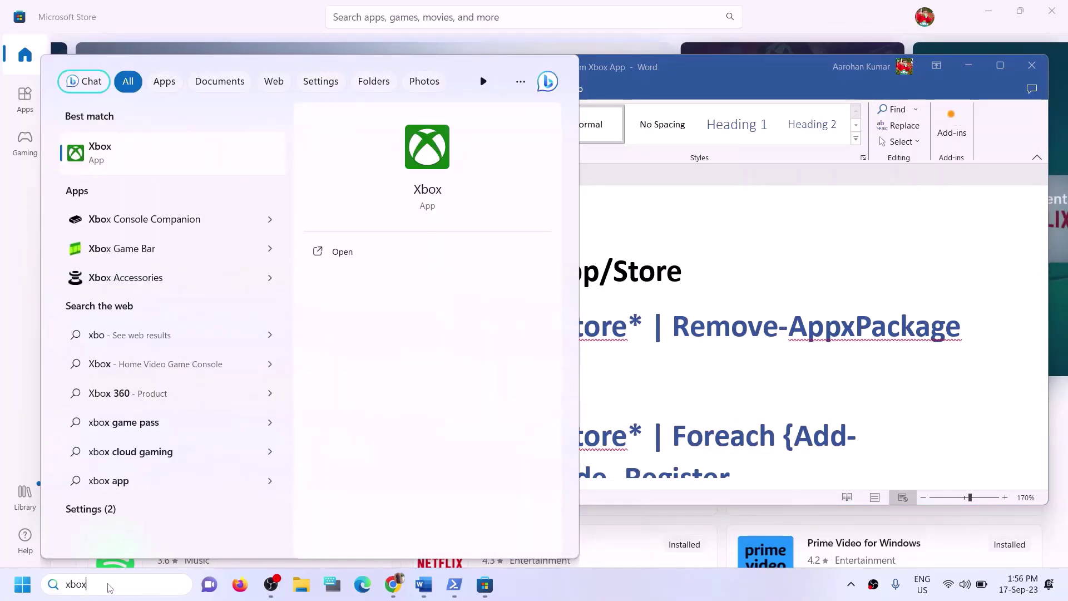
{"action": "right_click", "coordinate": [133, 173]}
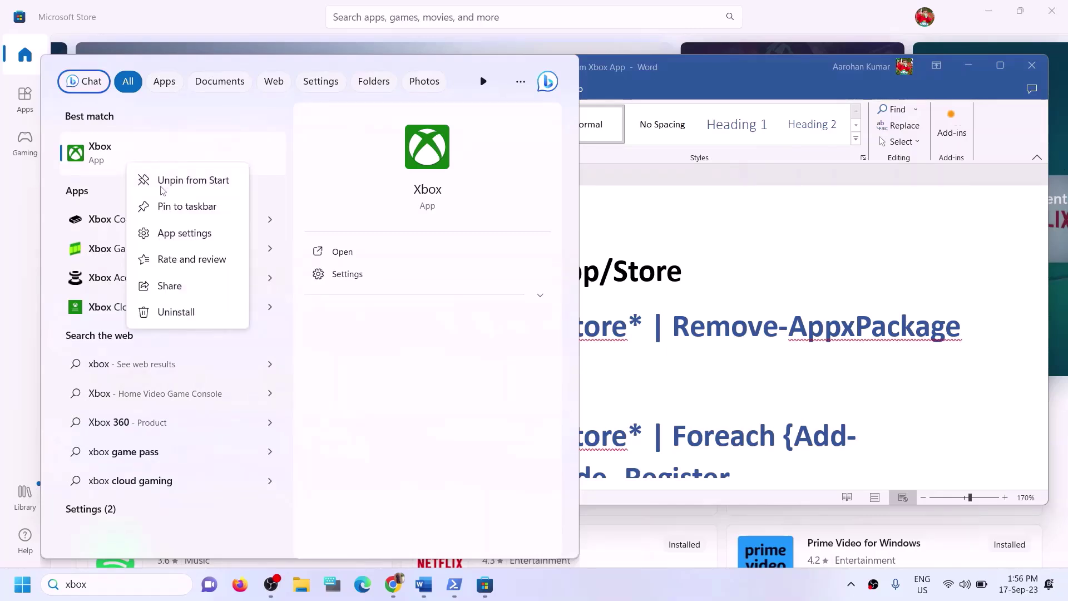
{"action": "left_click", "coordinate": [189, 314]}
{"action": "left_click", "coordinate": [226, 327]}
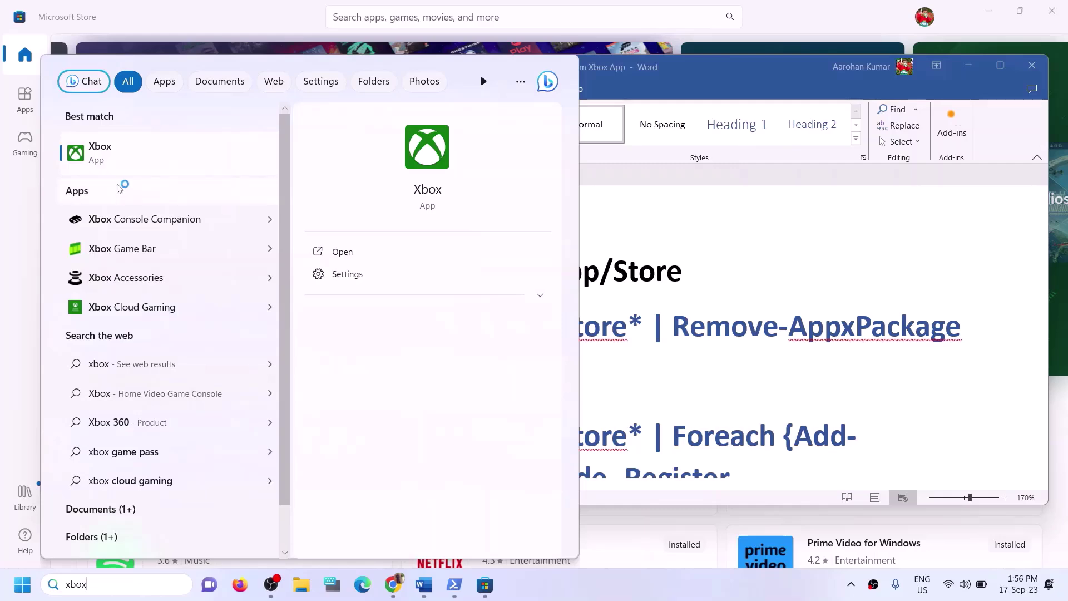
{"action": "left_click", "coordinate": [639, 272]}
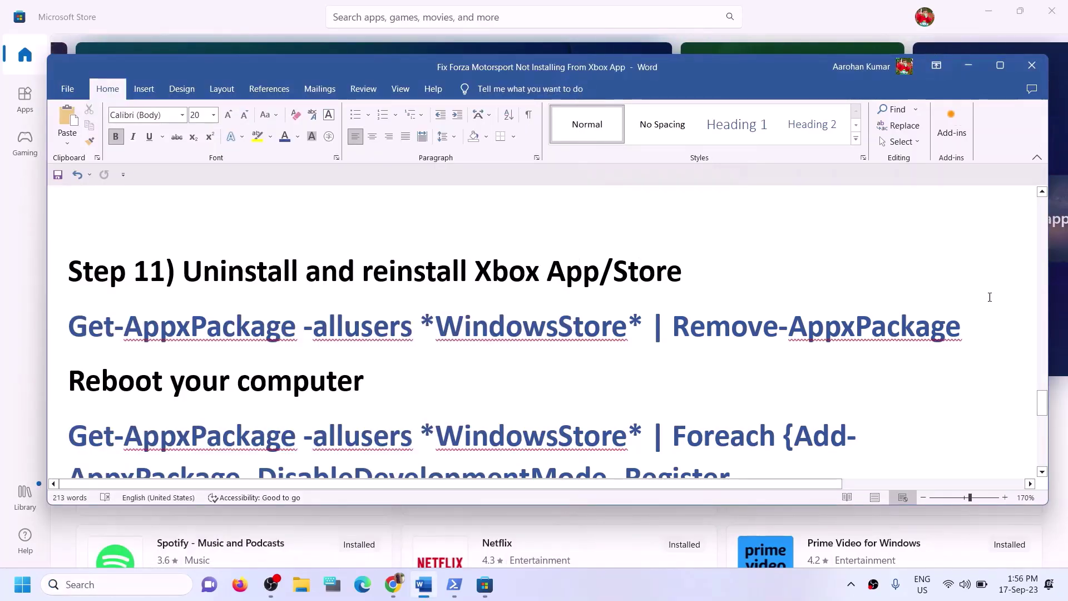
Step: Copy the command "Get-AppxPackage -allusers *WindowsStore* | Remove-AppxPackage" from Step 11 of the guide
{"action": "left_click_drag", "start_coordinate": [962, 329], "coordinate": [70, 328]}
{"action": "right_click", "coordinate": [122, 329]}
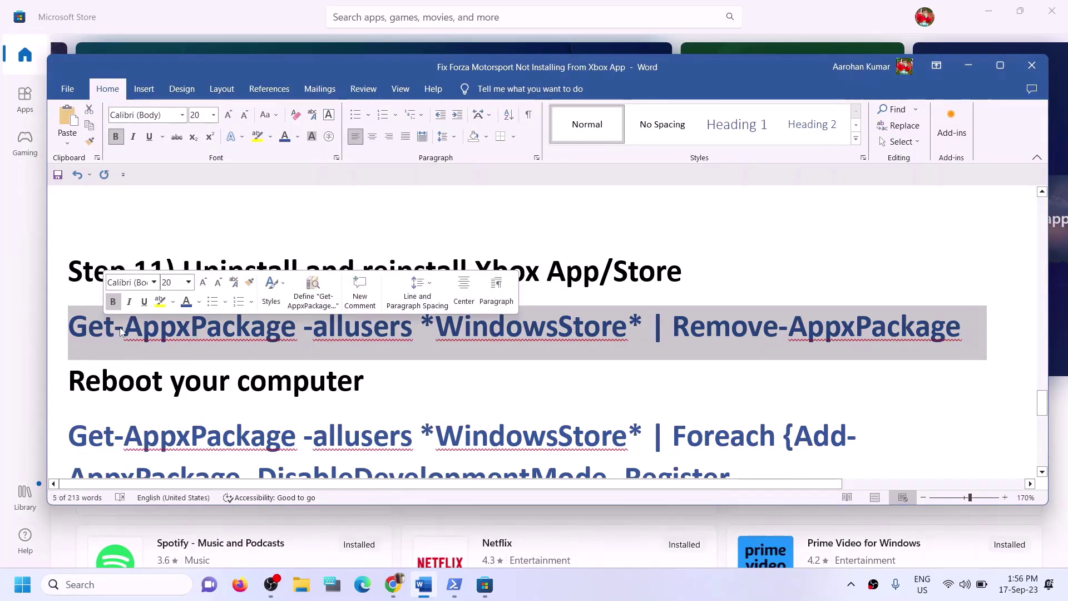
{"action": "left_click", "coordinate": [152, 376]}
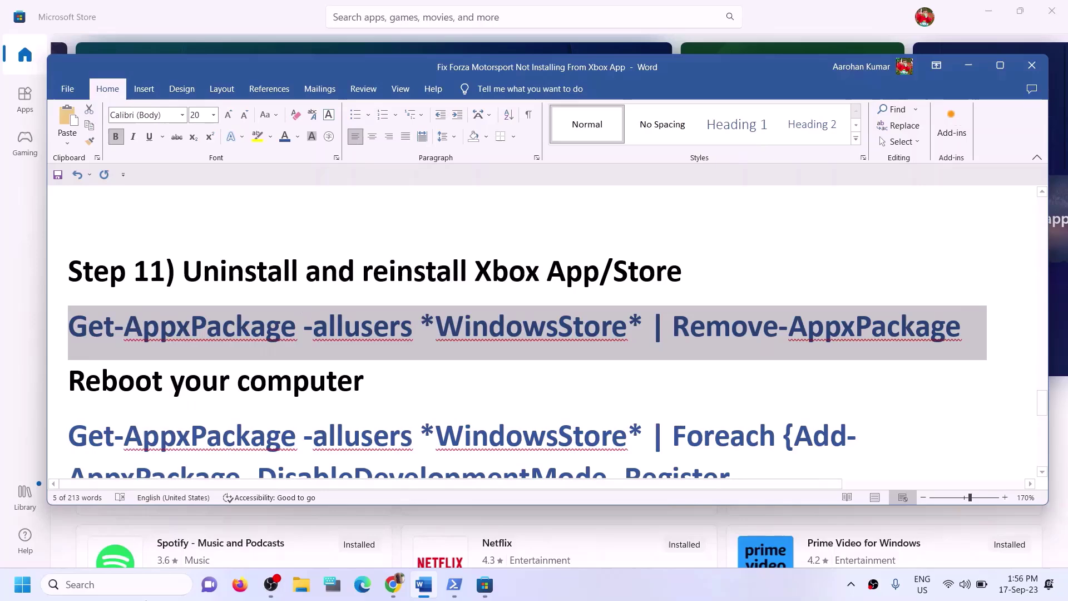
Step: Open Windows PowerShell as administrator and run the copied command "Get-AppxPackage -allusers *WindowsStore* | Remove-AppxPackage"
{"action": "left_click", "coordinate": [146, 594]}
{"action": "type", "text": "powe"}
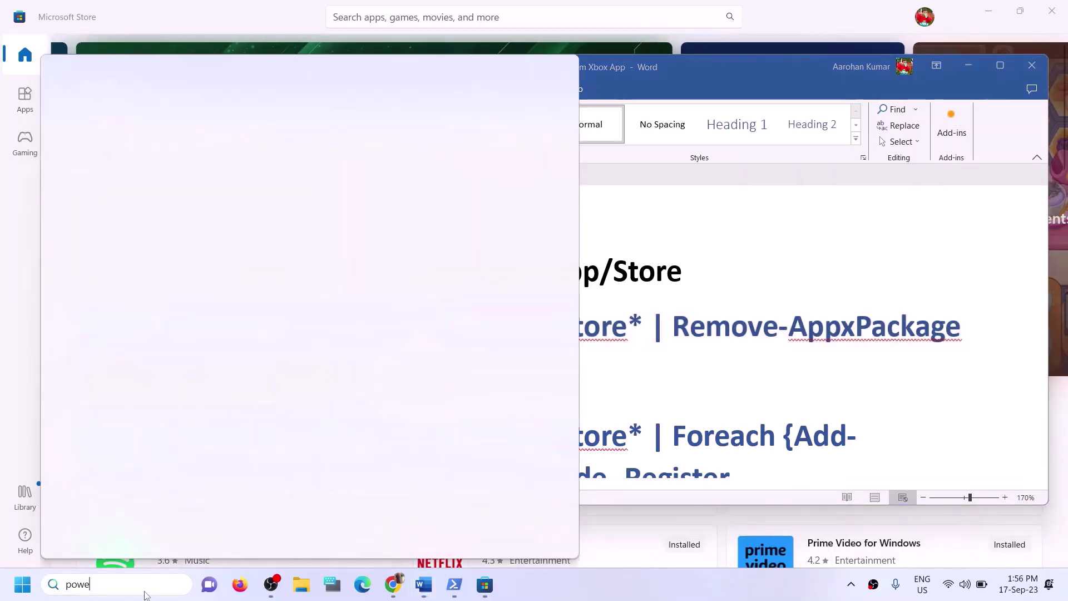
{"action": "type", "text": "rshell"}
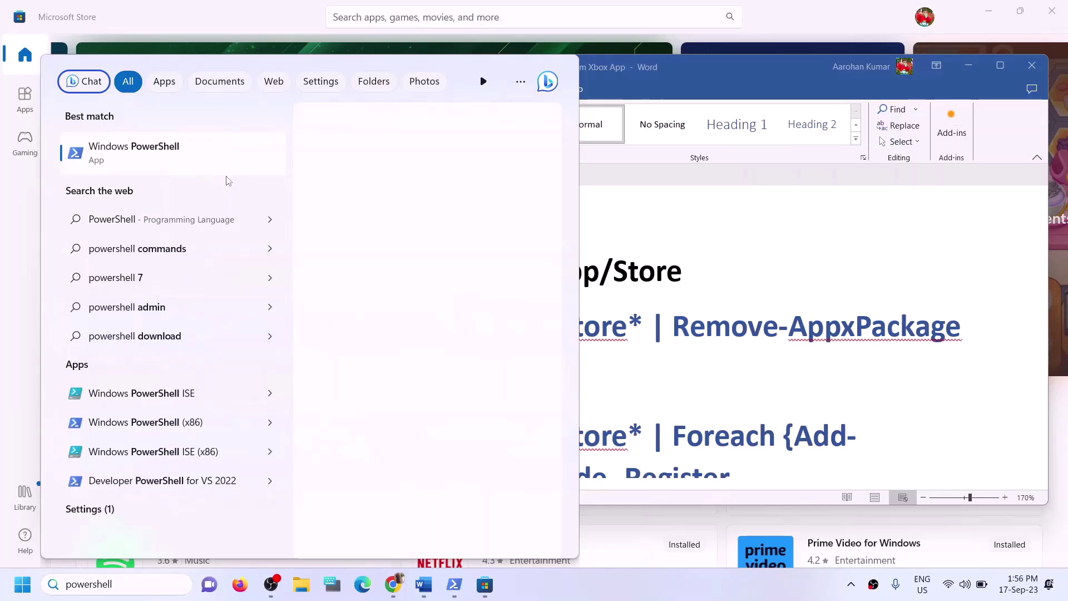
{"action": "right_click", "coordinate": [202, 159]}
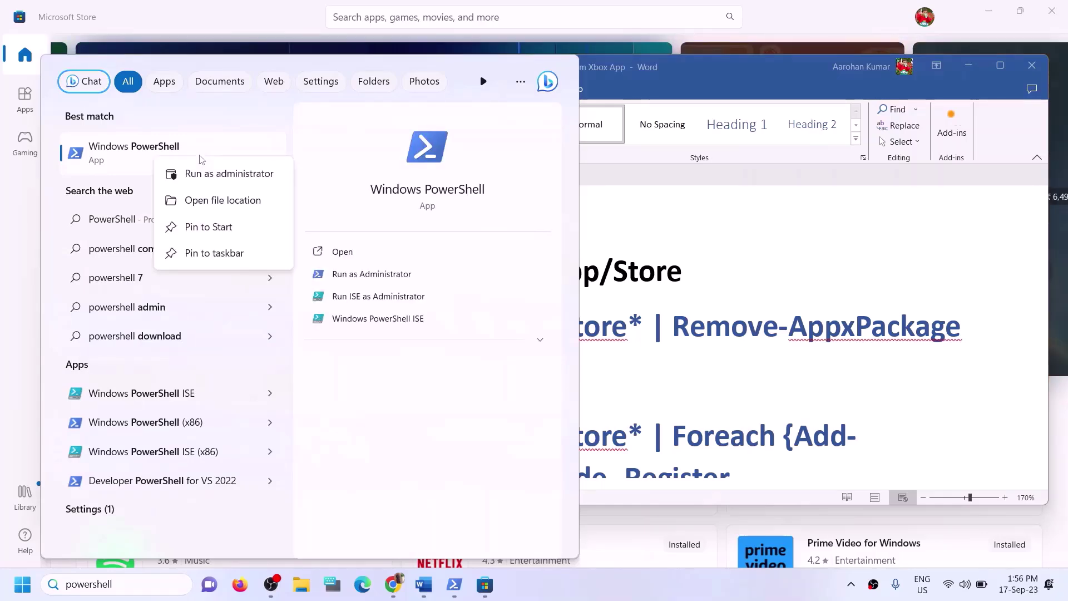
{"action": "left_click", "coordinate": [209, 174]}
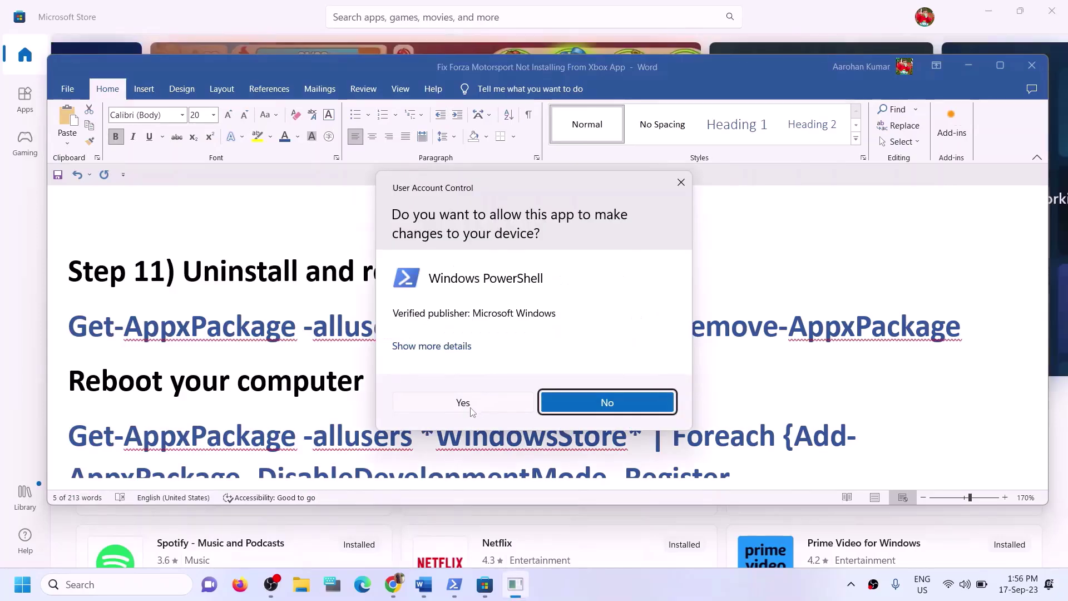
{"action": "left_click", "coordinate": [471, 408]}
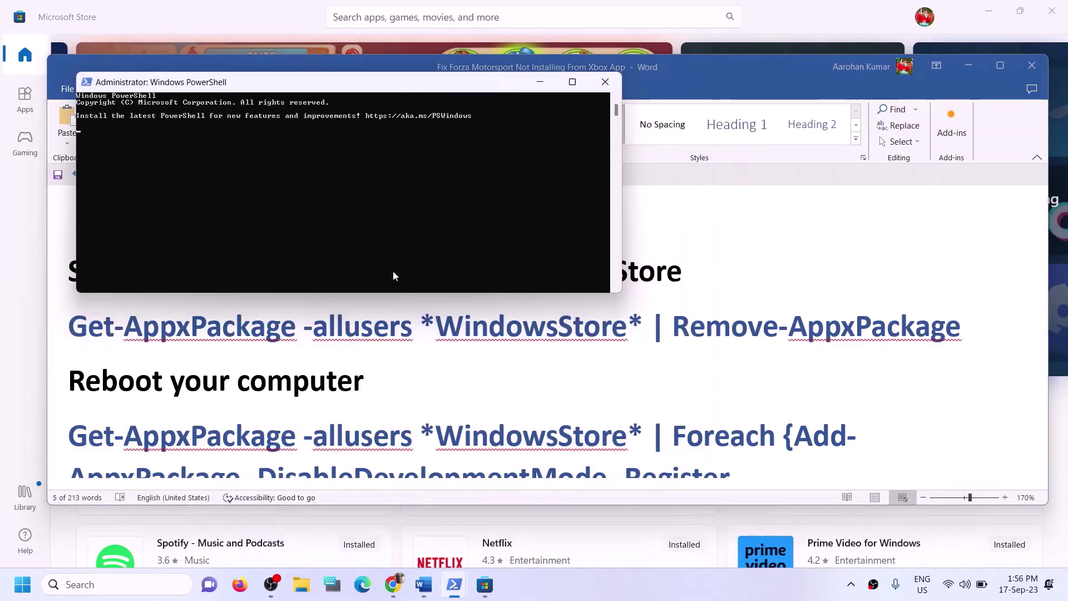
{"action": "key", "text": "ctrl+v"}
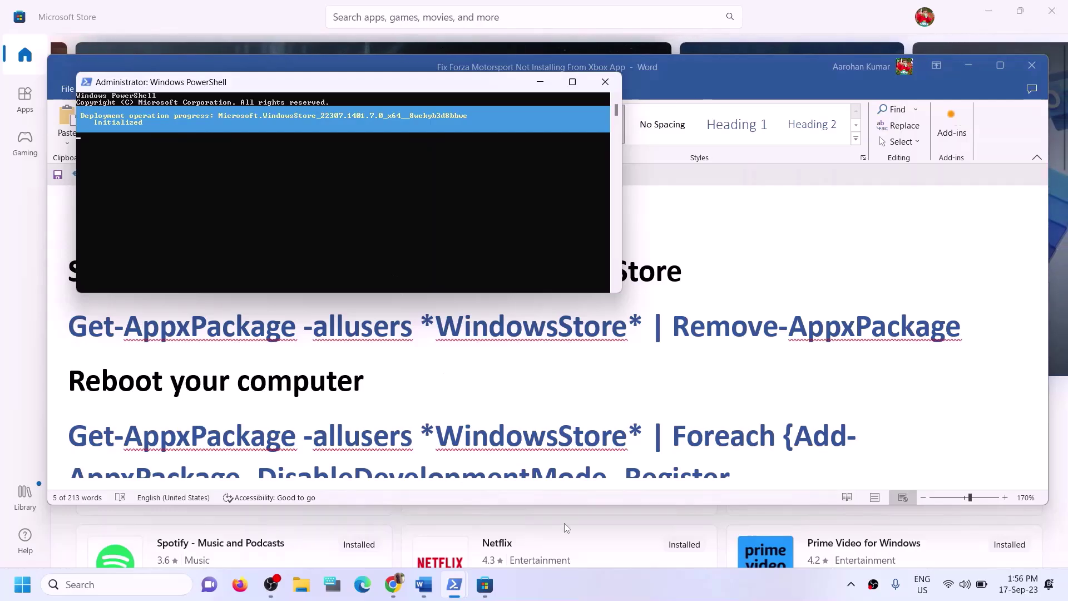
{"action": "left_click", "coordinate": [233, 16]}
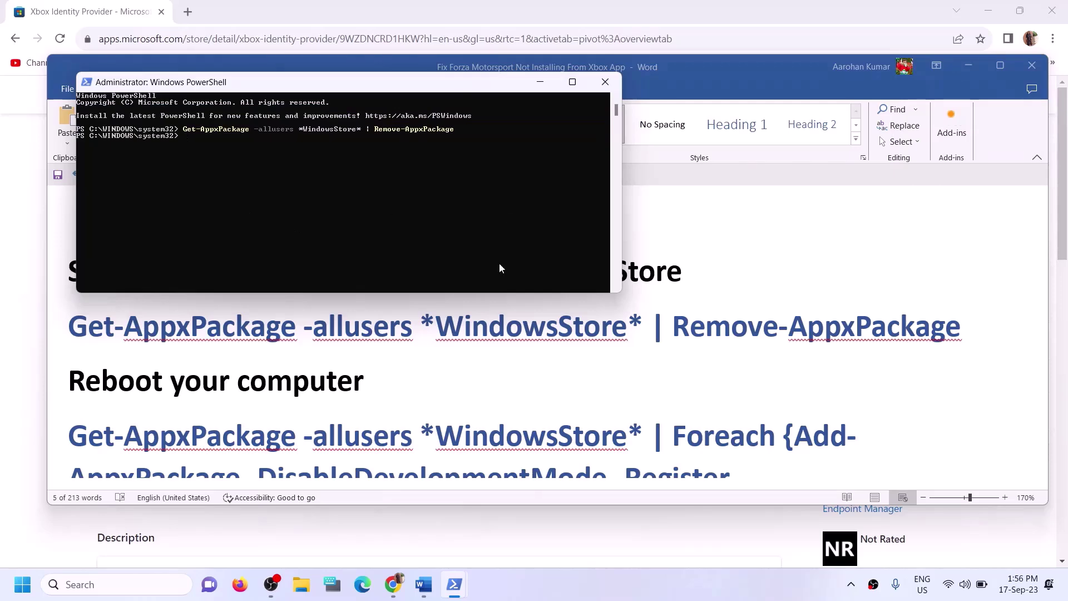
Step: Return to the Word guide, read the reboot instruction and copy the "Get-AppxPackage -allusers *WindowsStore* | Foreach" re-registration command below it
{"action": "left_click", "coordinate": [412, 379]}
{"action": "scroll", "coordinate": [410, 385], "scroll_direction": "down", "scroll_amount": 1}
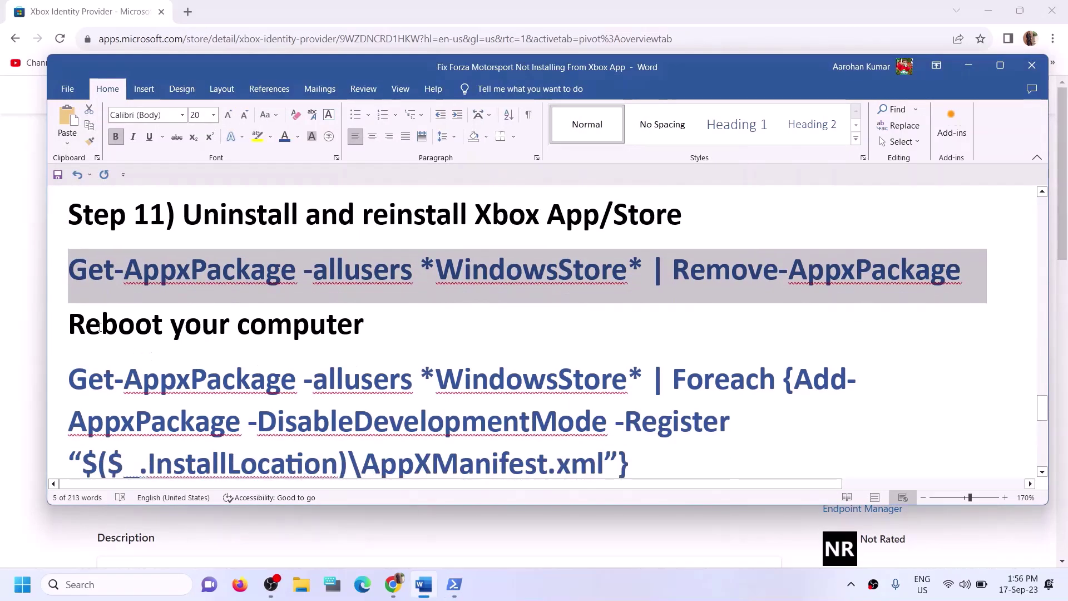
{"action": "left_click_drag", "start_coordinate": [99, 327], "coordinate": [394, 319]}
{"action": "scroll", "coordinate": [644, 409], "scroll_direction": "down", "scroll_amount": 1}
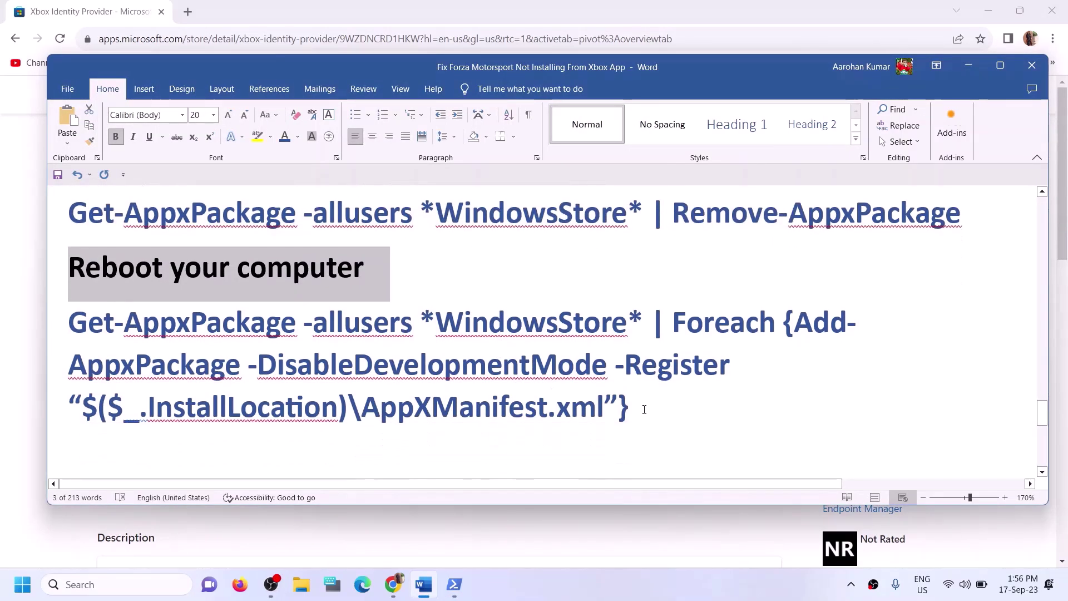
{"action": "left_click_drag", "start_coordinate": [644, 410], "coordinate": [99, 335]}
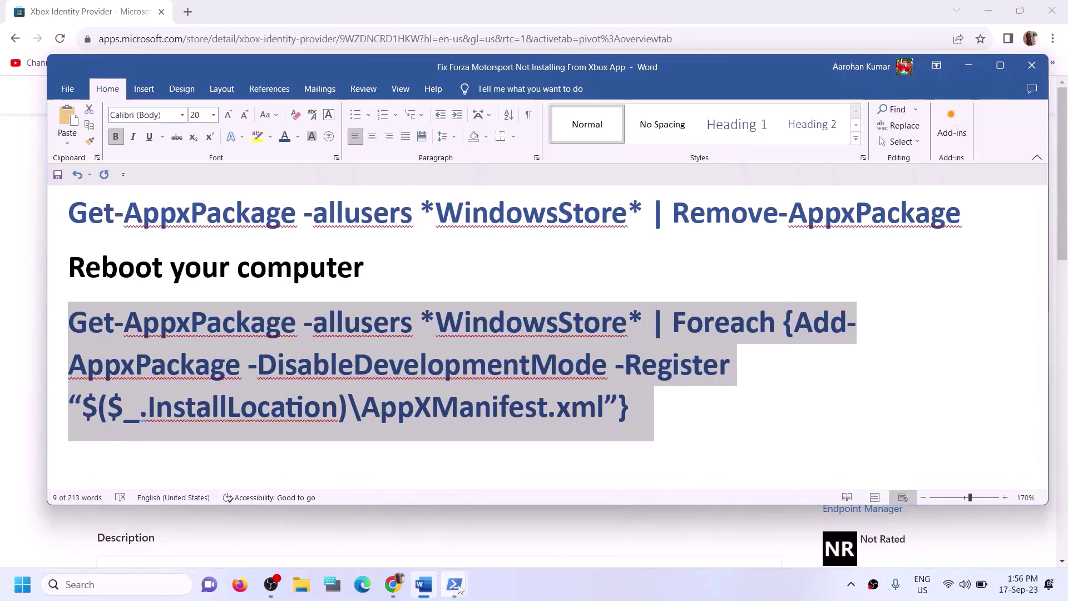
Step: Run the copied WindowsStore re-registration command with -DisableDevelopmentMode -Register in the administrator PowerShell window
{"action": "mouse_move", "coordinate": [458, 587]}
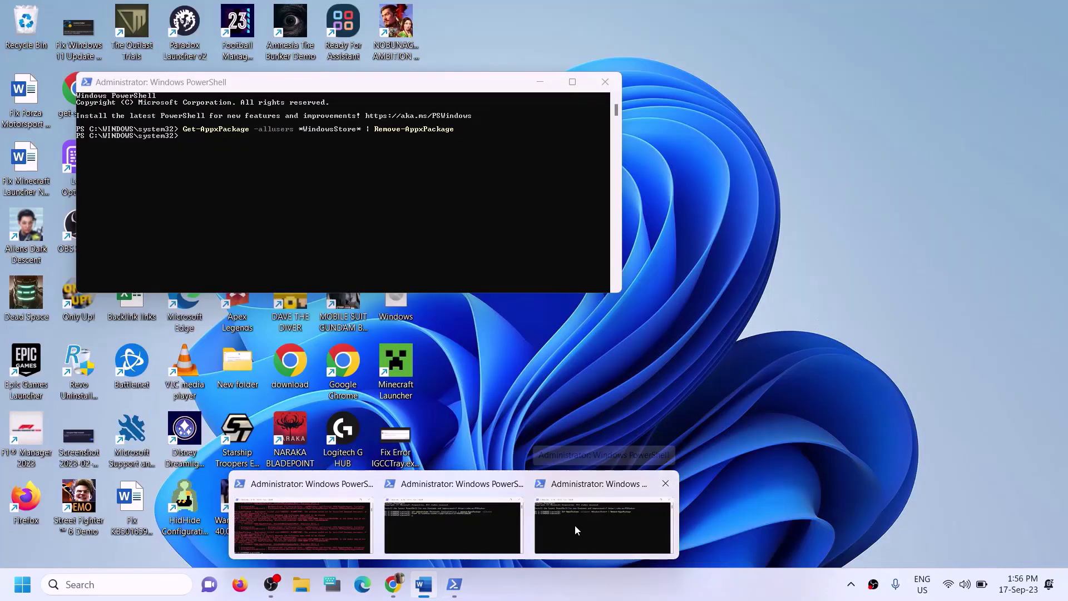
{"action": "left_click", "coordinate": [575, 530]}
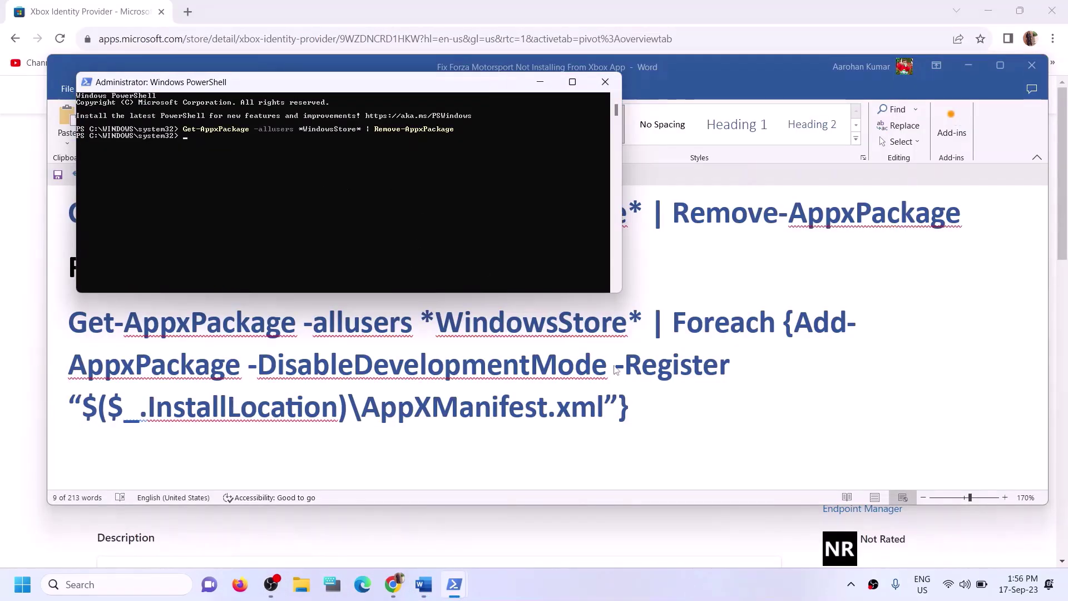
{"action": "key", "text": "alt+Tab"}
{"action": "left_click_drag", "start_coordinate": [112, 258], "coordinate": [367, 266]}
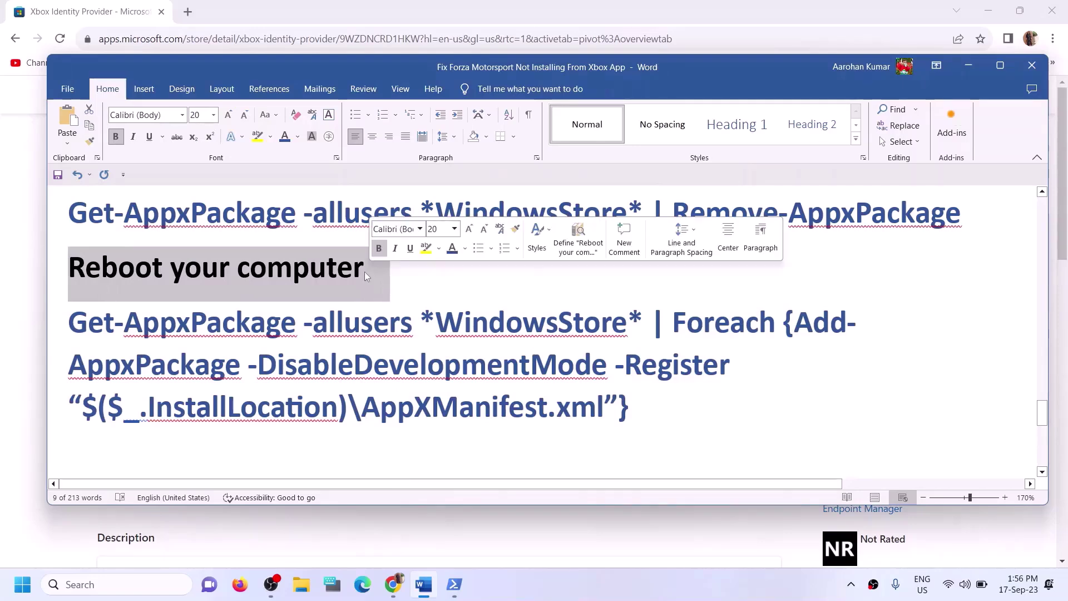
{"action": "left_click", "coordinate": [454, 584]}
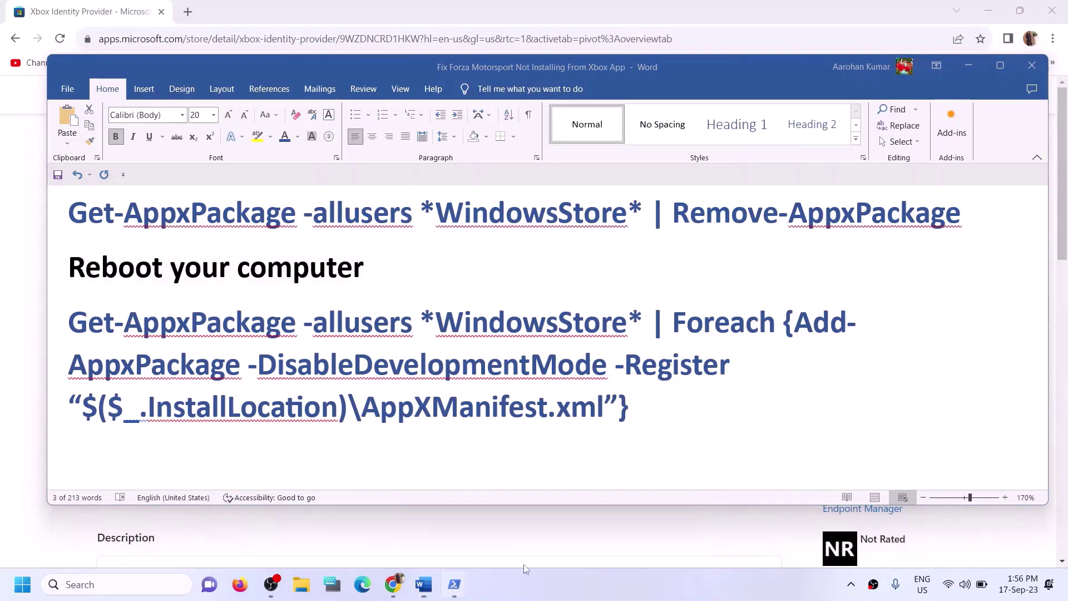
{"action": "left_click", "coordinate": [451, 511]}
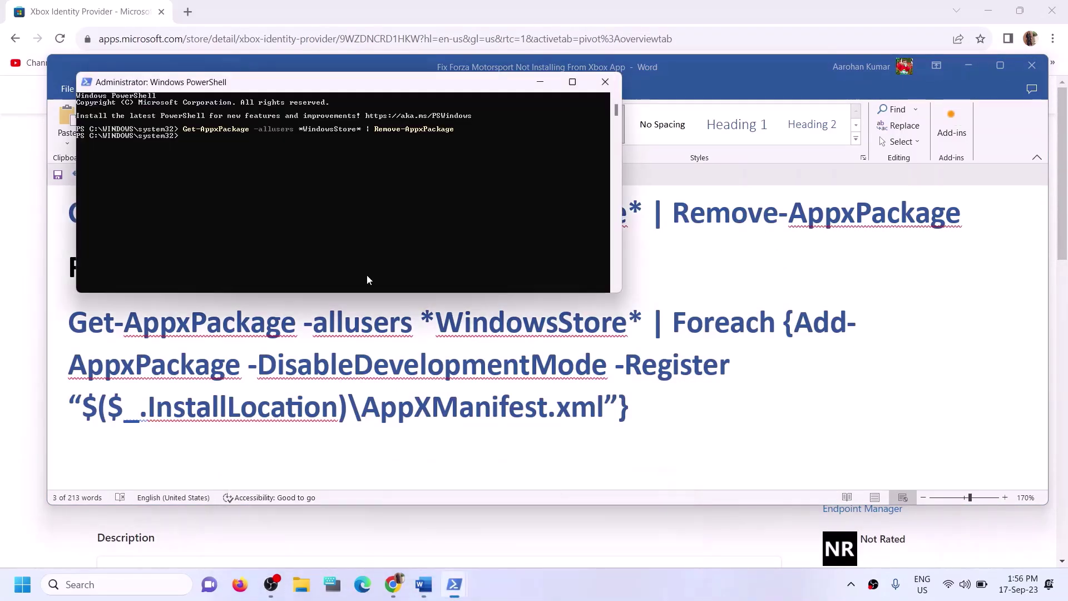
{"action": "right_click", "coordinate": [213, 166]}
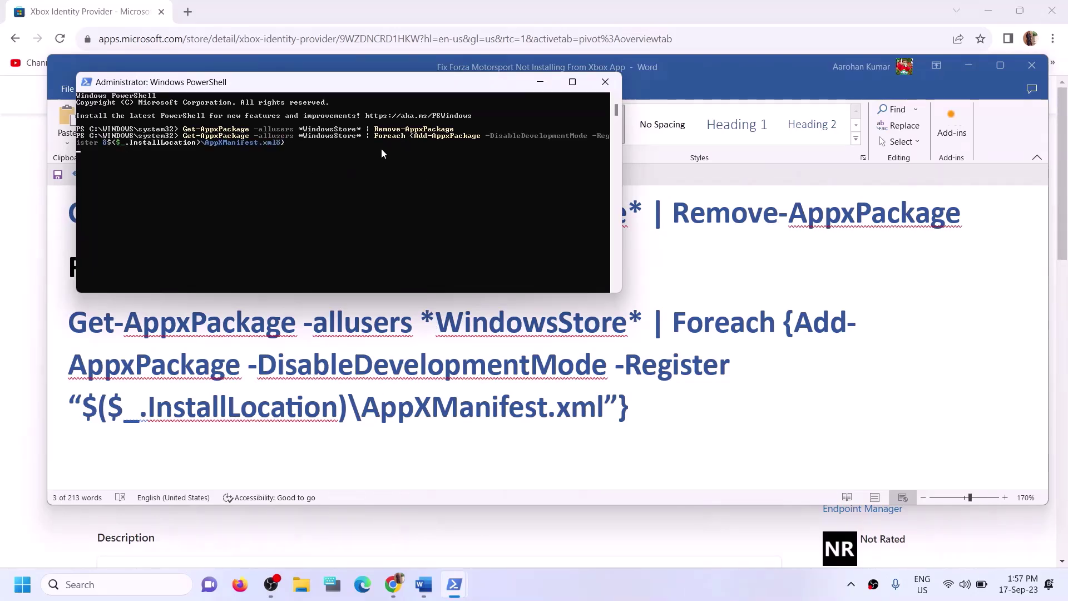
{"action": "key", "text": "Return"}
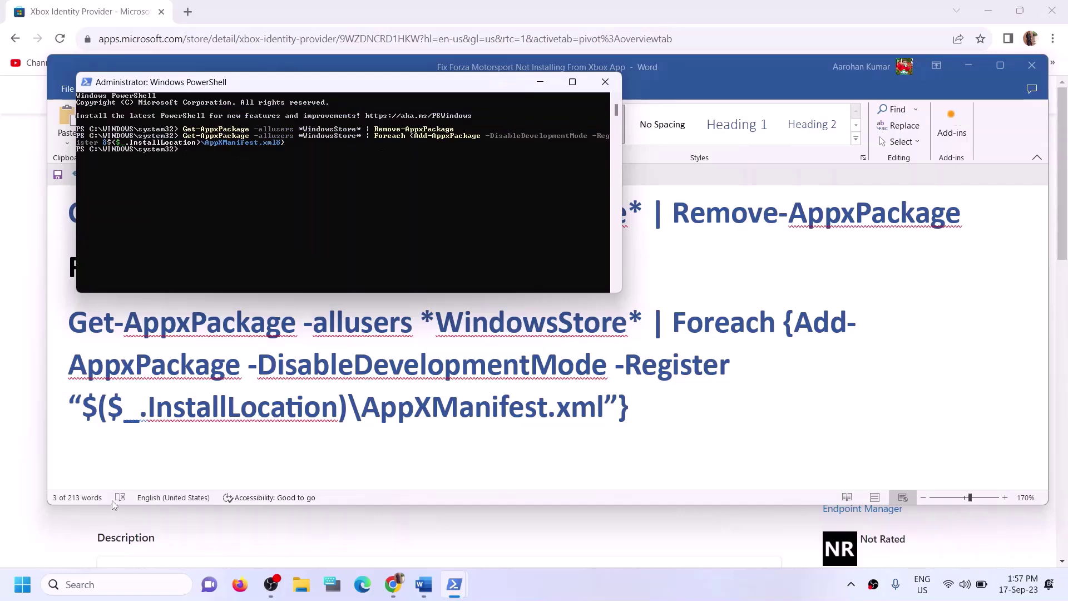
{"action": "left_click", "coordinate": [105, 587]}
{"action": "type", "text": "sto"}
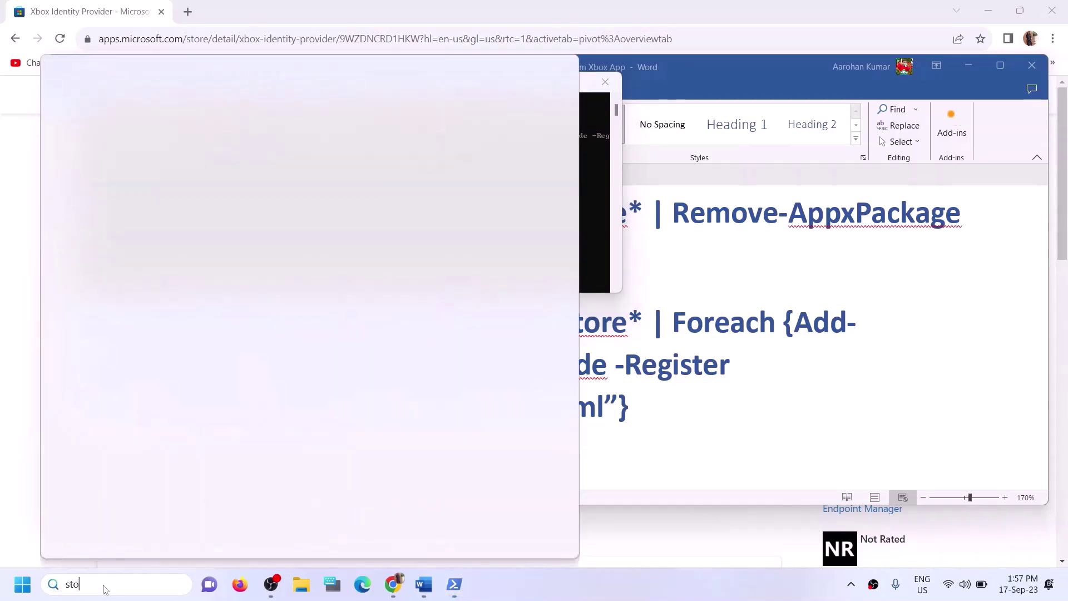
{"action": "type", "text": "re"}
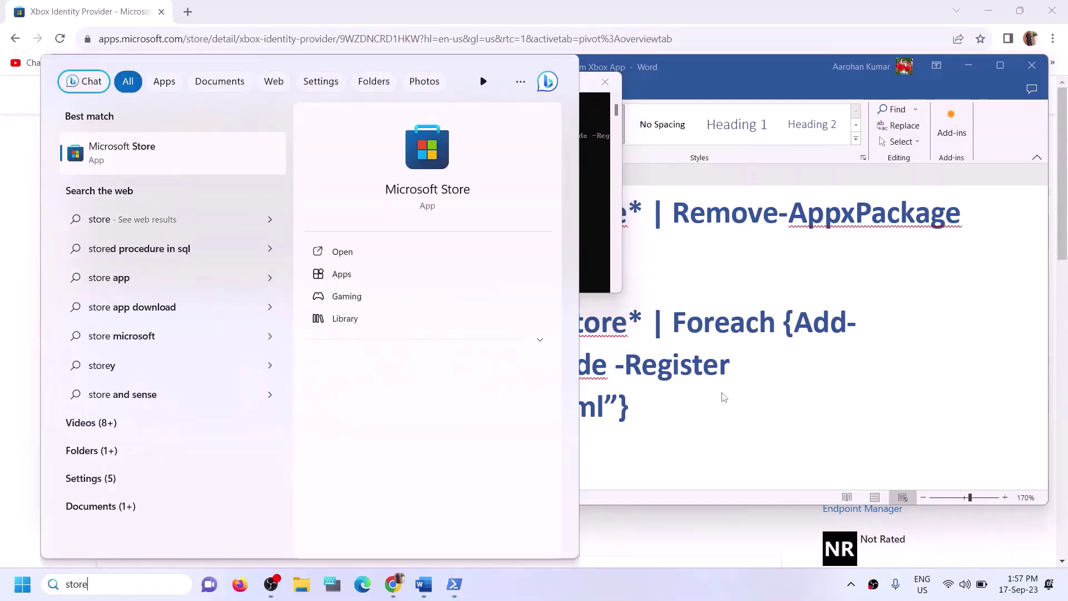
{"action": "left_click", "coordinate": [723, 397]}
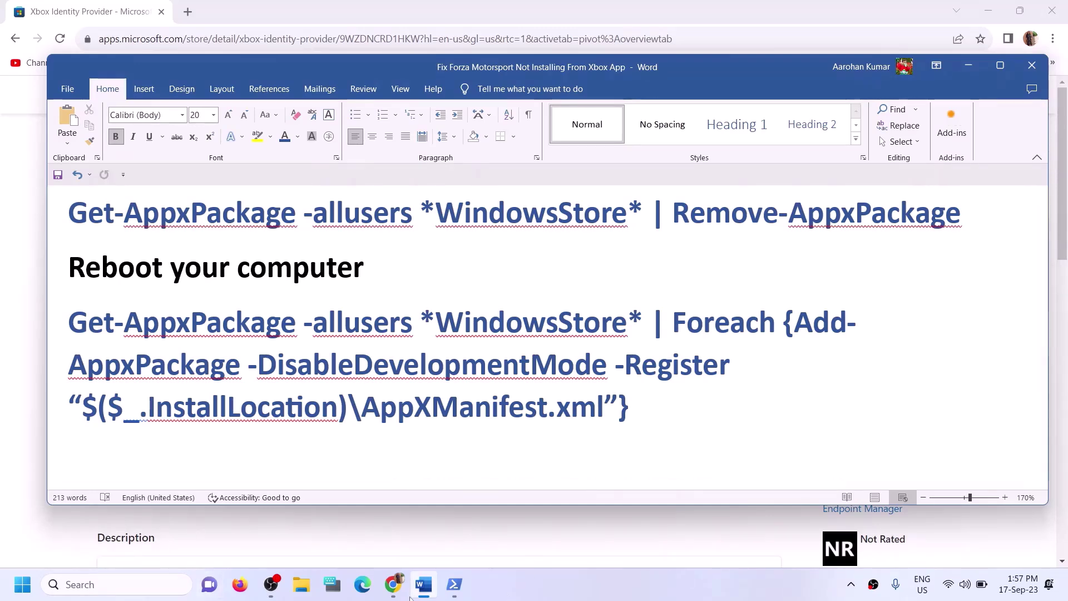
Step: Find the Microsoft Store with Windows search, open it and maximize its window
{"action": "left_click", "coordinate": [144, 581]}
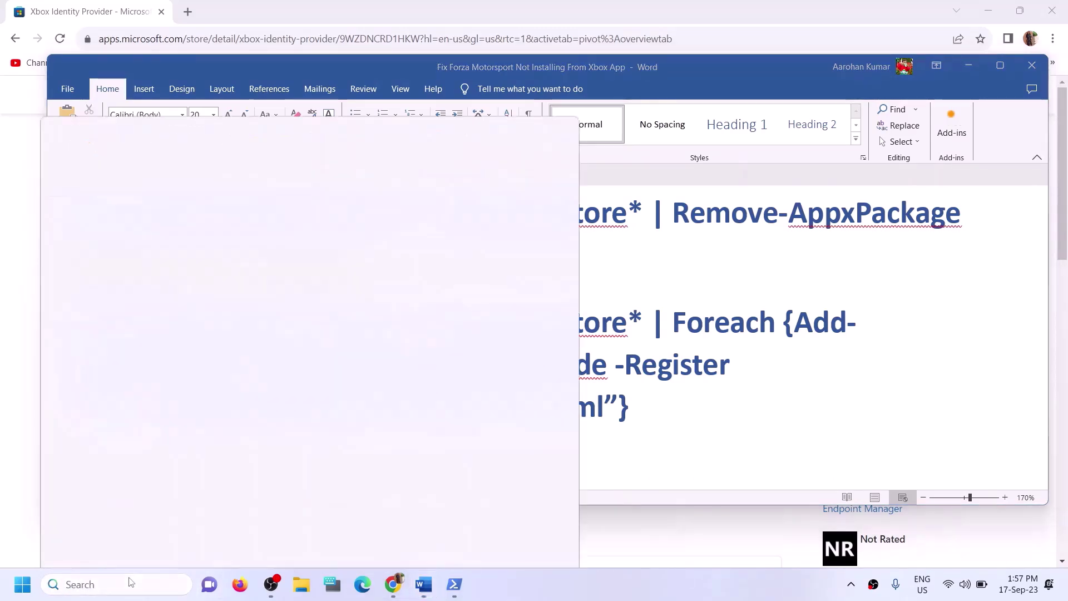
{"action": "type", "text": "store"}
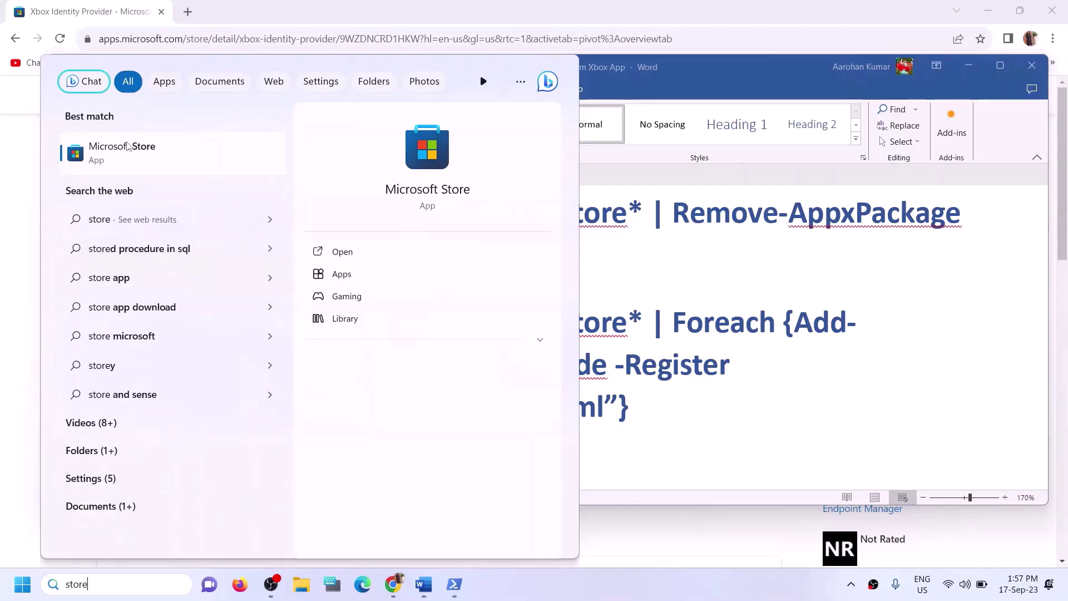
{"action": "left_click", "coordinate": [444, 152]}
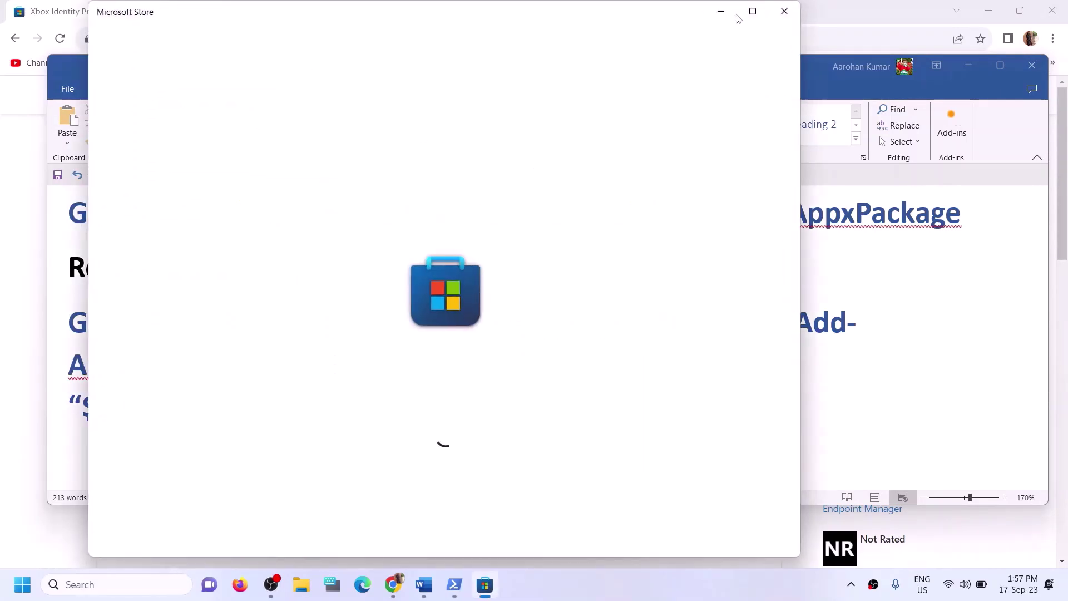
{"action": "left_click", "coordinate": [753, 11]}
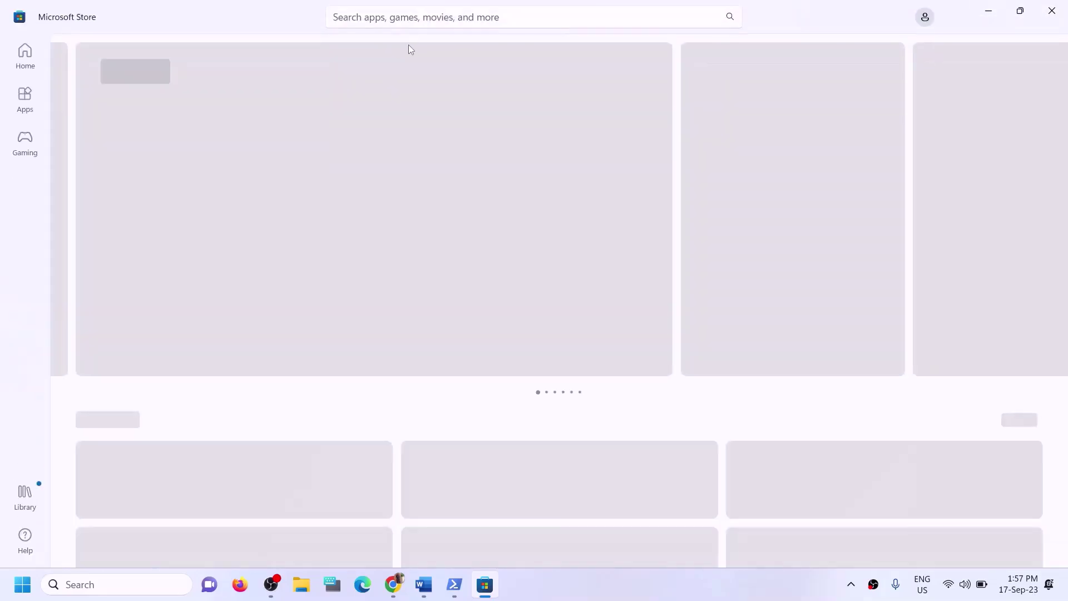
Step: Search the Microsoft Store for "xbox", open the Xbox app page and start installing the app
{"action": "left_click", "coordinate": [385, 17]}
{"action": "type", "text": "x"}
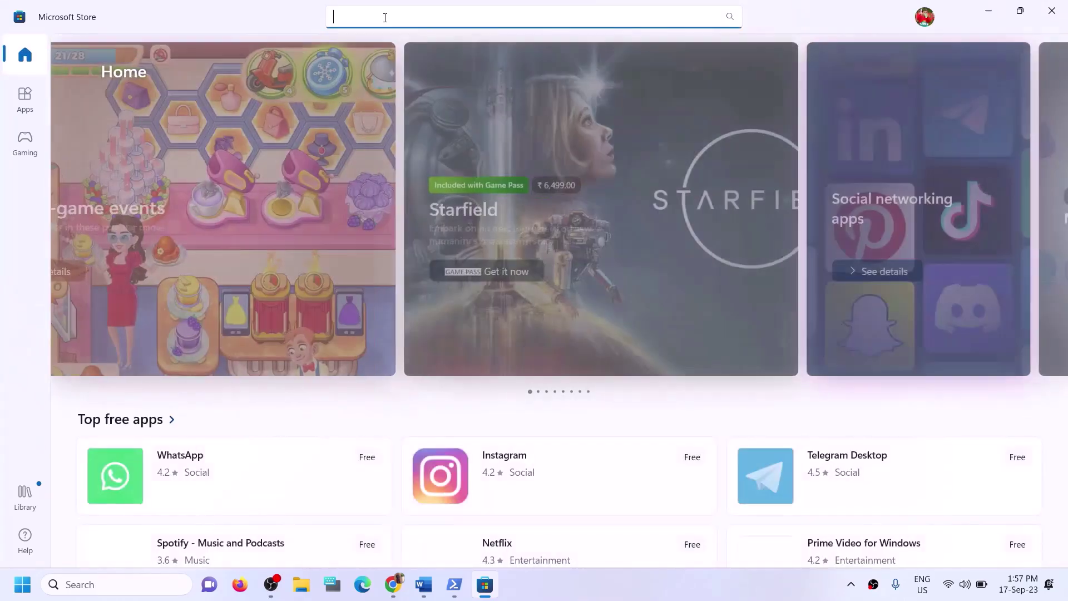
{"action": "type", "text": "box"}
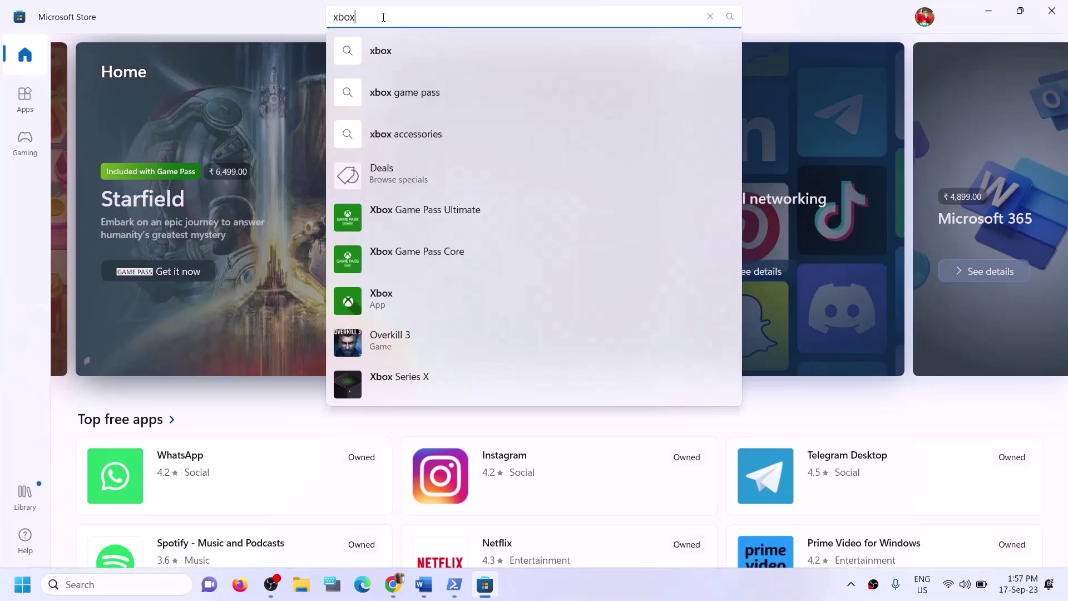
{"action": "left_click", "coordinate": [392, 293]}
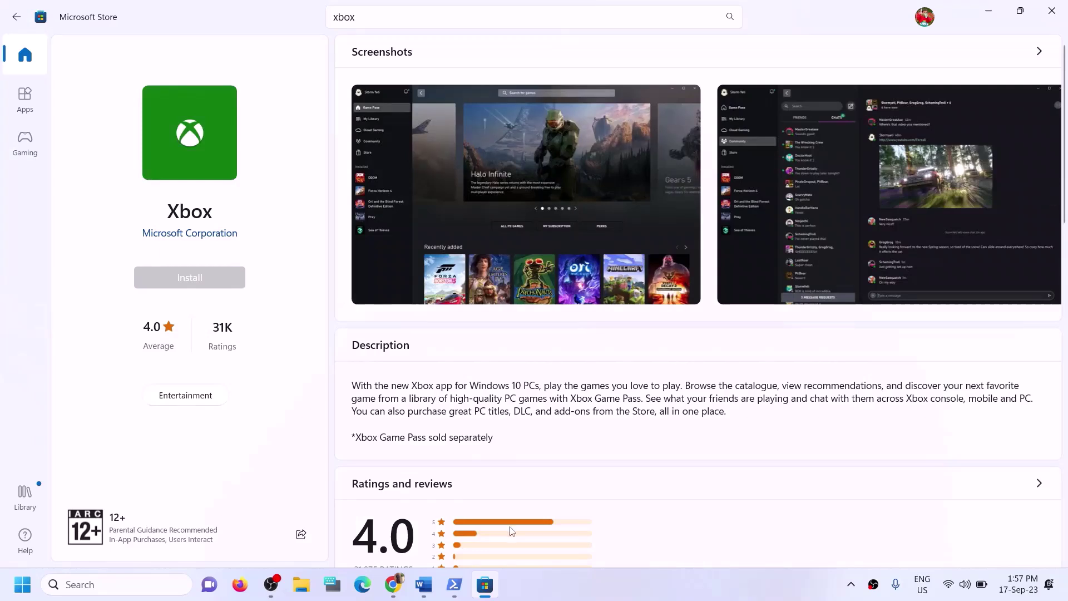
{"action": "left_click", "coordinate": [454, 398]}
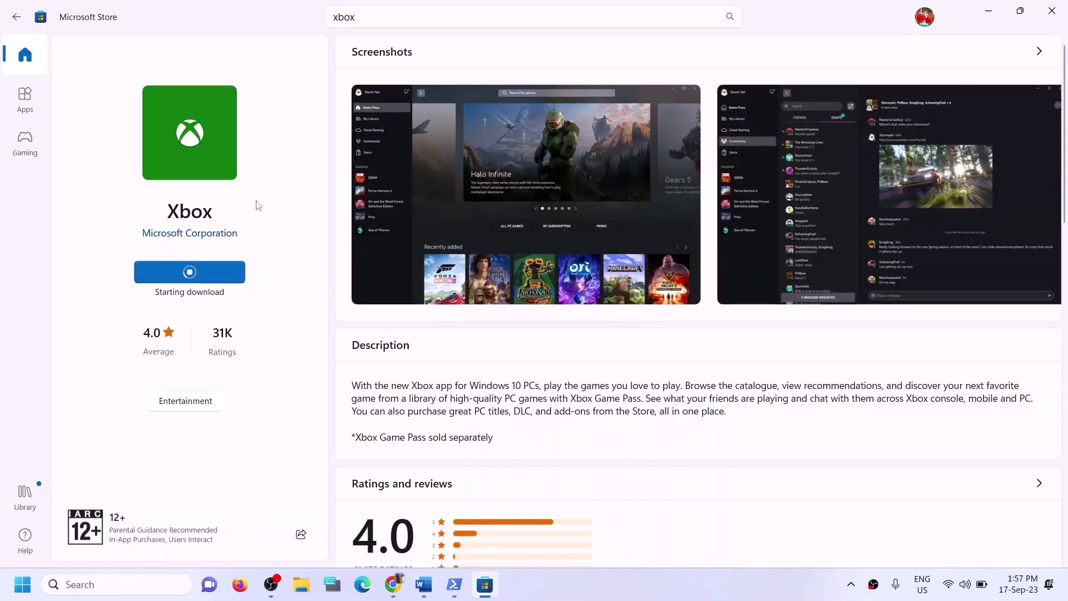
Step: Return to the Word guide and read Step 12 on installing to another drive and renaming the WpSystem and WindowsApps folders
{"action": "left_click", "coordinate": [424, 584]}
{"action": "scroll", "coordinate": [336, 385], "scroll_direction": "down", "scroll_amount": 4}
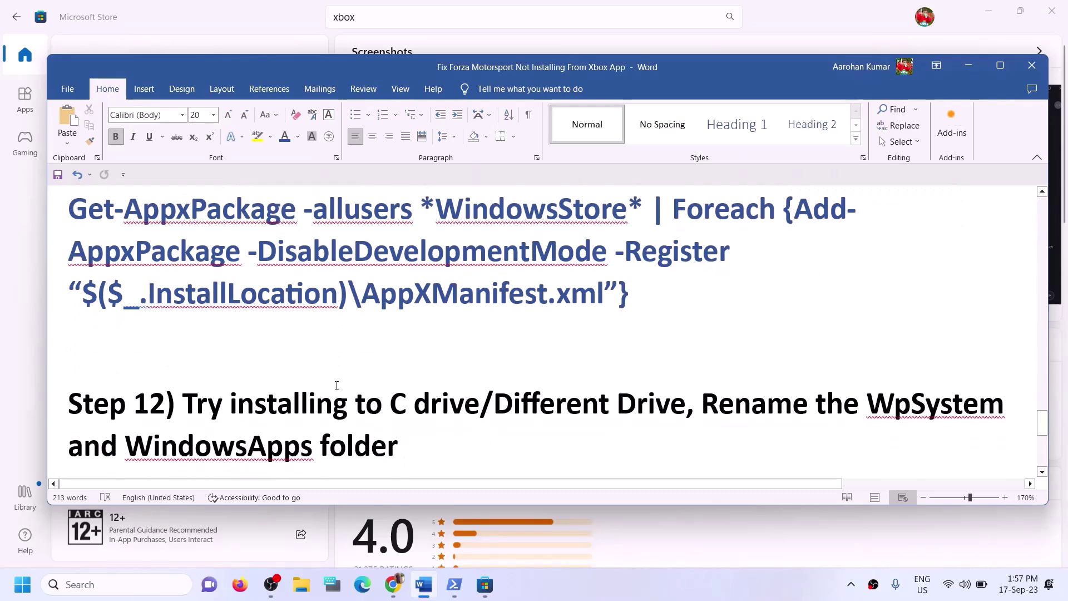
{"action": "left_click_drag", "start_coordinate": [204, 342], "coordinate": [514, 354]}
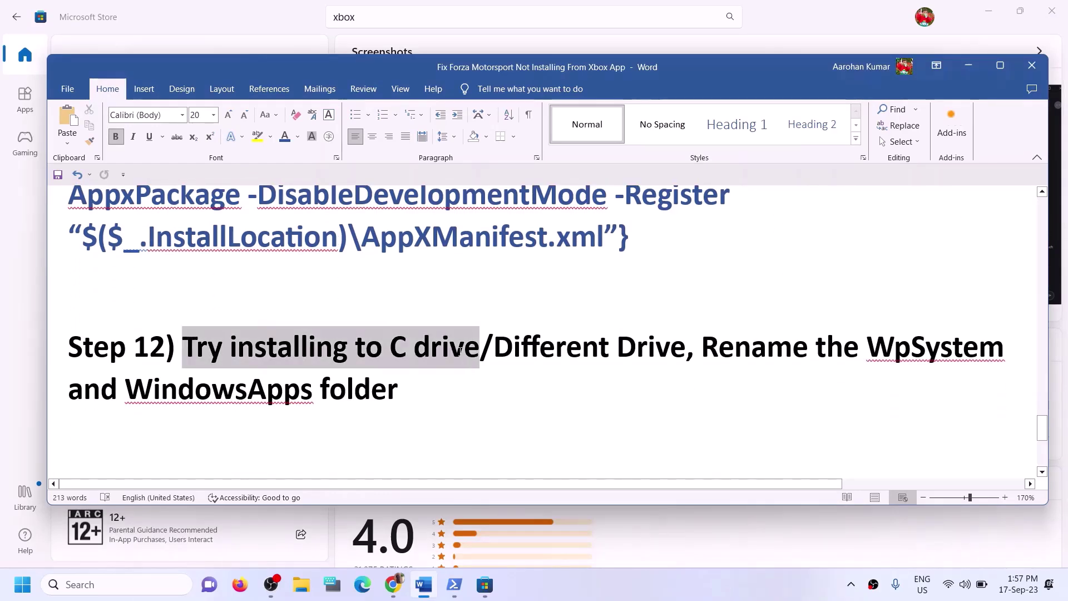
{"action": "left_click", "coordinate": [513, 353]}
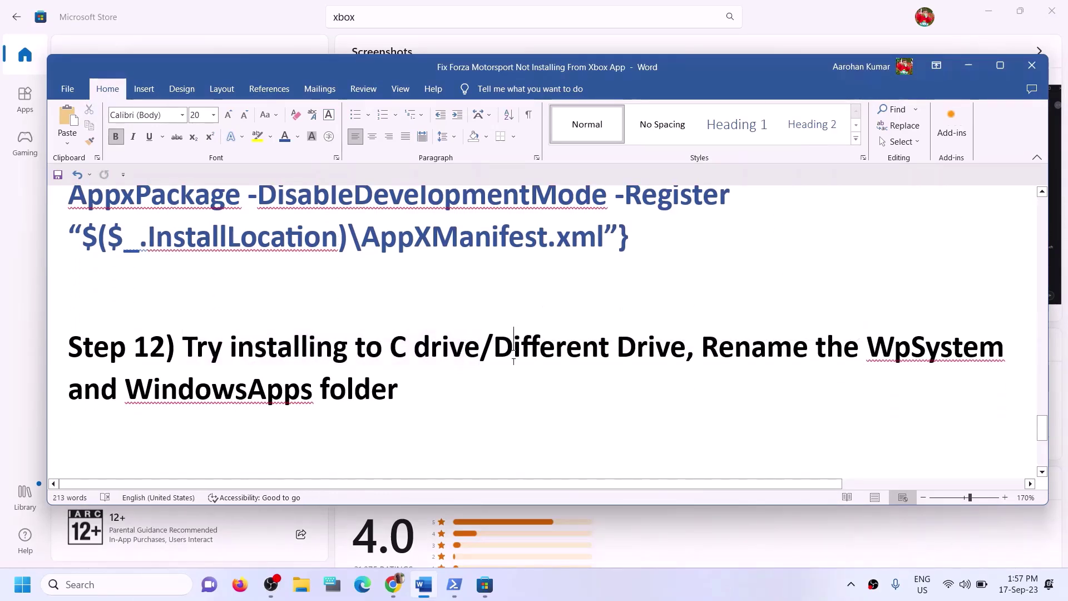
{"action": "left_click", "coordinate": [303, 583]}
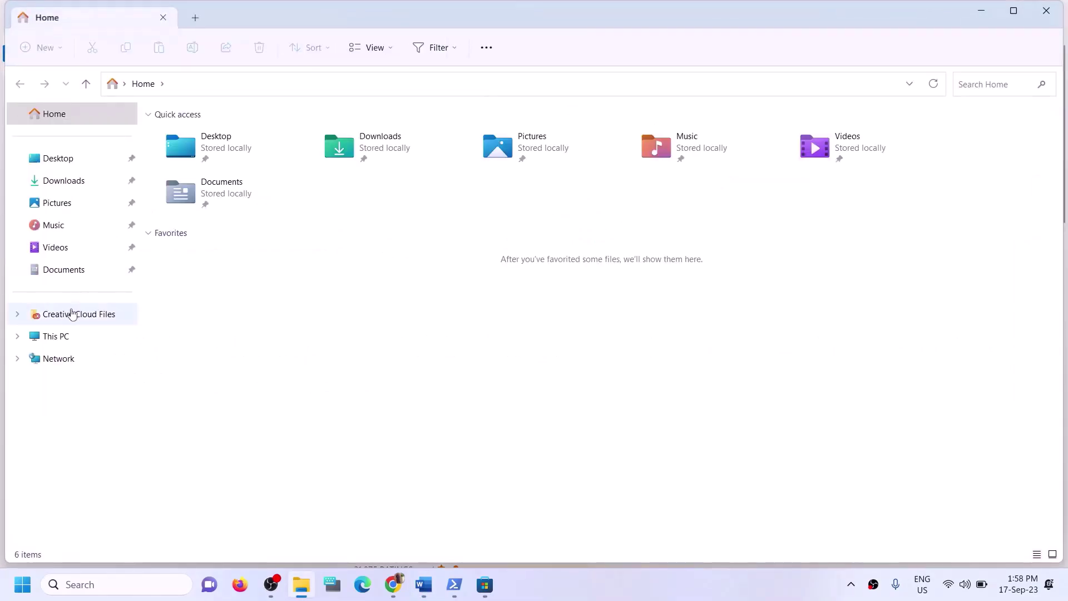
{"action": "left_click", "coordinate": [1045, 11]}
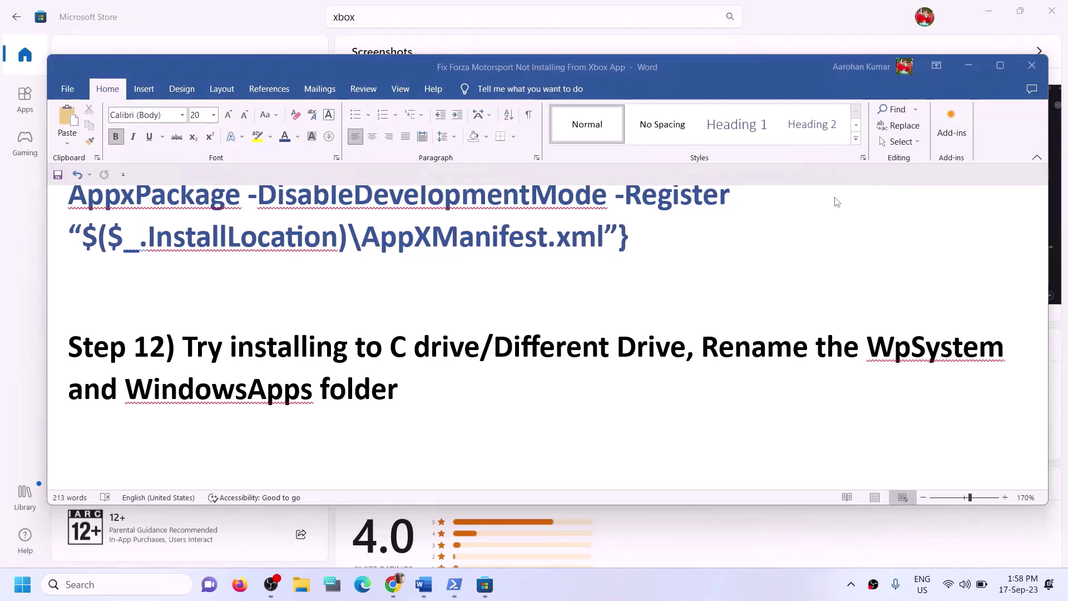
Step: Open Windows Settings
{"action": "key", "text": "super+i"}
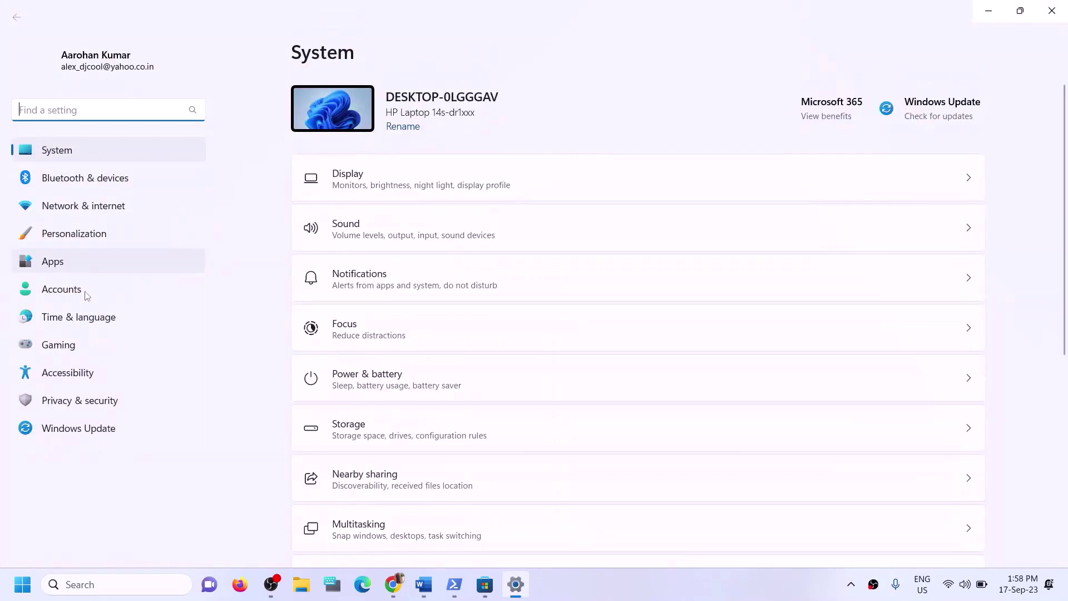
{"action": "left_click", "coordinate": [77, 267]}
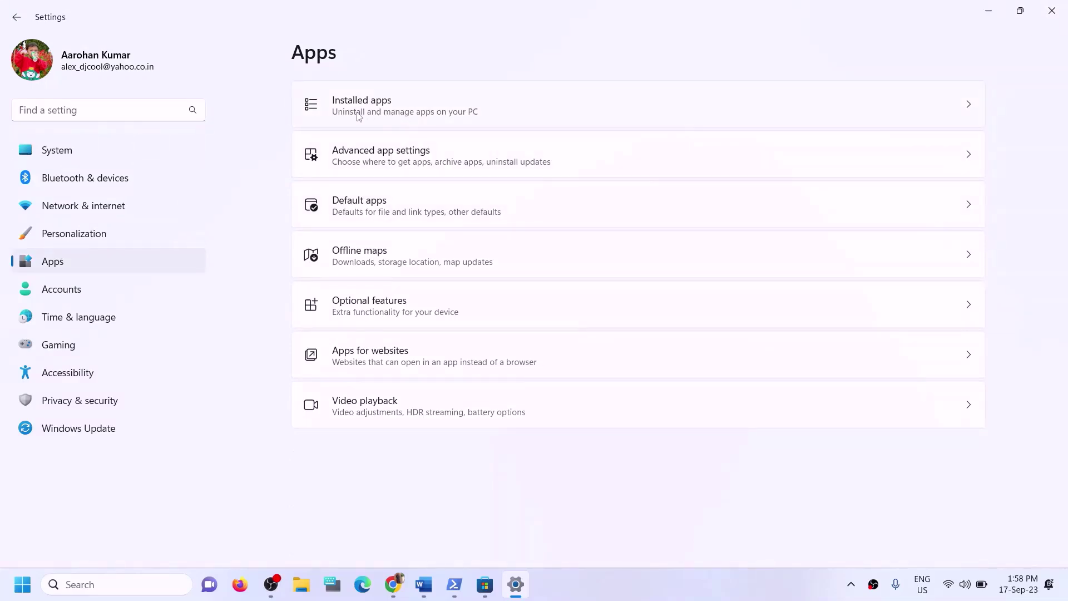
{"action": "left_click", "coordinate": [406, 165]}
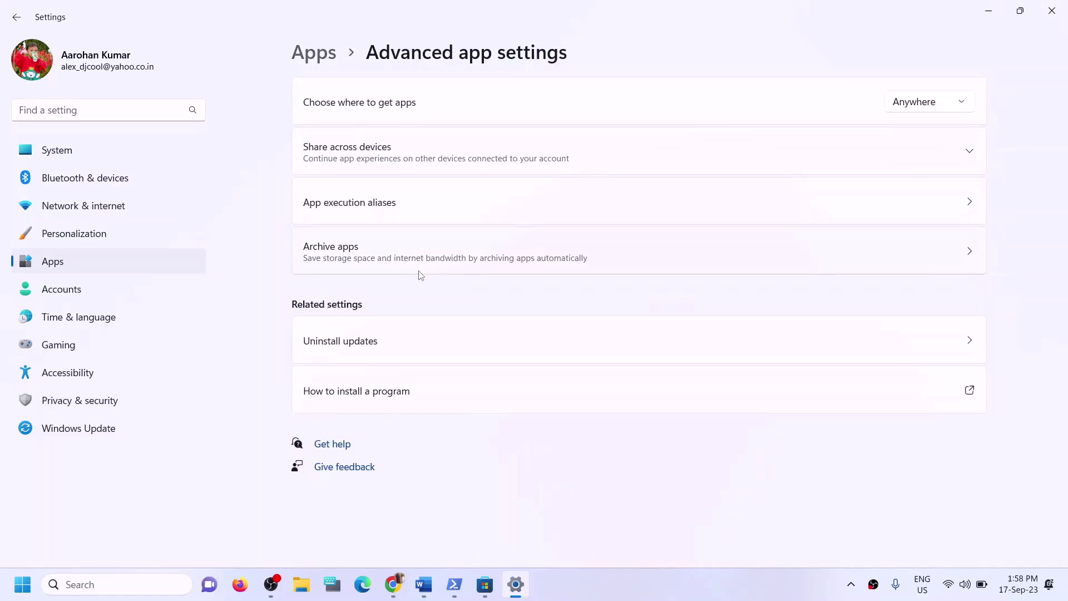
{"action": "left_click", "coordinate": [312, 53]}
{"action": "left_click", "coordinate": [353, 108]}
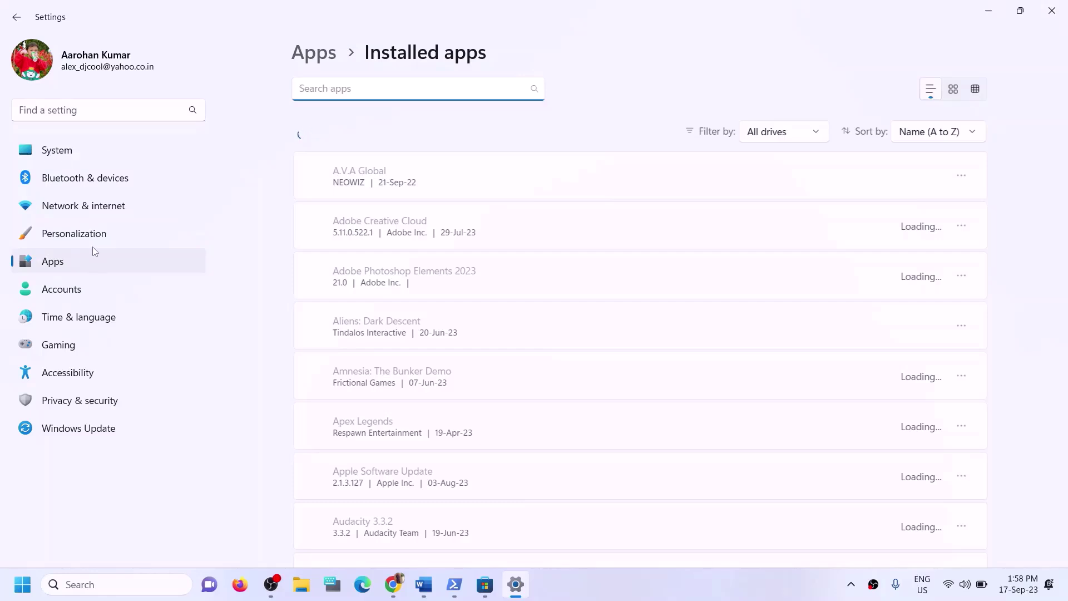
Step: Open the System storage page and go to its advanced setting for where new content is saved
{"action": "left_click", "coordinate": [59, 152]}
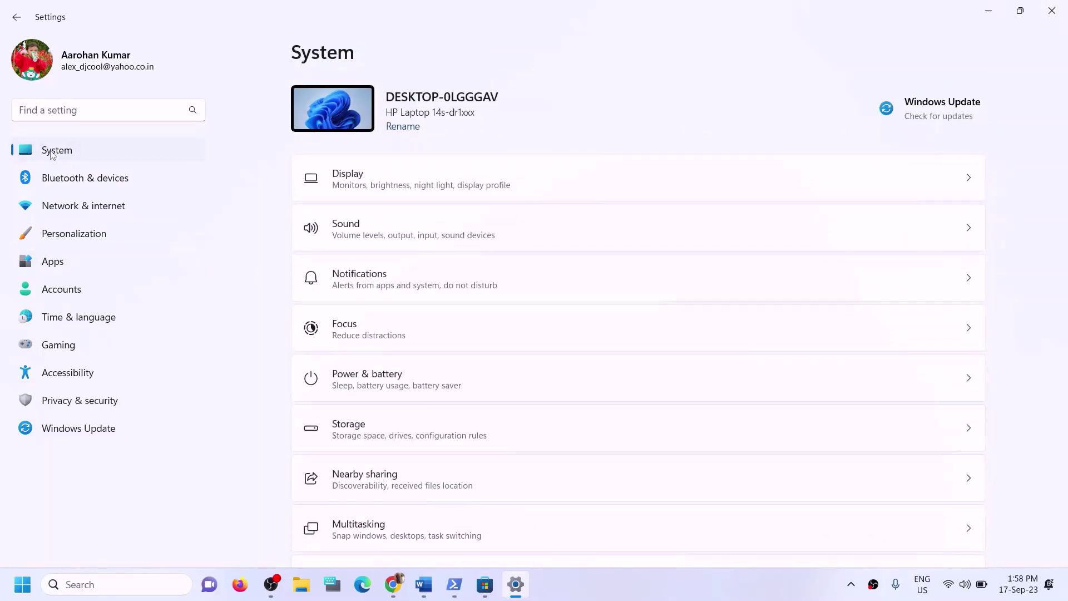
{"action": "scroll", "coordinate": [383, 326], "scroll_direction": "down", "scroll_amount": 4}
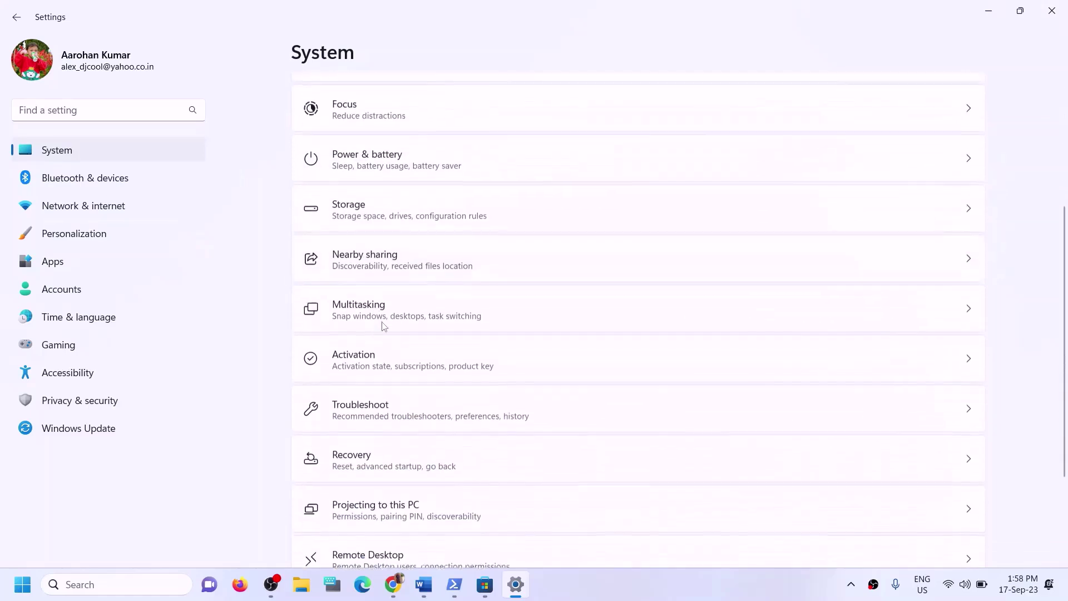
{"action": "left_click", "coordinate": [381, 208]}
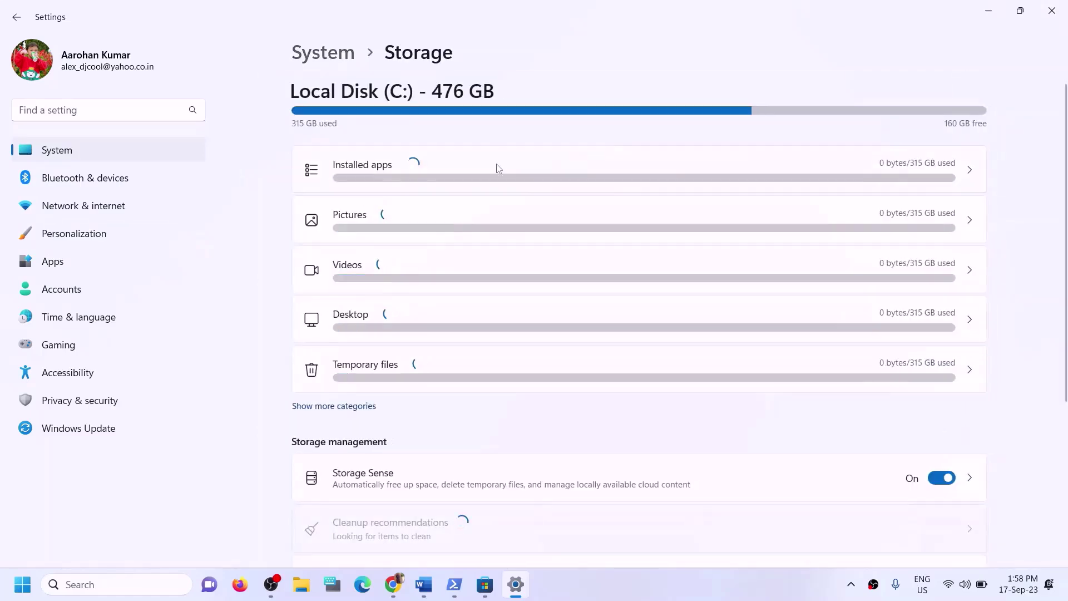
{"action": "scroll", "coordinate": [490, 267], "scroll_direction": "down", "scroll_amount": 4}
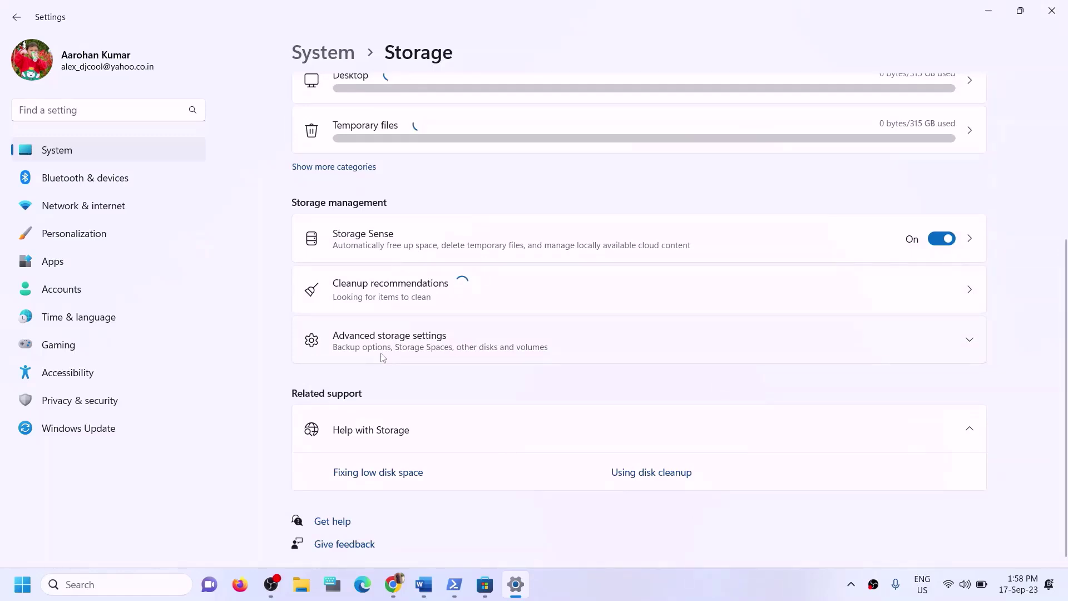
{"action": "left_click", "coordinate": [406, 340]}
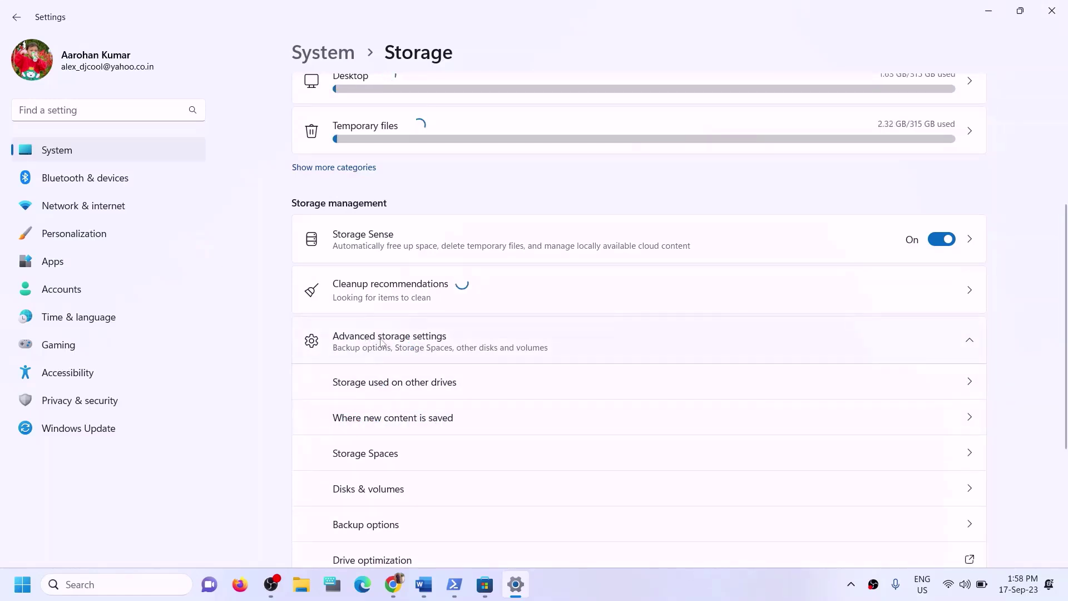
{"action": "scroll", "coordinate": [454, 339], "scroll_direction": "down", "scroll_amount": 1}
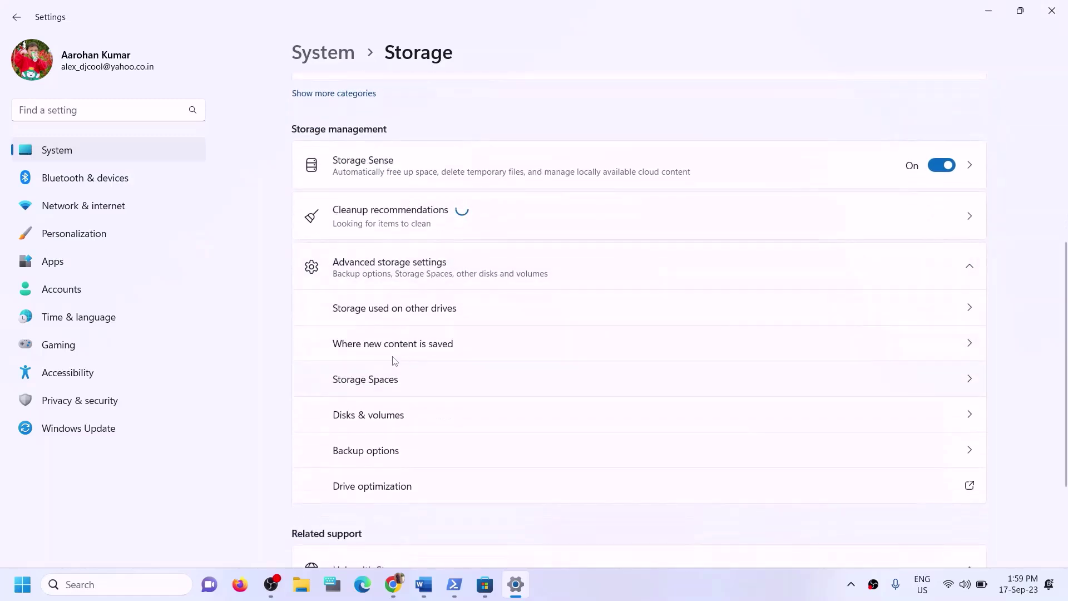
{"action": "left_click", "coordinate": [384, 352]}
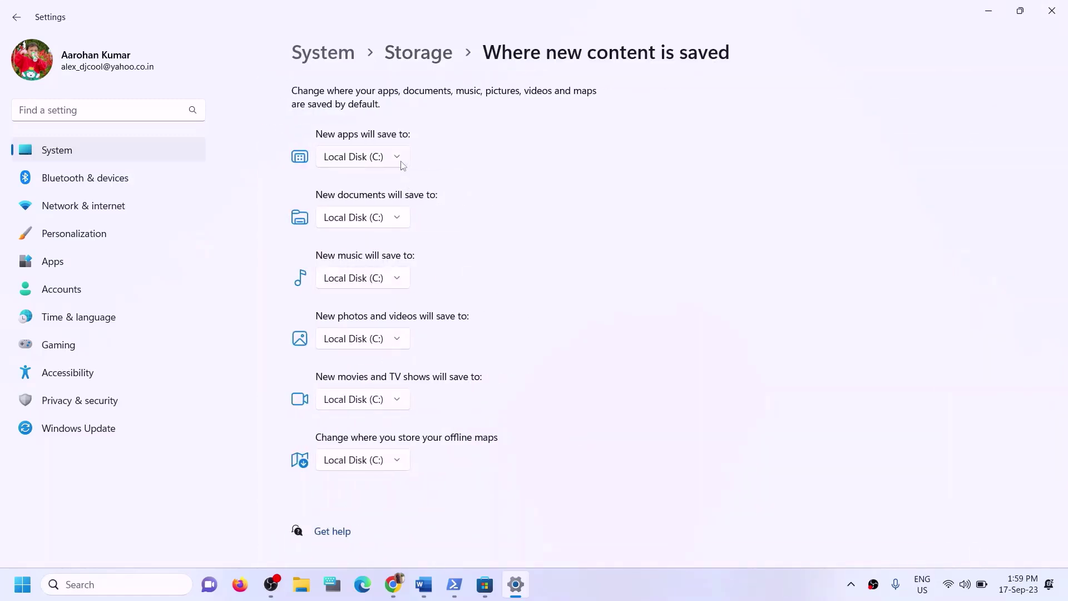
Step: Check which drives are offered for saving new apps, consulting the install-drive instruction of Step 12 in the Word guide
{"action": "left_click", "coordinate": [401, 163]}
{"action": "left_click", "coordinate": [431, 146]}
{"action": "left_click", "coordinate": [423, 584]}
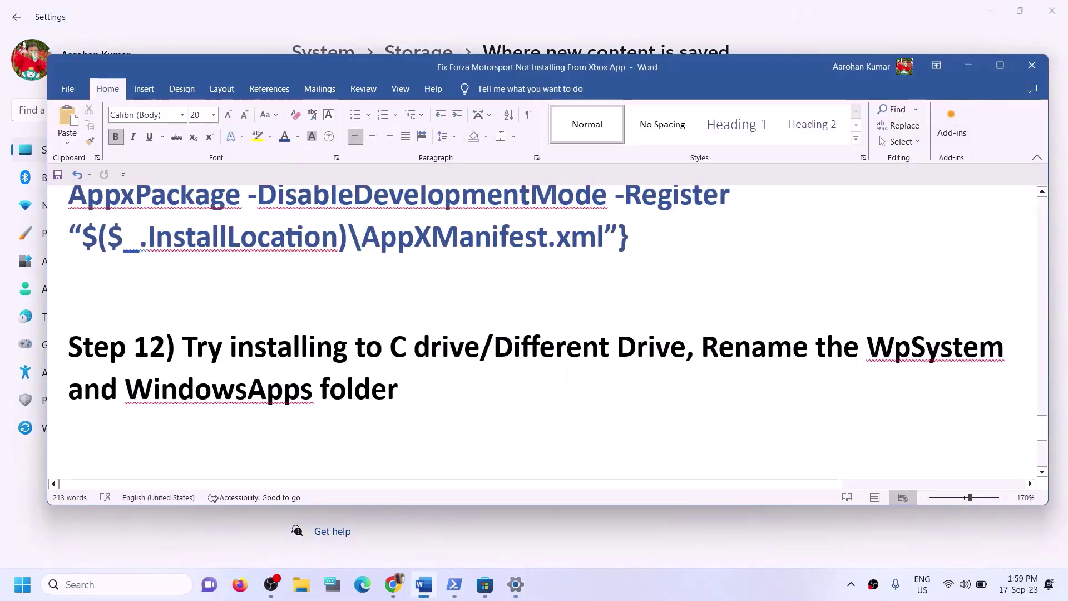
{"action": "left_click_drag", "start_coordinate": [211, 345], "coordinate": [487, 348]}
{"action": "left_click", "coordinate": [961, 67]}
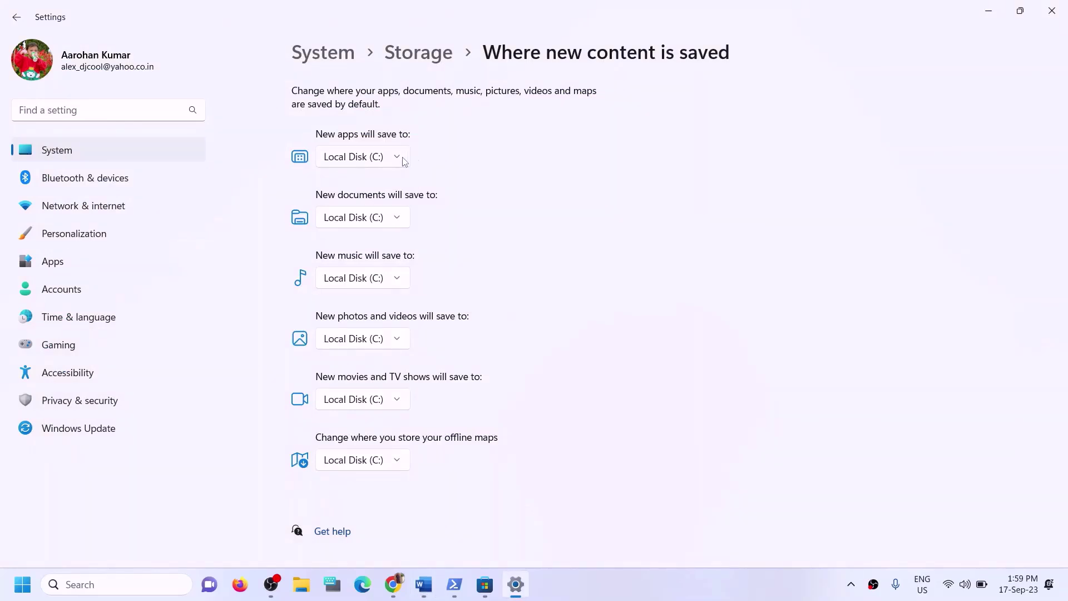
{"action": "left_click", "coordinate": [374, 165]}
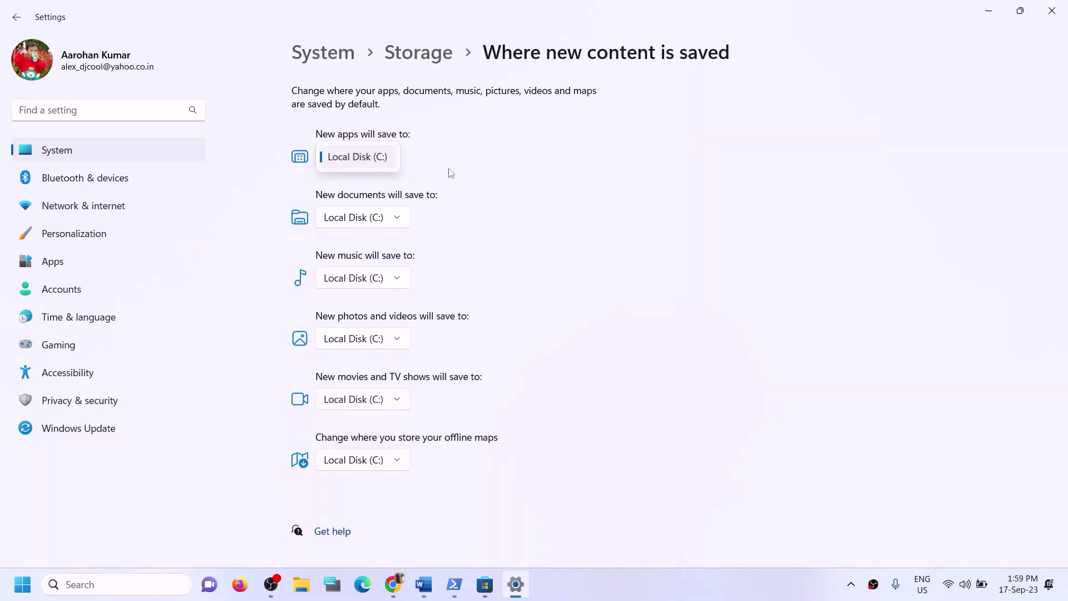
{"action": "left_click", "coordinate": [451, 173]}
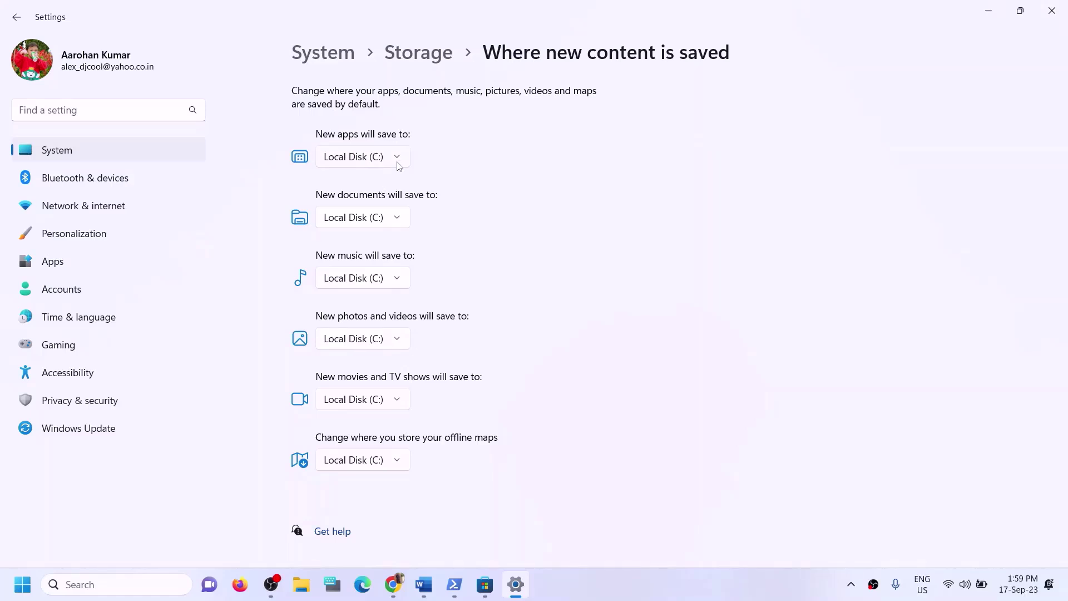
Step: Reread the Step 12 instruction in the Word guide on installing to the C drive or a different drive
{"action": "left_click", "coordinate": [424, 584]}
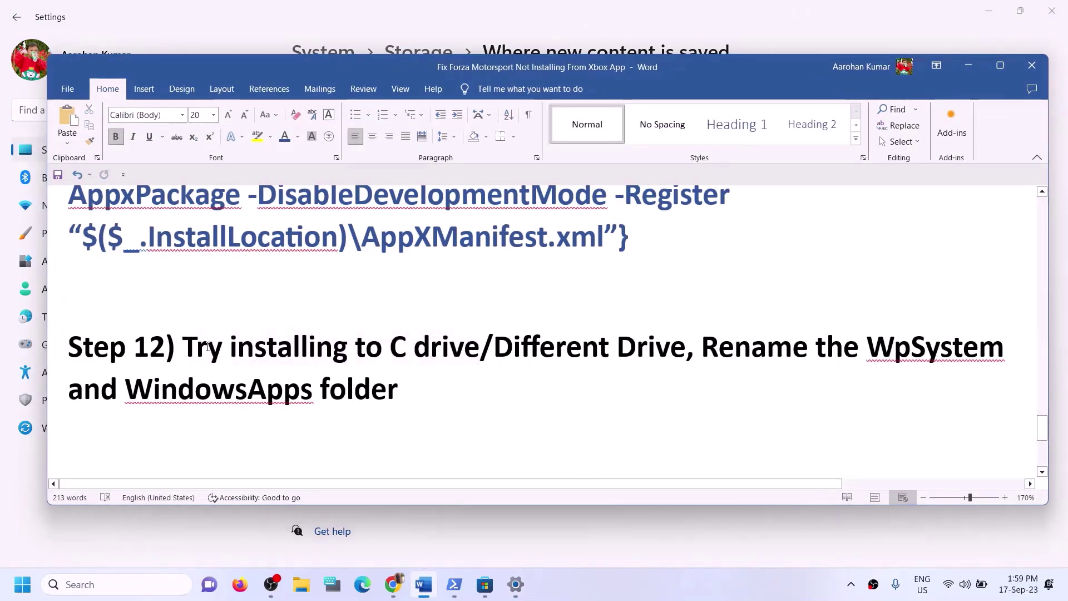
{"action": "left_click_drag", "start_coordinate": [184, 347], "coordinate": [479, 348]}
{"action": "left_click", "coordinate": [403, 384]}
{"action": "left_click_drag", "start_coordinate": [230, 348], "coordinate": [556, 350]}
{"action": "left_click_drag", "start_coordinate": [654, 351], "coordinate": [670, 350]}
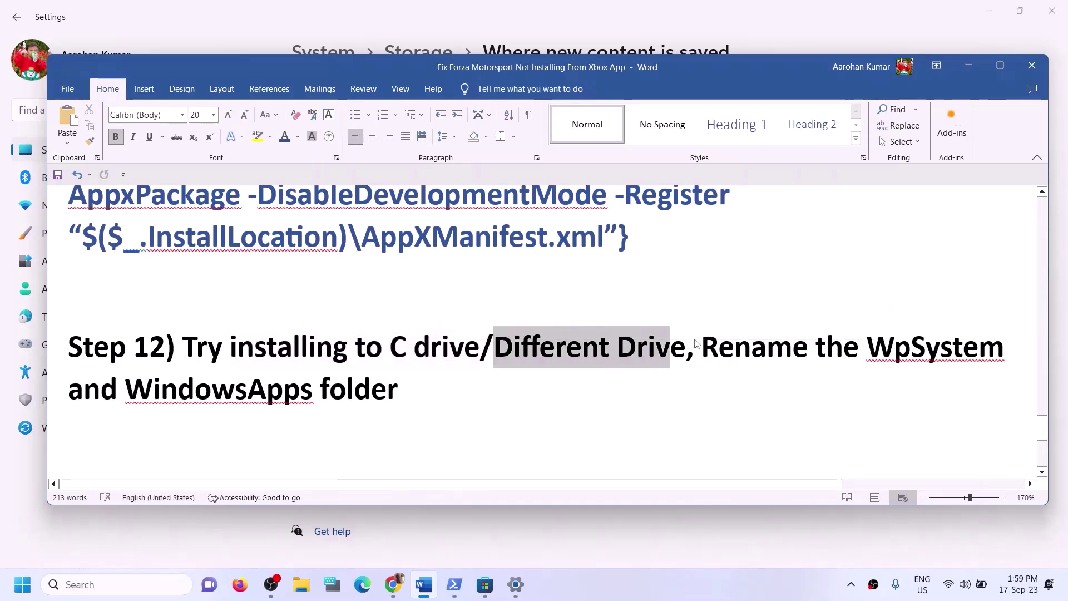
{"action": "left_click", "coordinate": [967, 66]}
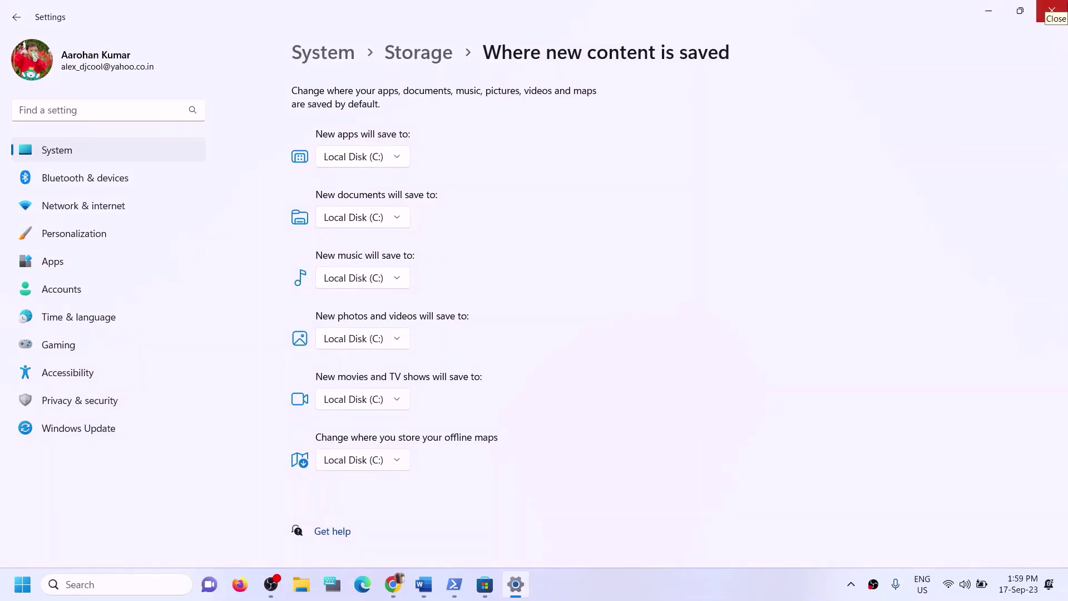
Step: Close the File Explorer window for Local Disk (D:) and choose that drive as the save location for new apps
{"action": "left_click", "coordinate": [399, 153]}
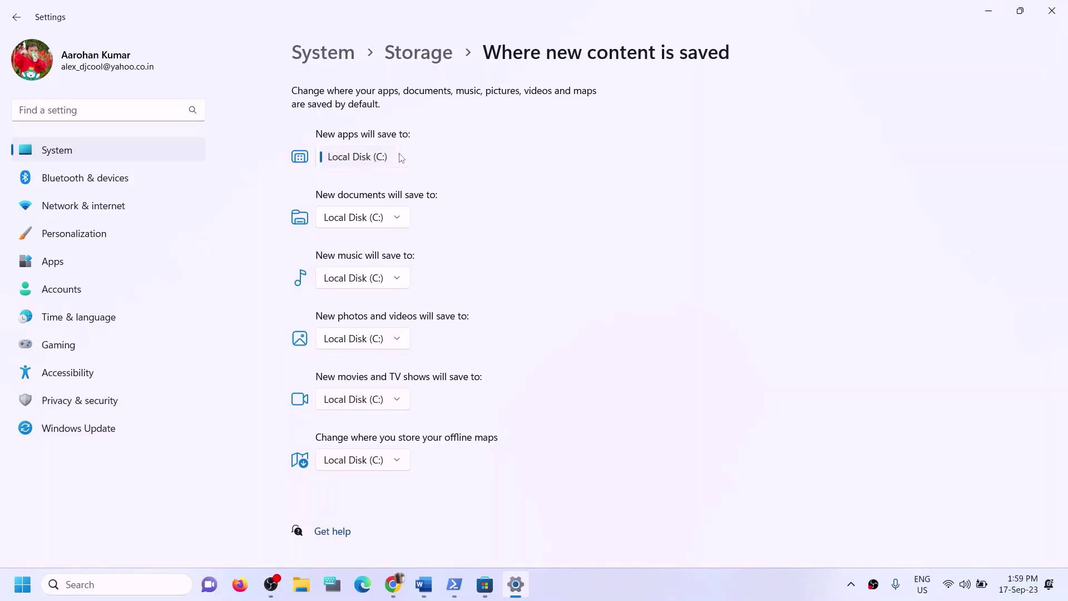
{"action": "key", "text": "super+e"}
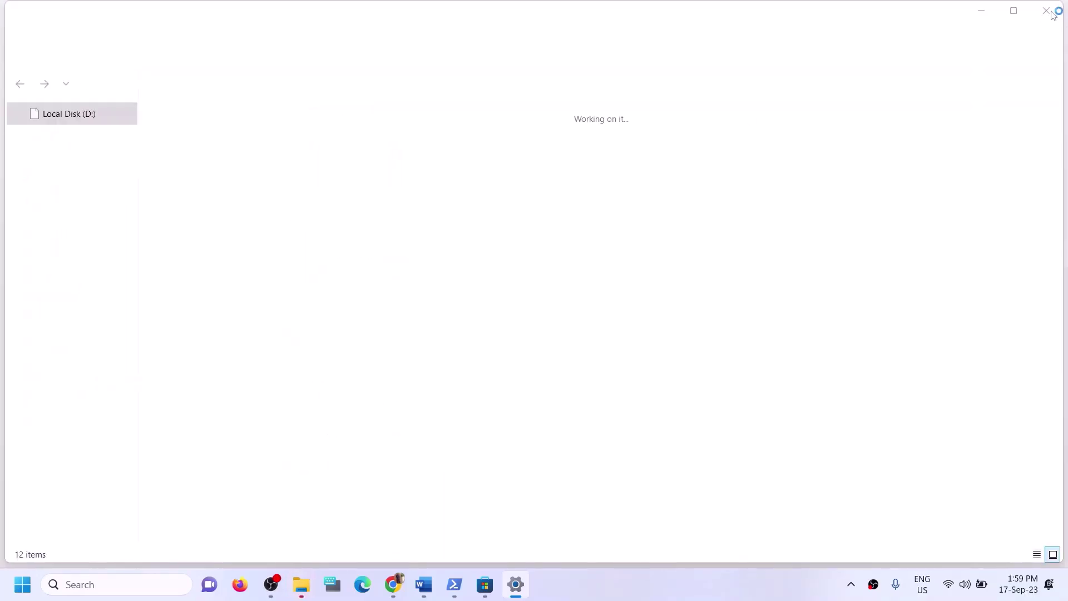
{"action": "left_click", "coordinate": [1052, 9]}
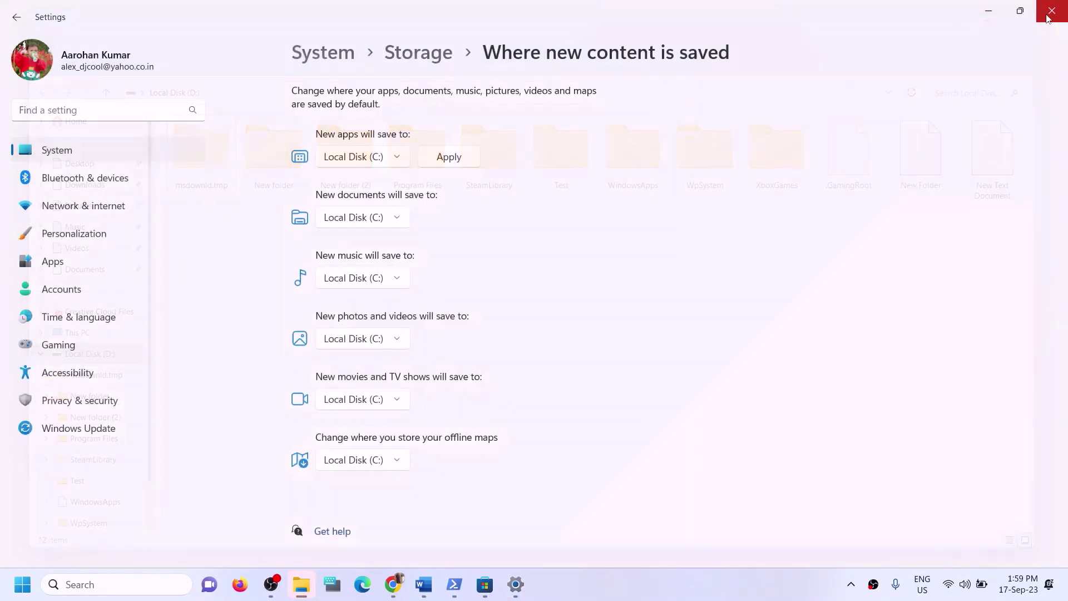
{"action": "left_click", "coordinate": [396, 157]}
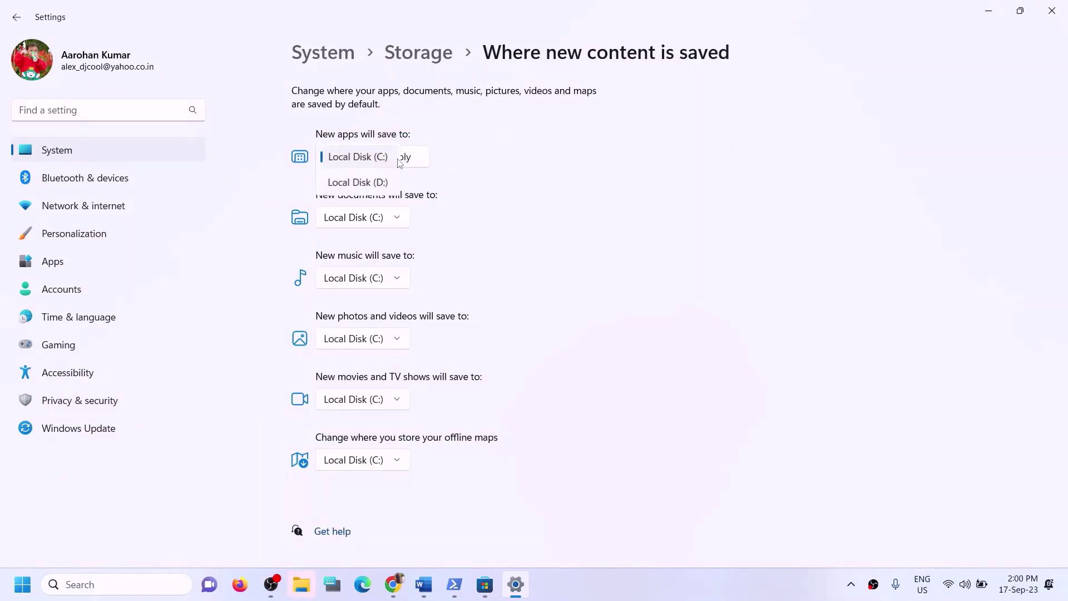
{"action": "left_click", "coordinate": [365, 184]}
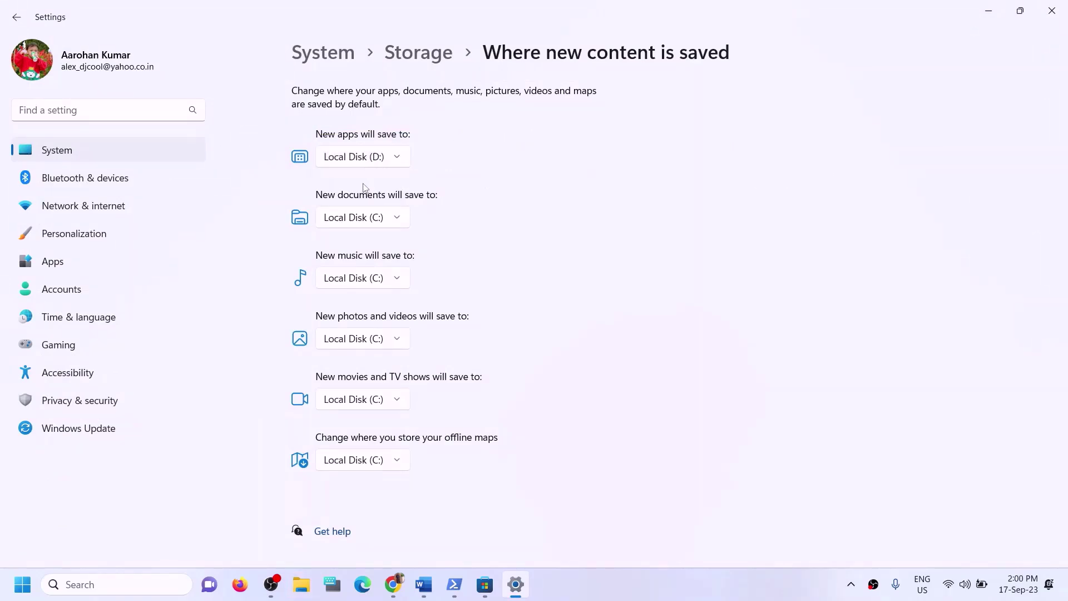
Step: Switch the save location for new apps to Local Disk (C:) and apply it
{"action": "left_click", "coordinate": [397, 158]}
{"action": "left_click", "coordinate": [382, 135]}
{"action": "left_click", "coordinate": [436, 158]}
Step: Set new apps to save to Local Disk (D:), apply the change and close Settings
{"action": "left_click", "coordinate": [395, 158]}
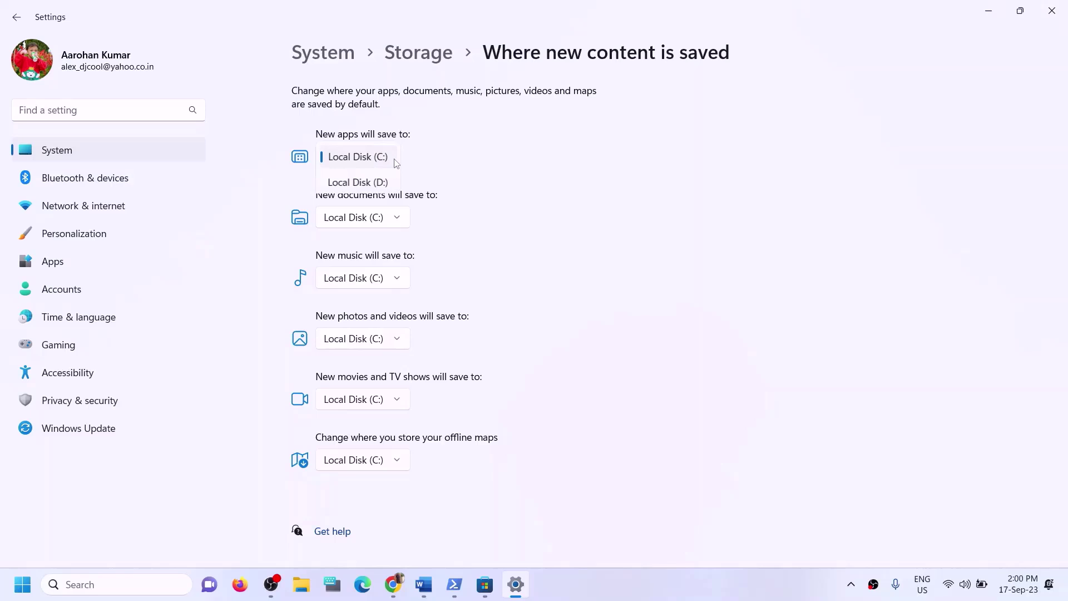
{"action": "left_click", "coordinate": [367, 183]}
{"action": "left_click", "coordinate": [450, 163]}
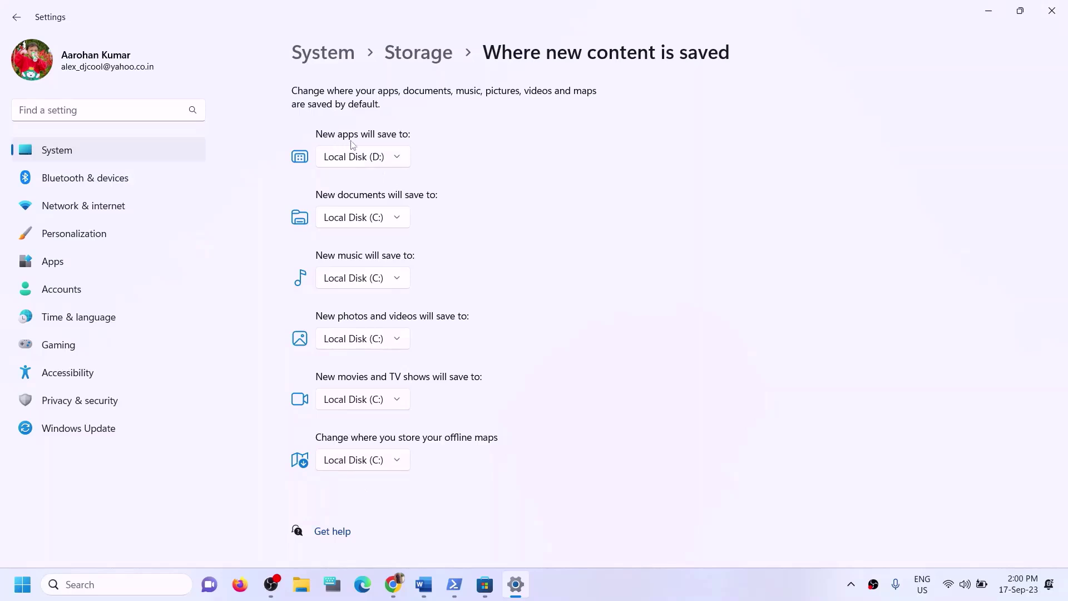
{"action": "left_click", "coordinate": [403, 161]}
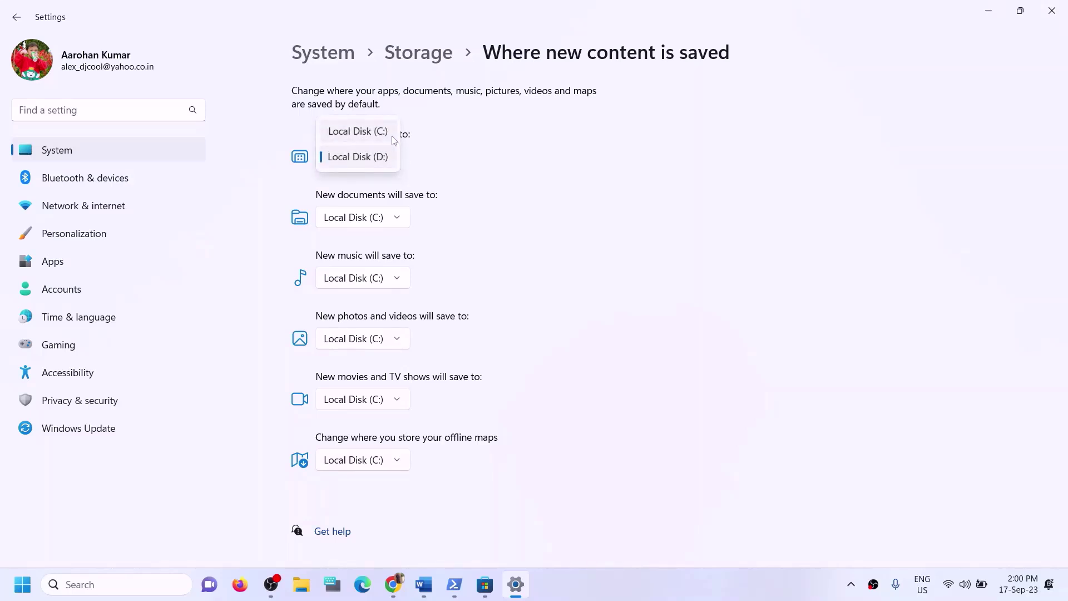
{"action": "left_click", "coordinate": [494, 166]}
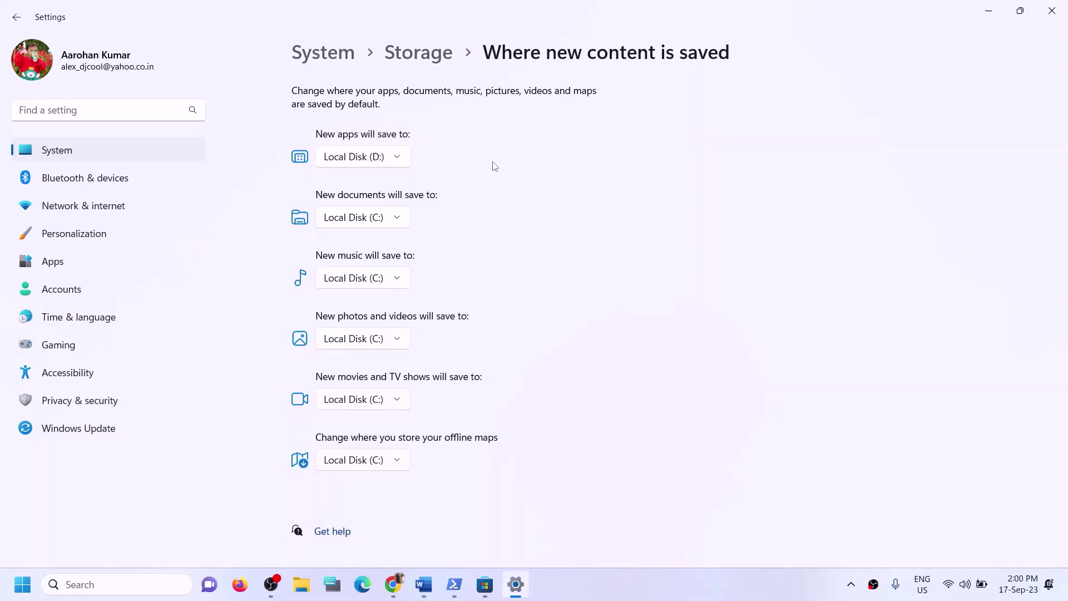
{"action": "left_click", "coordinate": [1051, 10]}
Step: Return to the Word guide and read the Step 12 instruction on renaming the WpSystem and WindowsApps folders
{"action": "left_click", "coordinate": [423, 584]}
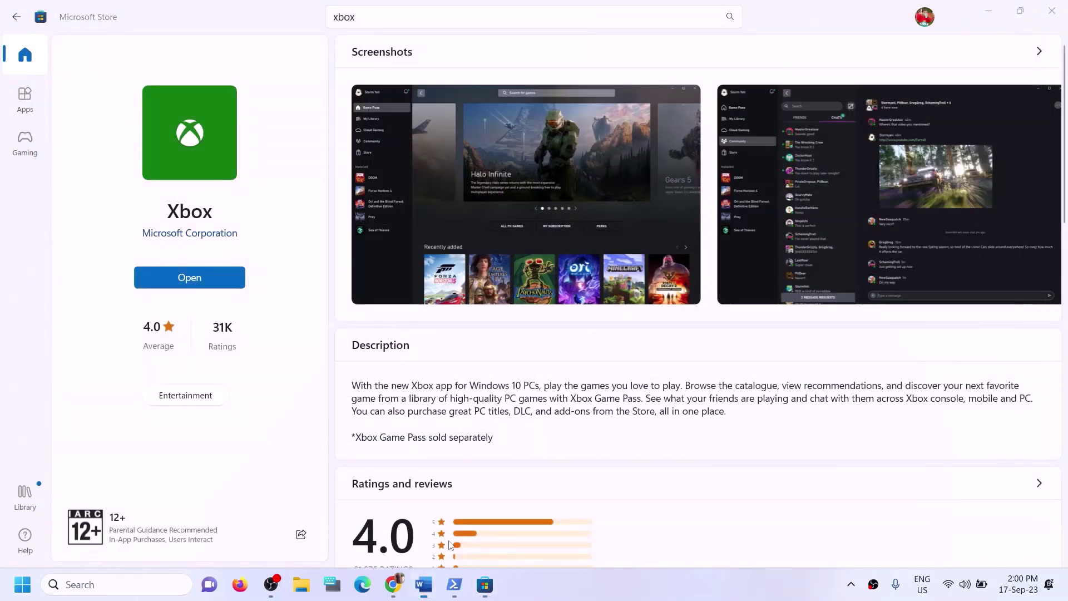
{"action": "left_click", "coordinate": [269, 341]}
{"action": "left_click_drag", "start_coordinate": [184, 347], "coordinate": [627, 348]}
{"action": "left_click", "coordinate": [636, 347]}
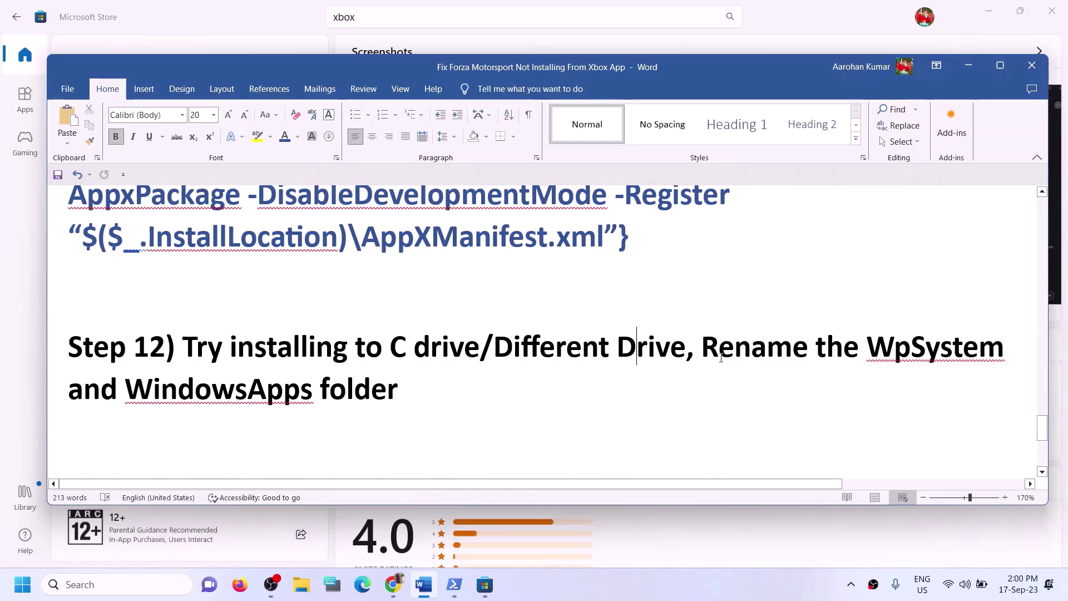
{"action": "left_click_drag", "start_coordinate": [702, 347], "coordinate": [928, 393]}
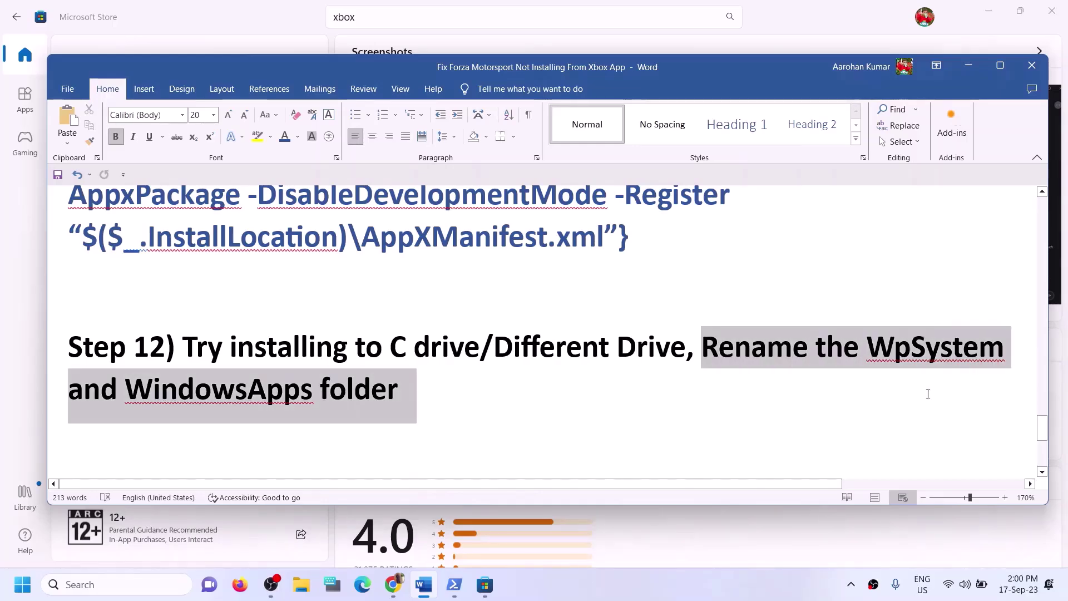
{"action": "left_click_drag", "start_coordinate": [118, 392], "coordinate": [397, 397]}
{"action": "left_click", "coordinate": [398, 397]}
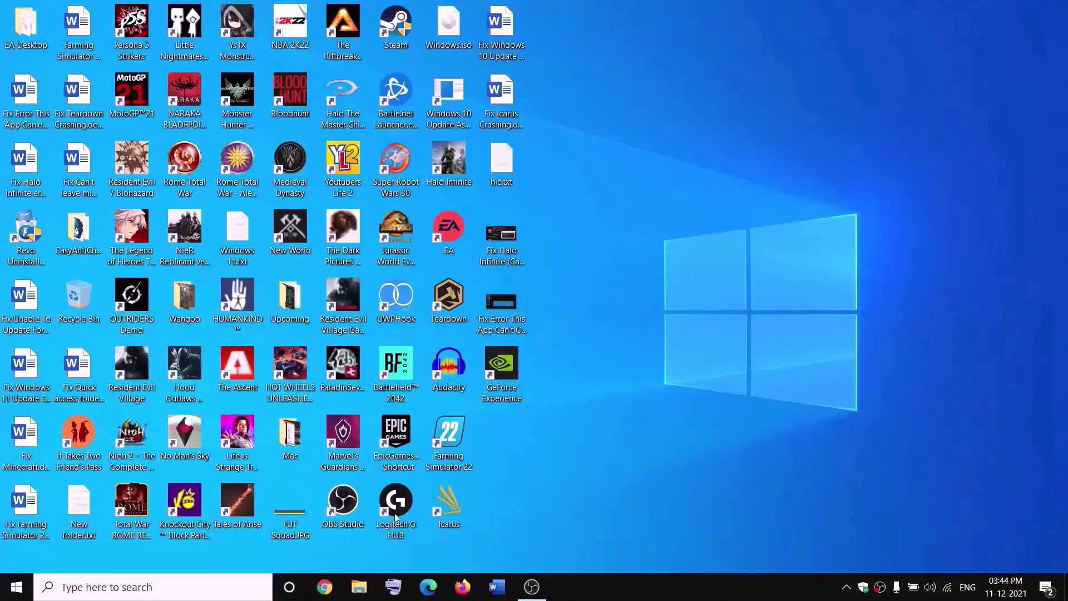
Step: Open the New Volume (D:) drive in File Explorer and select the WpSystem folder
{"action": "left_click", "coordinate": [360, 586]}
{"action": "left_click", "coordinate": [55, 287]}
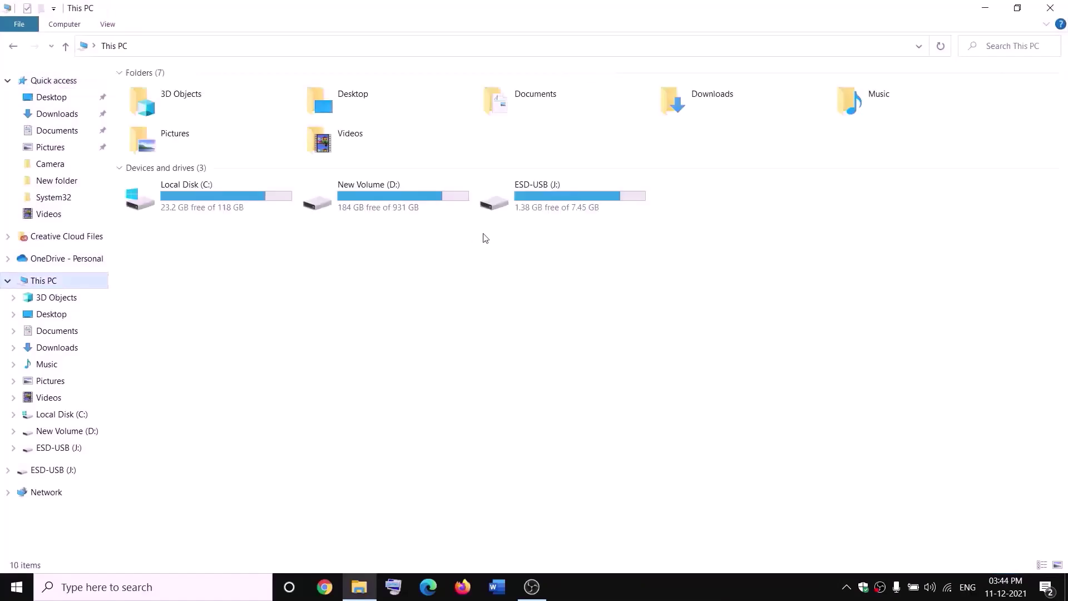
{"action": "double_click", "coordinate": [396, 202]}
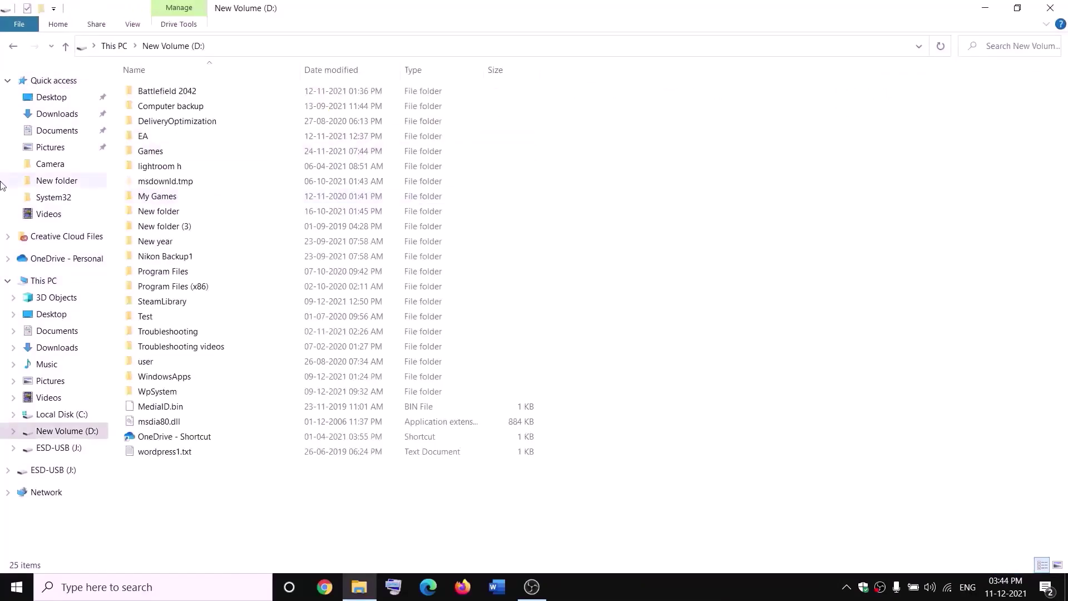
{"action": "mouse_move", "coordinate": [182, 392]}
{"action": "left_click", "coordinate": [233, 394]}
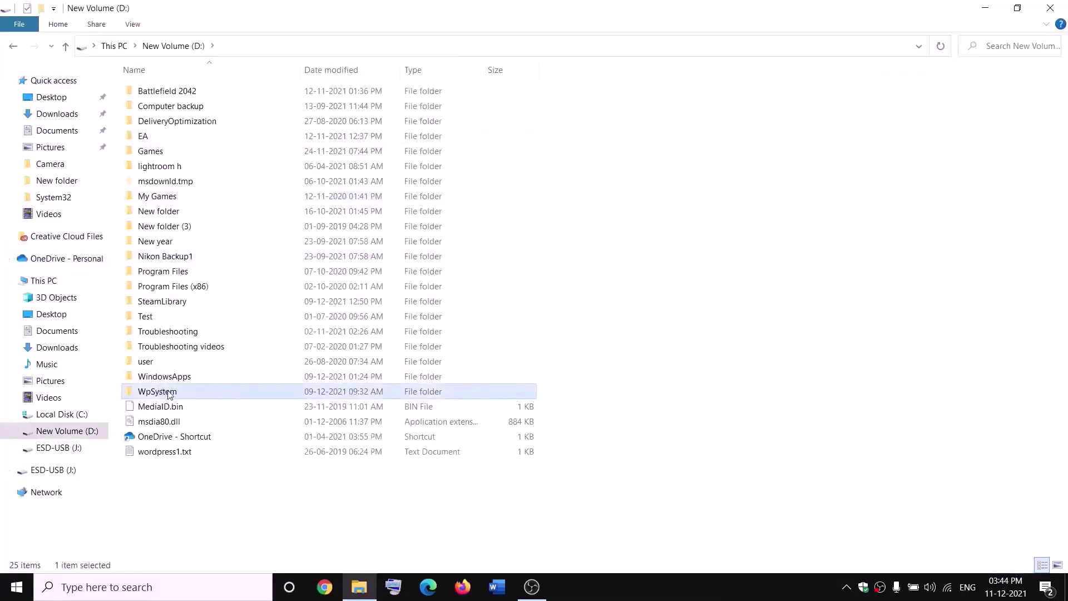
{"action": "right_click", "coordinate": [222, 392]}
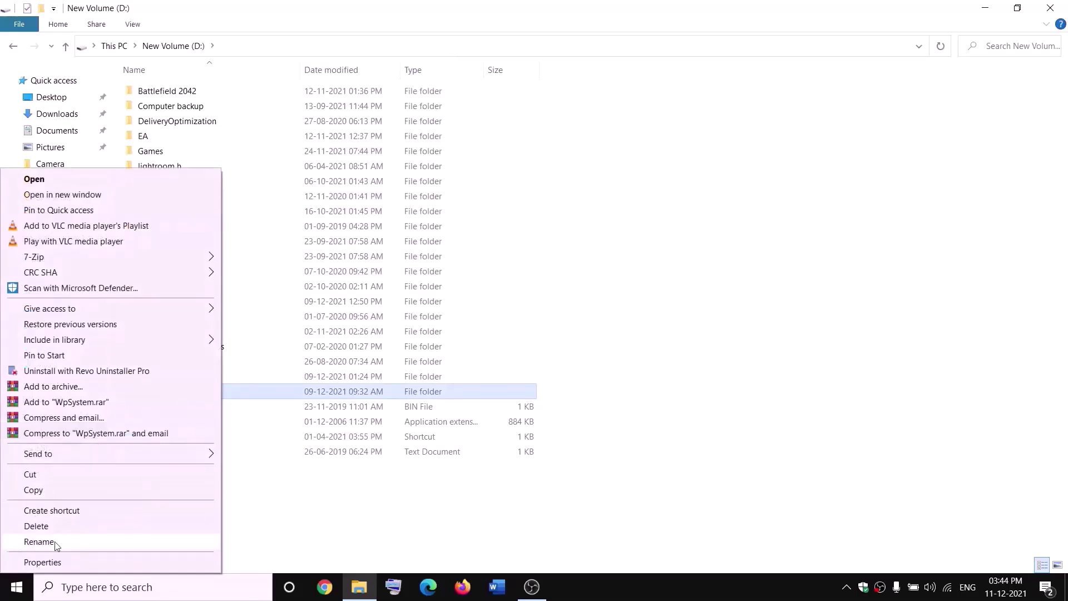
{"action": "left_click", "coordinate": [337, 505]}
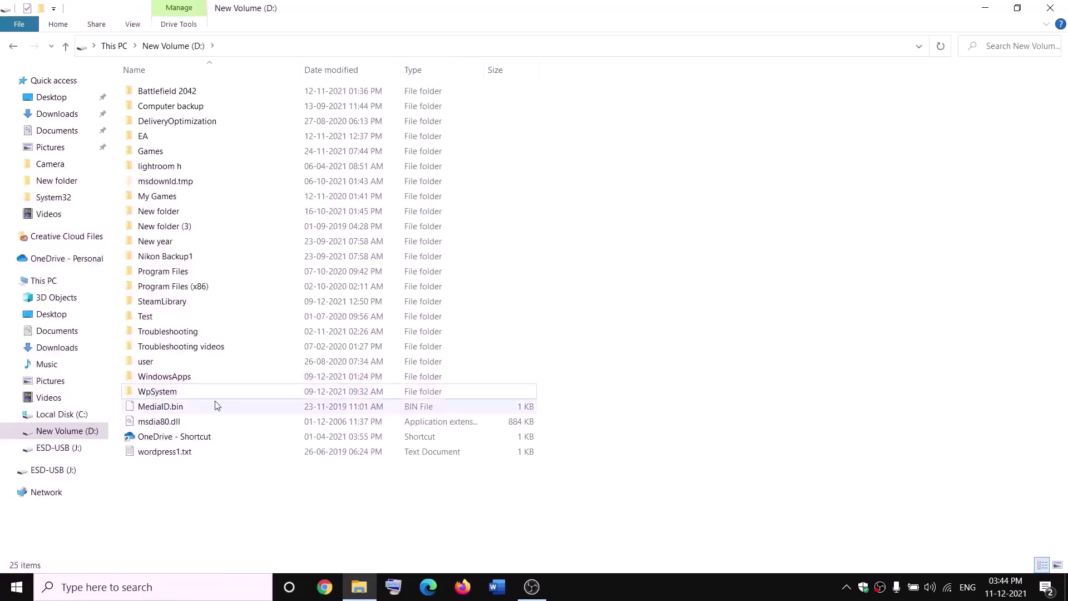
Step: Open the advanced security settings of the WpSystem folder from its properties
{"action": "right_click", "coordinate": [156, 393]}
{"action": "left_click", "coordinate": [43, 563]}
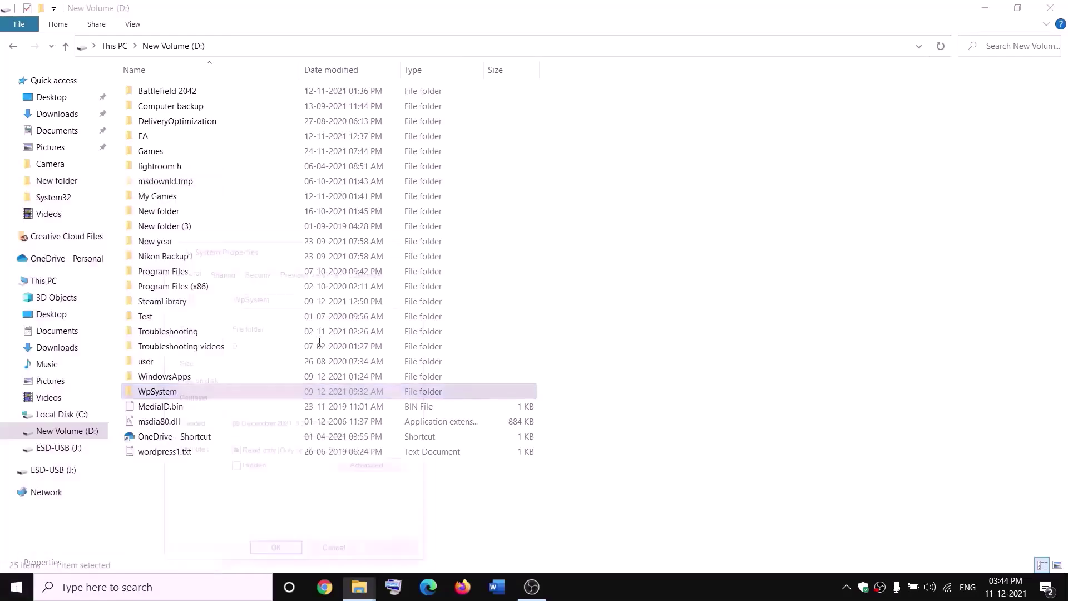
{"action": "left_click_drag", "start_coordinate": [324, 249], "coordinate": [459, 156]}
{"action": "left_click", "coordinate": [396, 178]}
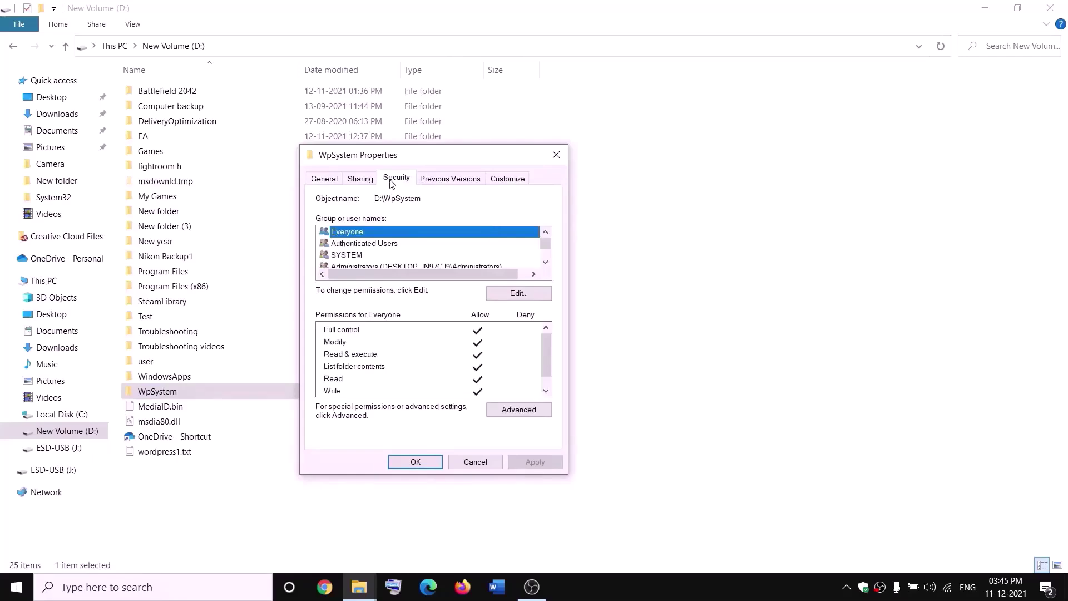
{"action": "left_click", "coordinate": [514, 416]}
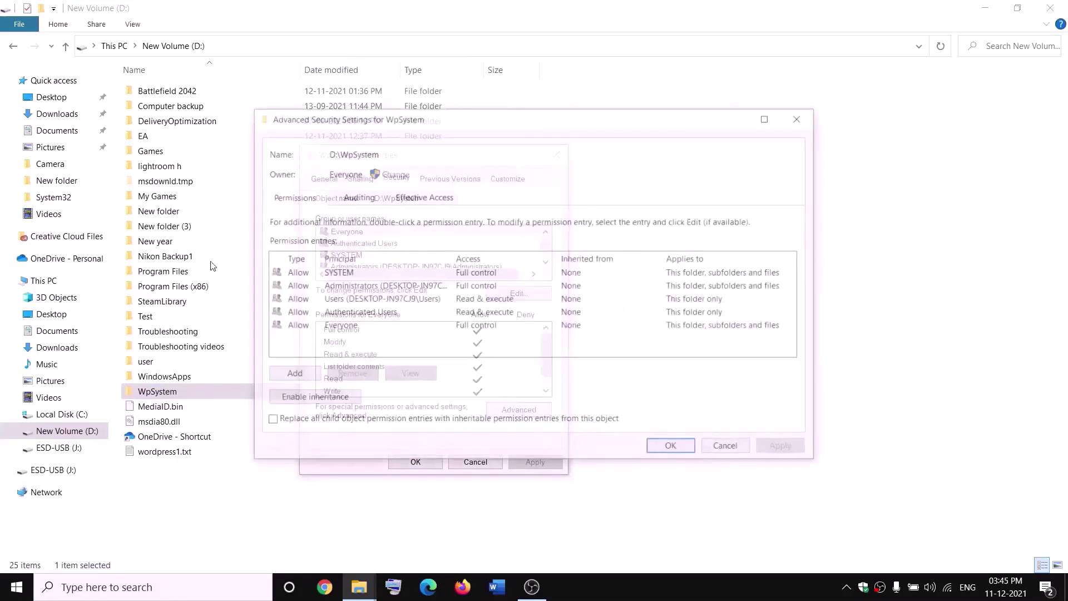
Step: Change the owner of the WpSystem folder to Everyone, checking the name before accepting it
{"action": "left_click", "coordinate": [394, 173]}
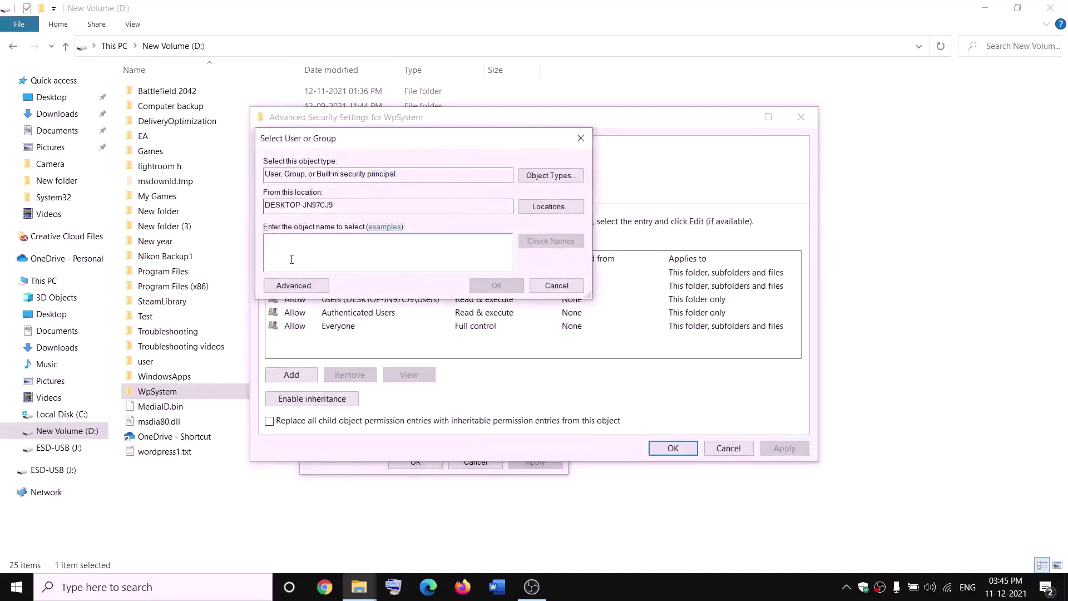
{"action": "type", "text": "w"}
{"action": "key", "text": "BackSpace"}
{"action": "type", "text": "everyone"}
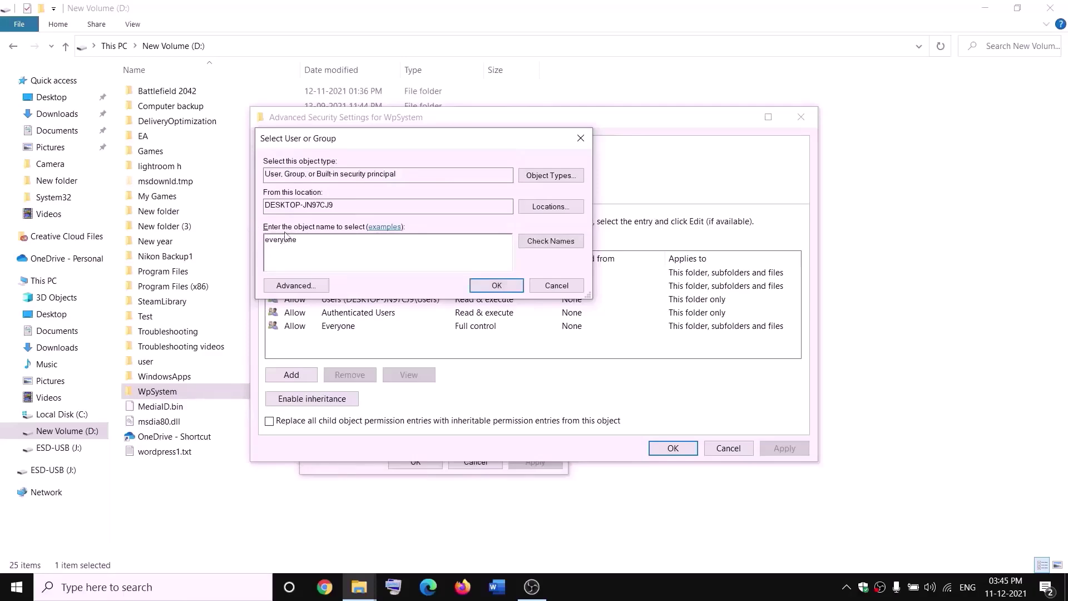
{"action": "left_click_drag", "start_coordinate": [298, 240], "coordinate": [264, 240]}
{"action": "left_click", "coordinate": [550, 241]}
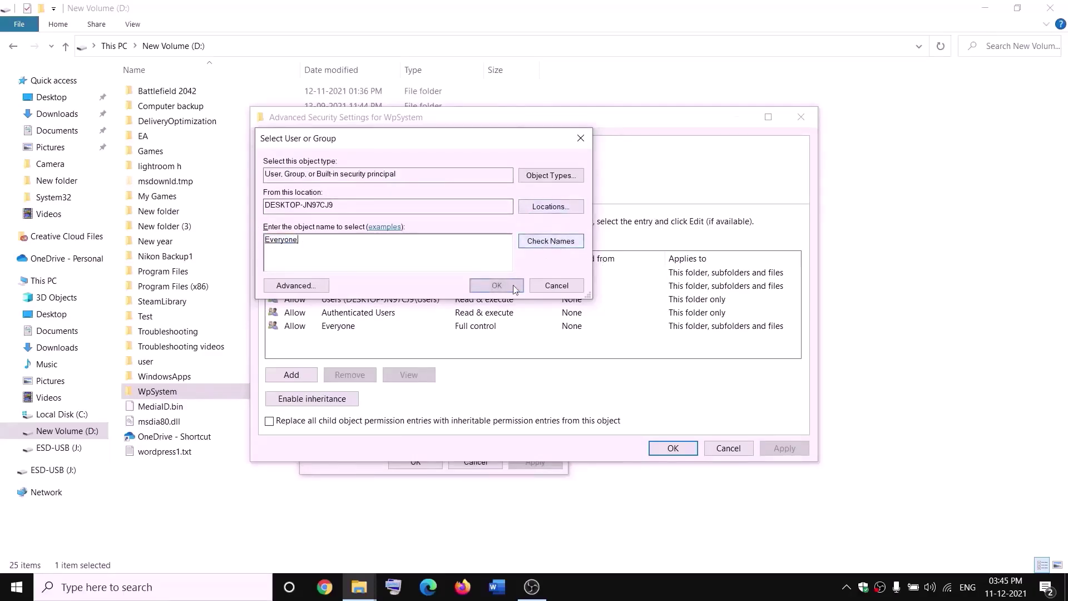
{"action": "left_click", "coordinate": [497, 286]}
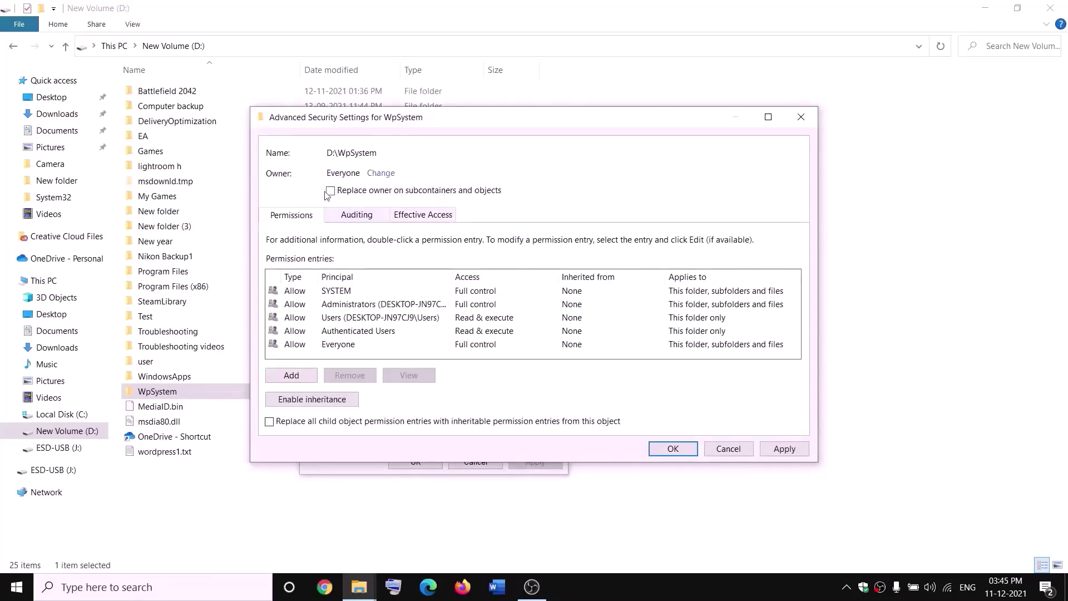
Step: Enable replacing the owner on subcontainers and objects, apply the ownership change and close the WpSystem properties
{"action": "left_click", "coordinate": [793, 451]}
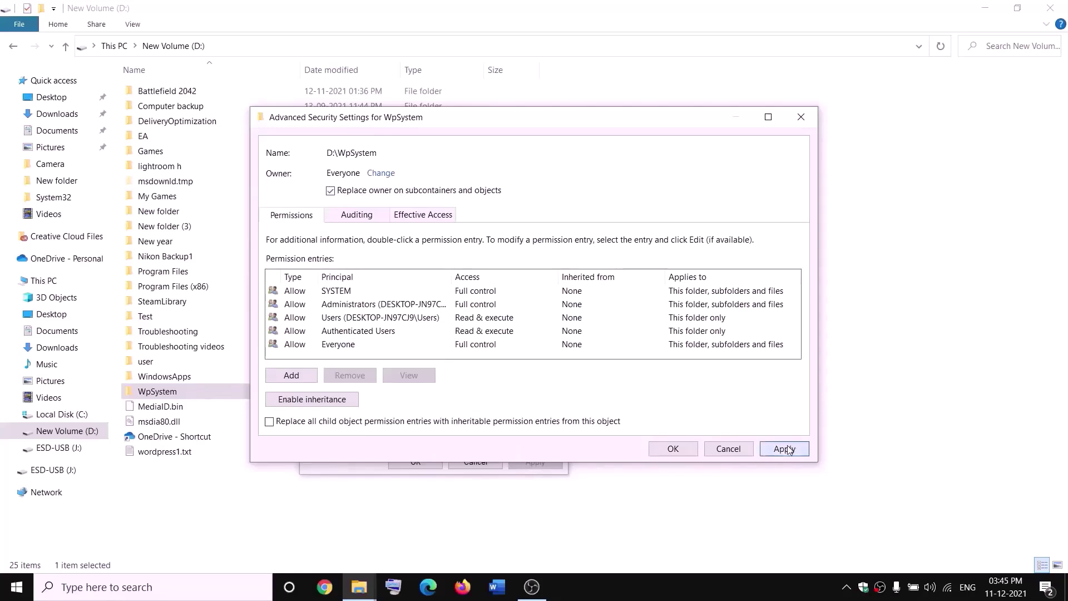
{"action": "left_click", "coordinate": [671, 449]}
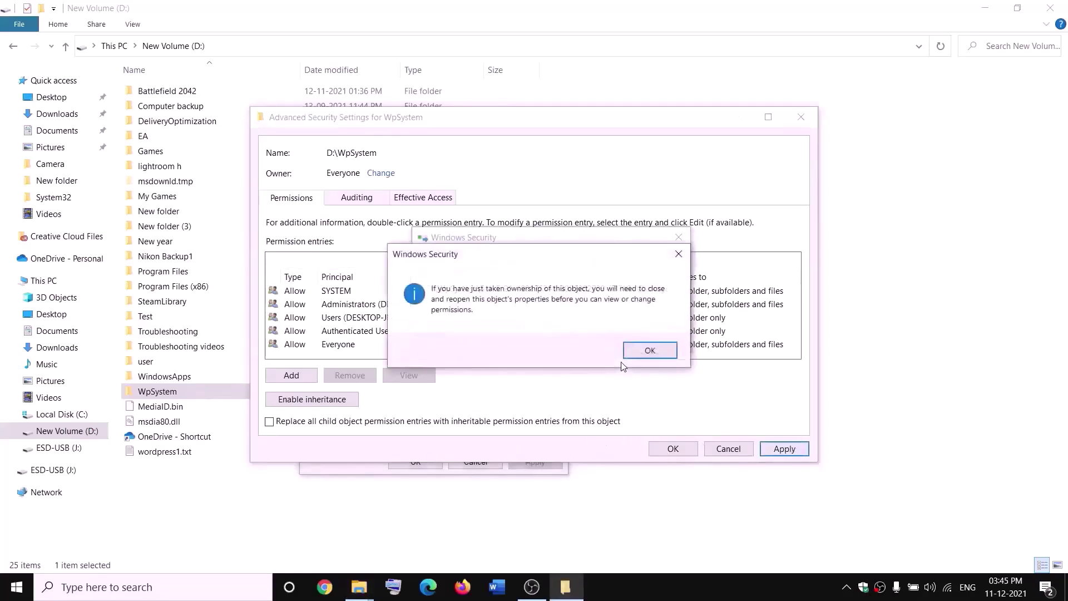
{"action": "left_click", "coordinate": [649, 350]}
{"action": "left_click", "coordinate": [416, 461]}
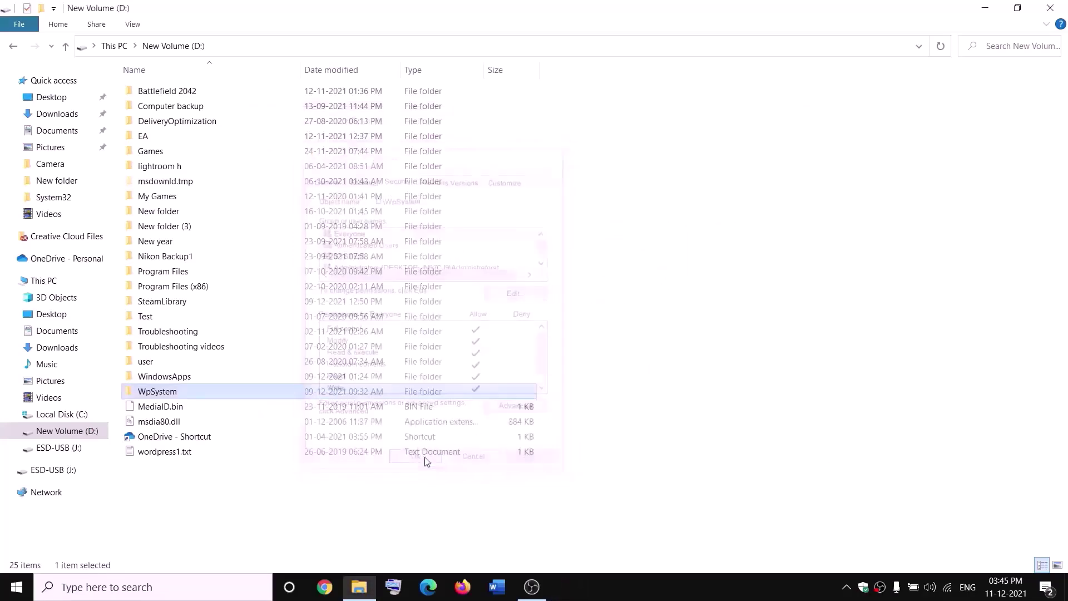
Step: Reopen the WpSystem folder's properties and bring up its advanced security settings again
{"action": "right_click", "coordinate": [159, 394]}
{"action": "left_click", "coordinate": [63, 562]}
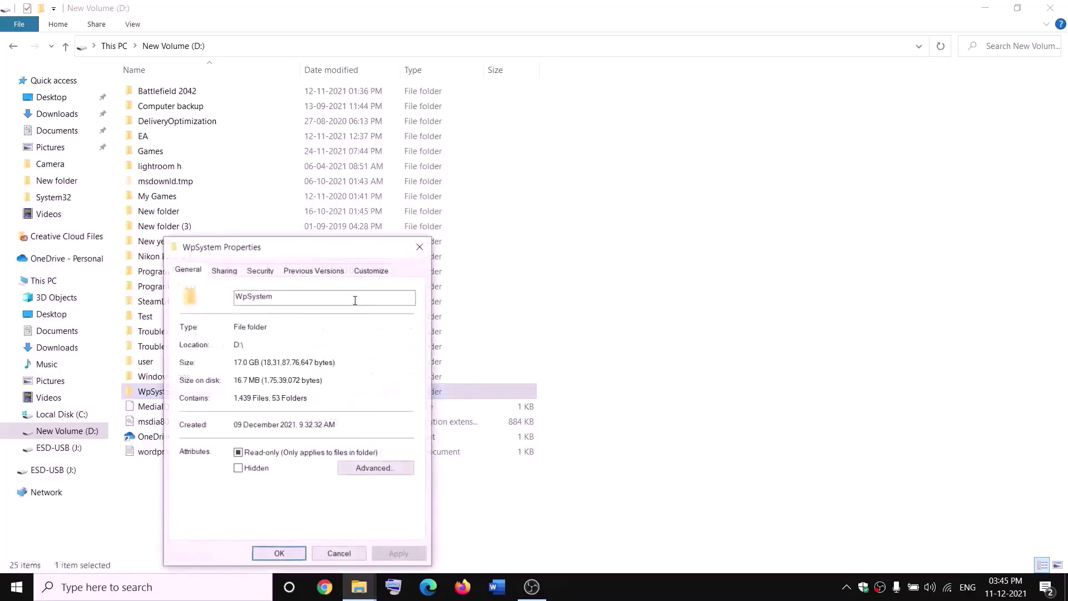
{"action": "left_click_drag", "start_coordinate": [322, 247], "coordinate": [395, 183]}
{"action": "left_click", "coordinate": [393, 202]}
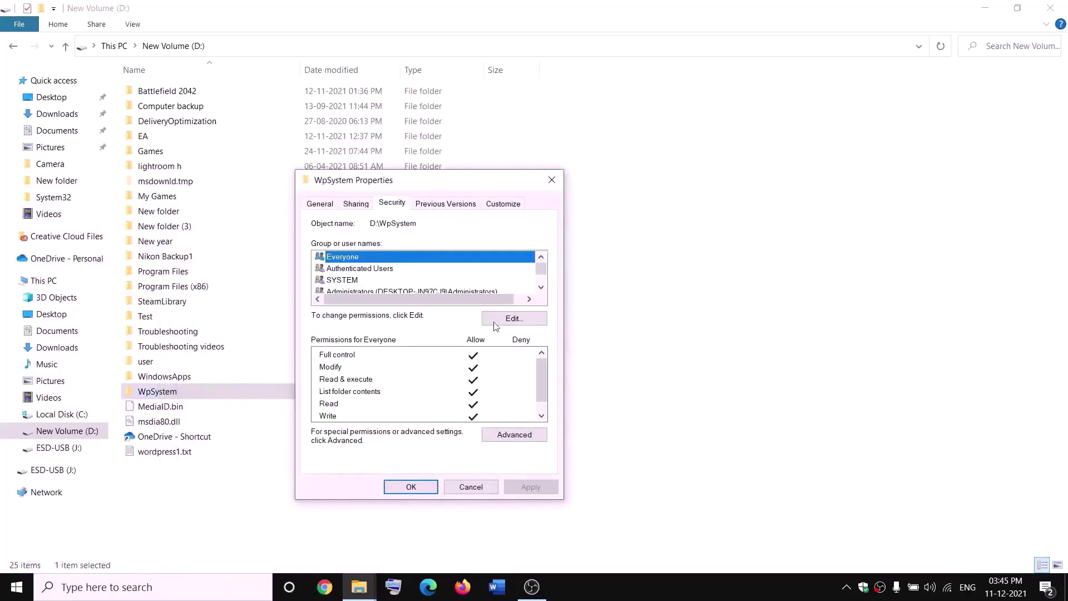
{"action": "left_click", "coordinate": [518, 439]}
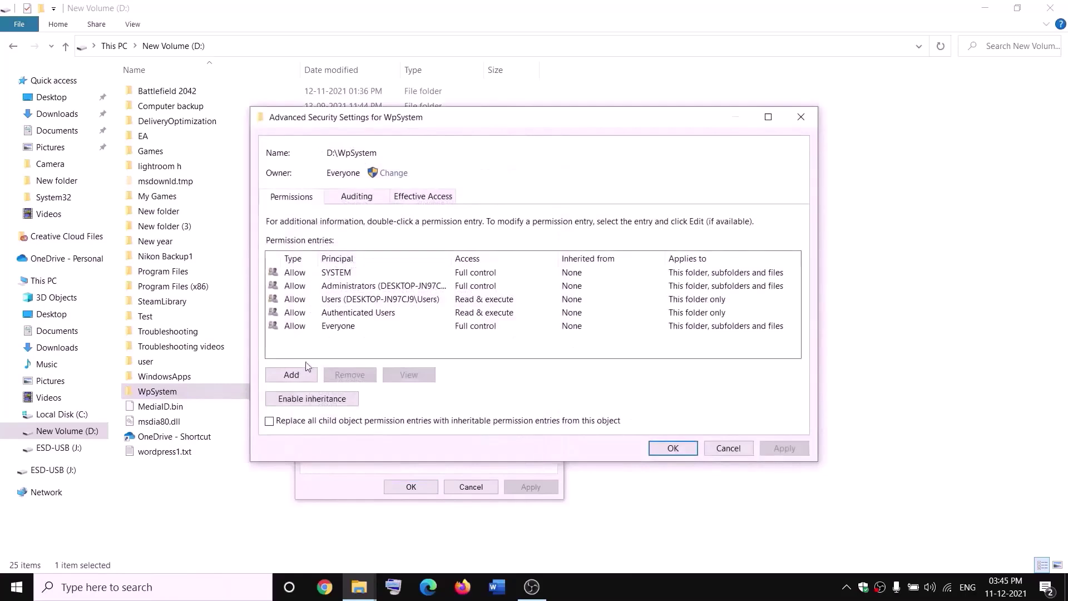
Step: Add a new permission entry for WpSystem with Everyone as the principal
{"action": "left_click", "coordinate": [290, 384]}
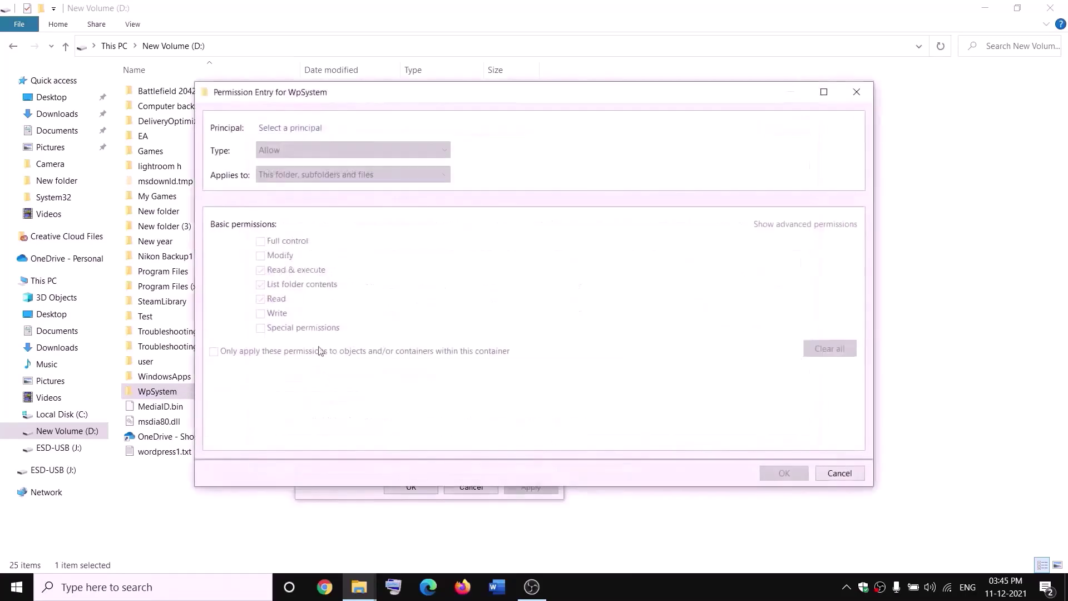
{"action": "left_click", "coordinate": [290, 128]}
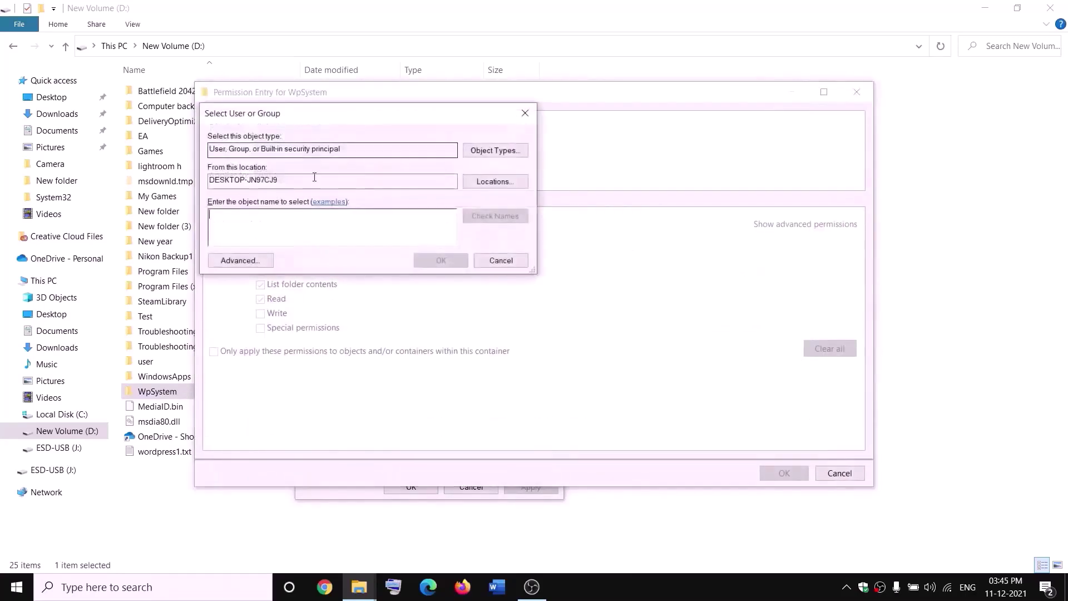
{"action": "type", "text": "everyone"}
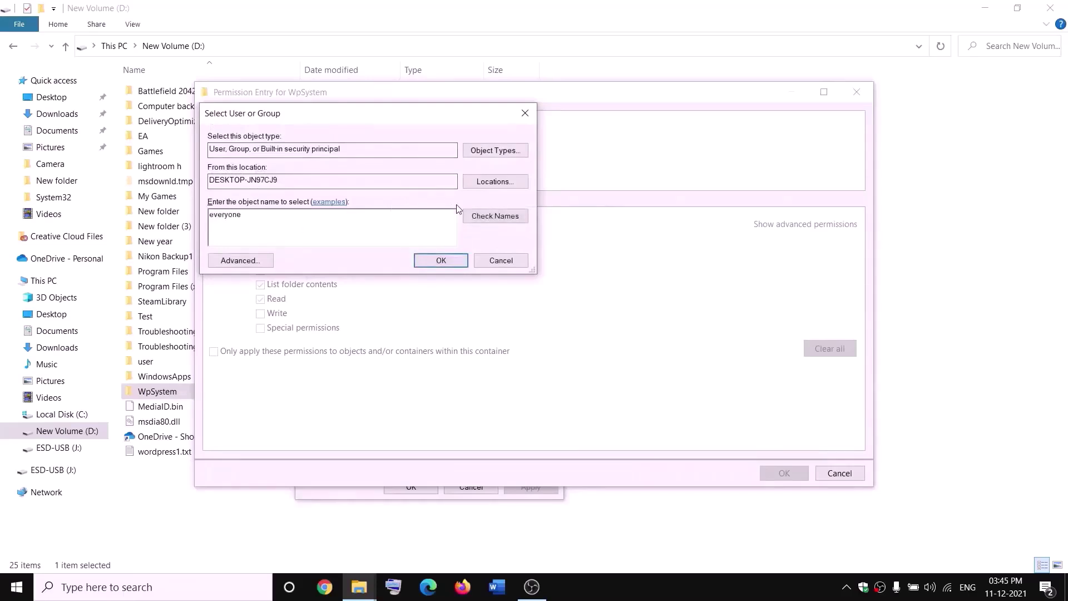
{"action": "left_click", "coordinate": [494, 216]}
{"action": "left_click", "coordinate": [440, 260]}
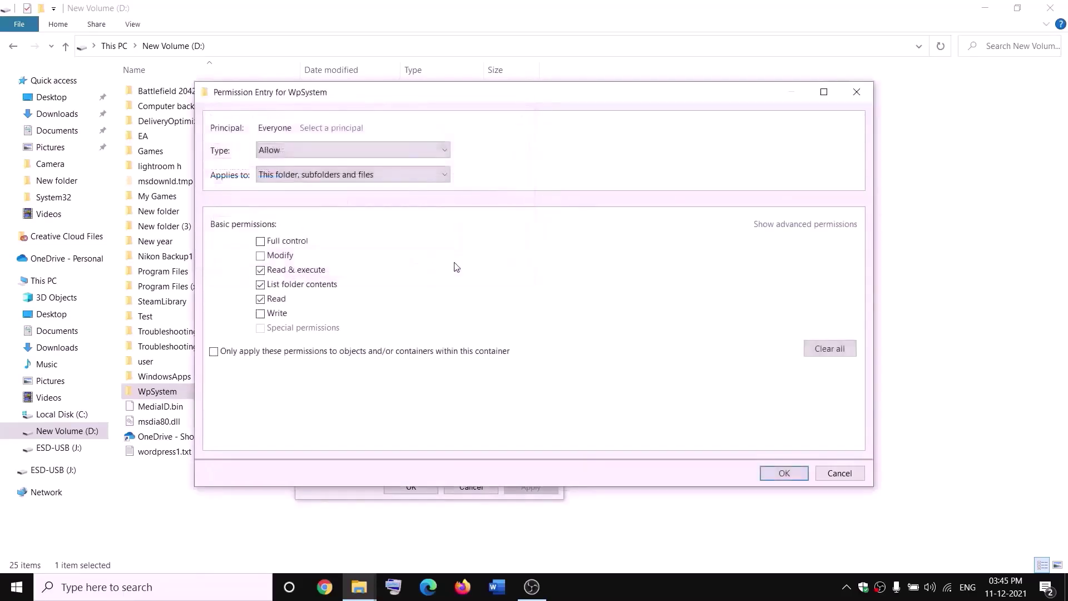
Step: Grant Everyone full control in the permission entry, apply it and close the WpSystem security dialogs
{"action": "left_click", "coordinate": [261, 243]}
{"action": "left_click", "coordinate": [785, 473]}
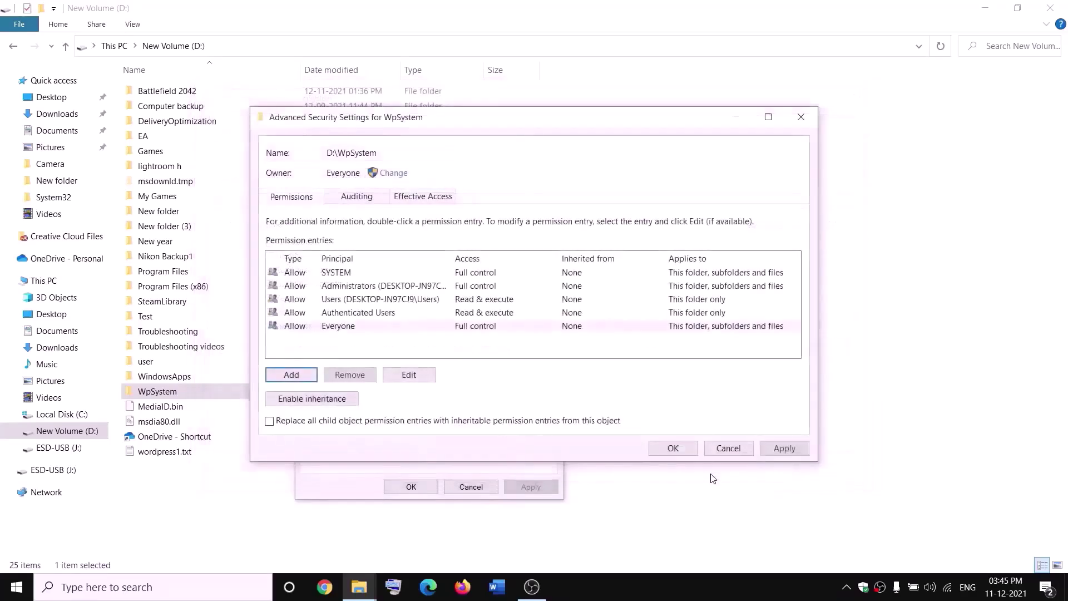
{"action": "left_click", "coordinate": [783, 448]}
{"action": "left_click", "coordinate": [673, 449]}
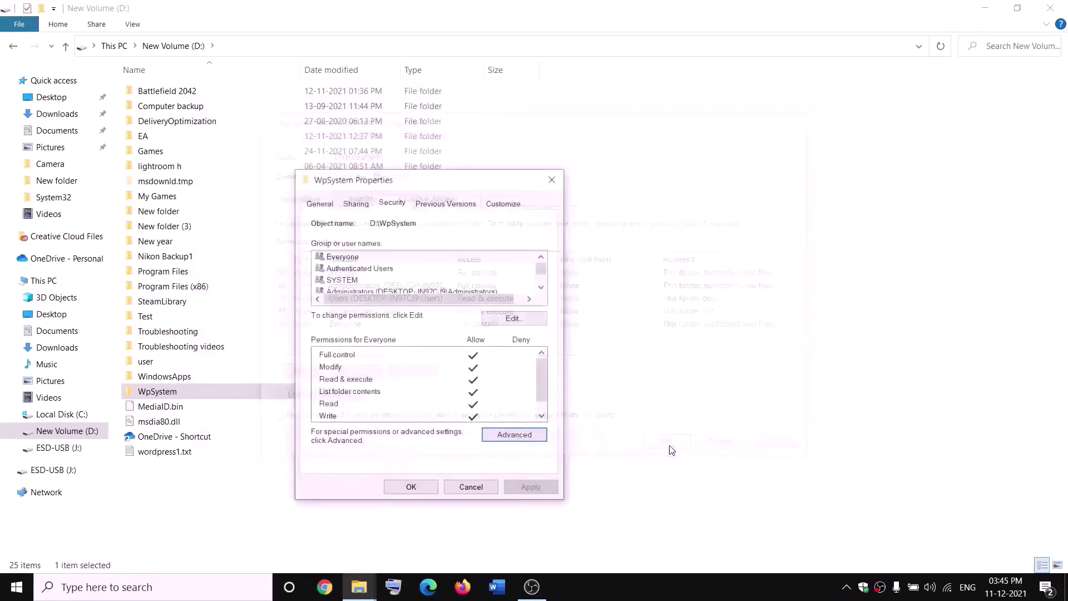
{"action": "left_click", "coordinate": [412, 483]}
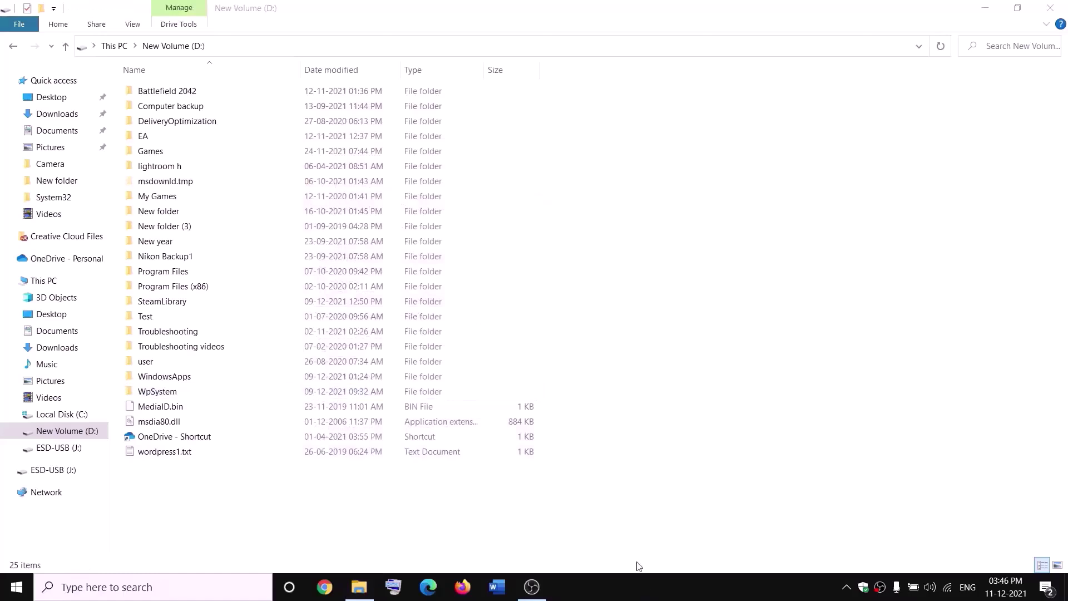
Step: Rename the WpSystem folder on drive D: to WpSystem.old
{"action": "right_click", "coordinate": [156, 395]}
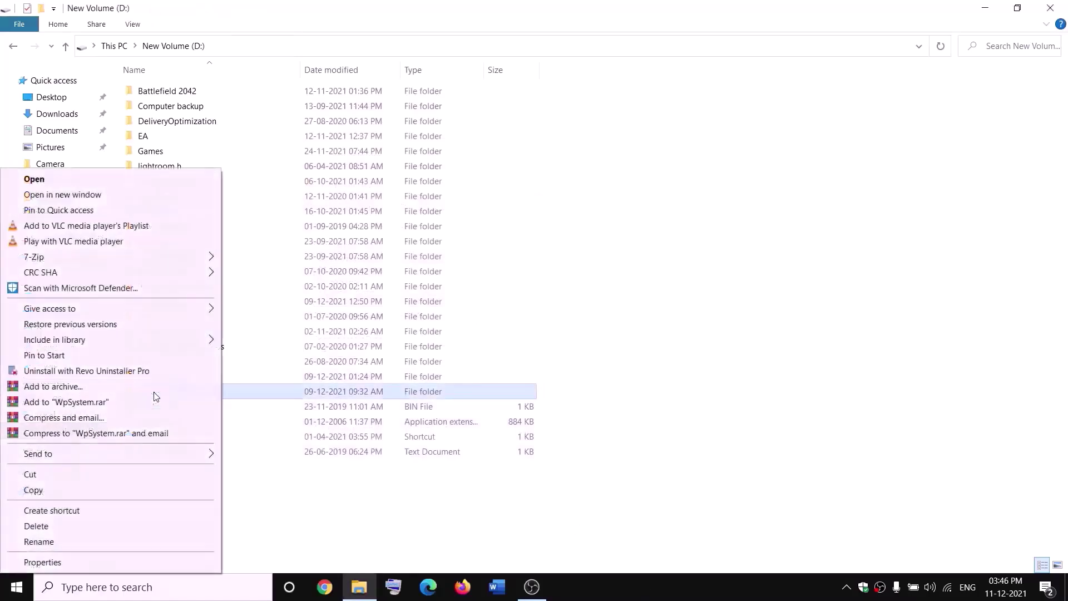
{"action": "left_click", "coordinate": [39, 541]}
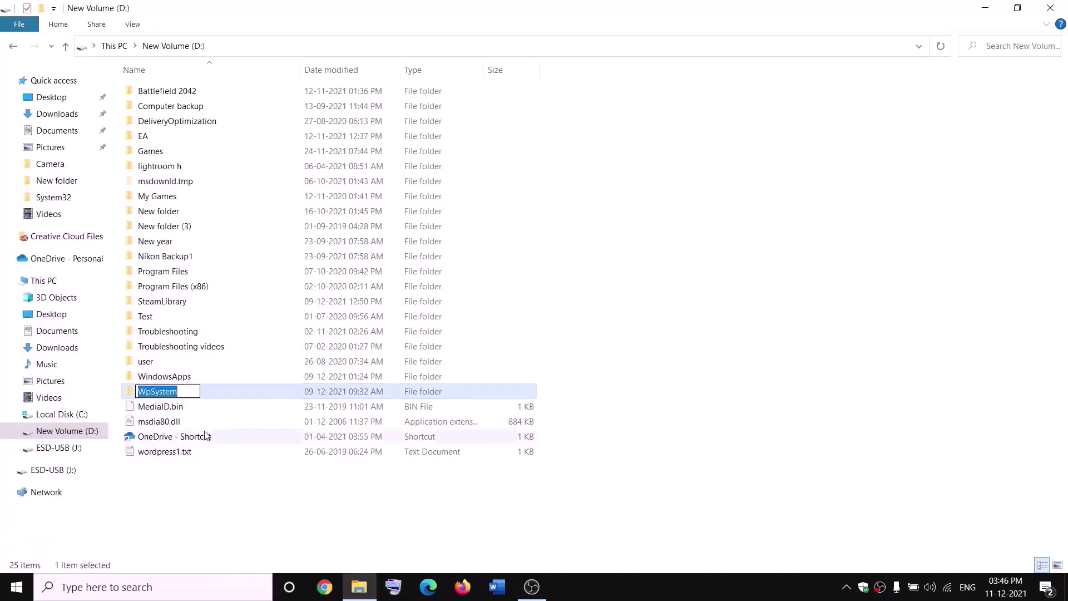
{"action": "key", "text": "End"}
{"action": "type", "text": ".old"}
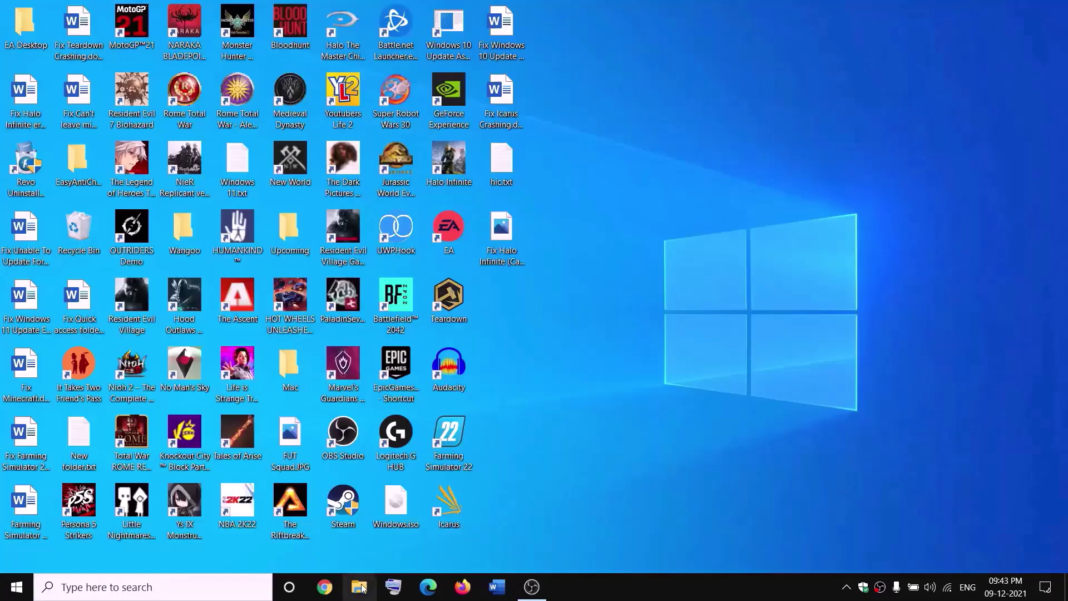
Step: Open a new File Explorer window on New Volume (D:) and select the WindowsApps folder
{"action": "key", "text": "super+e"}
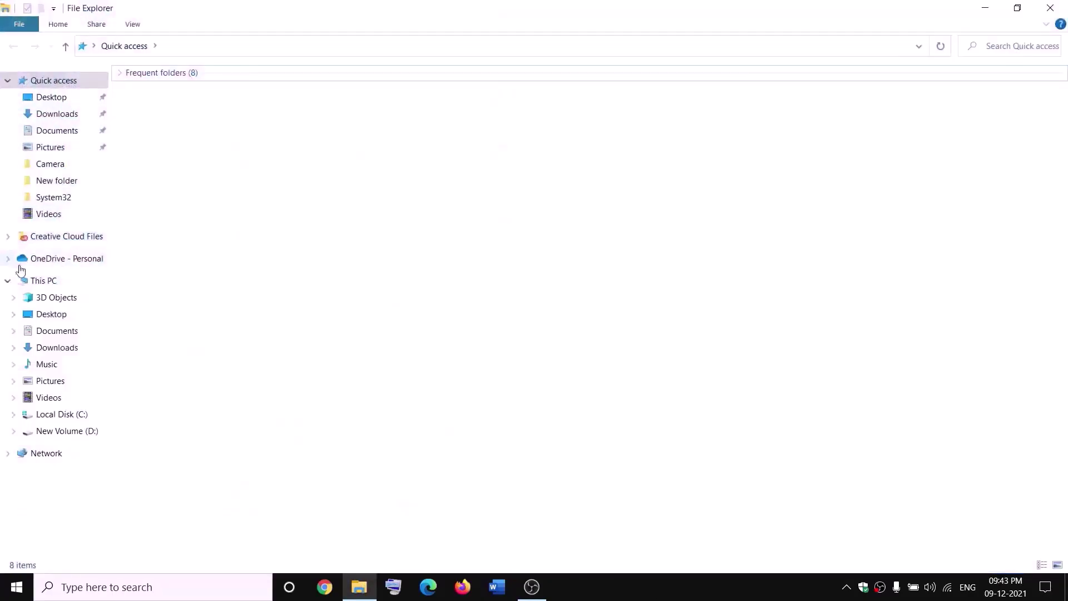
{"action": "left_click", "coordinate": [23, 279]}
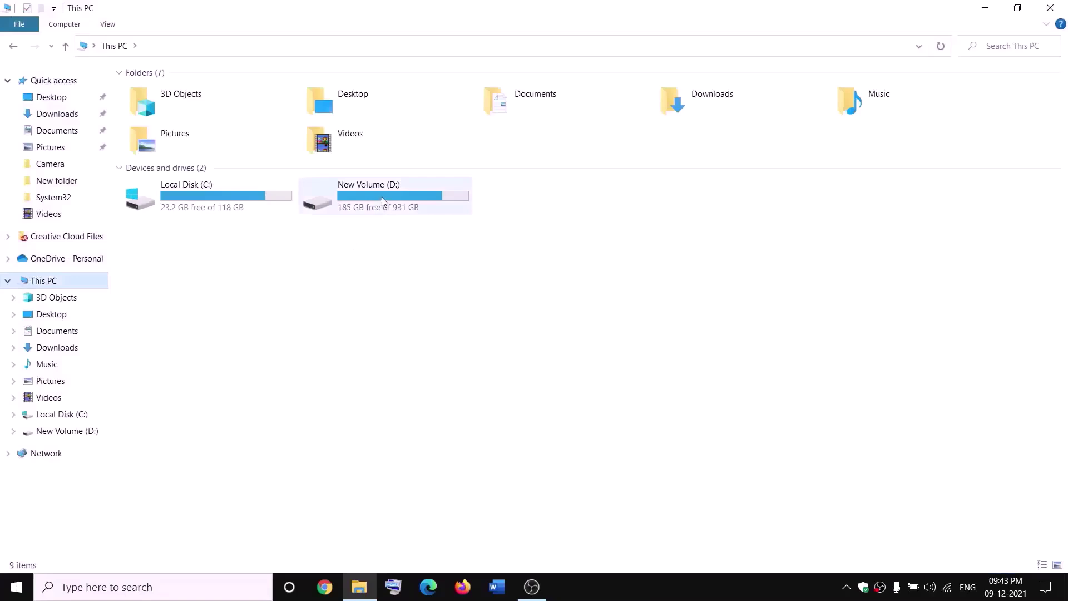
{"action": "double_click", "coordinate": [383, 200]}
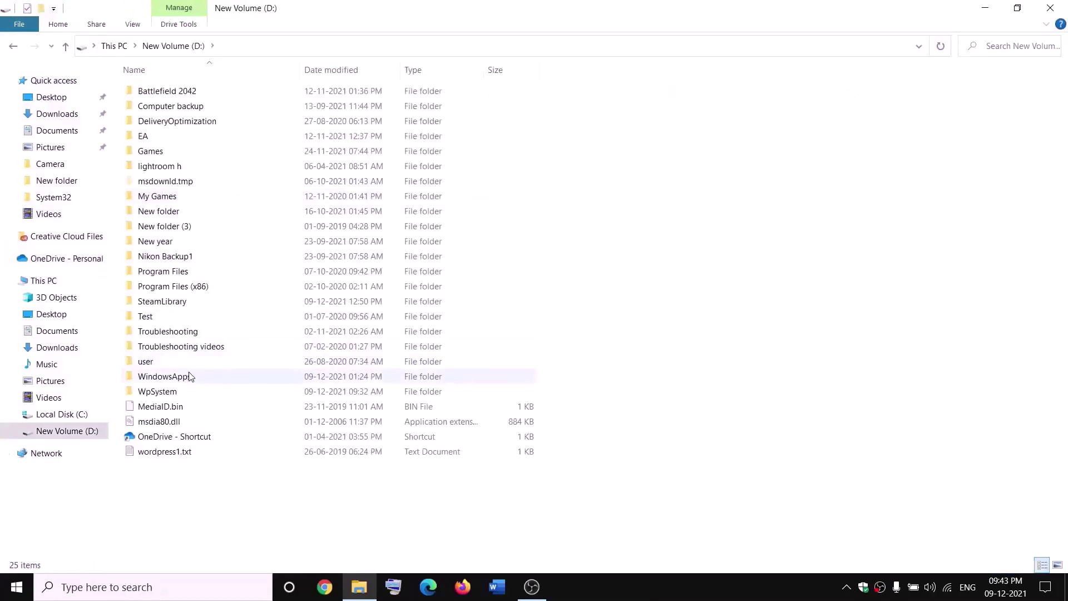
{"action": "left_click", "coordinate": [190, 376]}
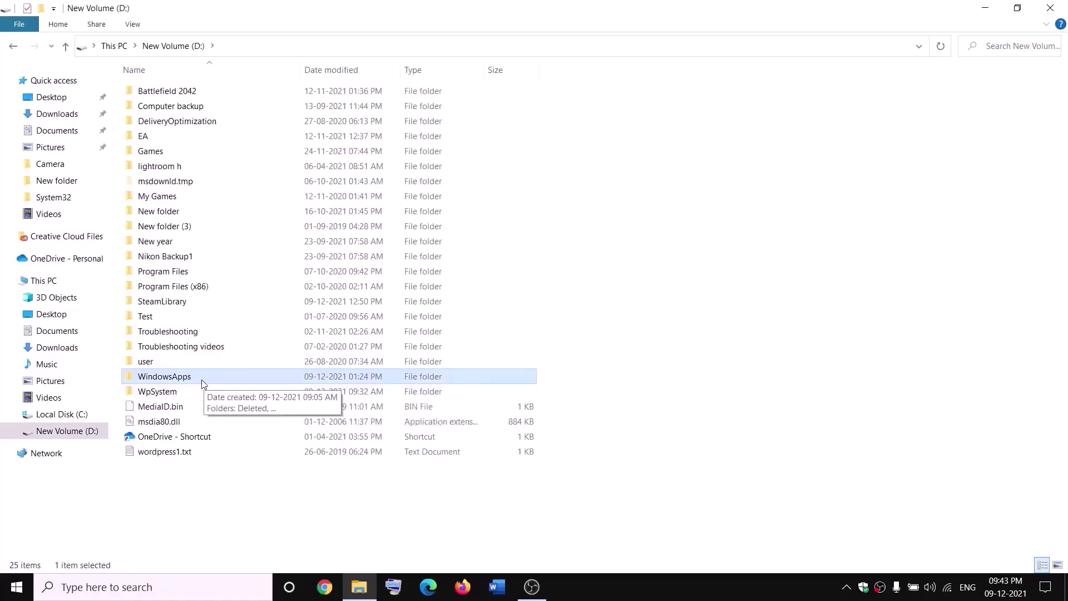
Step: Open the advanced security settings of the WindowsApps folder from its properties
{"action": "right_click", "coordinate": [202, 379]}
{"action": "left_click", "coordinate": [42, 562]}
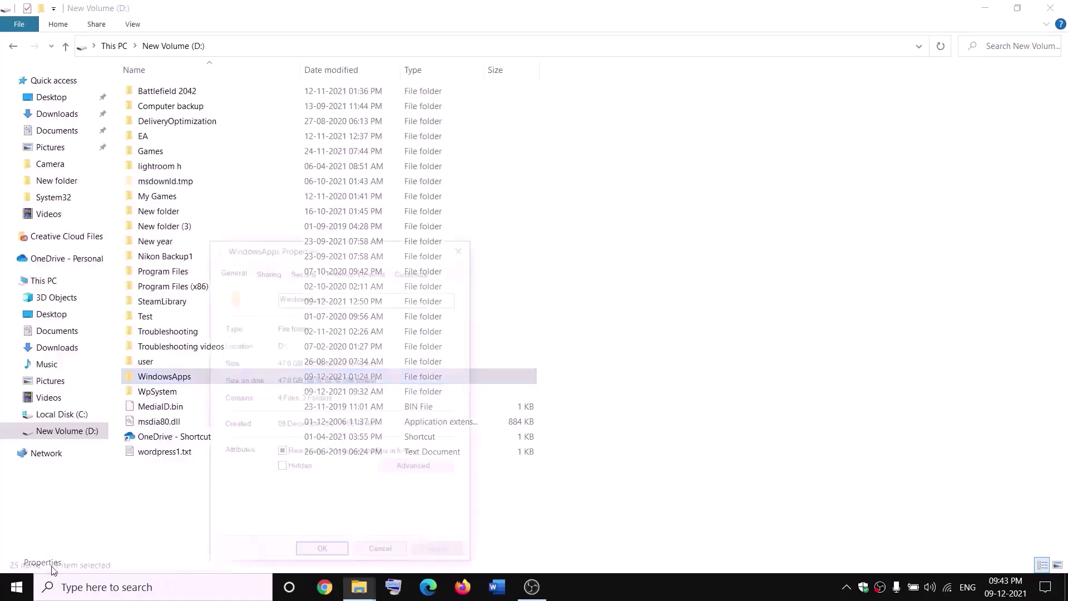
{"action": "left_click", "coordinate": [303, 272]}
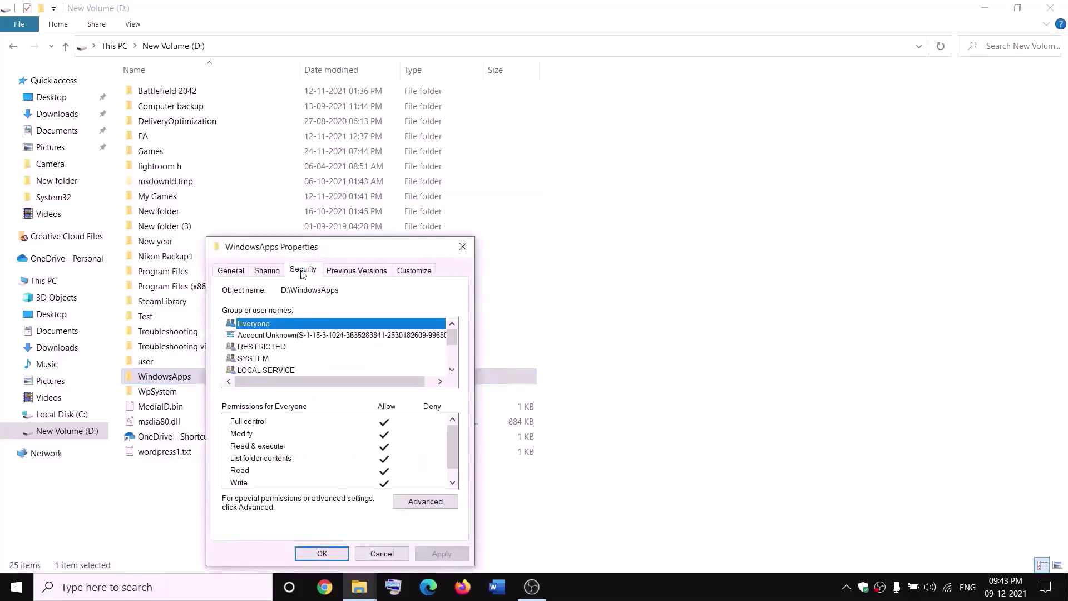
{"action": "left_click", "coordinate": [423, 501]}
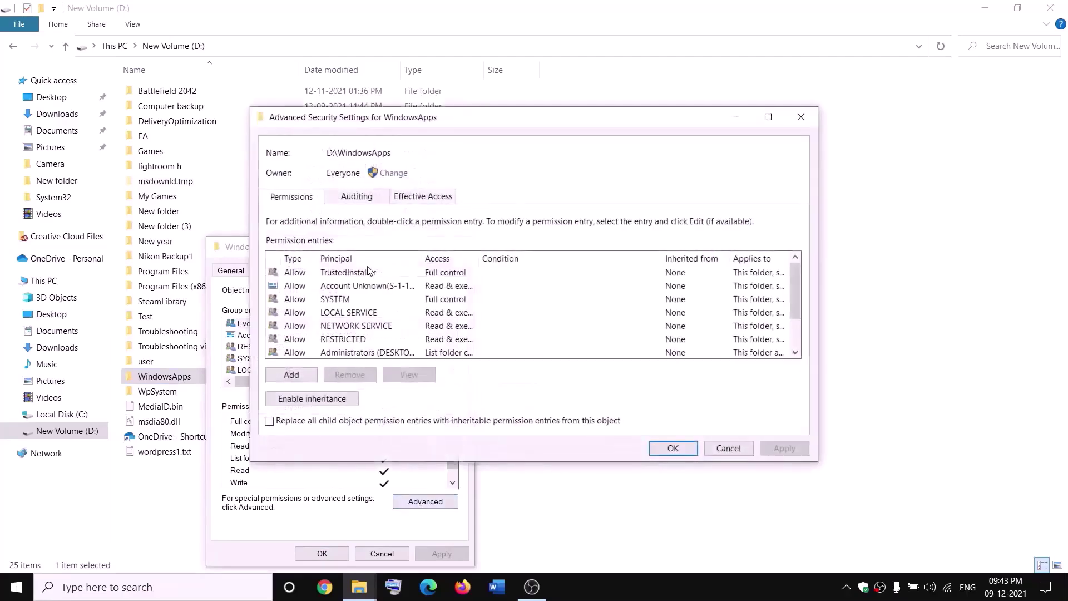
Step: Set the owner of WindowsApps to Everyone, replacing the owner on subcontainers and objects, and apply the change through all dialogs
{"action": "left_click", "coordinate": [394, 173]}
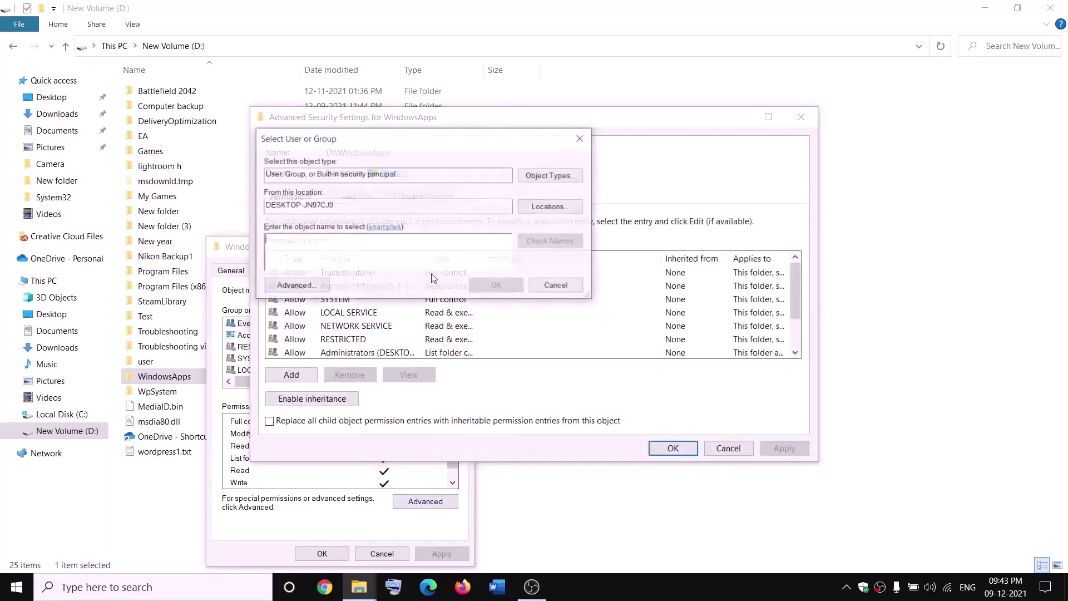
{"action": "type", "text": "everyone"}
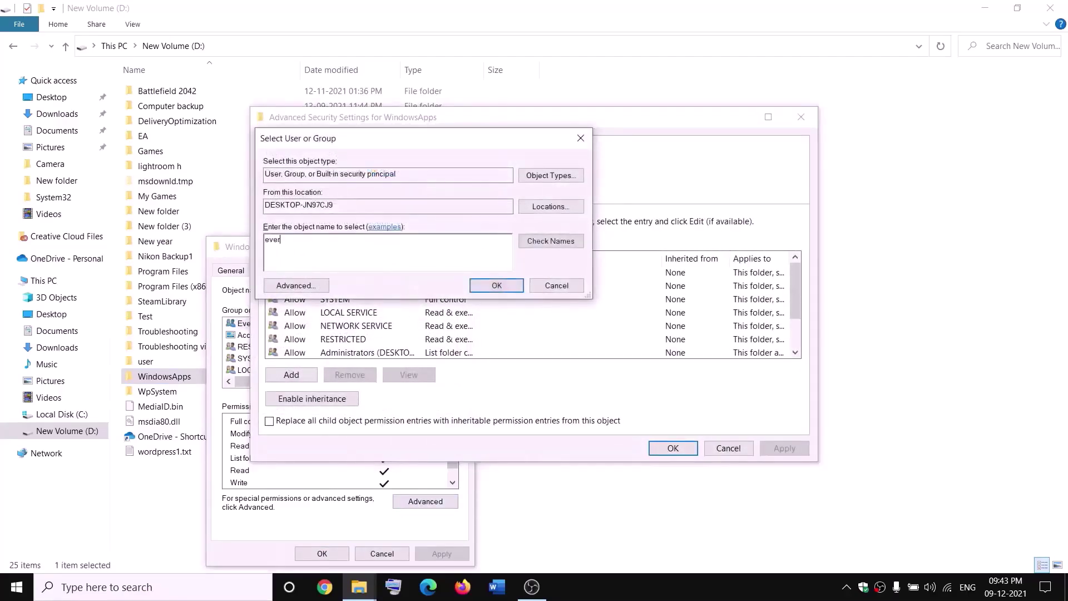
{"action": "left_click", "coordinate": [575, 247]}
{"action": "left_click", "coordinate": [497, 286]}
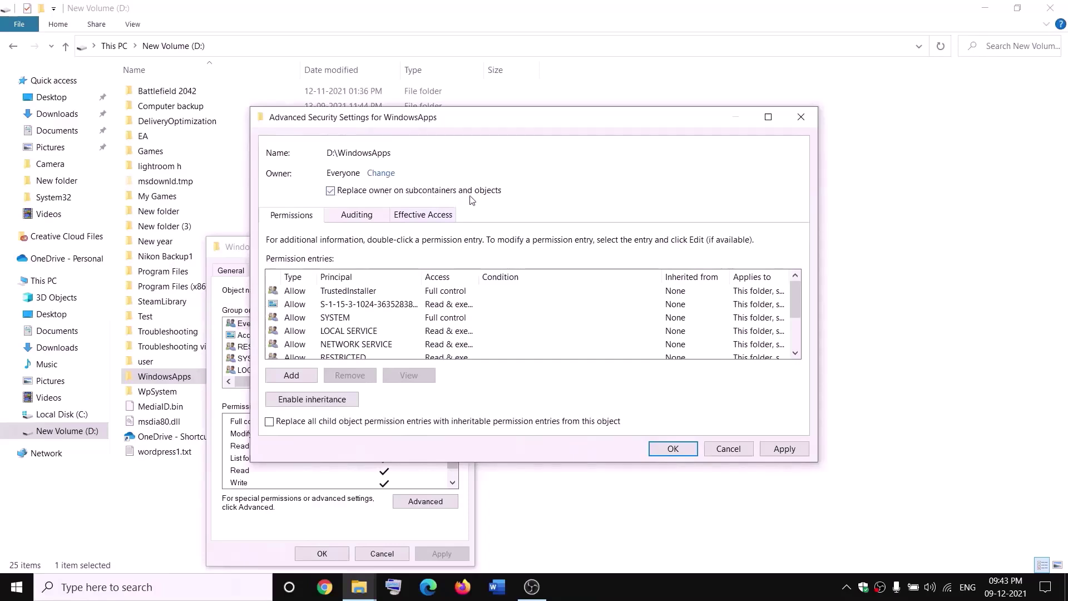
{"action": "left_click", "coordinate": [798, 453]}
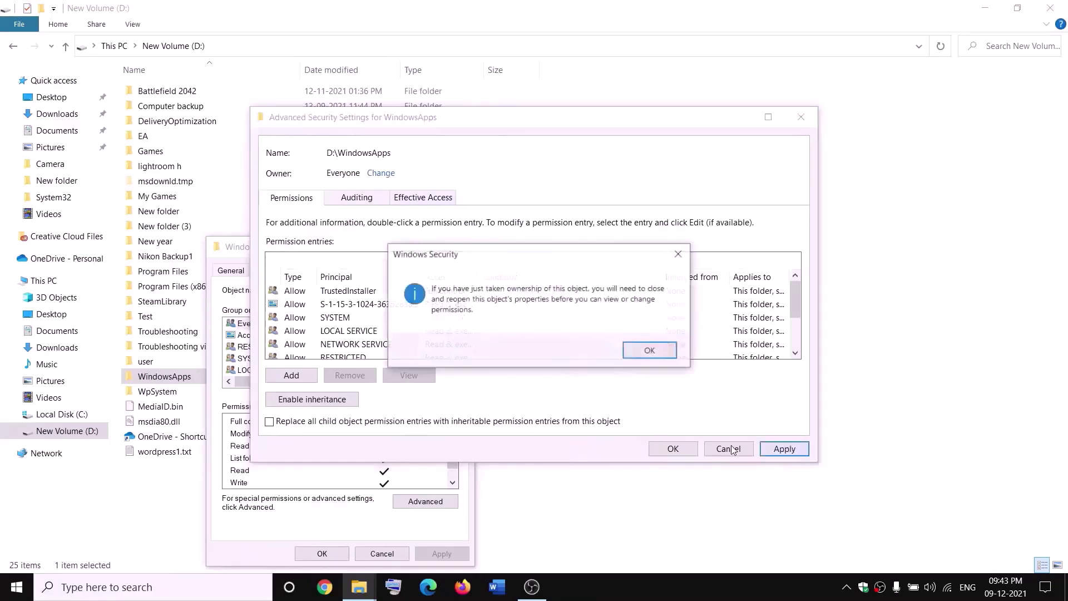
{"action": "left_click", "coordinate": [649, 352]}
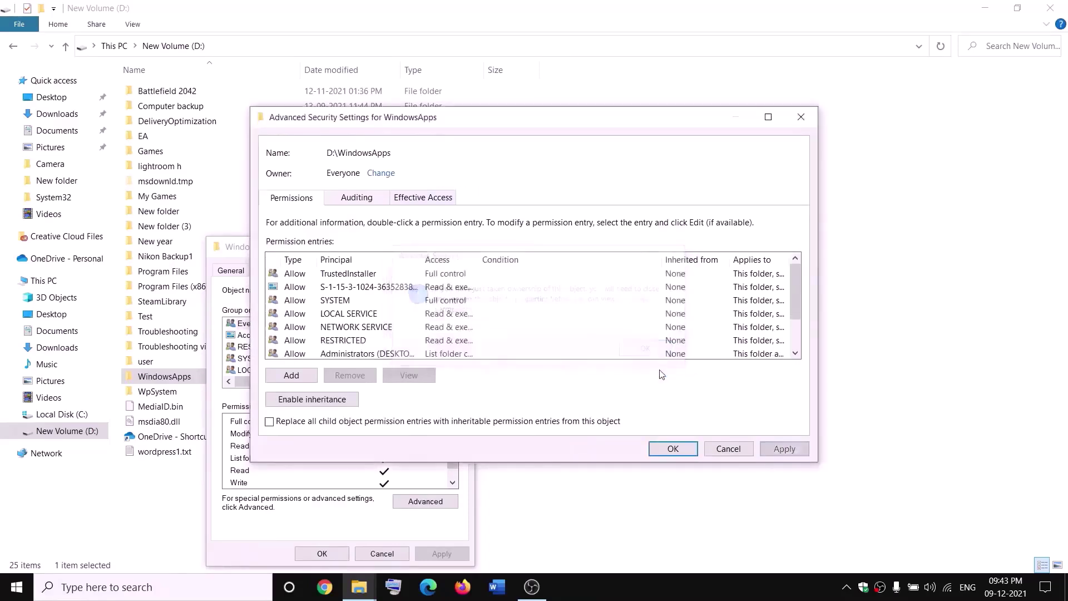
{"action": "left_click", "coordinate": [674, 448]}
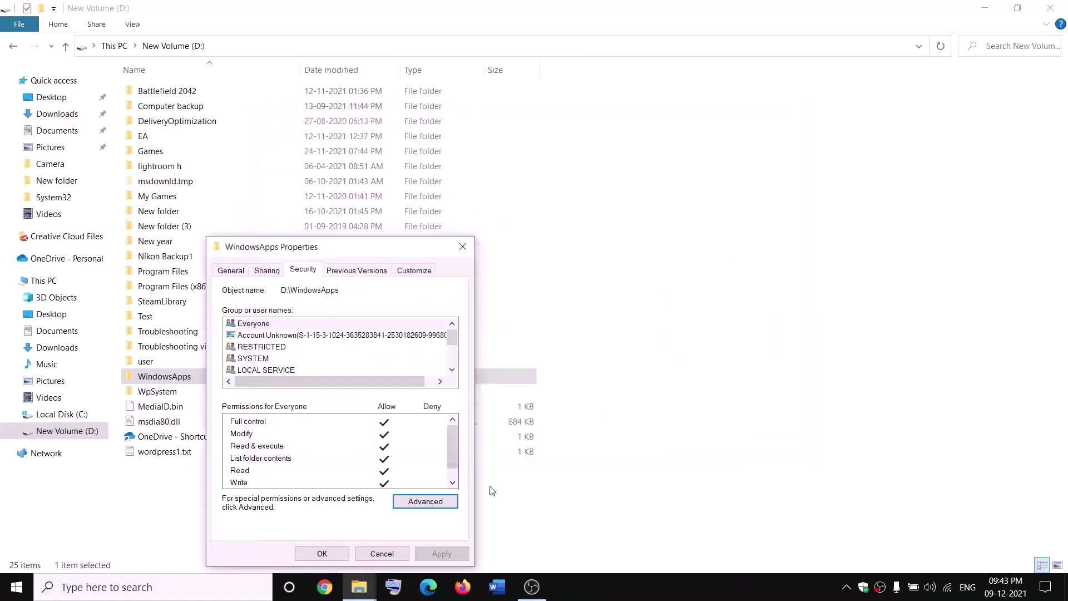
{"action": "left_click", "coordinate": [333, 555]}
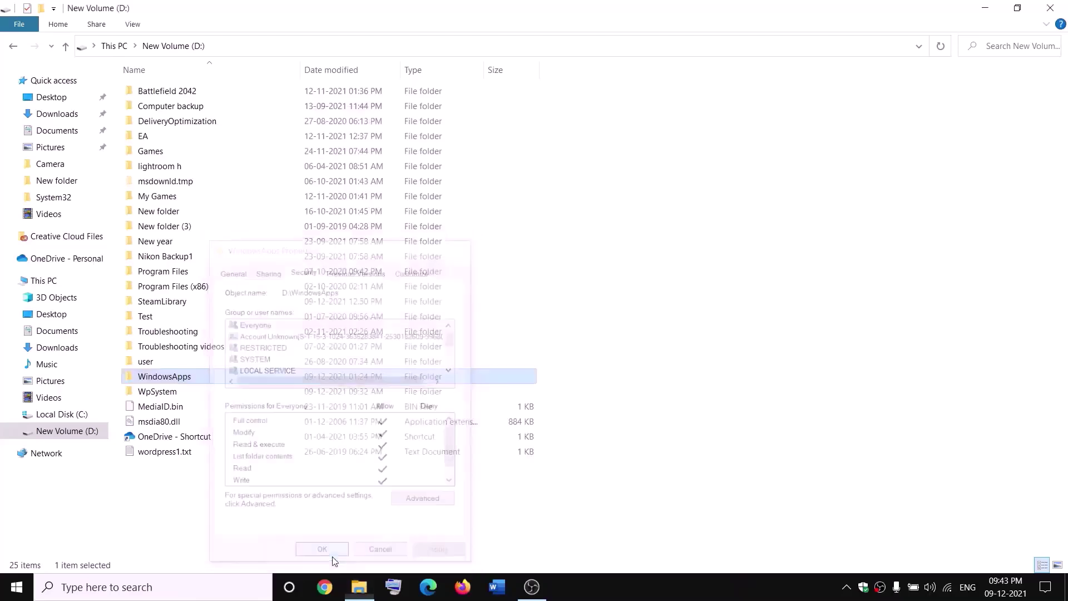
Step: Reopen the advanced security settings of the WindowsApps folder from its properties
{"action": "right_click", "coordinate": [203, 381]}
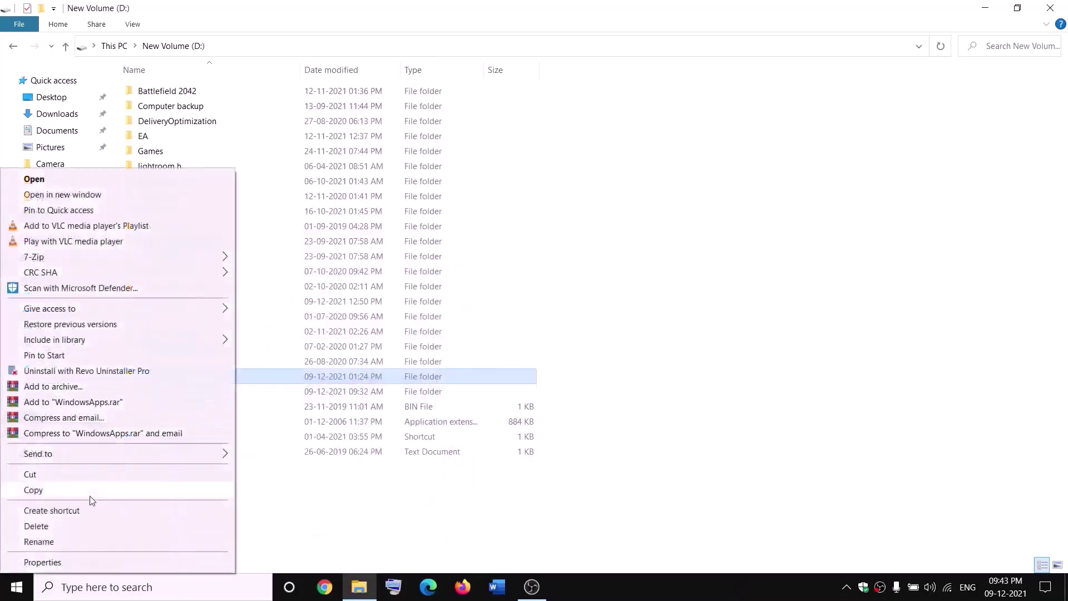
{"action": "left_click", "coordinate": [40, 566]}
{"action": "left_click", "coordinate": [312, 273]}
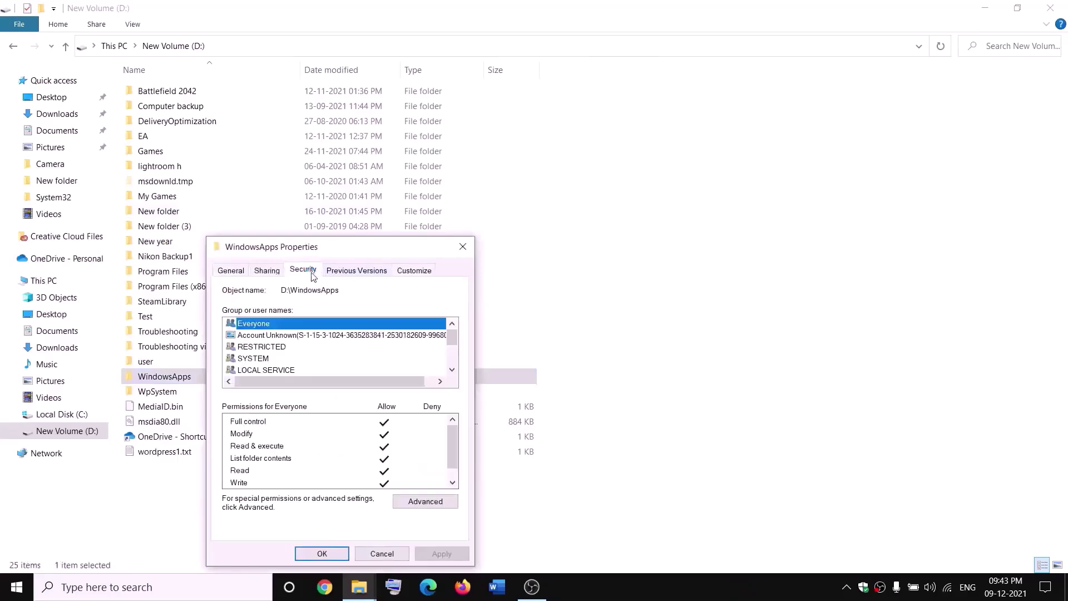
{"action": "left_click", "coordinate": [425, 501]}
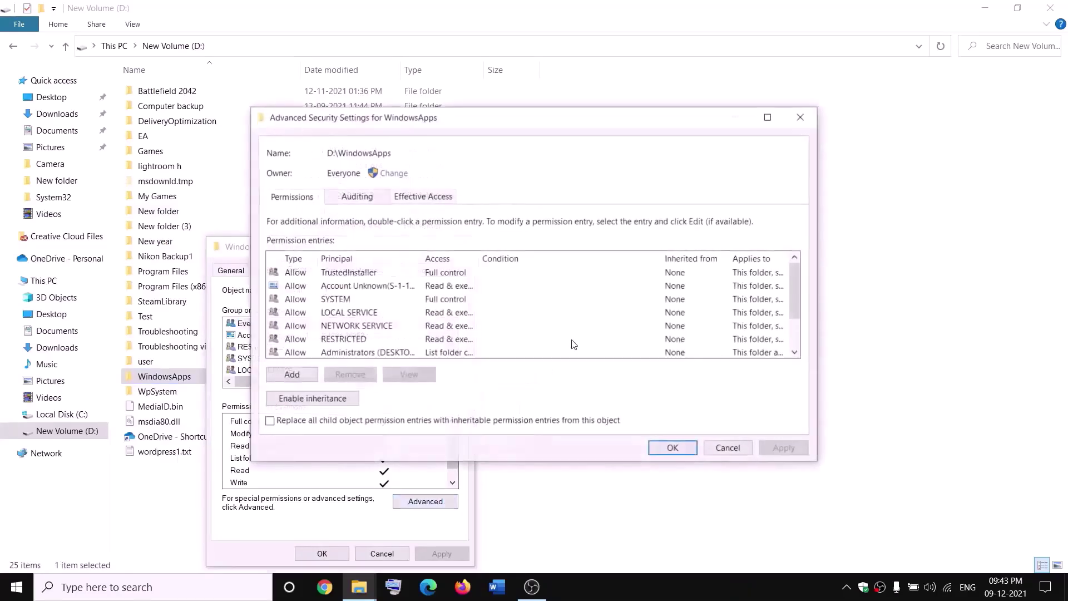
Step: Add a permission entry for WindowsApps with Everyone as the verified principal
{"action": "left_click", "coordinate": [294, 378]}
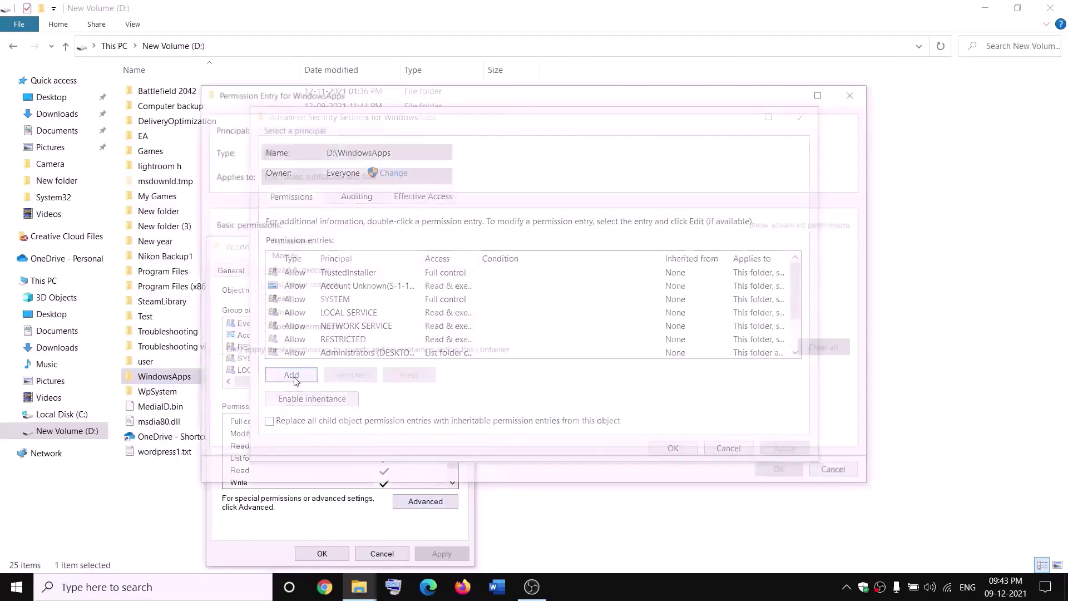
{"action": "left_click", "coordinate": [284, 129]}
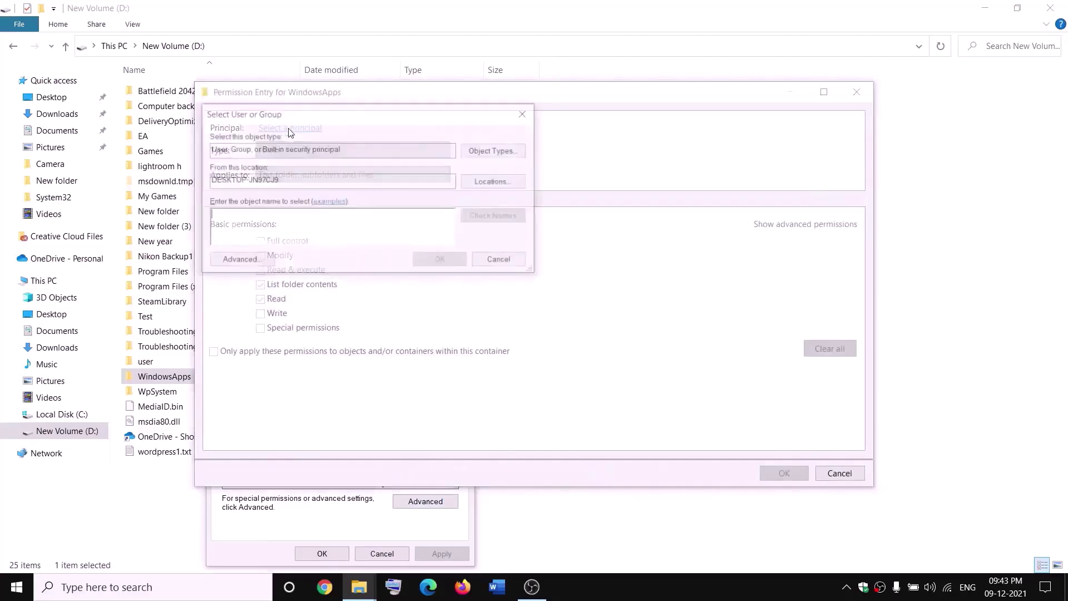
{"action": "type", "text": "every"}
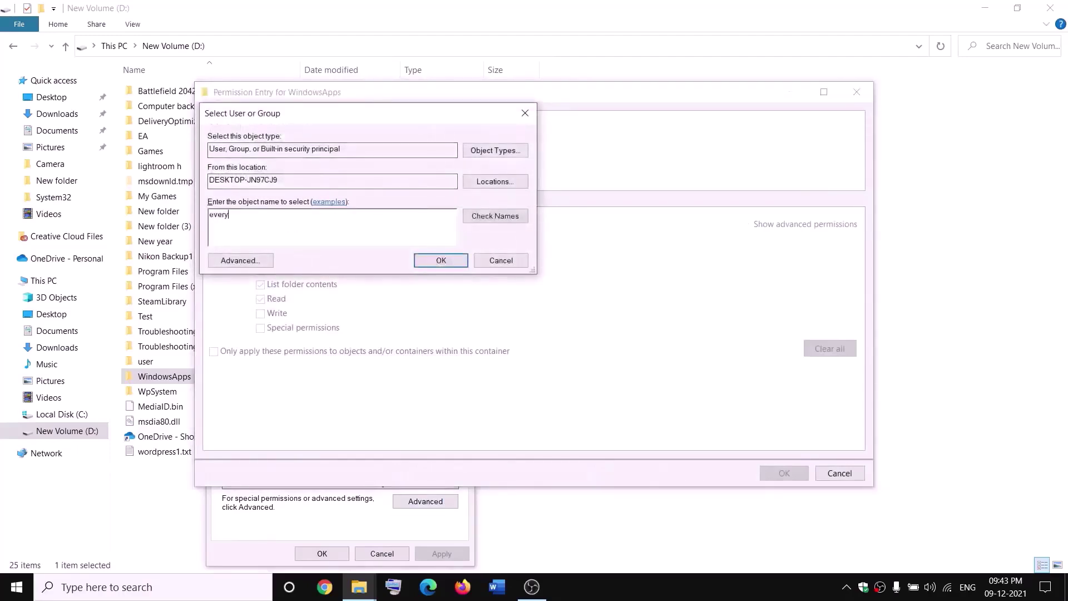
{"action": "type", "text": "one"}
{"action": "left_click", "coordinate": [506, 216]}
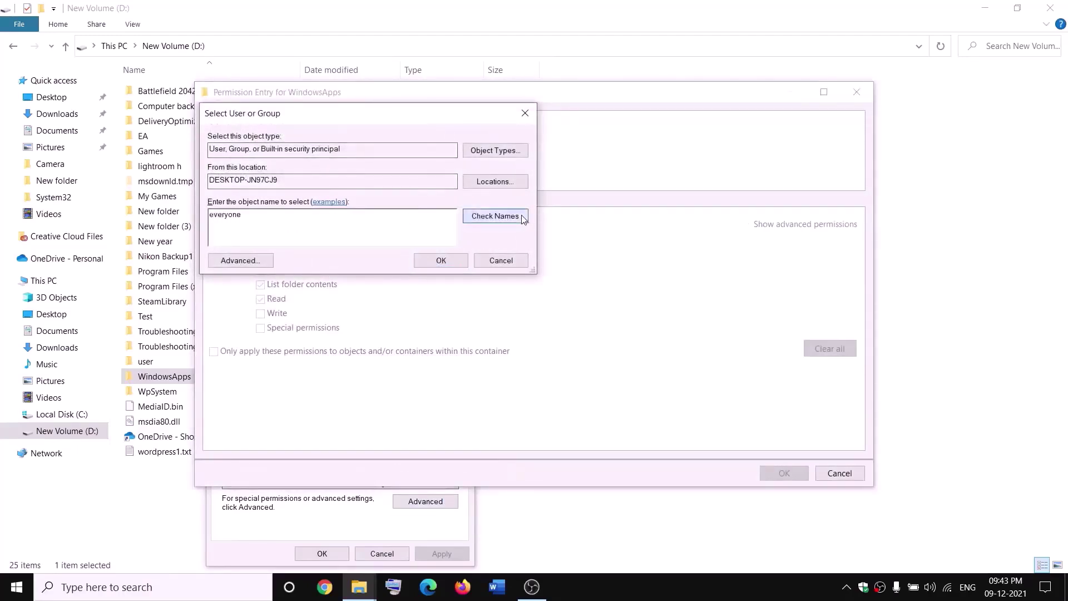
{"action": "left_click", "coordinate": [443, 261]}
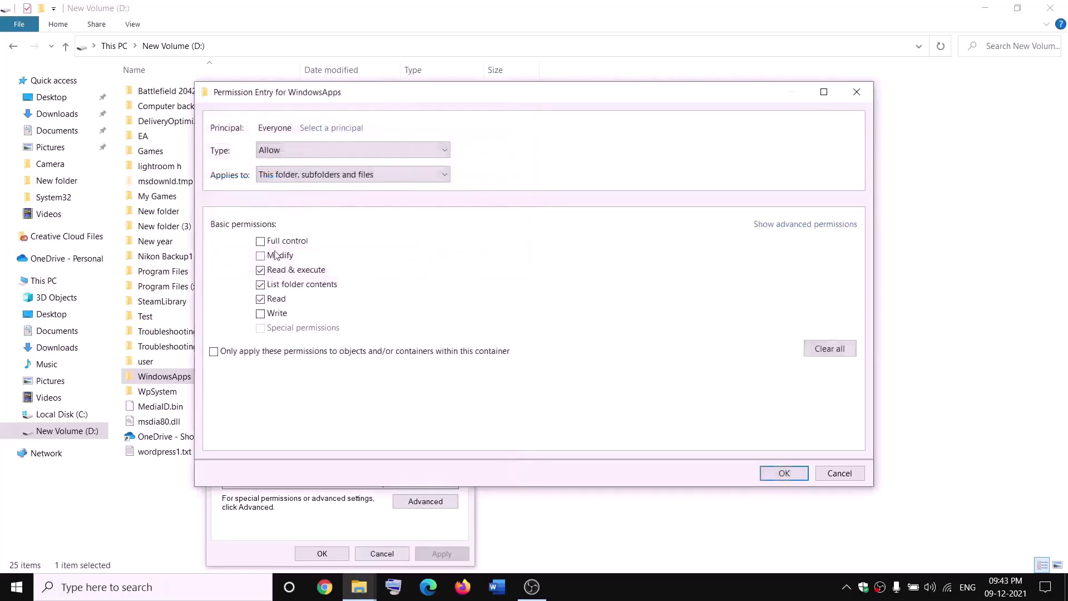
Step: Grant Everyone full control in the new permission entry, apply it and close the WindowsApps security dialogs
{"action": "left_click", "coordinate": [798, 471]}
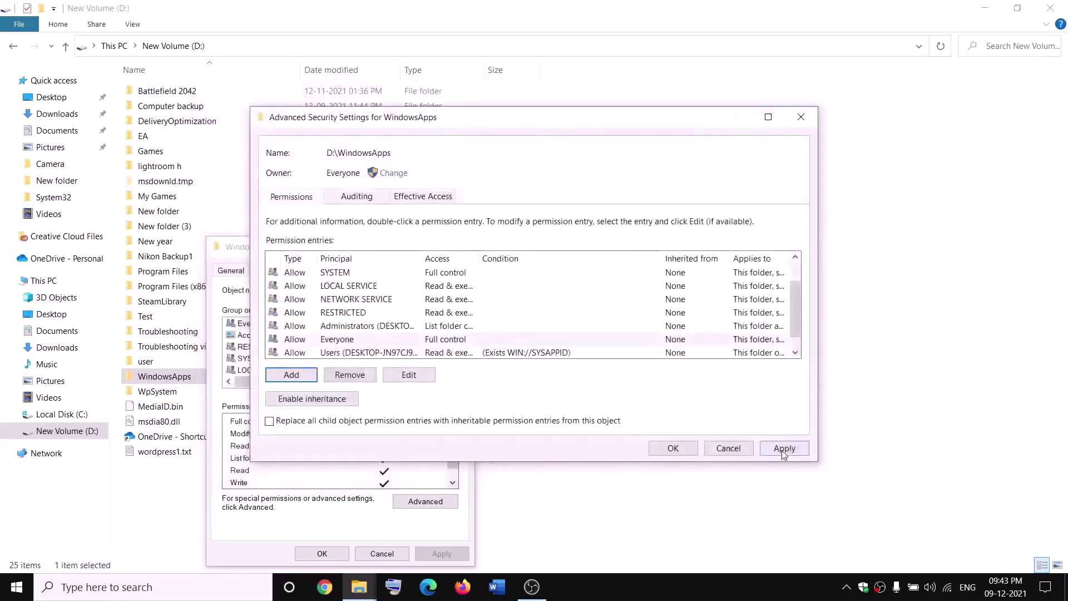
{"action": "left_click", "coordinate": [783, 450]}
{"action": "left_click", "coordinate": [673, 447]}
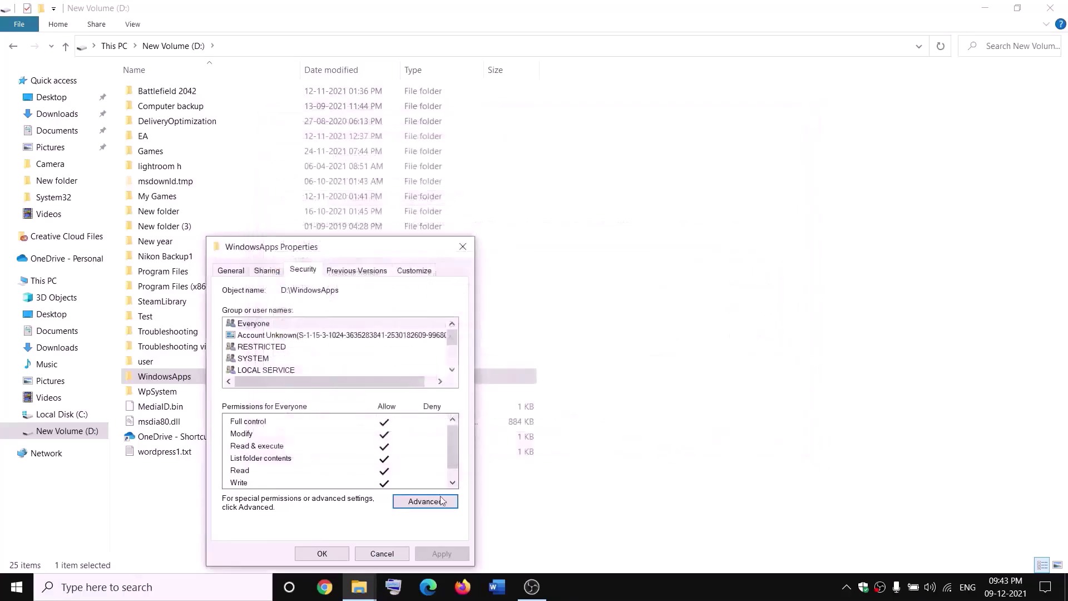
{"action": "left_click", "coordinate": [333, 553]}
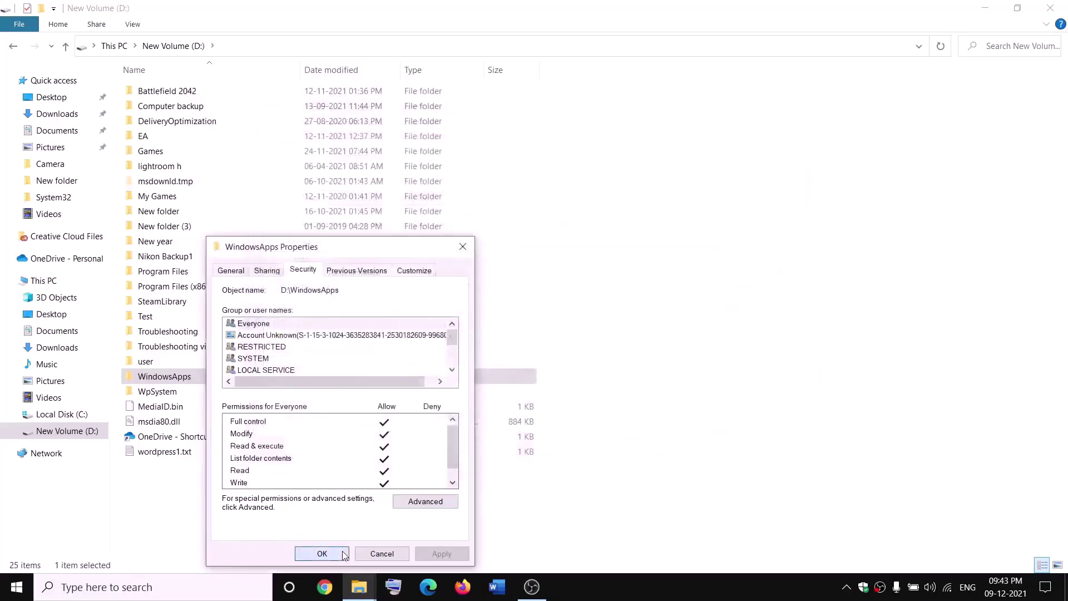
Step: Rename the WindowsApps folder on drive D: to WindowsApps.old
{"action": "right_click", "coordinate": [201, 382]}
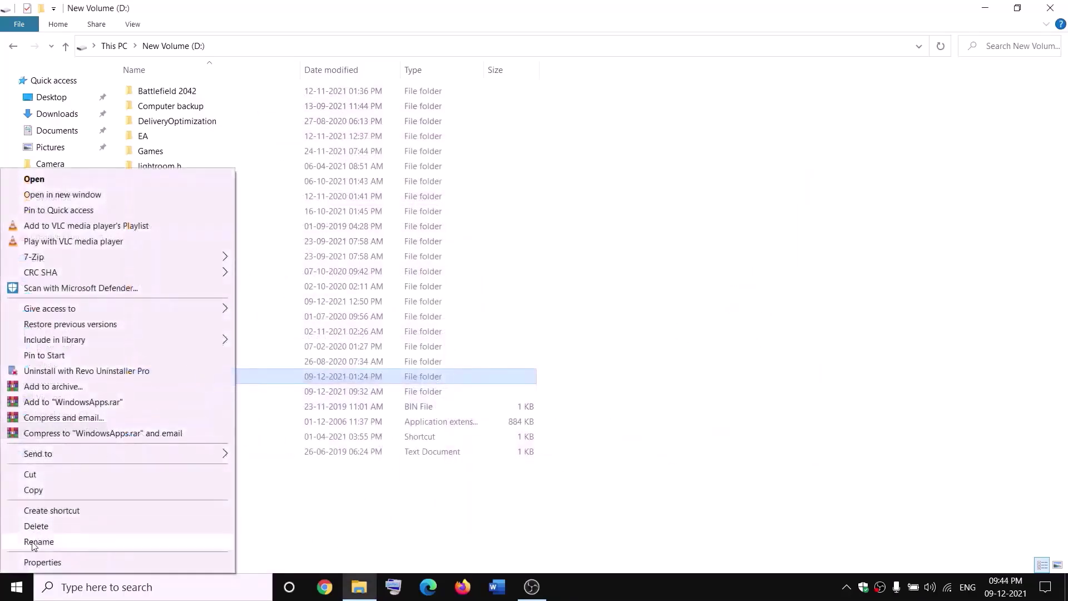
{"action": "left_click", "coordinate": [35, 541]}
{"action": "left_click", "coordinate": [200, 374]}
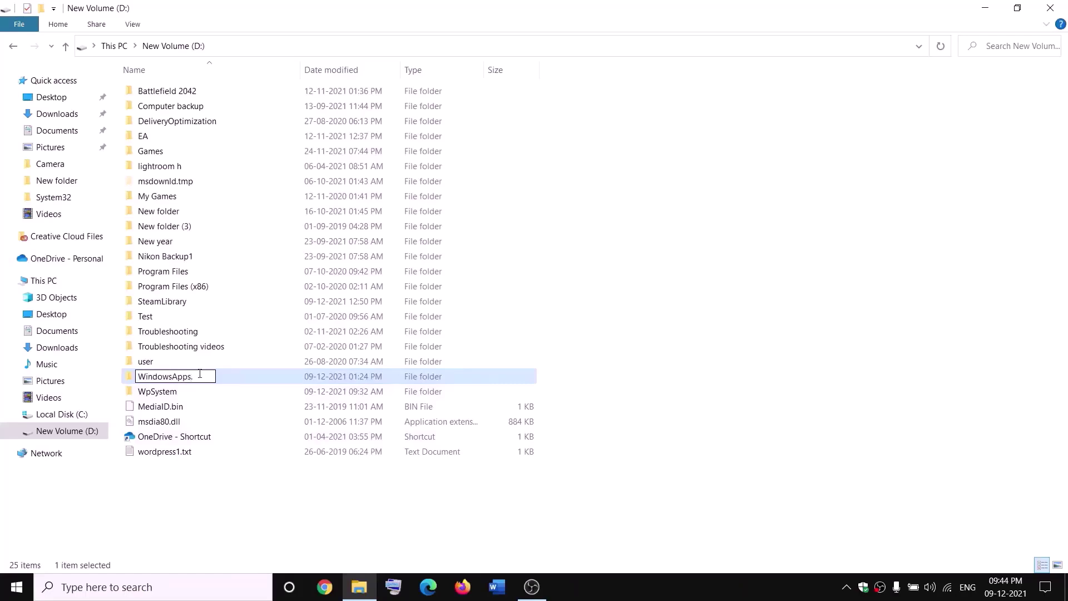
{"action": "type", "text": ".old"}
{"action": "left_click", "coordinate": [243, 485]}
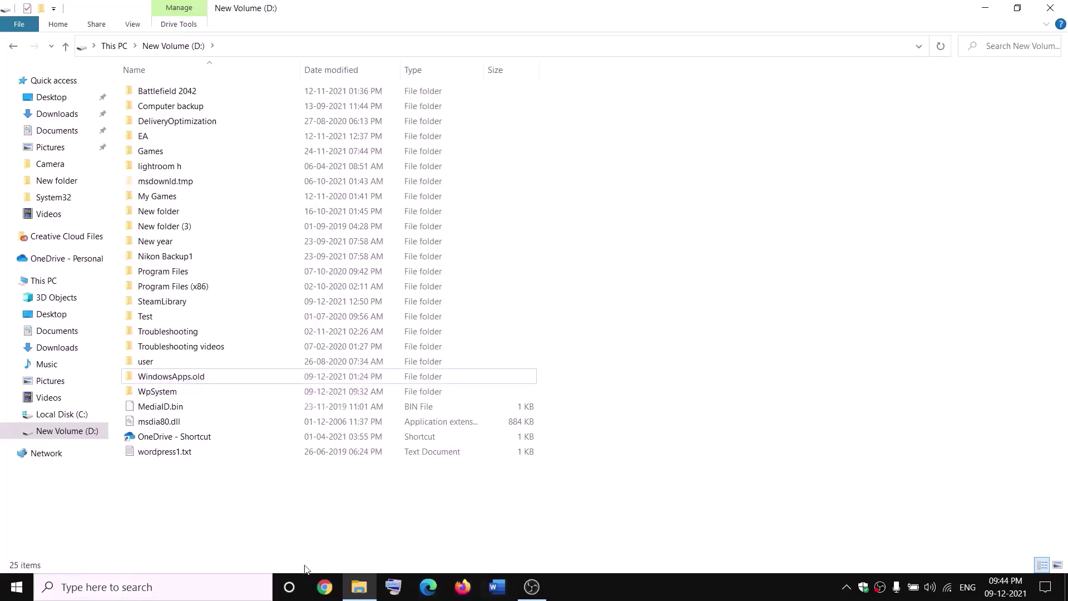
Step: End the Gaming Services background process in Task Manager and close Task Manager
{"action": "right_click", "coordinate": [15, 590]}
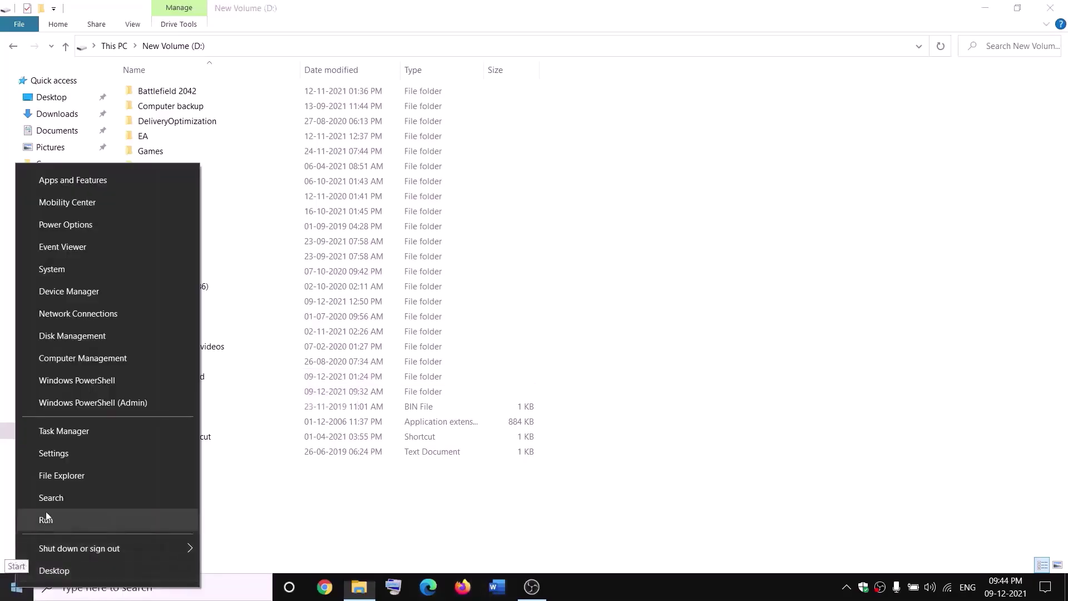
{"action": "left_click", "coordinate": [58, 432]}
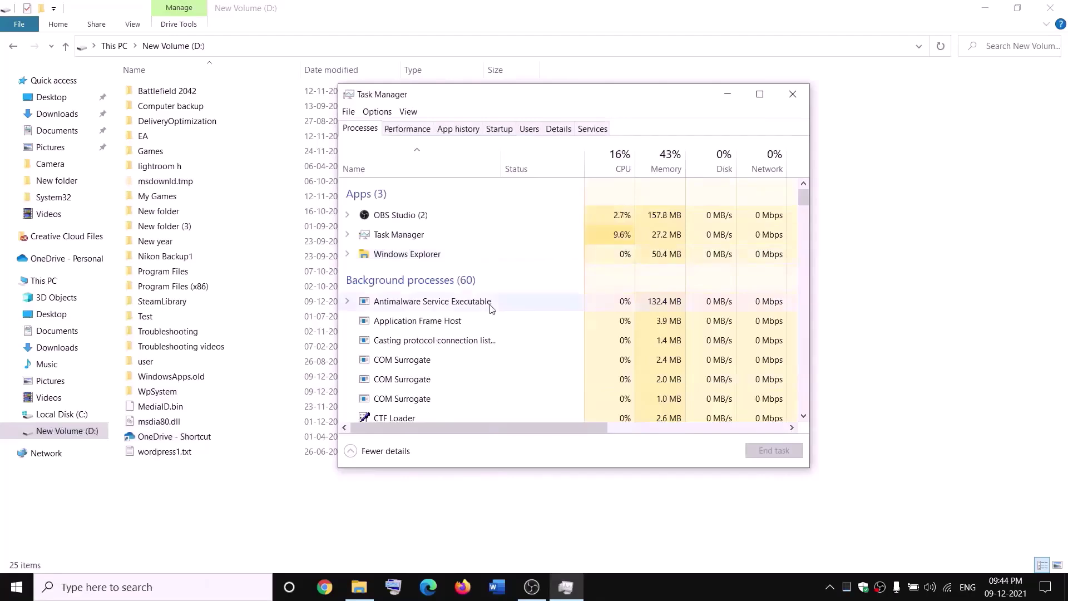
{"action": "scroll", "coordinate": [489, 313], "scroll_direction": "down", "scroll_amount": 3}
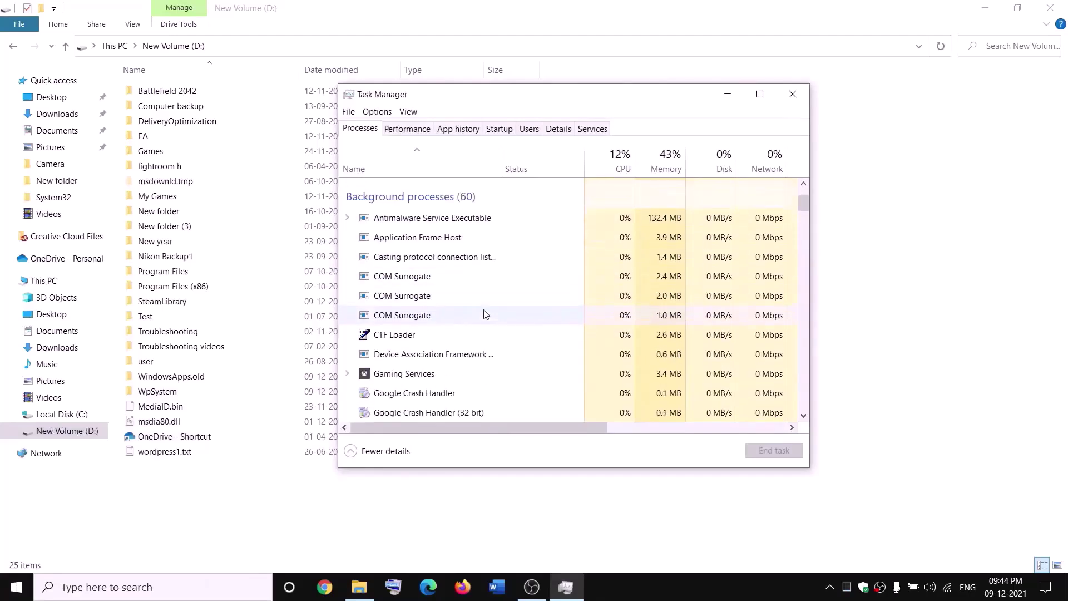
{"action": "right_click", "coordinate": [387, 377]}
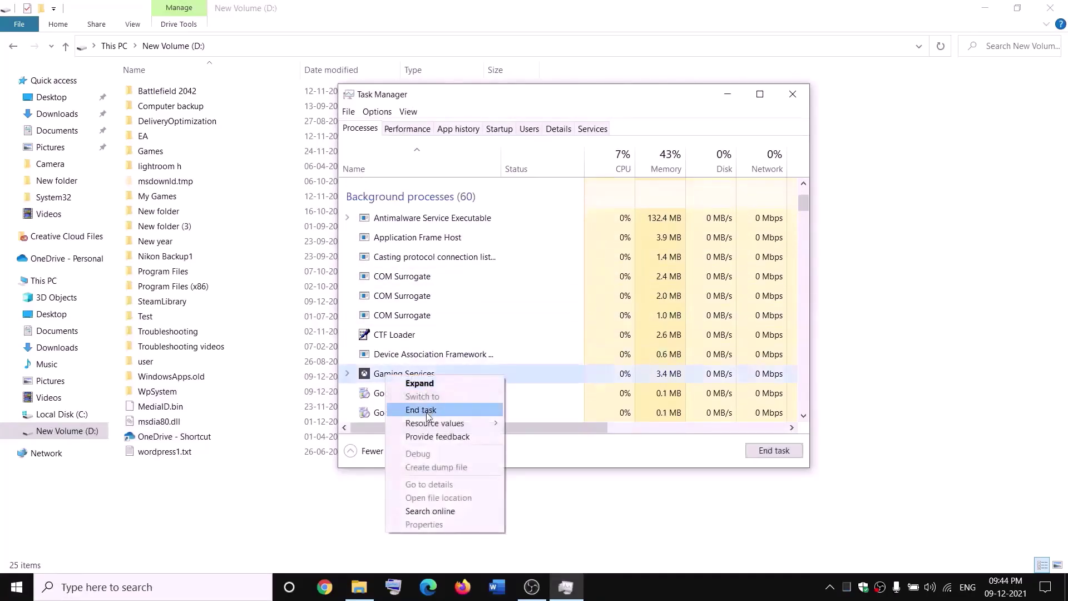
{"action": "left_click", "coordinate": [429, 411]}
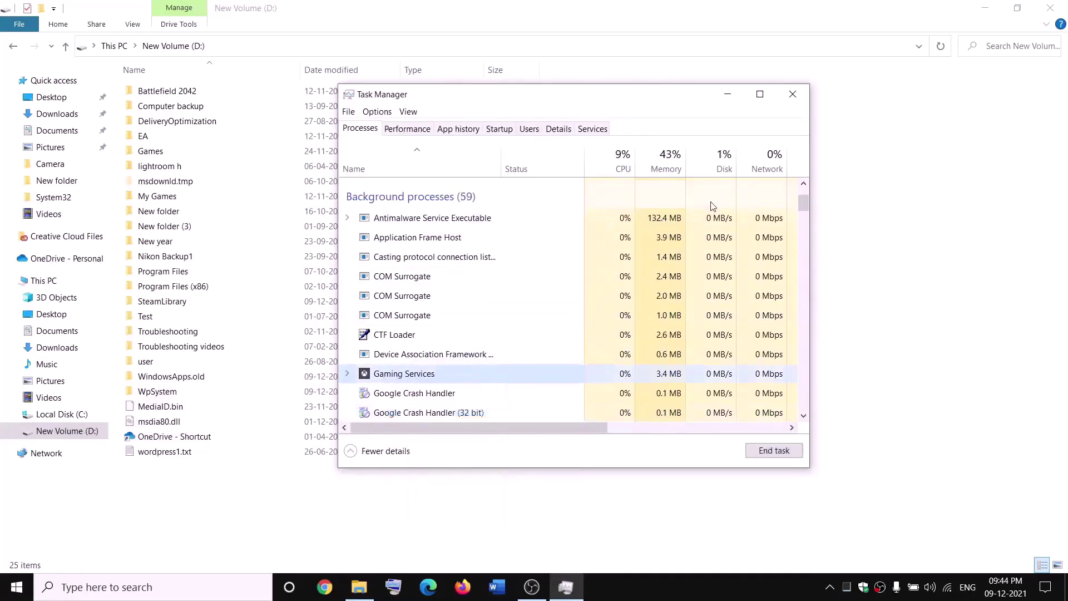
{"action": "left_click", "coordinate": [802, 95]}
Step: Open the Windows Services console and find the Gaming Services entries in the list
{"action": "left_click", "coordinate": [235, 587]}
{"action": "type", "text": "s"}
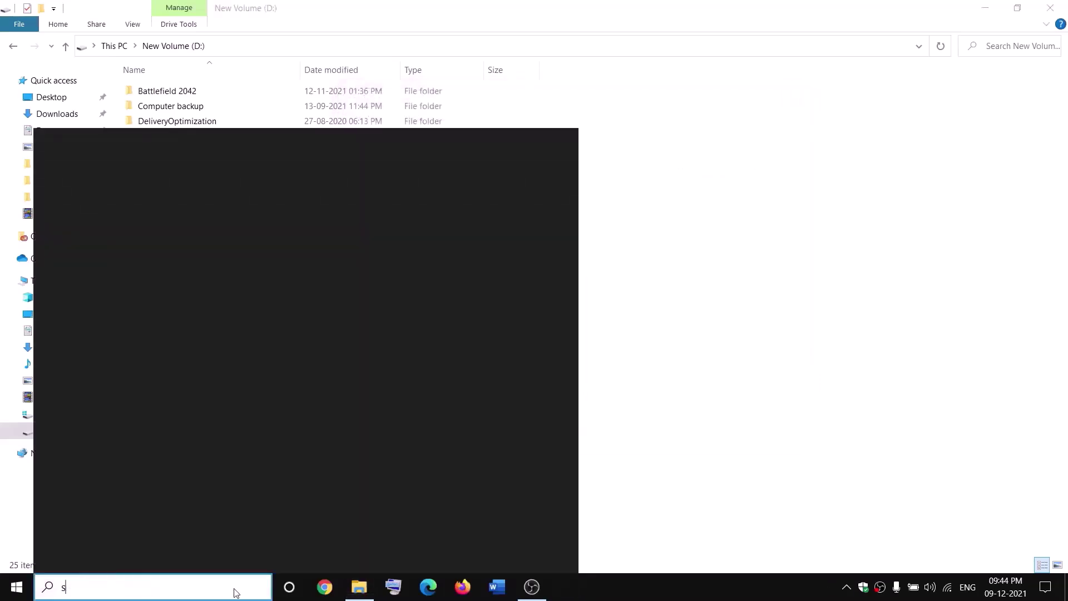
{"action": "type", "text": "ervices"}
{"action": "key", "text": "Return"}
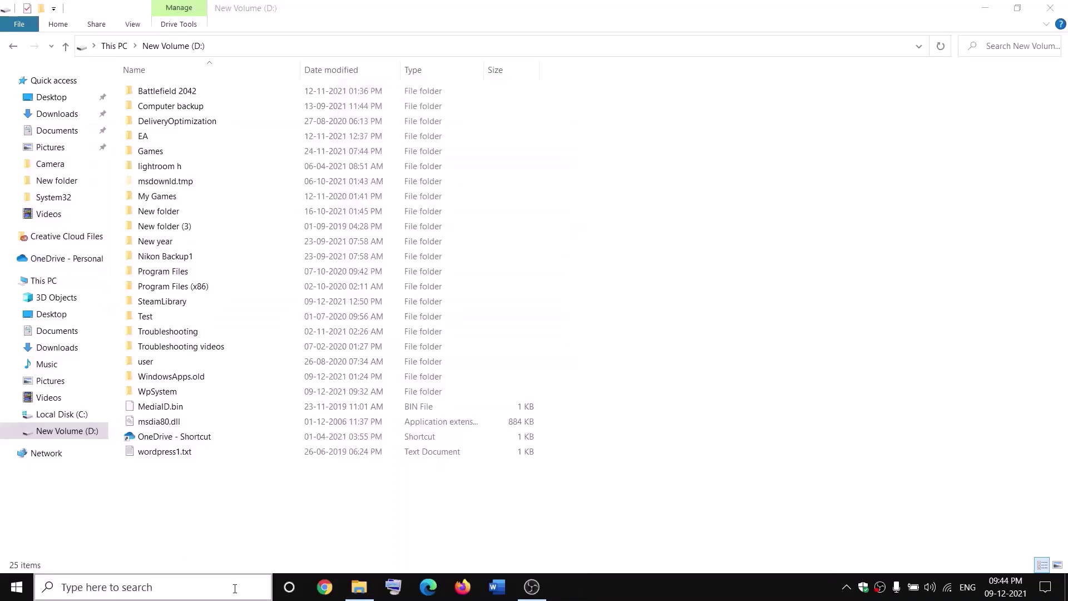
{"action": "left_click", "coordinate": [460, 294]}
{"action": "key", "text": "g"}
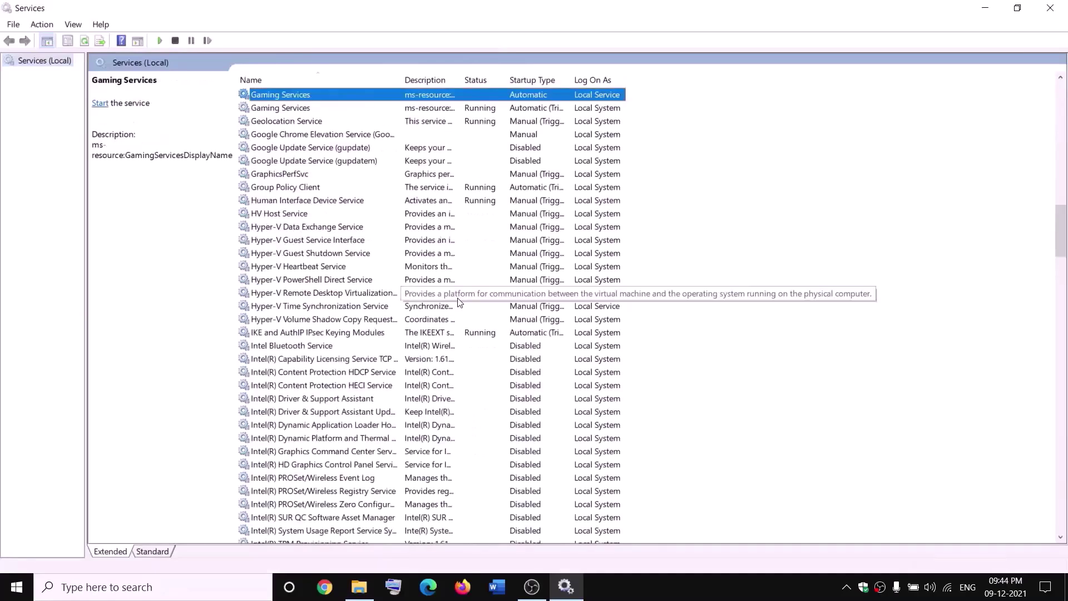
{"action": "left_click", "coordinate": [473, 151]}
Step: Start the Gaming Services entry that logs on as Local Service and stop it again
{"action": "right_click", "coordinate": [445, 94]}
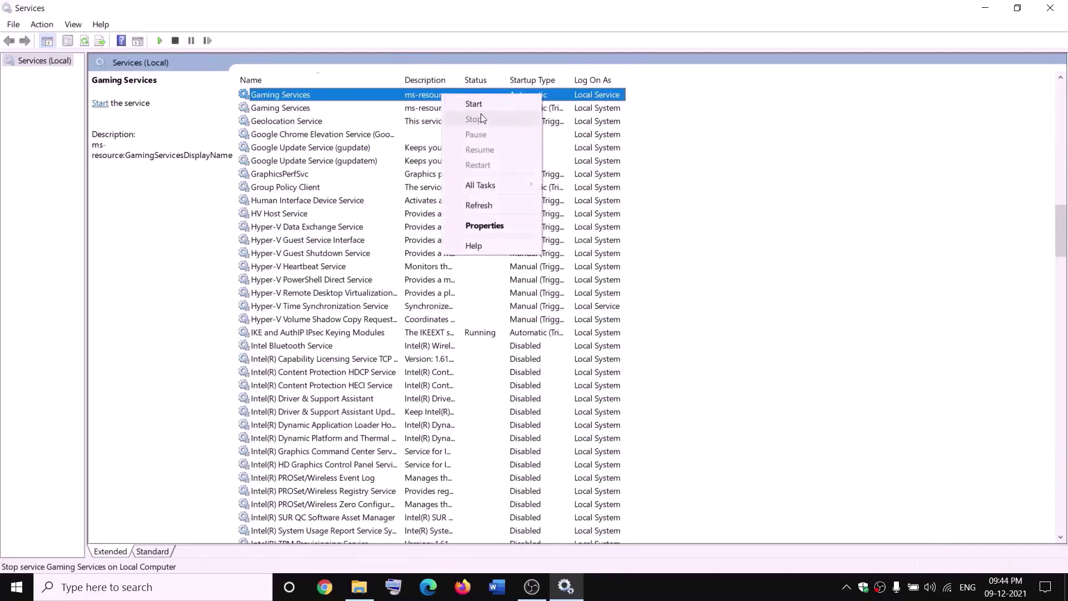
{"action": "left_click", "coordinate": [477, 105]}
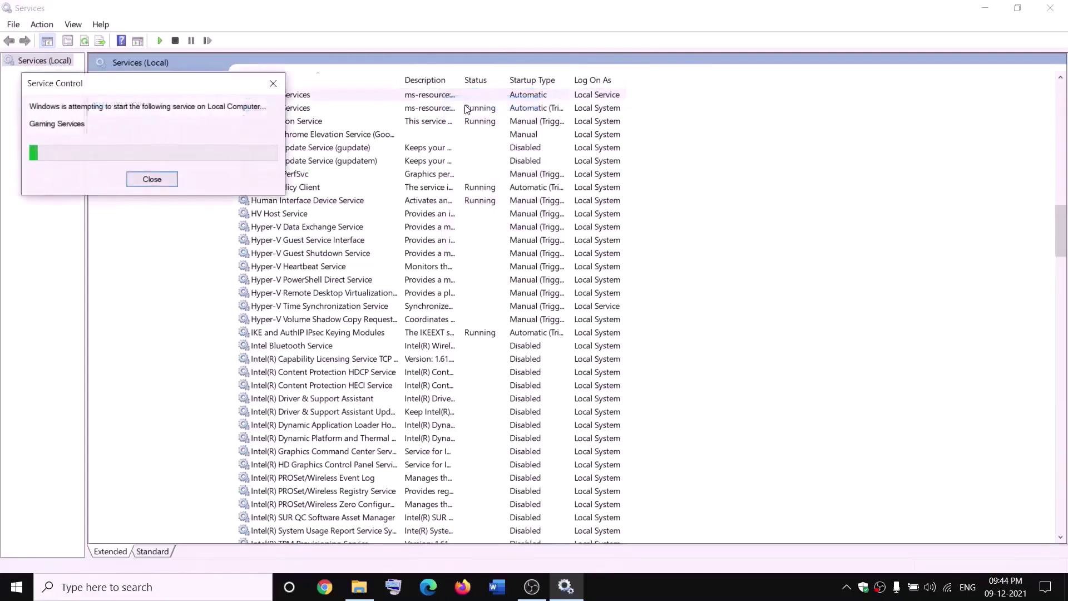
{"action": "right_click", "coordinate": [436, 98]}
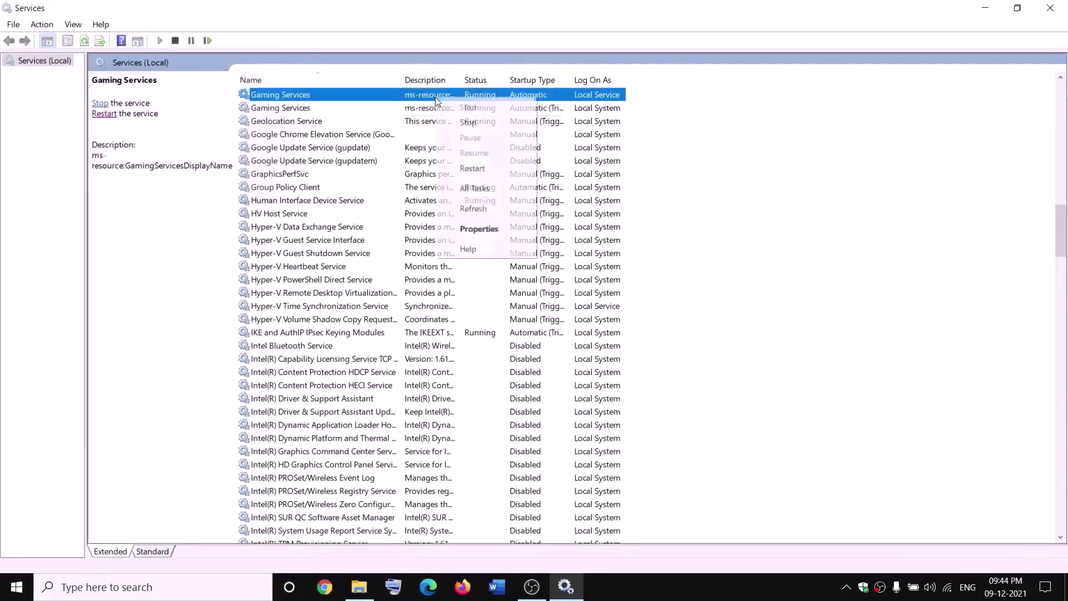
{"action": "left_click", "coordinate": [467, 122]}
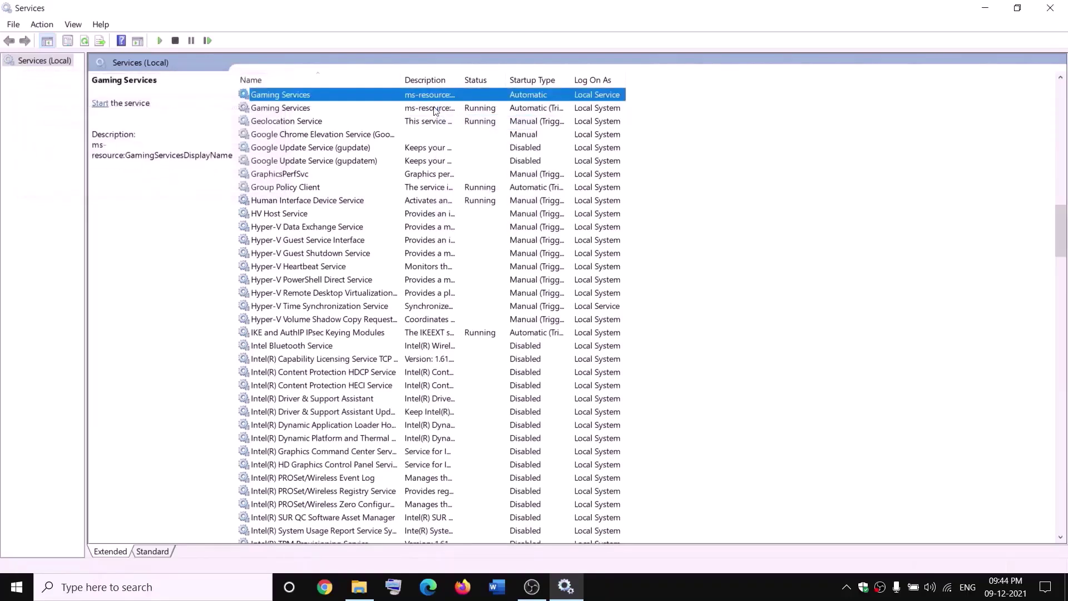
Step: Stop the Gaming Services entry that logs on as Local System
{"action": "left_click", "coordinate": [435, 109]}
{"action": "right_click", "coordinate": [435, 111]}
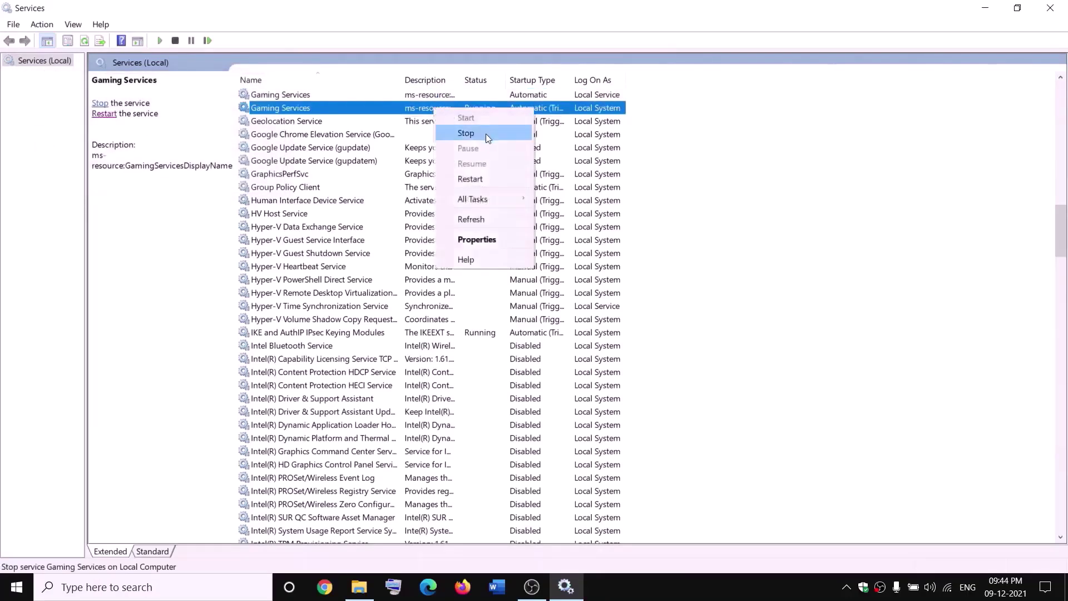
{"action": "left_click", "coordinate": [486, 133]}
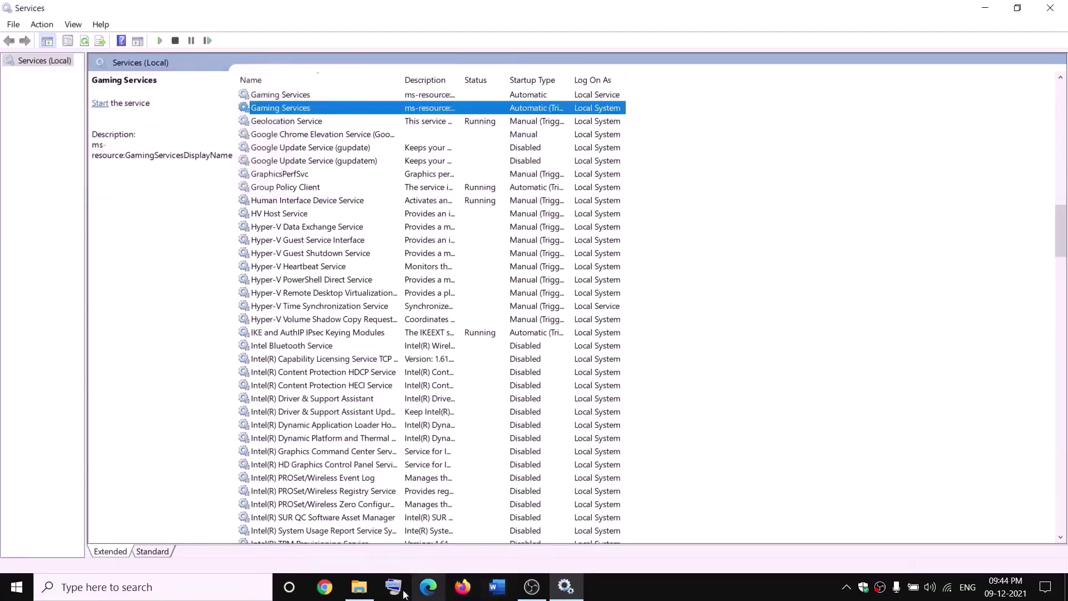
Step: Start the Gaming Services entry that logs on as Local Service and the one that logs on as Local System
{"action": "left_click", "coordinate": [359, 587]}
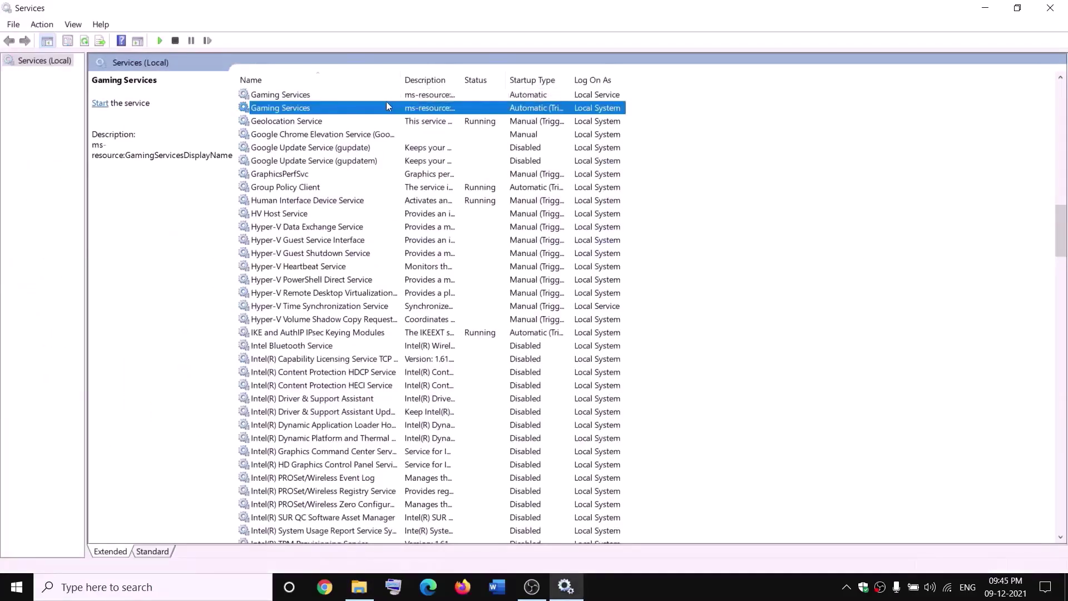
{"action": "right_click", "coordinate": [395, 96]}
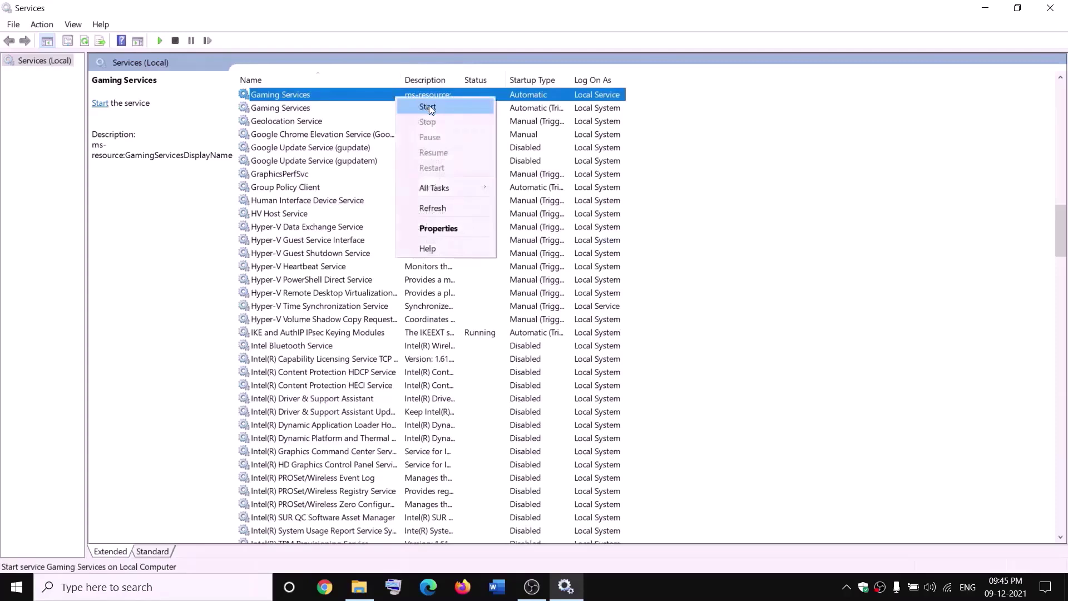
{"action": "left_click", "coordinate": [420, 108]}
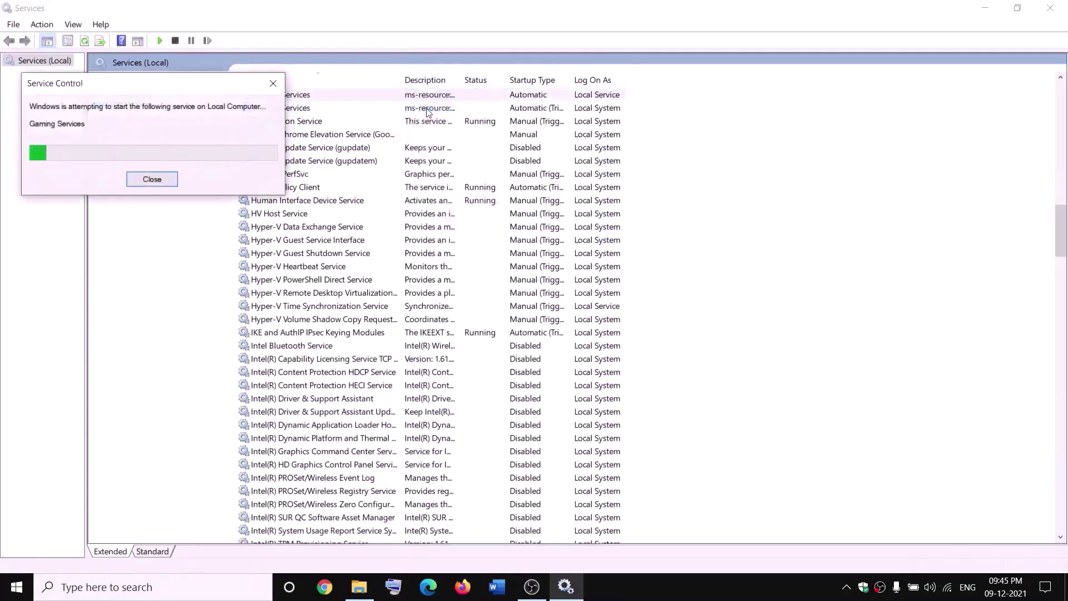
{"action": "right_click", "coordinate": [432, 109]}
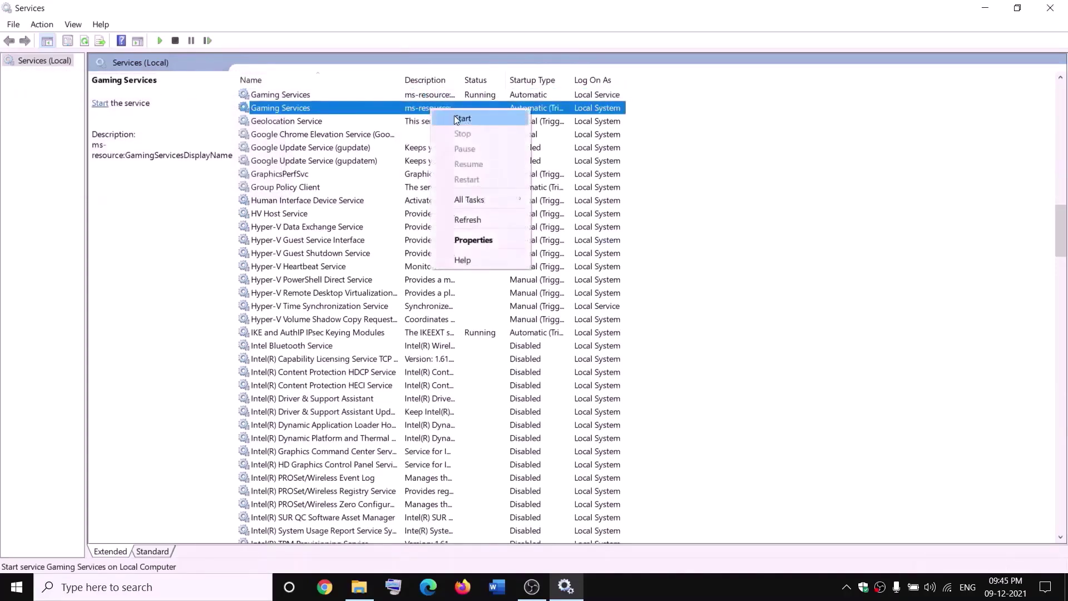
{"action": "left_click", "coordinate": [454, 115]}
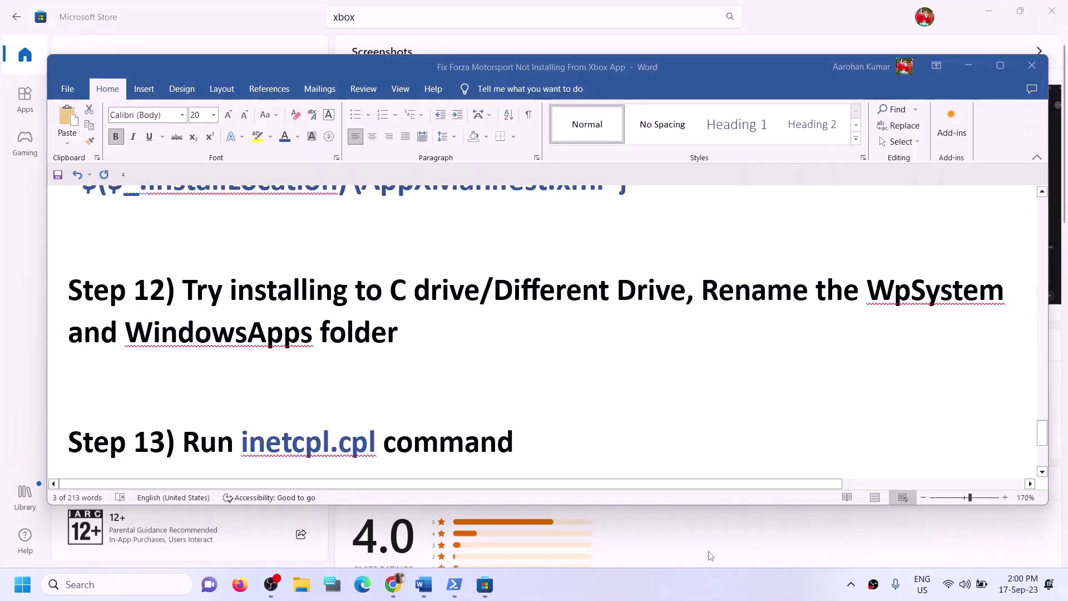
Step: Copy the inetcpl.cpl command from Step 13 of the Word document and run it through Windows search
{"action": "scroll", "coordinate": [428, 438], "scroll_direction": "down", "scroll_amount": 1}
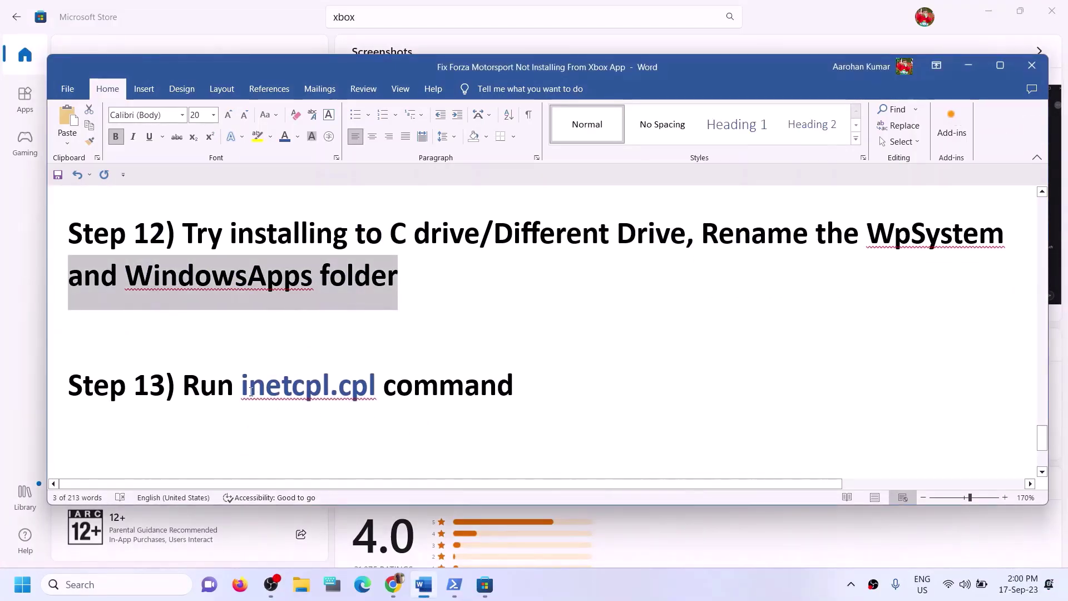
{"action": "left_click_drag", "start_coordinate": [266, 386], "coordinate": [354, 390]}
{"action": "key", "text": "ctrl+c"}
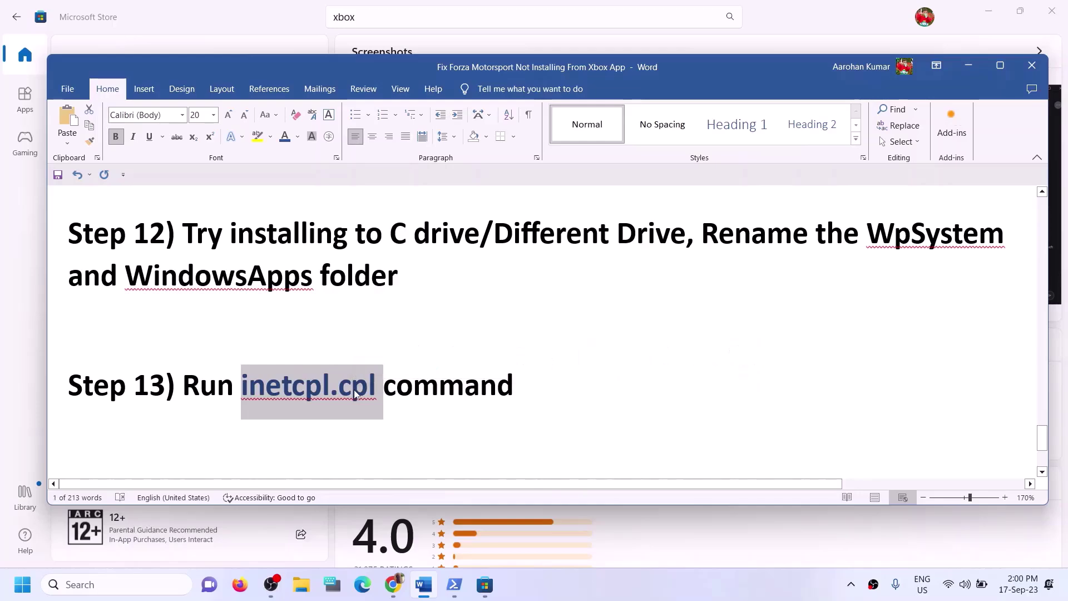
{"action": "left_click", "coordinate": [81, 585]}
{"action": "key", "text": "ctrl+v"}
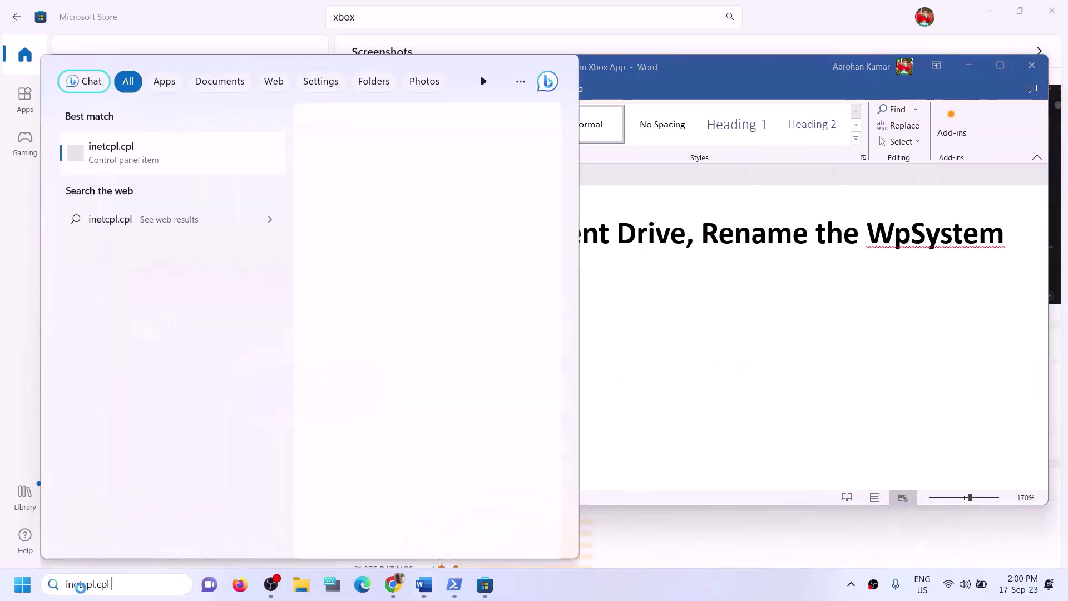
{"action": "left_click", "coordinate": [119, 156]}
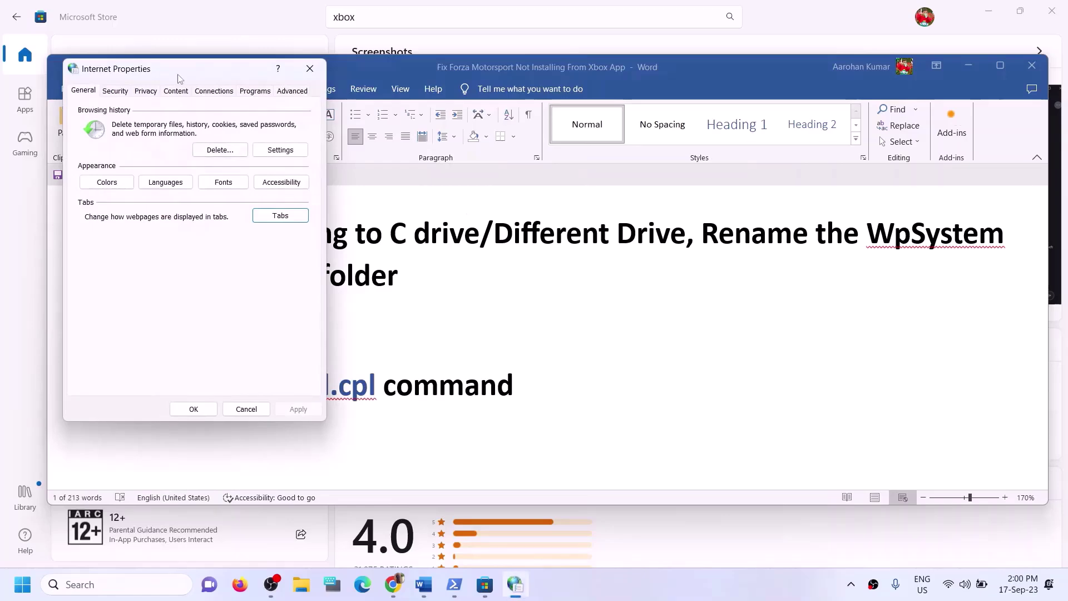
Step: Check the Use TLS options in the advanced settings of Internet Properties and close the dialog with its settings accepted
{"action": "left_click", "coordinate": [293, 92]}
{"action": "left_click_drag", "start_coordinate": [223, 75], "coordinate": [397, 86]}
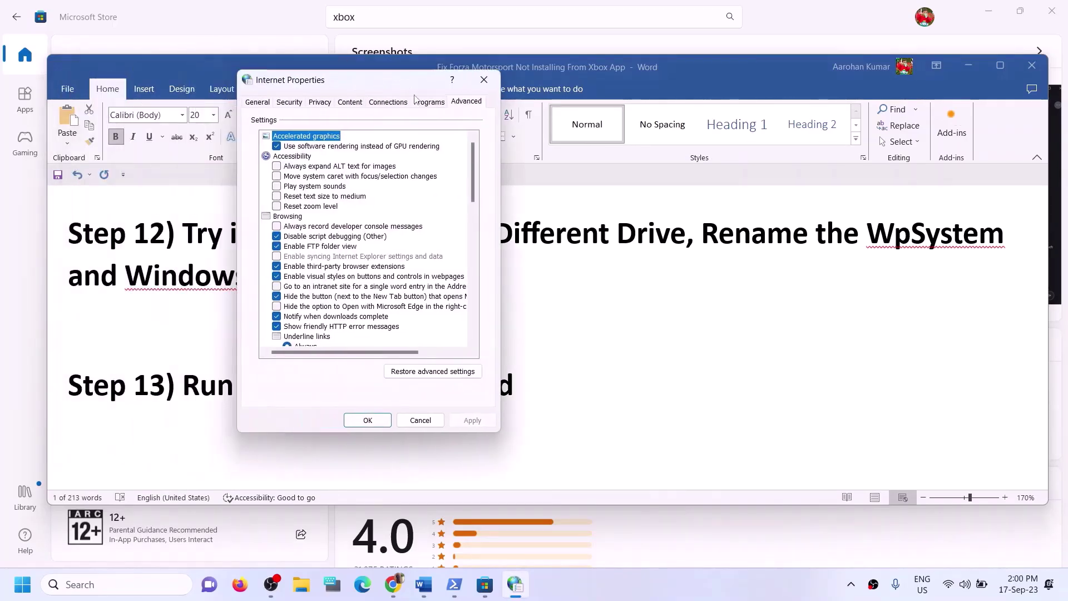
{"action": "scroll", "coordinate": [371, 228], "scroll_direction": "down", "scroll_amount": 15}
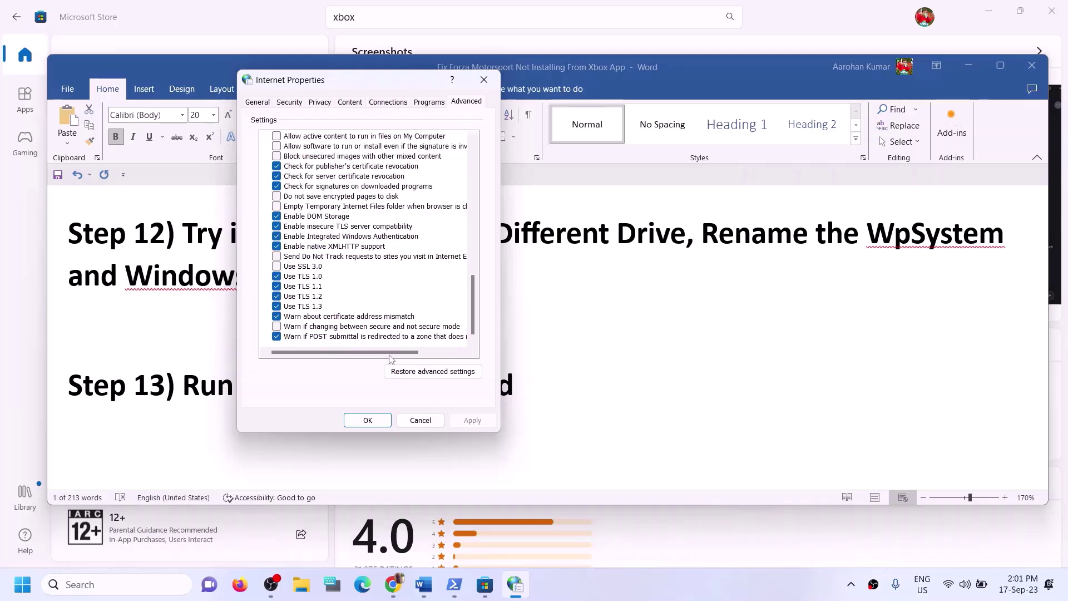
{"action": "left_click", "coordinate": [384, 422]}
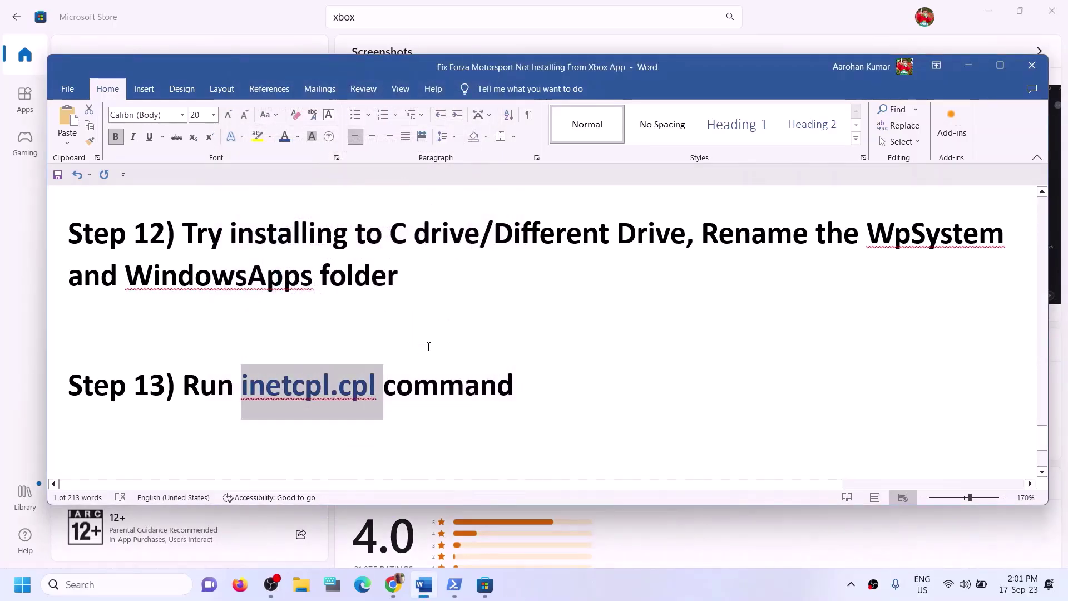
Step: Read the instructions on updating Windows with the media creation tool, including the Windows 10 and Windows 11 download links
{"action": "scroll", "coordinate": [428, 347], "scroll_direction": "up", "scroll_amount": 1}
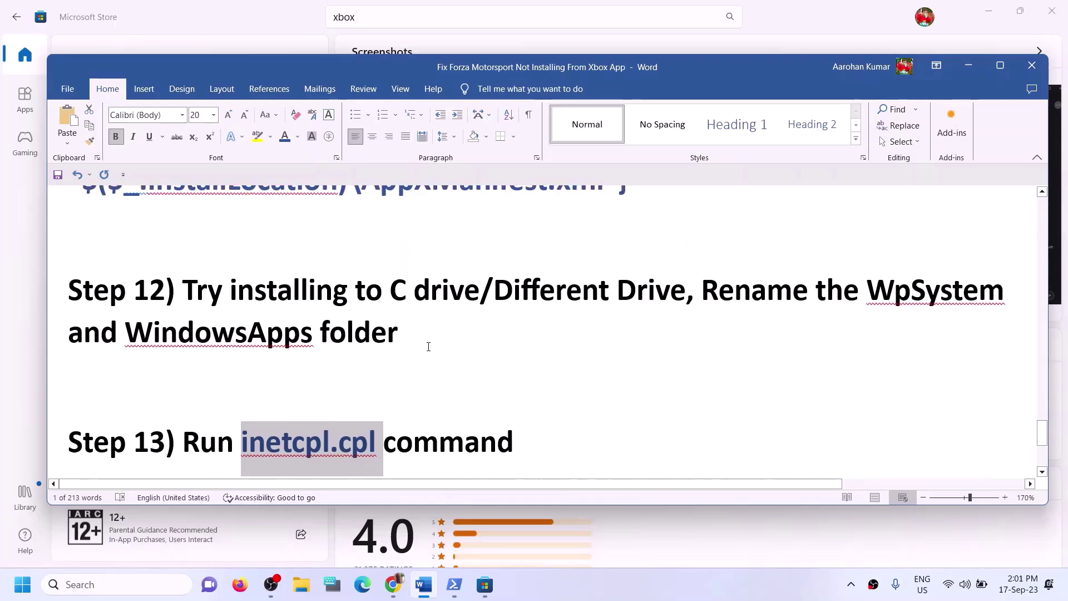
{"action": "scroll", "coordinate": [429, 346], "scroll_direction": "down", "scroll_amount": 4}
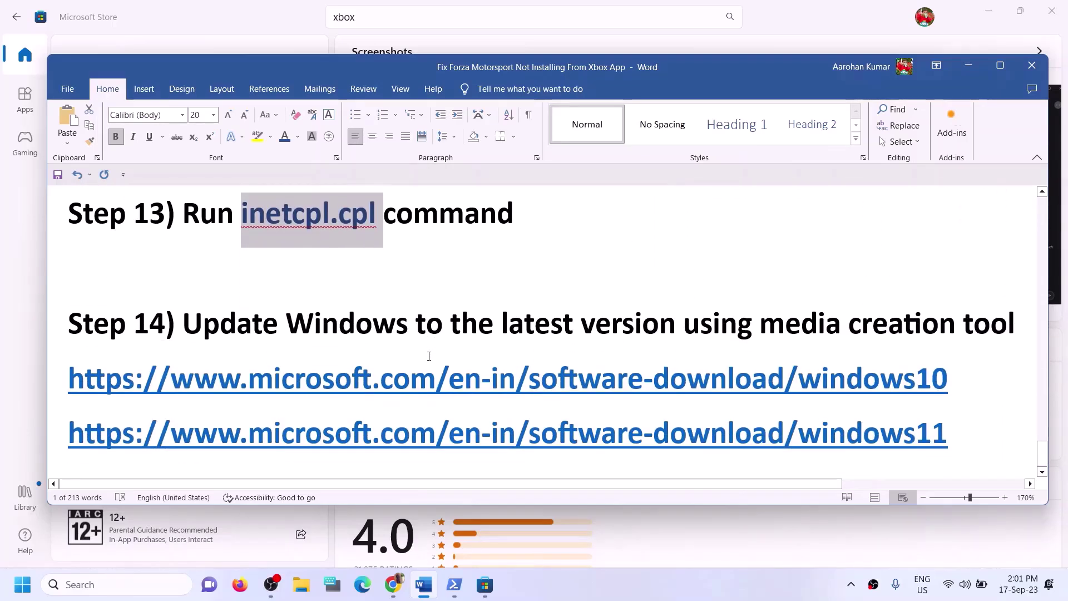
{"action": "left_click_drag", "start_coordinate": [186, 326], "coordinate": [1020, 340]}
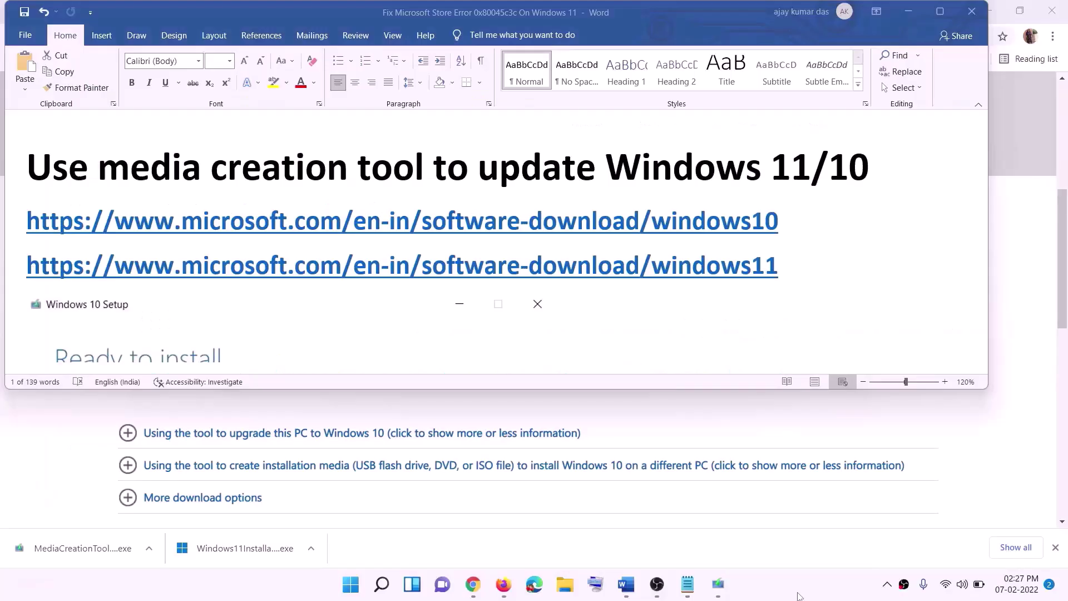
{"action": "left_click", "coordinate": [786, 217]}
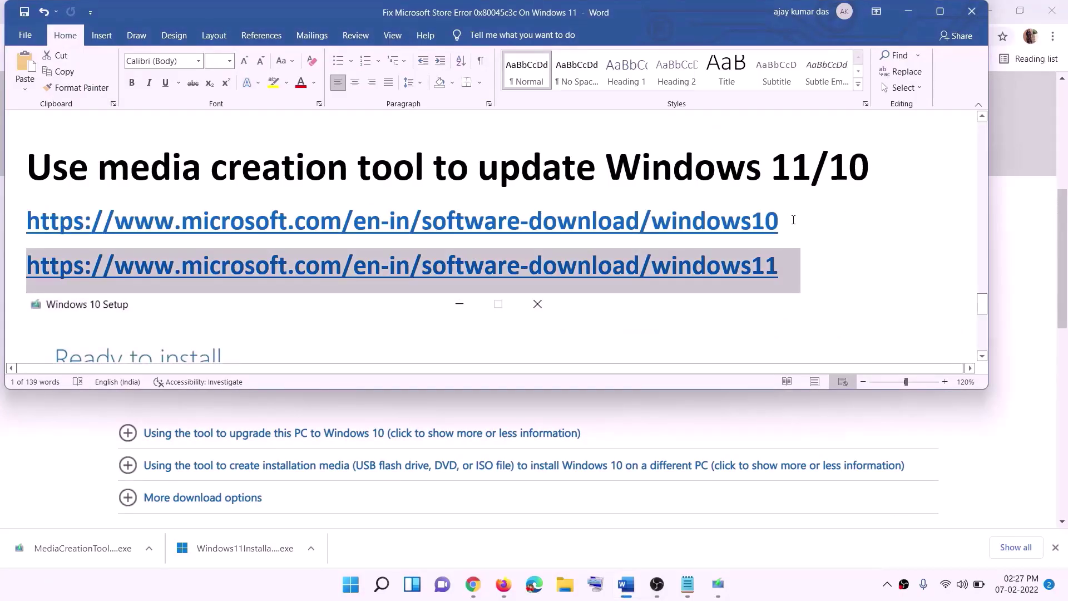
{"action": "triple_click", "coordinate": [793, 220]}
{"action": "triple_click", "coordinate": [794, 267]}
{"action": "left_click", "coordinate": [908, 11]}
Step: Download the media creation tool from the Create Windows 10 installation media section of Microsoft's download page
{"action": "scroll", "coordinate": [450, 279], "scroll_direction": "up", "scroll_amount": 6}
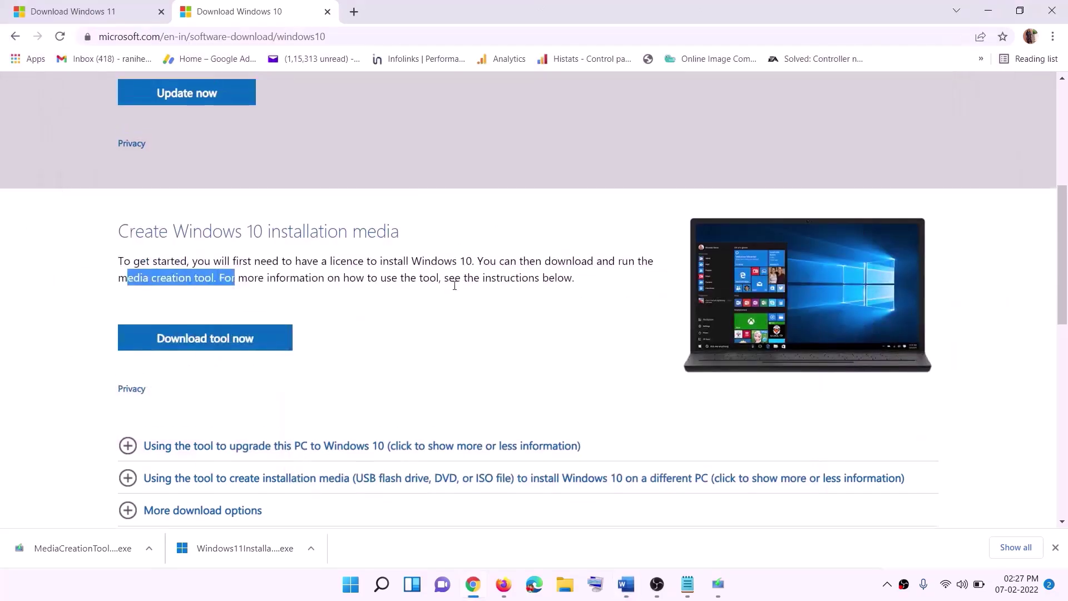
{"action": "scroll", "coordinate": [358, 305], "scroll_direction": "down", "scroll_amount": 5}
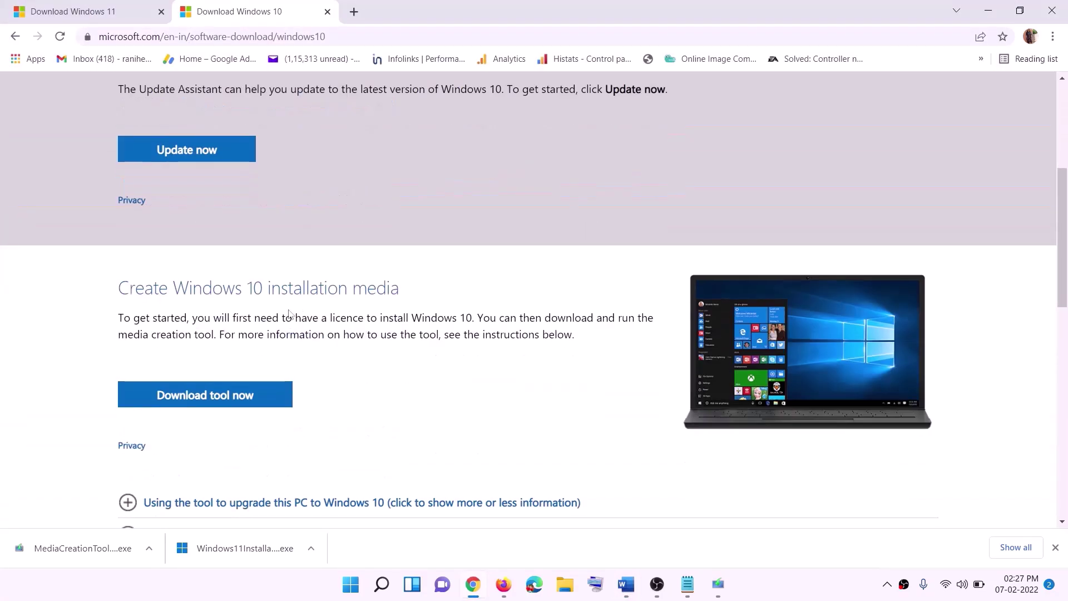
{"action": "left_click_drag", "start_coordinate": [127, 334], "coordinate": [238, 333]}
{"action": "scroll", "coordinate": [236, 311], "scroll_direction": "down", "scroll_amount": 2}
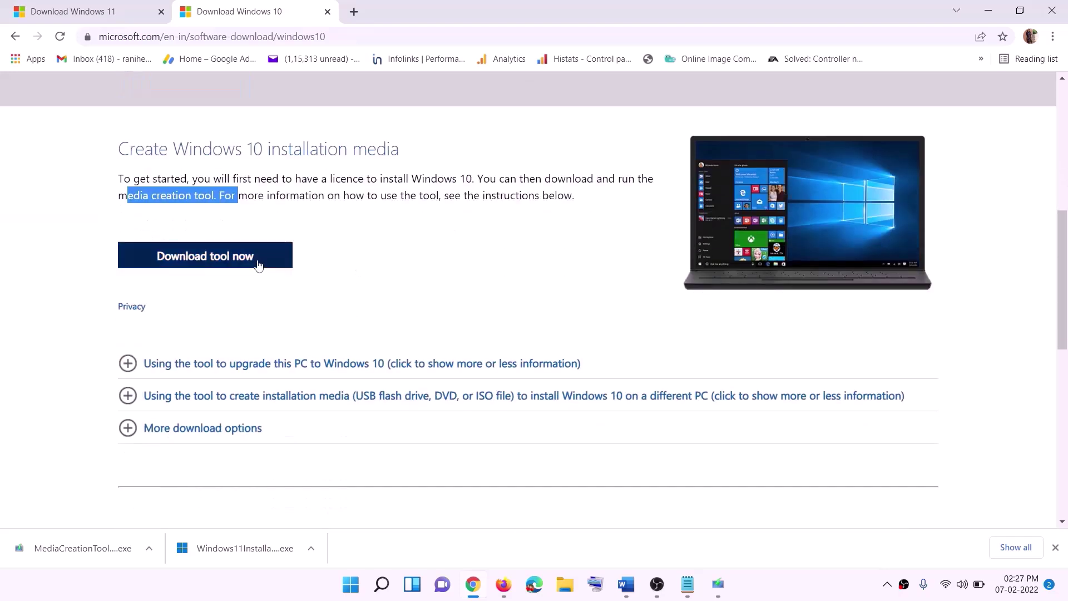
{"action": "left_click", "coordinate": [223, 266]}
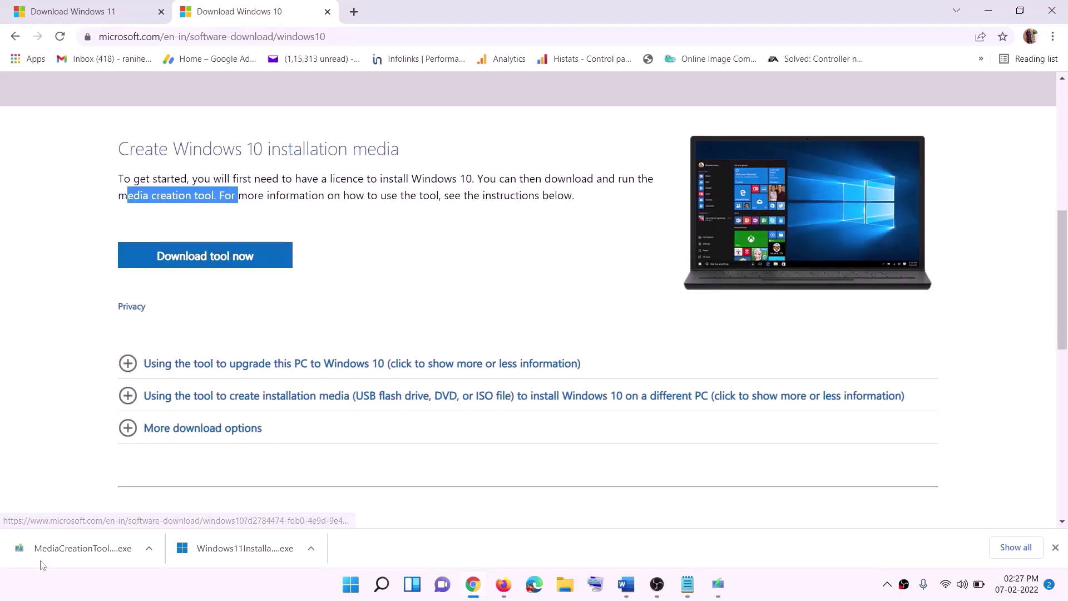
Step: Bring up Windows 10 Setup and continue with Upgrade this PC now to begin downloading Windows 10
{"action": "left_click", "coordinate": [737, 578]}
{"action": "left_click", "coordinate": [699, 453]}
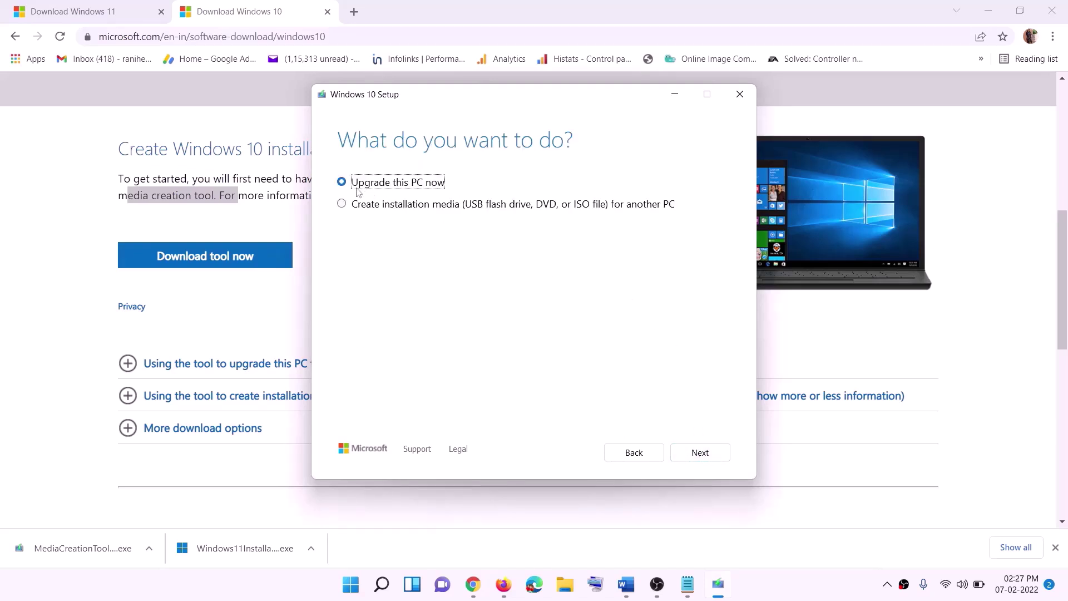
{"action": "left_click", "coordinate": [699, 455]}
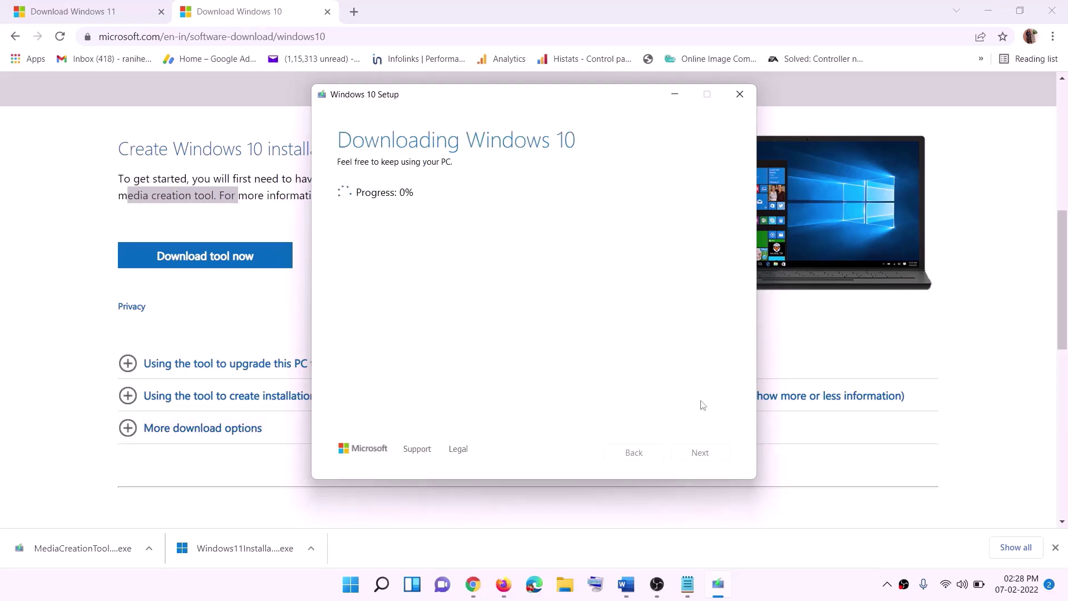
{"action": "left_click", "coordinate": [789, 597]}
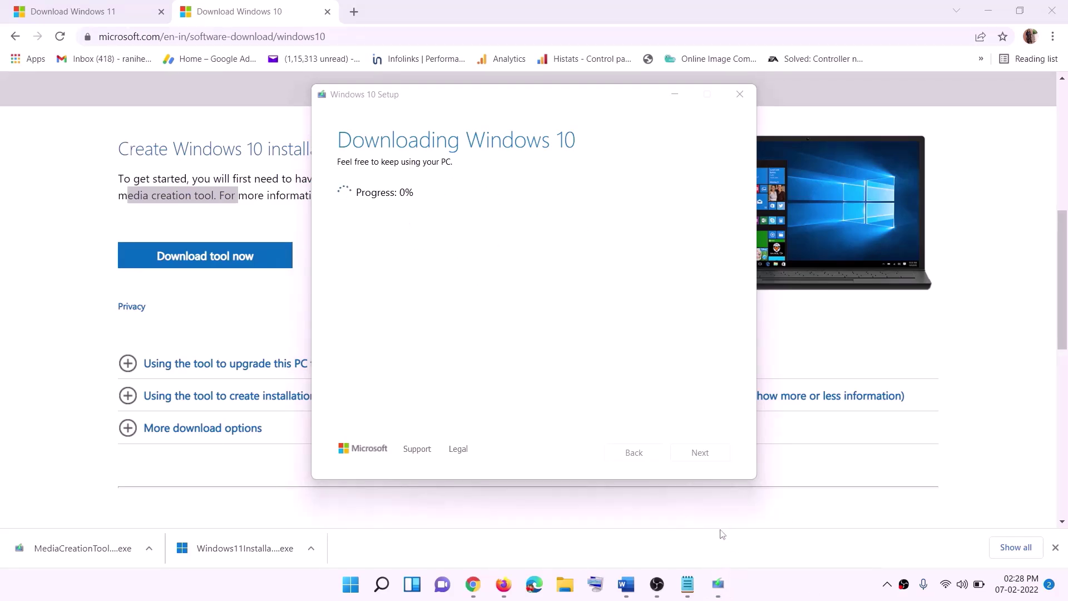
Step: Switch to the Word document and examine the Ready to install screenshot, including the choice of what to keep
{"action": "left_click", "coordinate": [636, 588]}
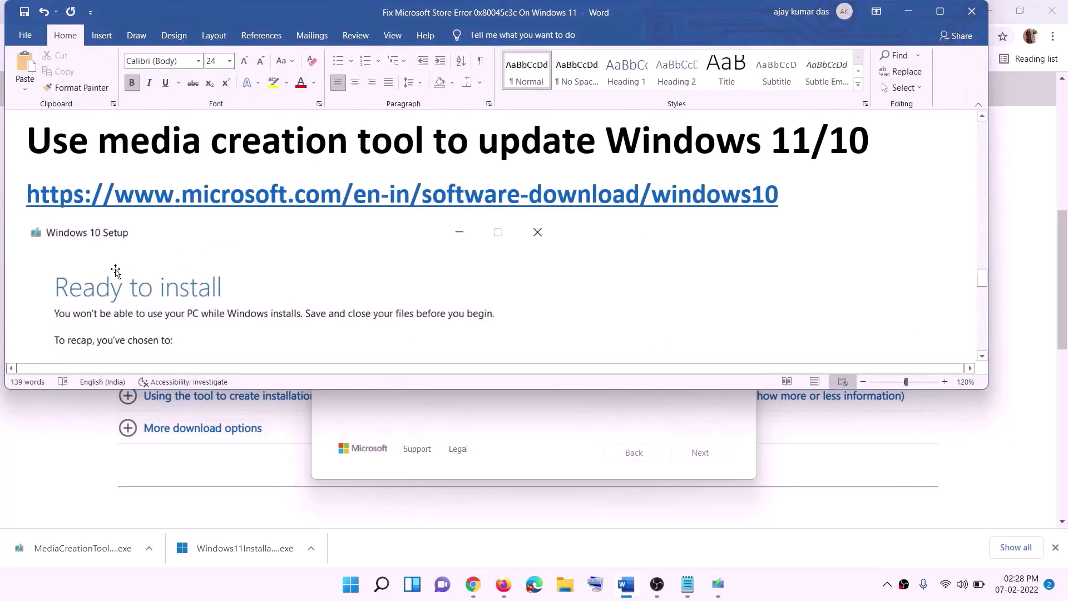
{"action": "scroll", "coordinate": [74, 259], "scroll_direction": "down", "scroll_amount": 1}
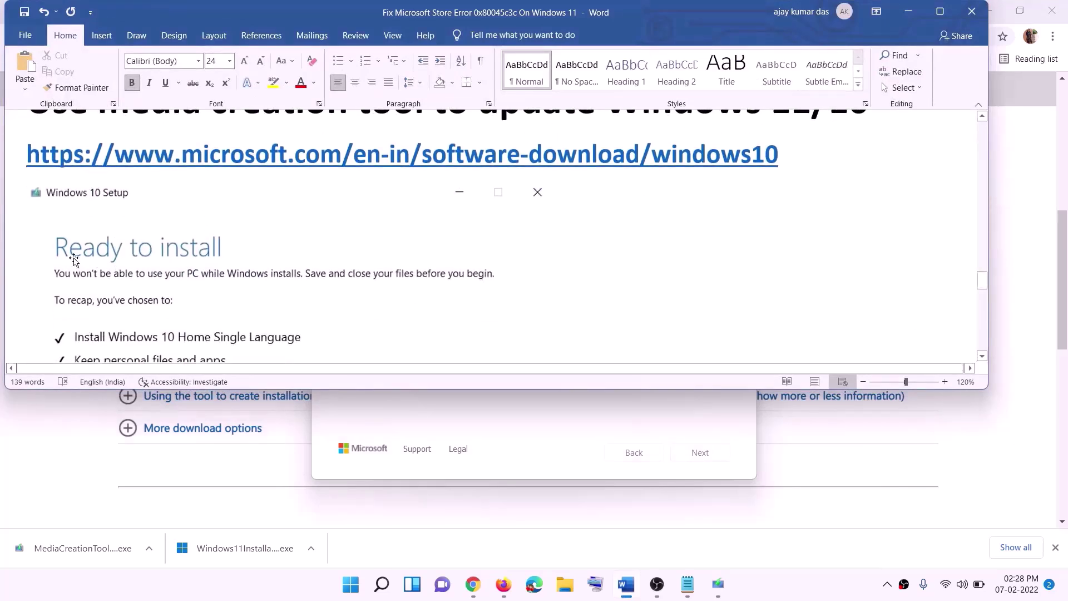
{"action": "left_click", "coordinate": [940, 11]}
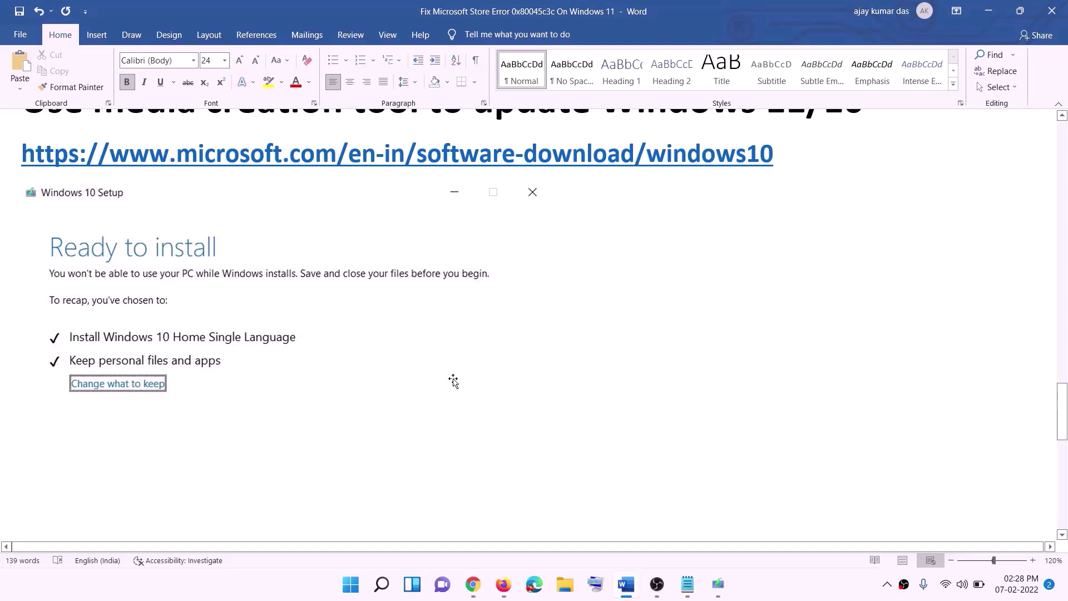
{"action": "scroll", "coordinate": [548, 388], "scroll_direction": "down", "scroll_amount": 2}
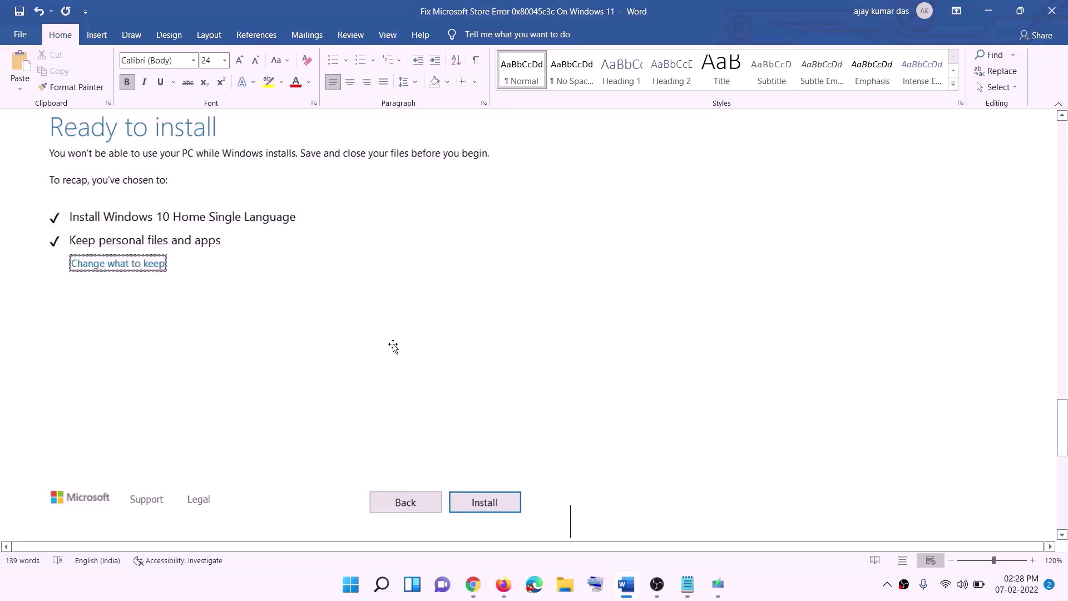
{"action": "scroll", "coordinate": [437, 346], "scroll_direction": "up", "scroll_amount": 1}
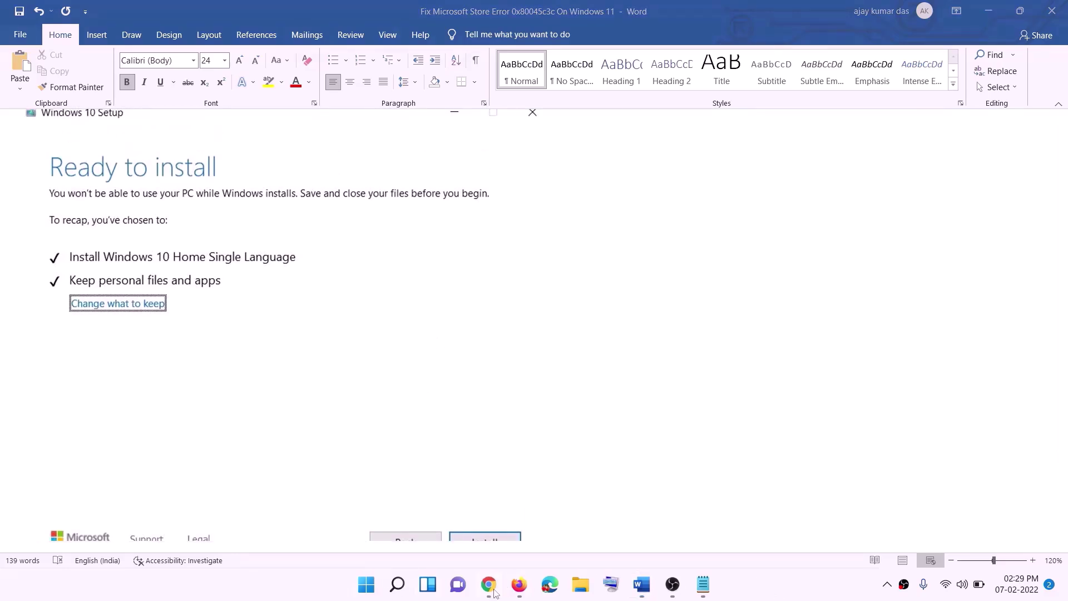
Step: Switch to Chrome and download the media creation tool from the Create Windows 11 Installation Media section
{"action": "left_click", "coordinate": [489, 584]}
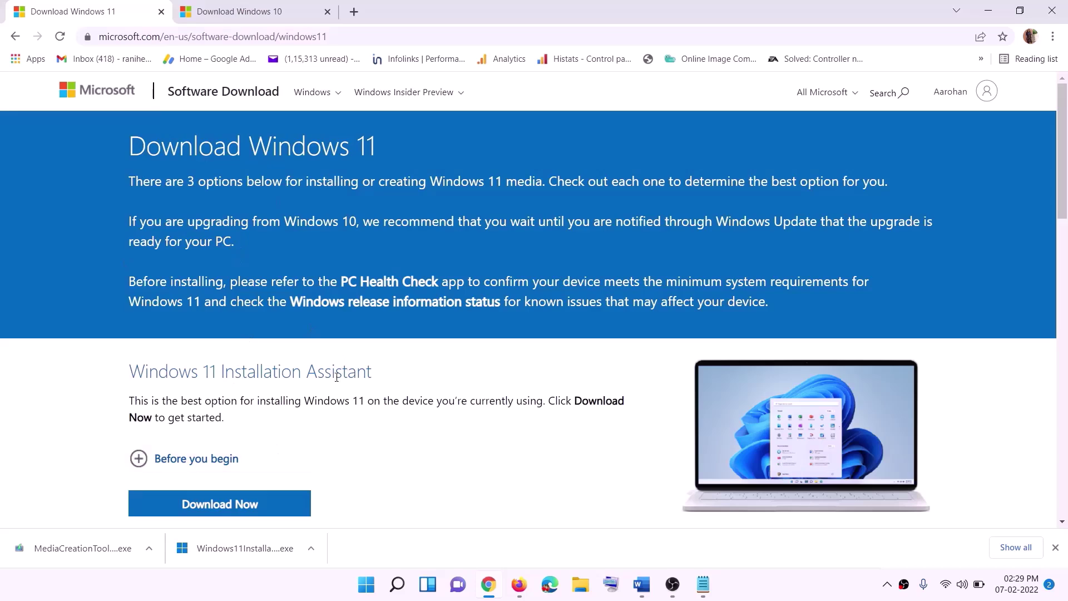
{"action": "scroll", "coordinate": [337, 377], "scroll_direction": "down", "scroll_amount": 5}
{"action": "left_click_drag", "start_coordinate": [201, 330], "coordinate": [309, 330]}
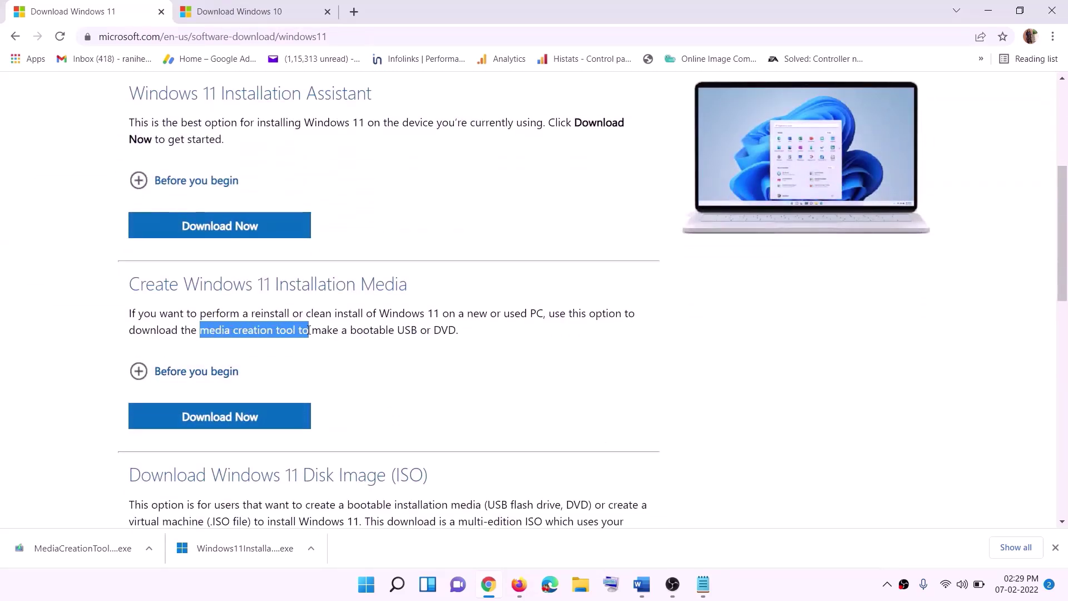
{"action": "left_click", "coordinate": [213, 421]}
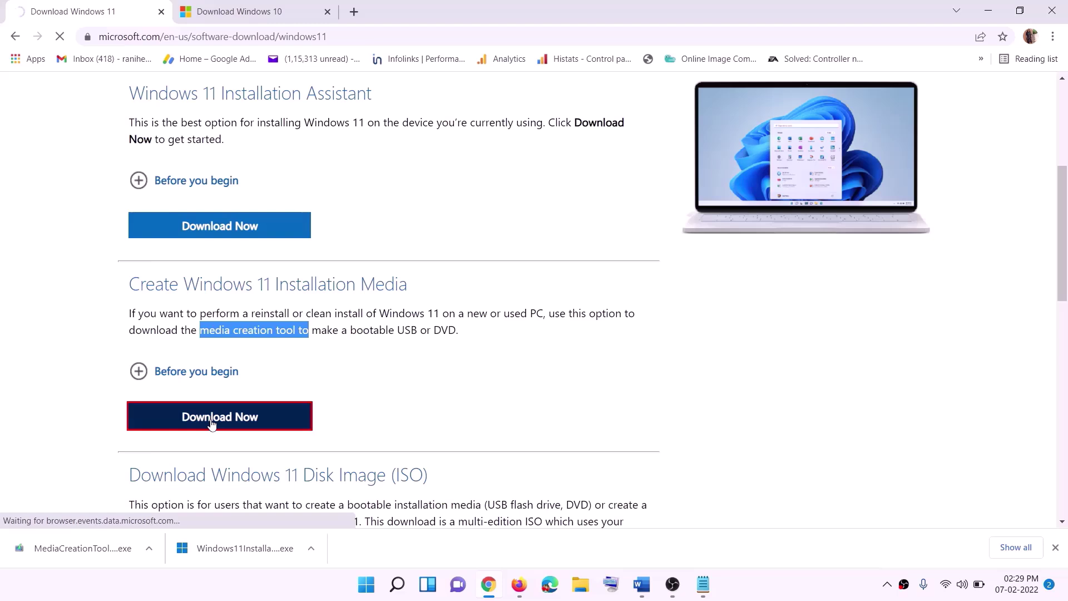
Step: Run the downloaded media creation tool with permission to make changes, accept the license terms and keep the recommended language and edition
{"action": "left_click", "coordinate": [72, 552]}
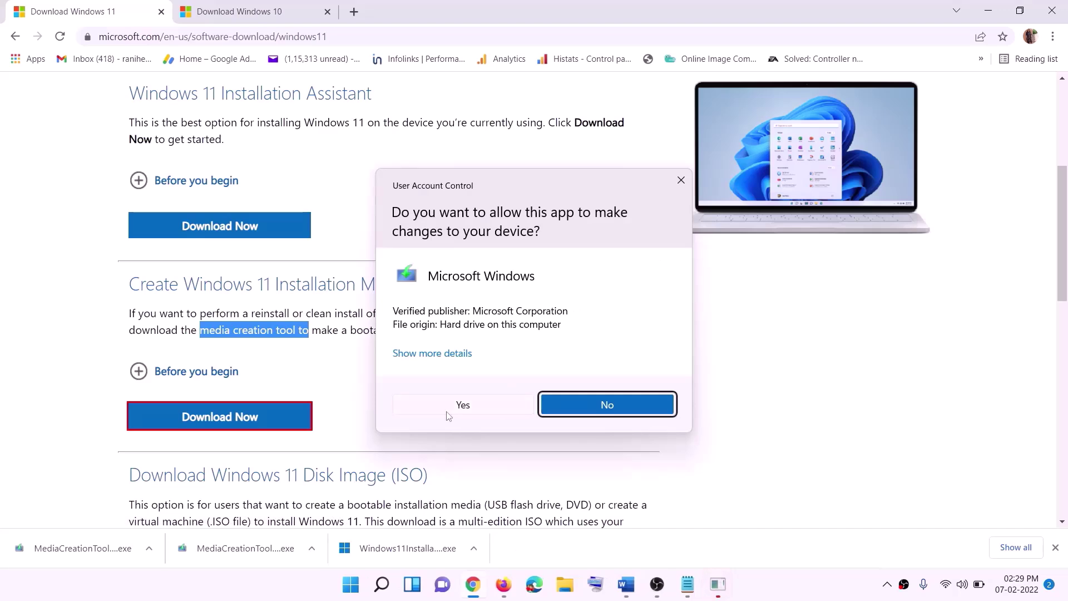
{"action": "left_click", "coordinate": [476, 410]}
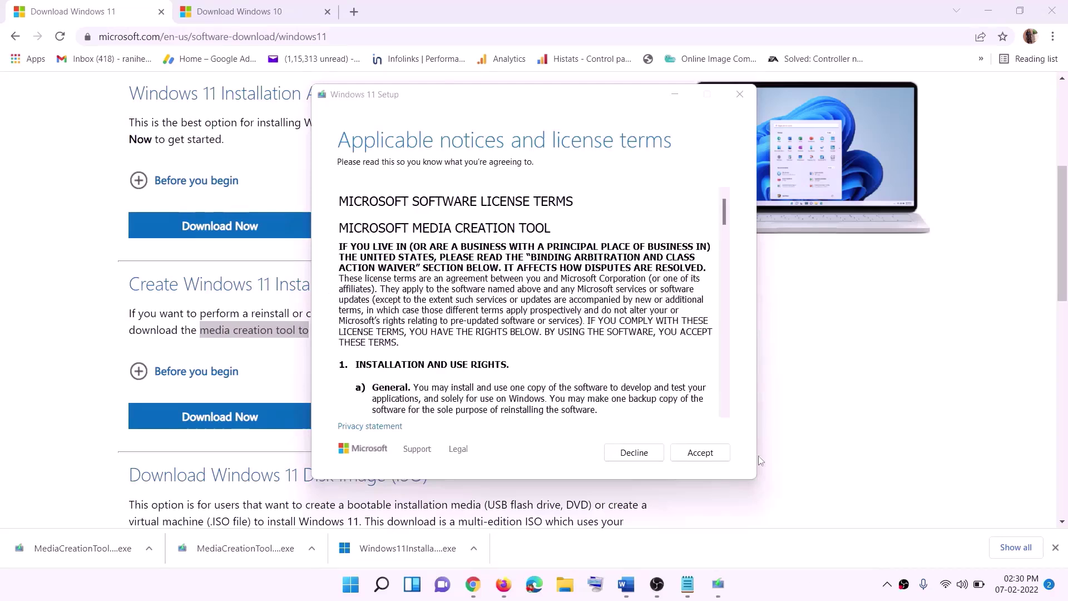
{"action": "left_click", "coordinate": [699, 452]}
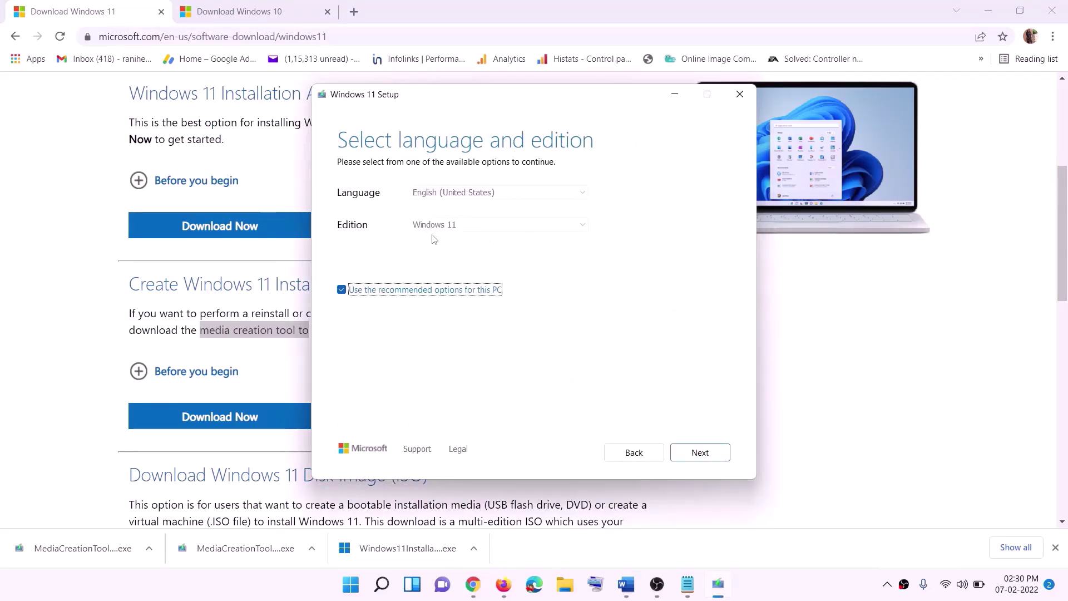
{"action": "left_click", "coordinate": [692, 451]}
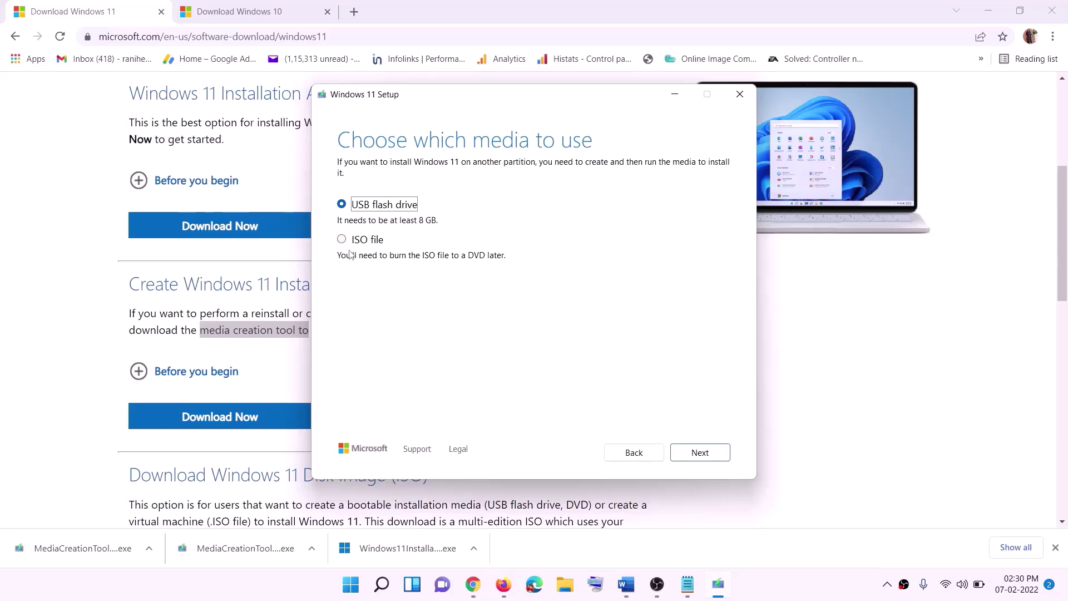
Step: Choose ISO file as the Windows 11 media and save it to the Desktop under the file name Windows
{"action": "left_click", "coordinate": [356, 240]}
{"action": "left_click", "coordinate": [705, 453]}
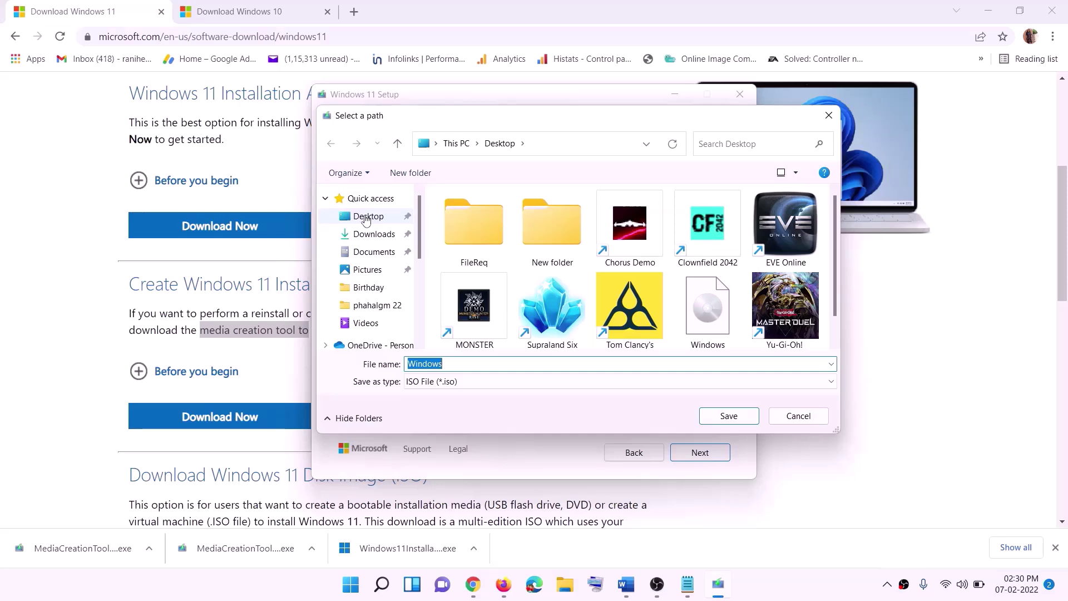
{"action": "left_click", "coordinate": [366, 218]}
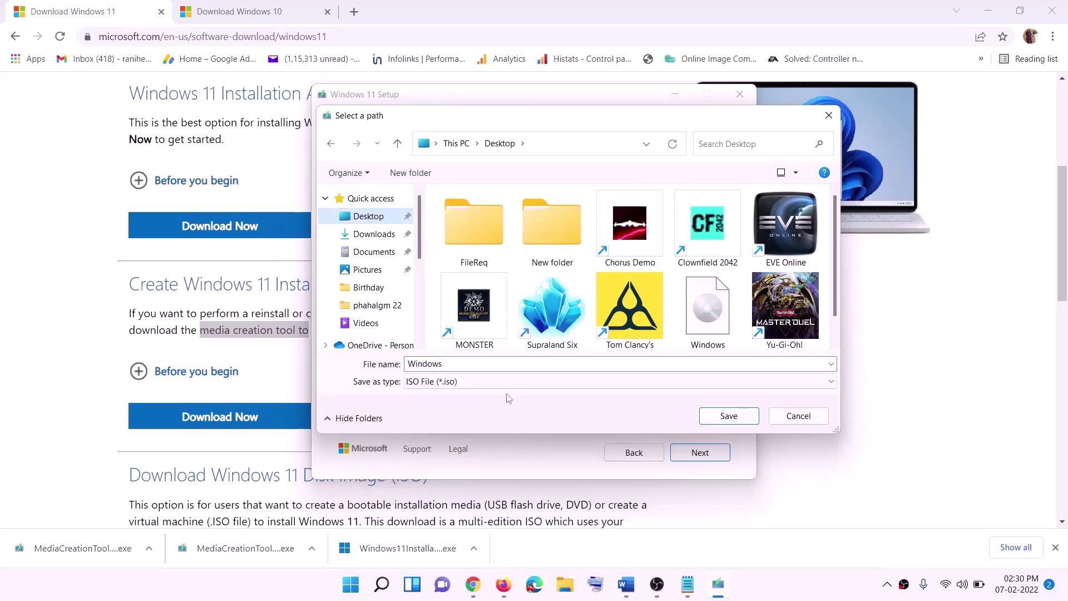
{"action": "left_click", "coordinate": [730, 417]}
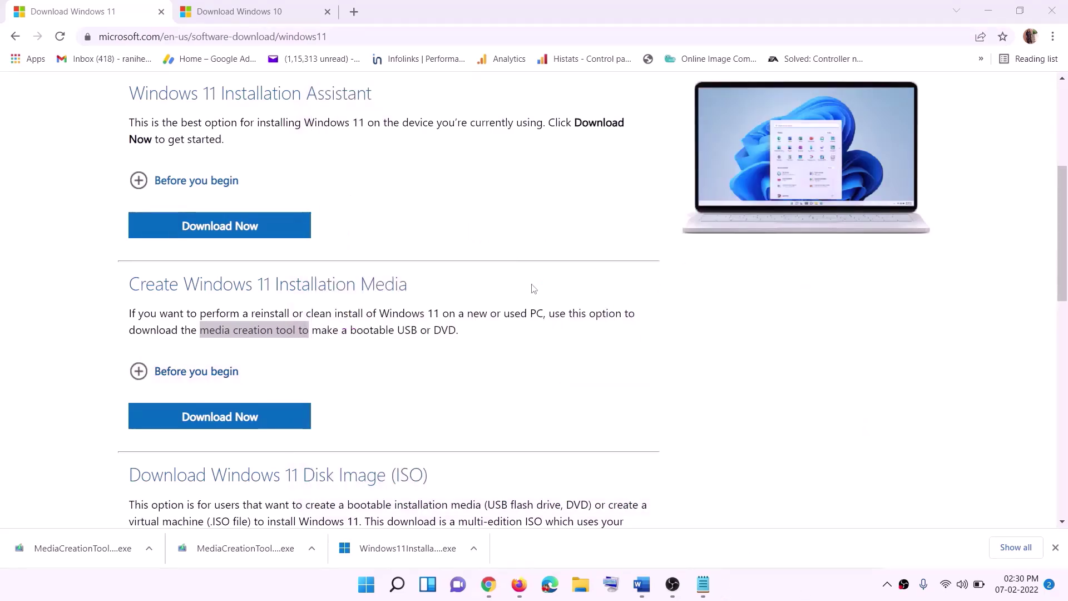
Step: Show the desktop, move the Windows ISO file to the spot above the Firefox shortcut and open it
{"action": "key", "text": "super+d"}
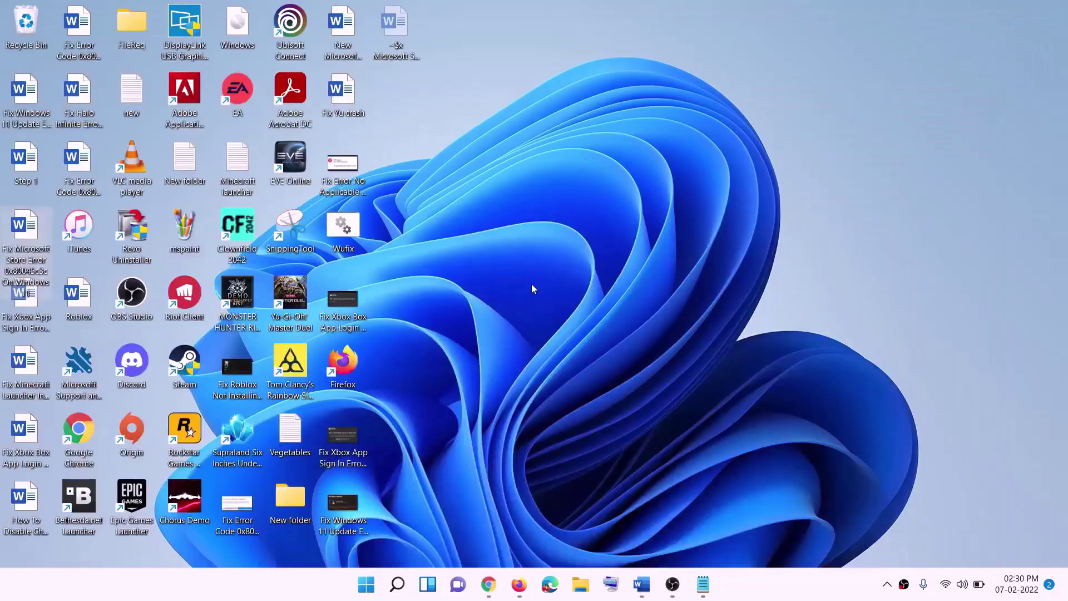
{"action": "left_click_drag", "start_coordinate": [253, 27], "coordinate": [346, 301]}
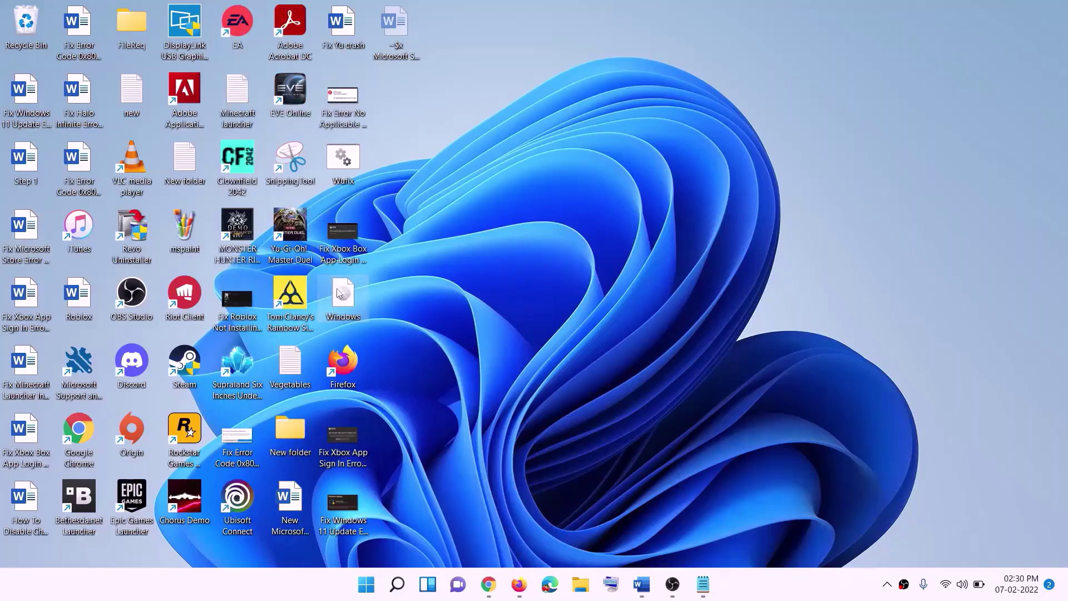
{"action": "double_click", "coordinate": [346, 305]}
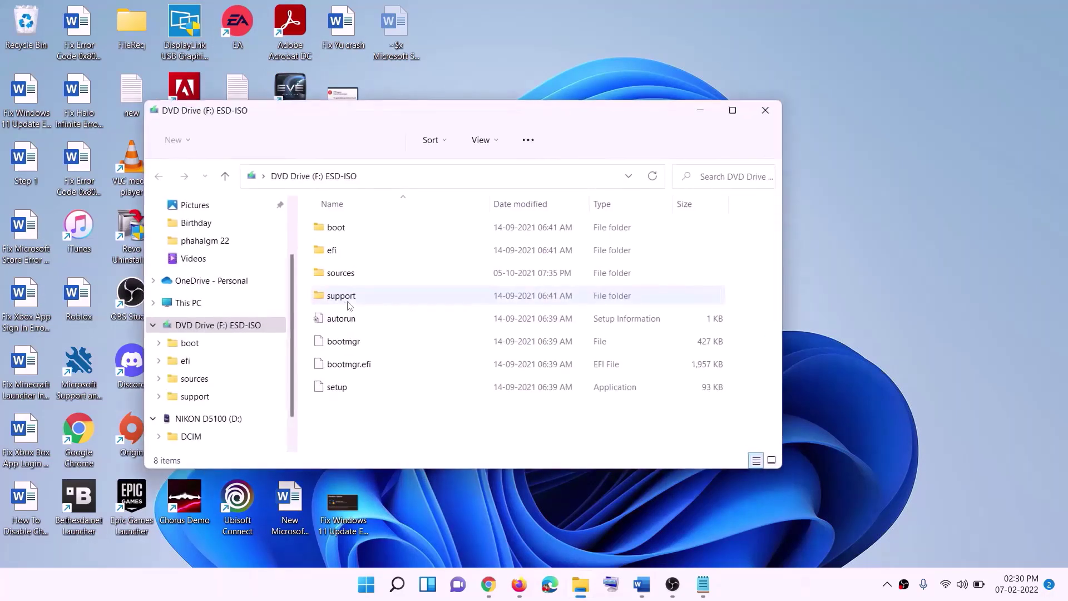
Step: Run setup from the ESD-ISO drive, allow it to make changes and continue past the Install Windows 11 page
{"action": "left_click", "coordinate": [372, 388]}
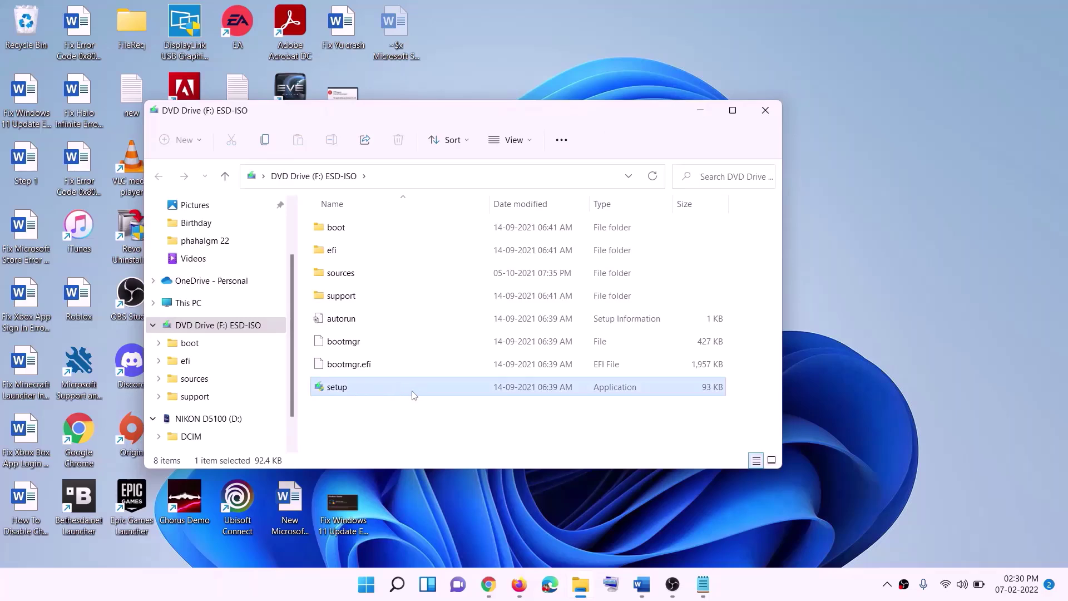
{"action": "double_click", "coordinate": [366, 388]}
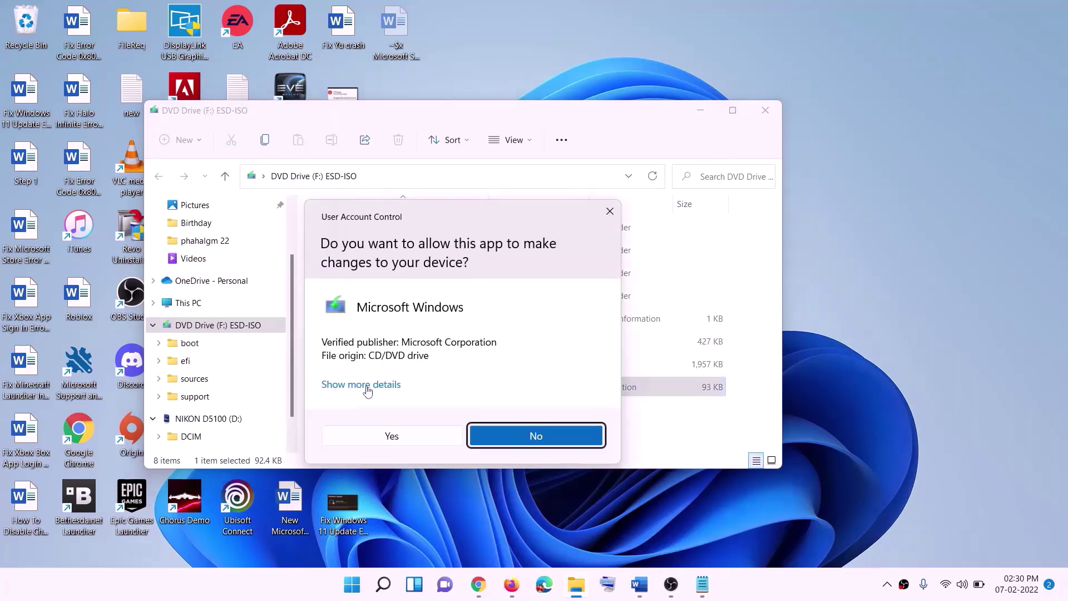
{"action": "left_click", "coordinate": [430, 439]}
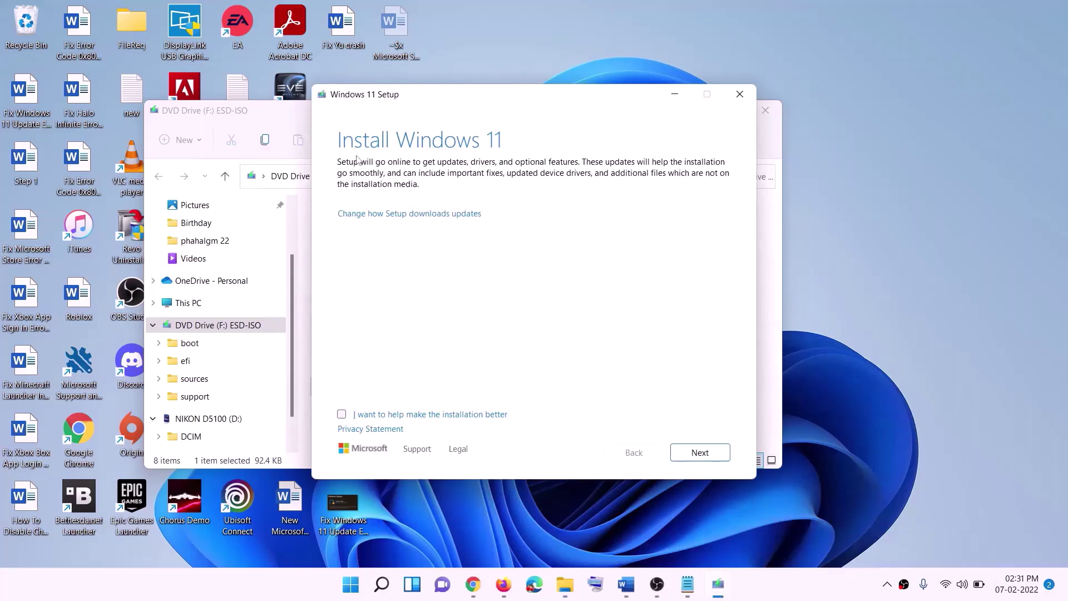
{"action": "left_click", "coordinate": [702, 453]}
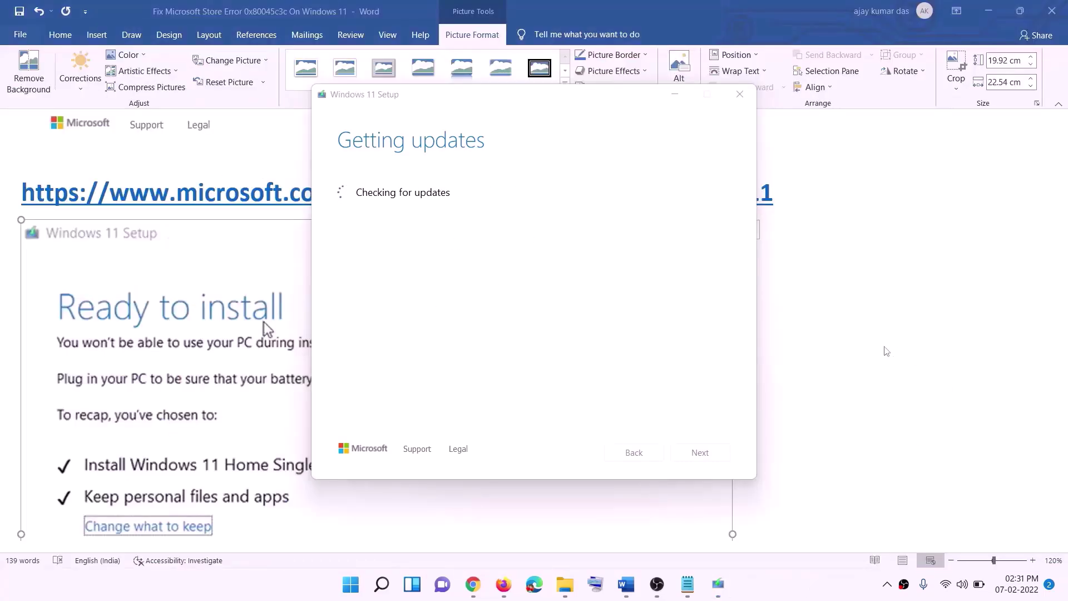
Step: Return to the Word document and examine the Ready to install screenshot, from the recap of choices down to the Install option
{"action": "left_click", "coordinate": [209, 256]}
{"action": "scroll", "coordinate": [276, 256], "scroll_direction": "down", "scroll_amount": 3}
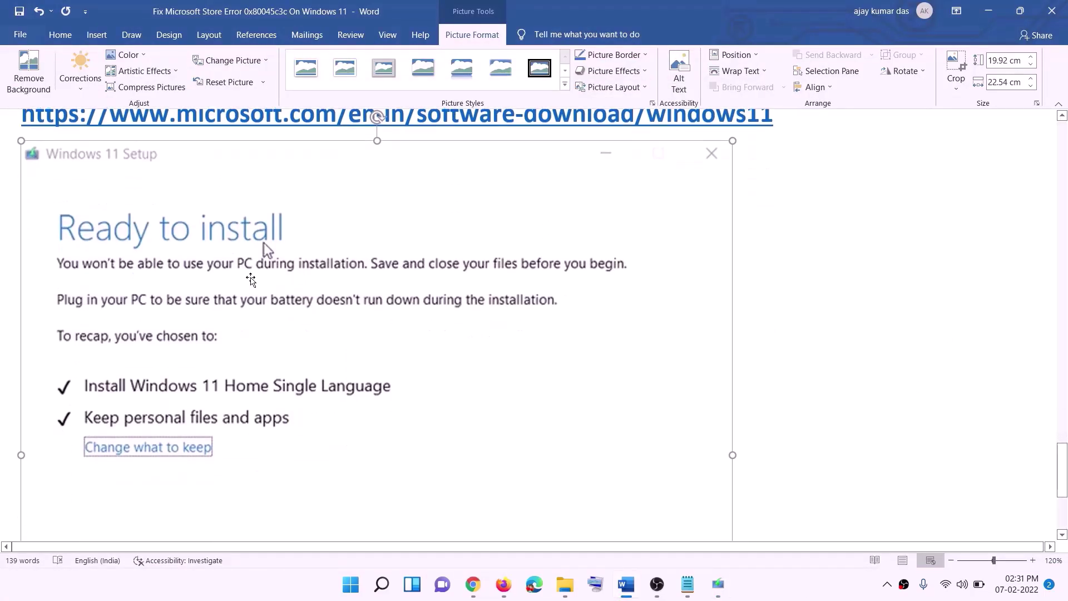
{"action": "scroll", "coordinate": [160, 203], "scroll_direction": "down", "scroll_amount": 1}
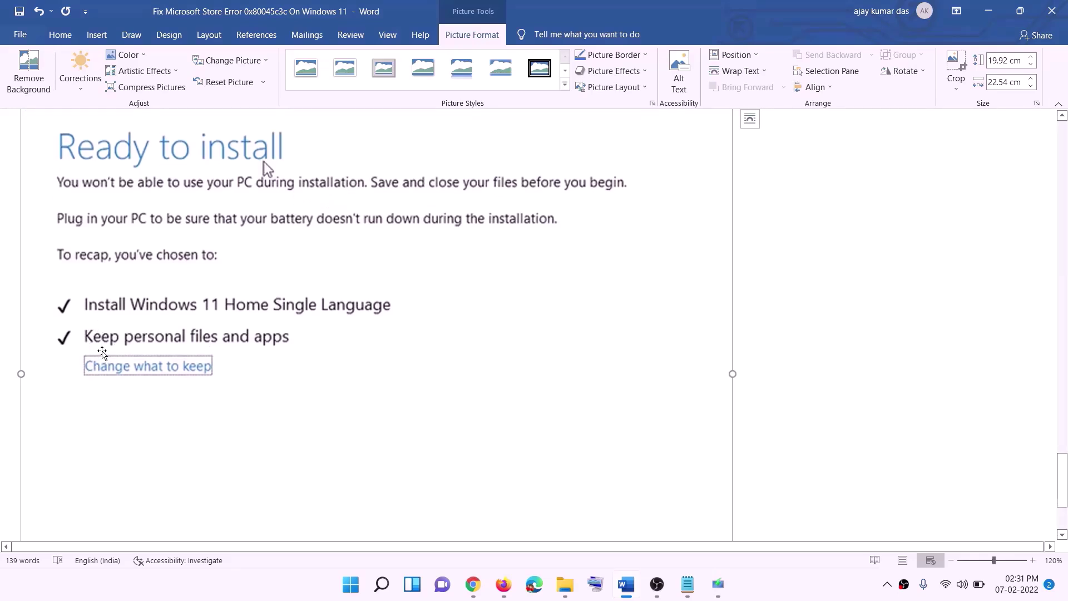
{"action": "scroll", "coordinate": [333, 348], "scroll_direction": "down", "scroll_amount": 1}
{"action": "scroll", "coordinate": [397, 347], "scroll_direction": "down", "scroll_amount": 3}
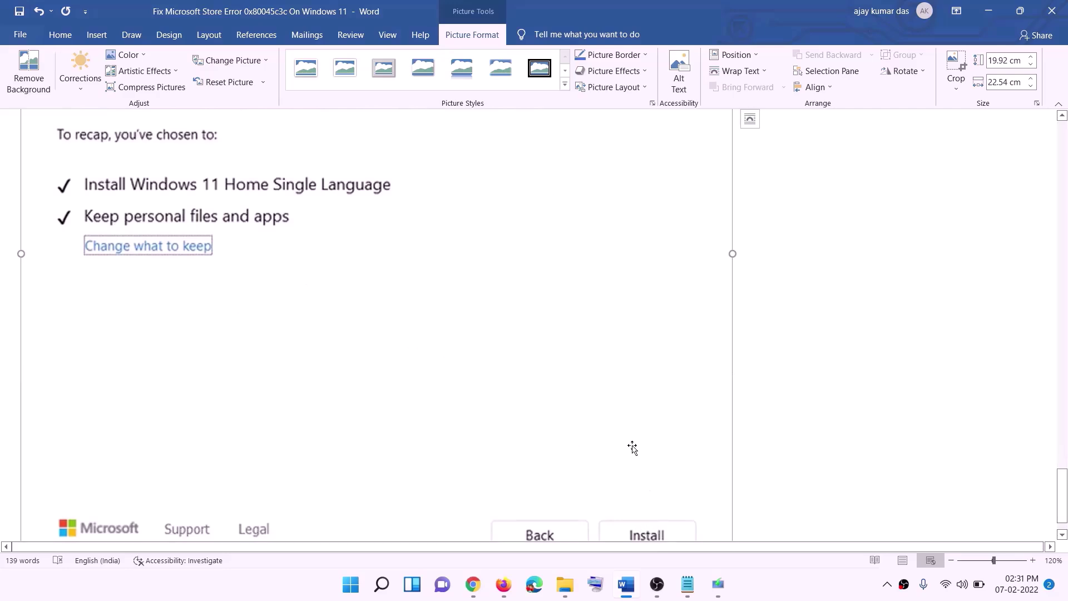
{"action": "scroll", "coordinate": [567, 417], "scroll_direction": "up", "scroll_amount": 6}
{"action": "scroll", "coordinate": [567, 416], "scroll_direction": "up", "scroll_amount": 1}
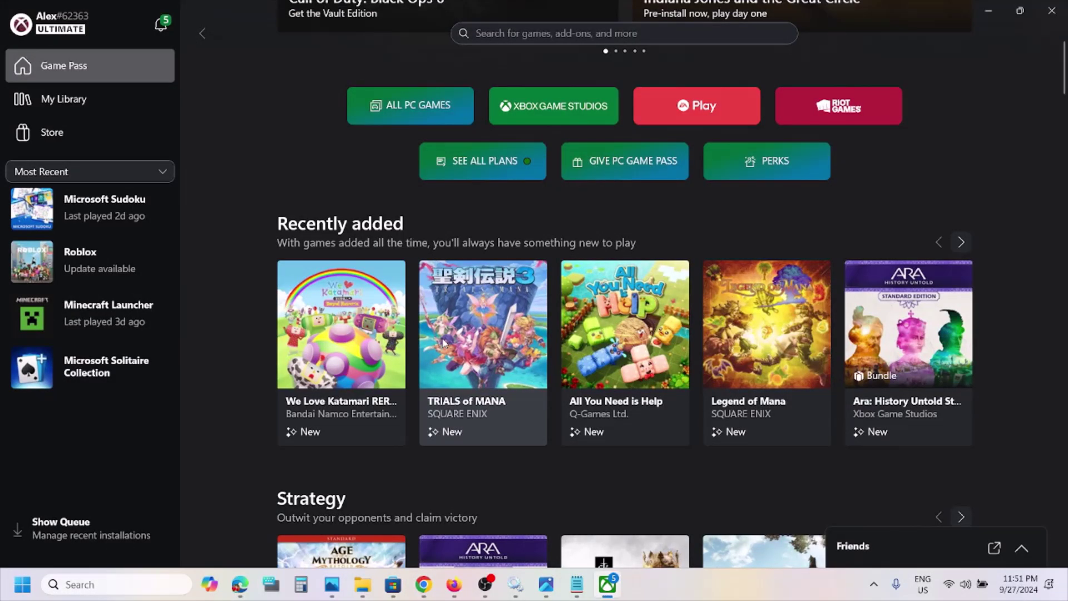
Step: In the Xbox app, open TRIALS of MANA from Recently added and install it to C:\XboxGames
{"action": "left_click", "coordinate": [445, 342]}
{"action": "left_click", "coordinate": [360, 298]}
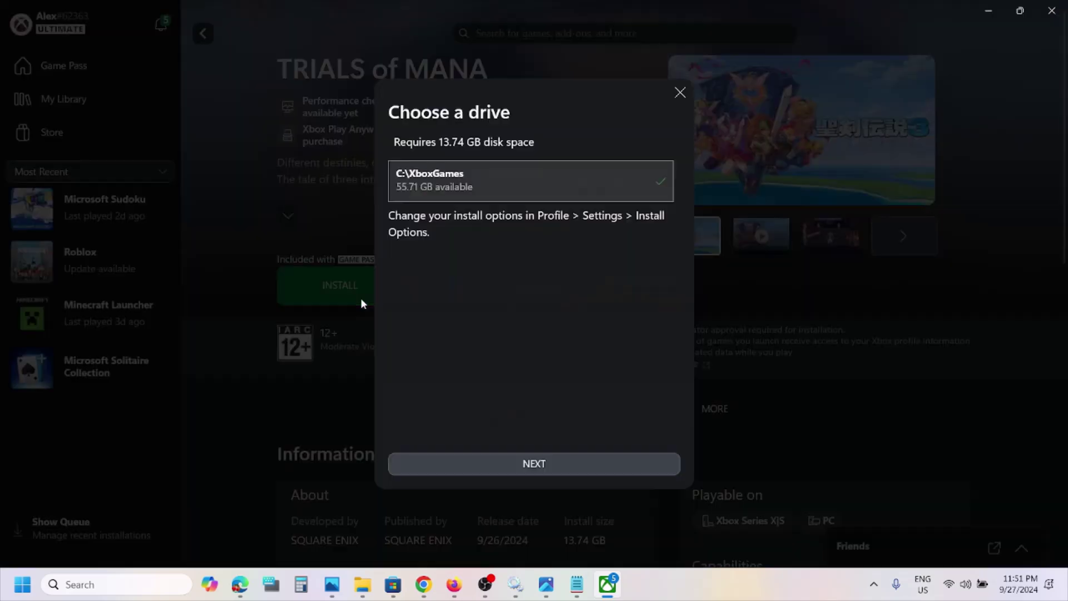
{"action": "left_click", "coordinate": [532, 467]}
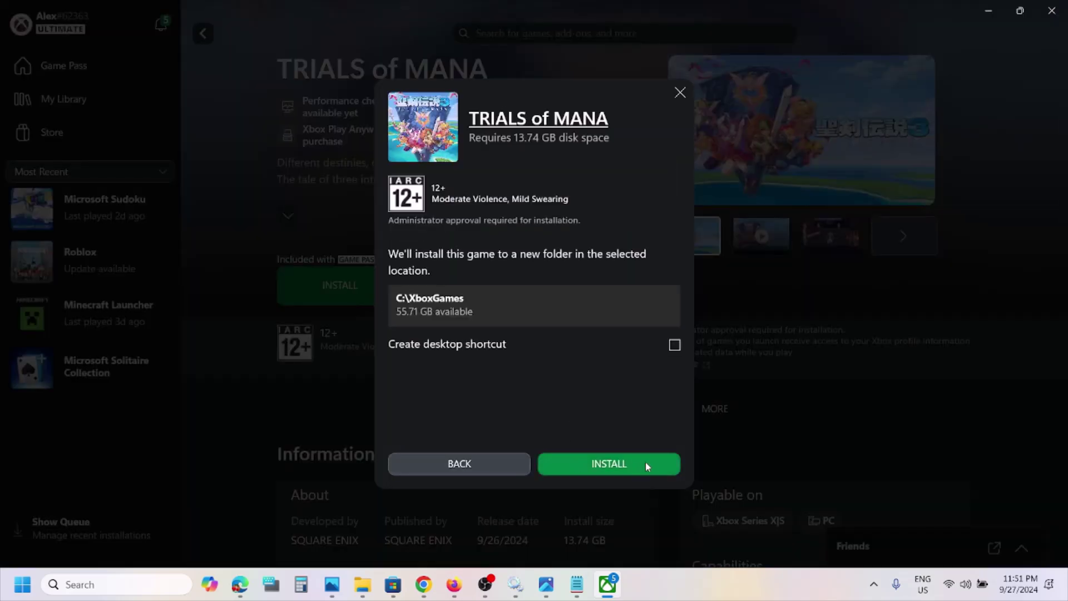
{"action": "left_click", "coordinate": [632, 470]}
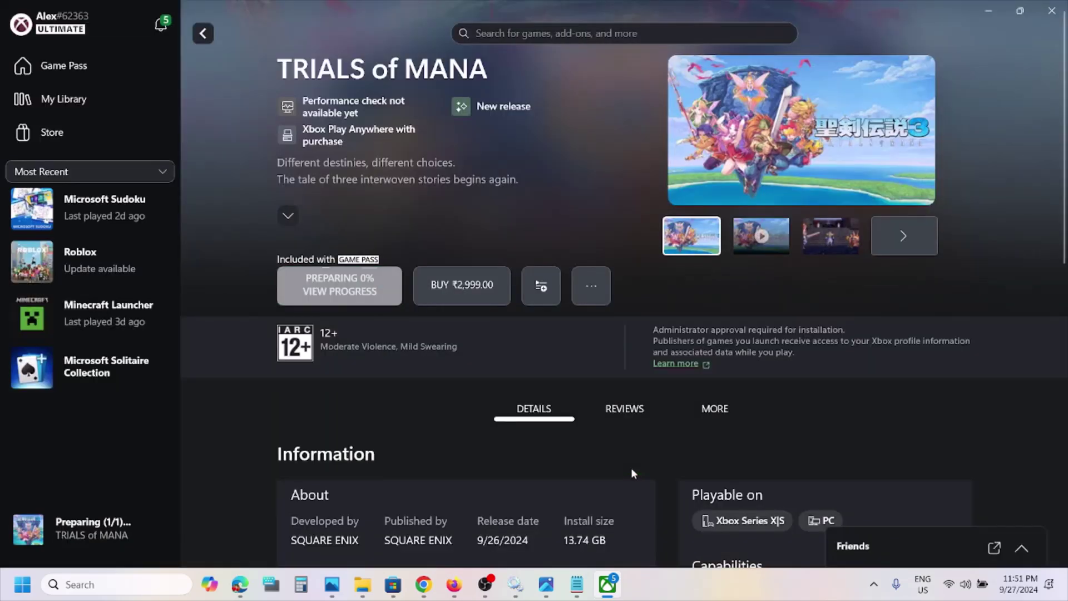